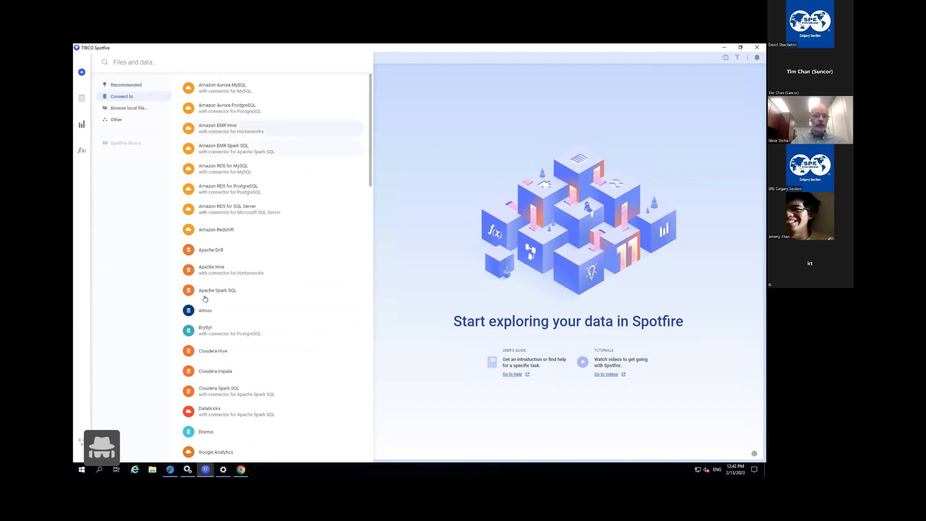
{"action": "scroll", "coordinate": [222, 241], "scroll_direction": "down", "scroll_amount": 1}
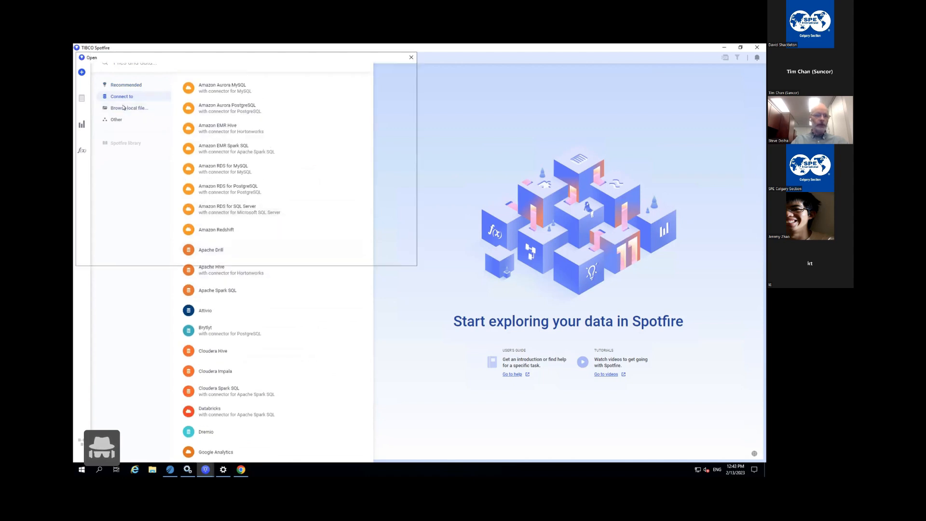
{"action": "left_click", "coordinate": [124, 107]}
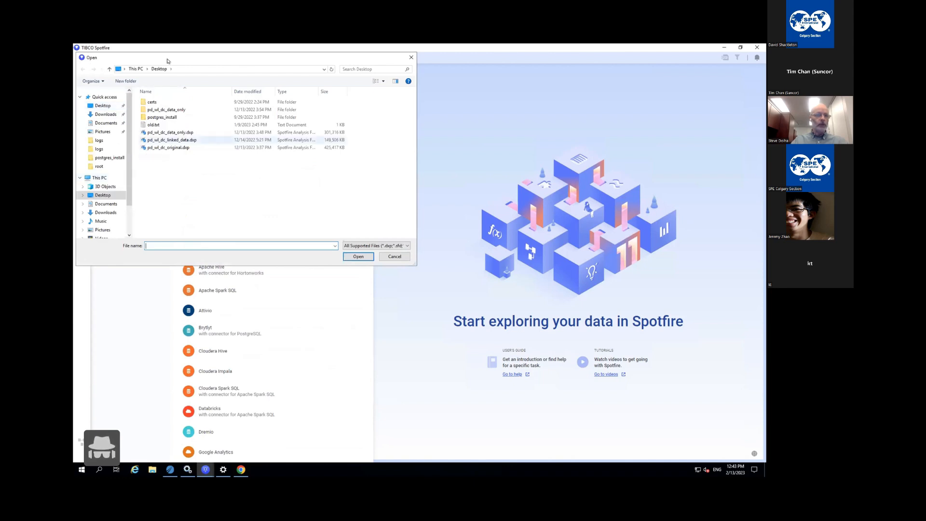
{"action": "left_click", "coordinate": [395, 257]}
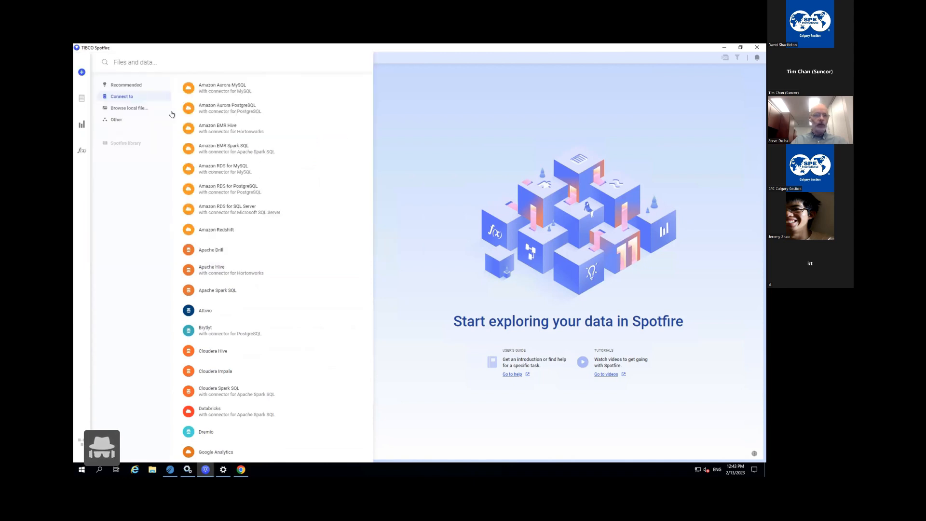
Open the permian_source_list_2019 CSV file from the Downloads folder for import, sorting the files by date modified to find it
{"action": "left_click", "coordinate": [115, 108]}
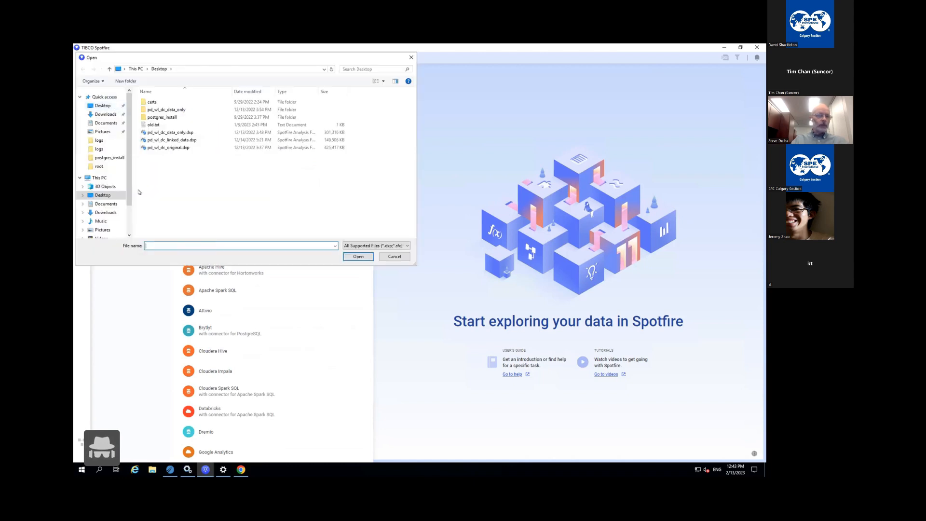
{"action": "left_click", "coordinate": [105, 114]}
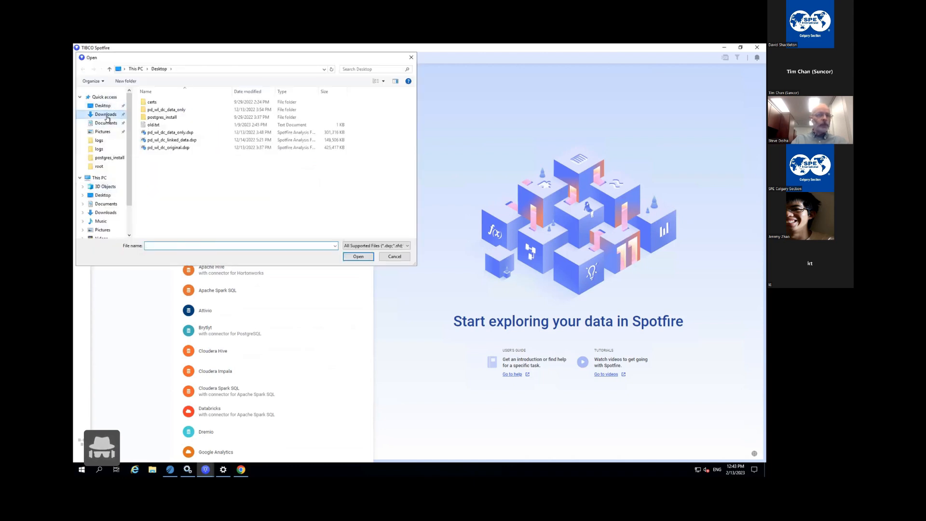
{"action": "left_click", "coordinate": [247, 91]}
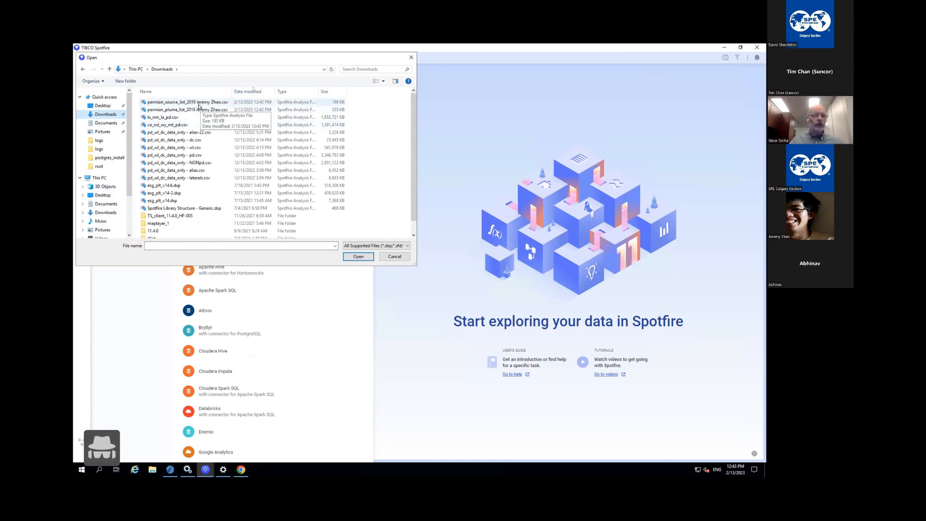
{"action": "left_click", "coordinate": [197, 102]}
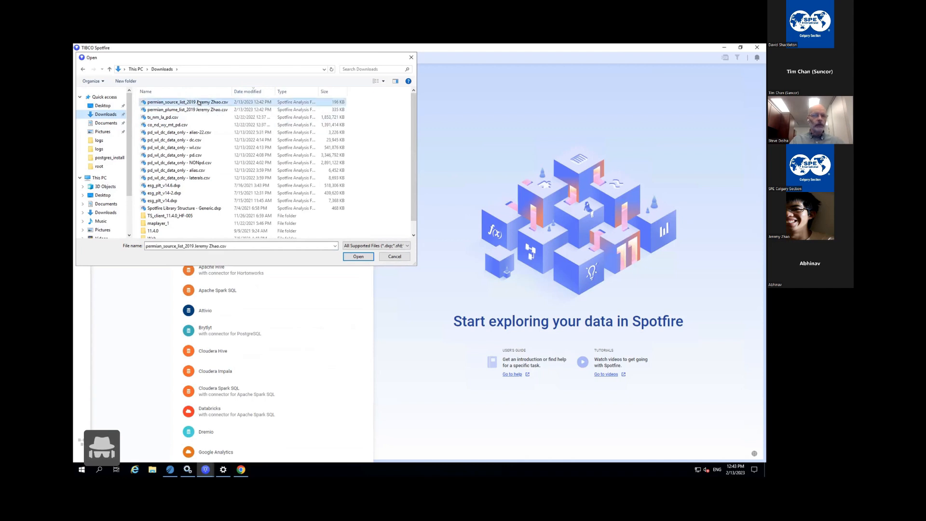
{"action": "left_click", "coordinate": [358, 256]}
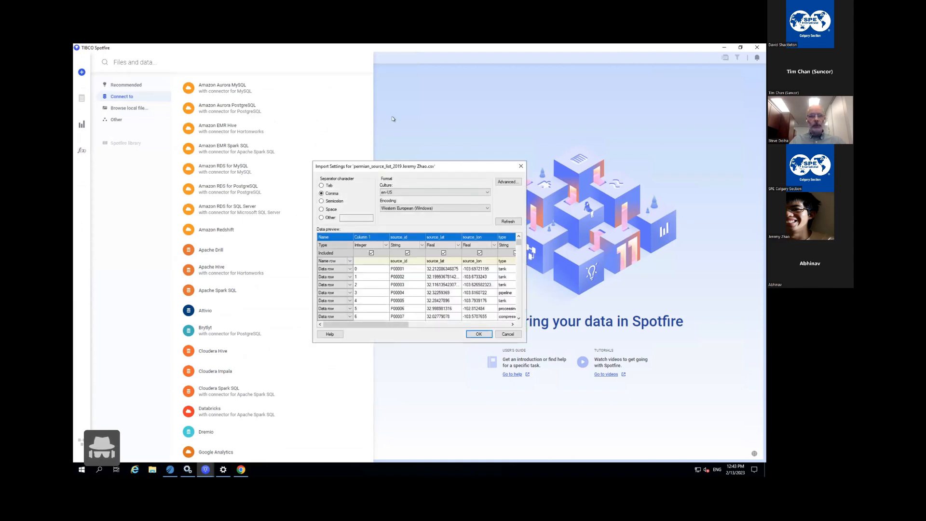
Check the source list's columns and types in an enlarged import preview and load it as a new data table
{"action": "left_click_drag", "start_coordinate": [461, 168], "coordinate": [326, 77]}
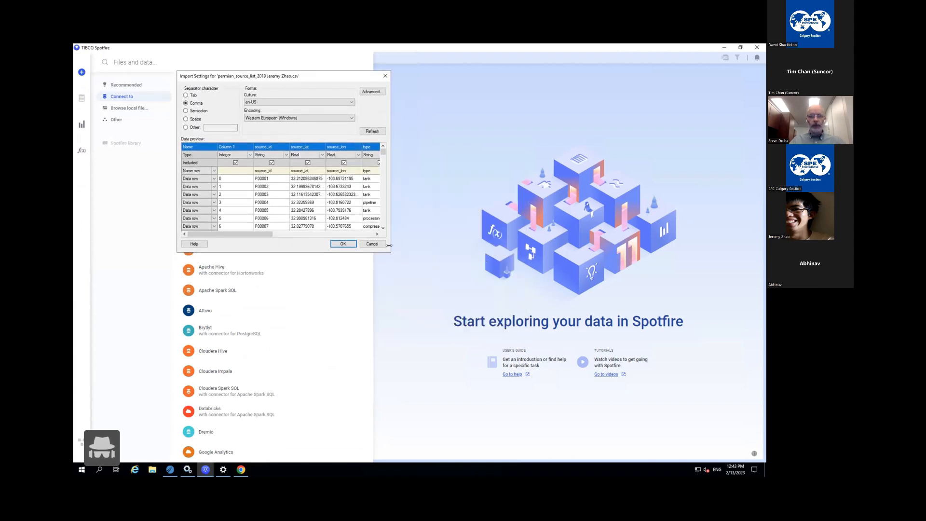
{"action": "left_click_drag", "start_coordinate": [388, 245], "coordinate": [677, 434]}
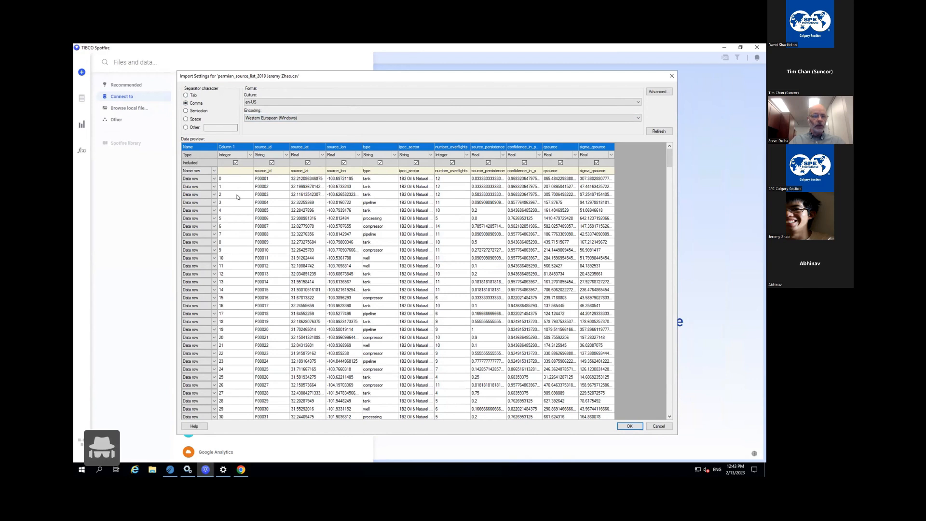
{"action": "left_click", "coordinate": [237, 171]}
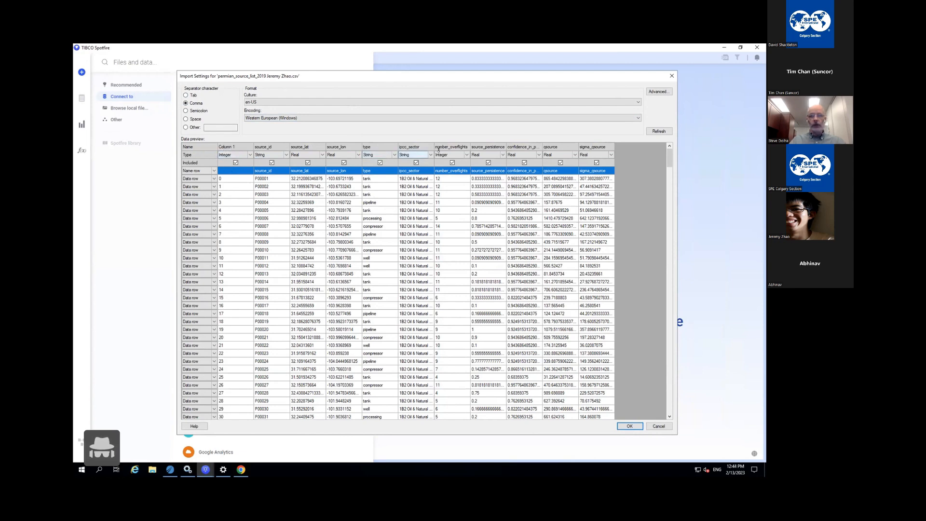
{"action": "left_click", "coordinate": [297, 157]}
{"action": "left_click_drag", "start_coordinate": [531, 58], "coordinate": [518, 47]}
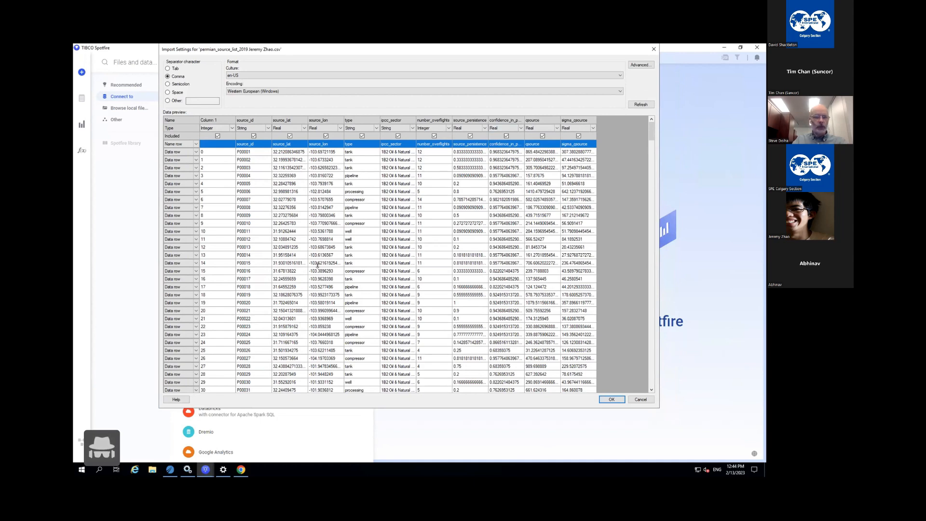
{"action": "left_click", "coordinate": [611, 399]}
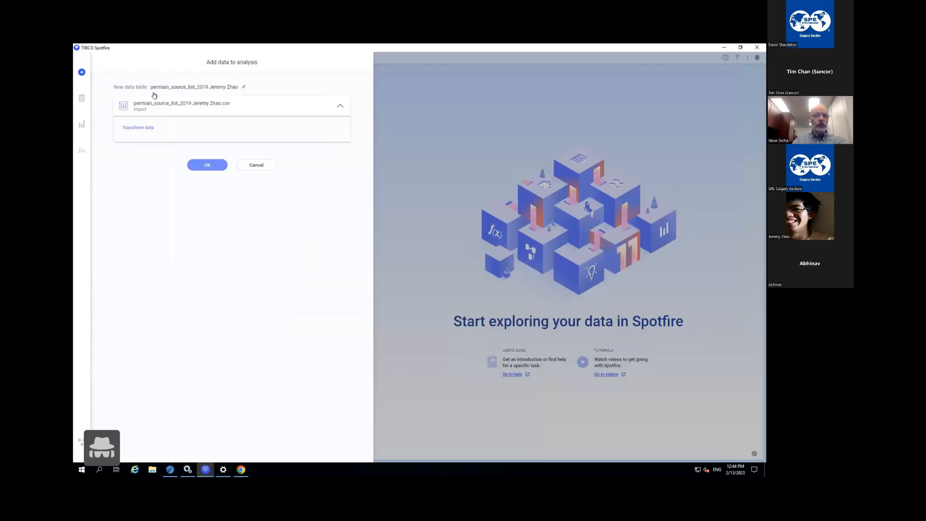
{"action": "left_click", "coordinate": [207, 167]}
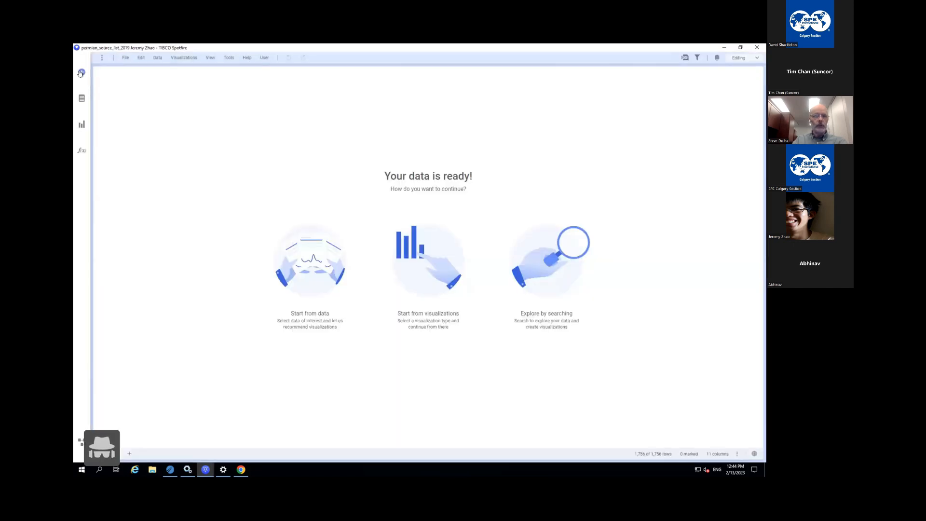
Open the permian_plume_list_2019 CSV file from the local Downloads folder for import into the same analysis
{"action": "left_click", "coordinate": [81, 73]}
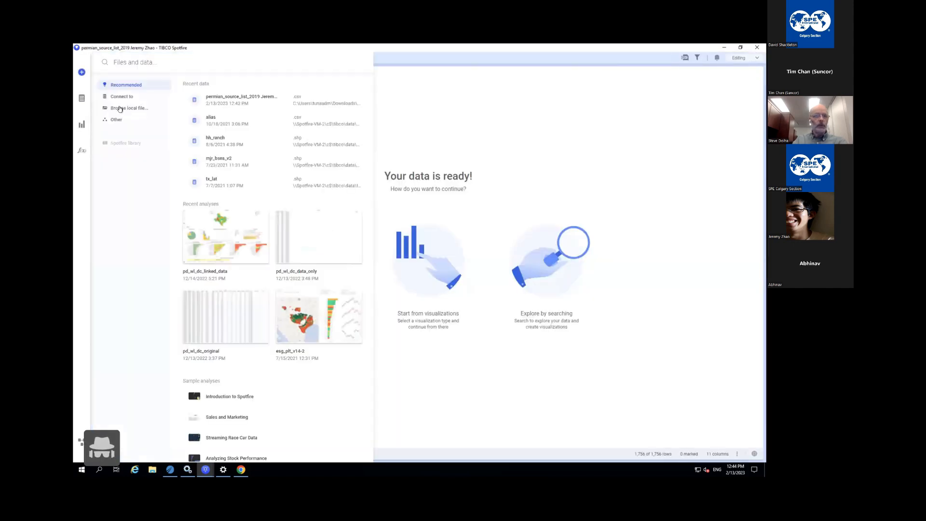
{"action": "left_click", "coordinate": [121, 108]}
{"action": "left_click", "coordinate": [188, 110]}
{"action": "left_click", "coordinate": [358, 256]}
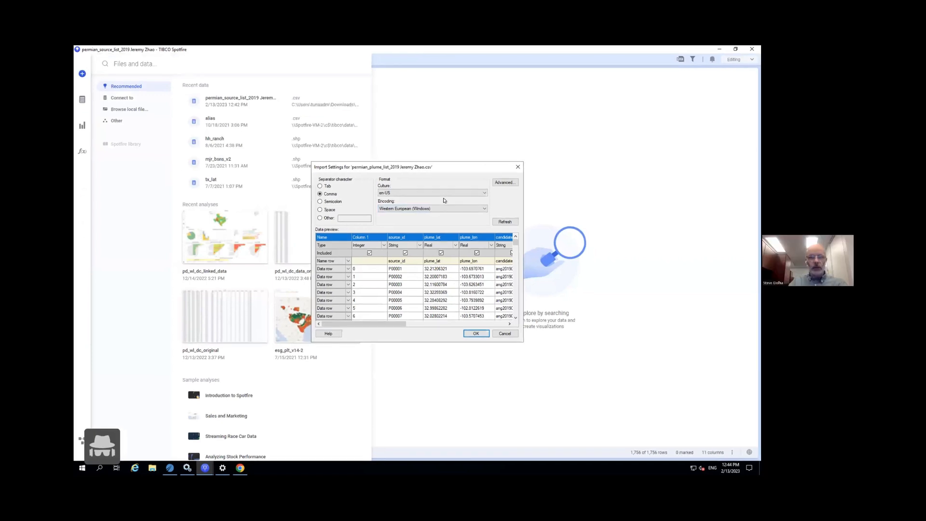
Check the plume list's columns in an enlarged import preview and add it to the analysis as a new data table
{"action": "left_click_drag", "start_coordinate": [520, 341], "coordinate": [685, 436]}
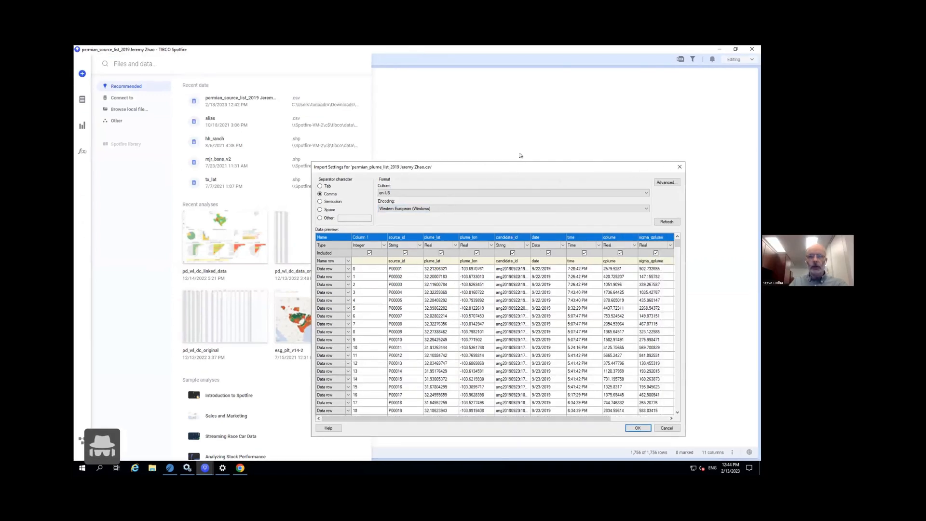
{"action": "left_click_drag", "start_coordinate": [512, 163], "coordinate": [456, 92]}
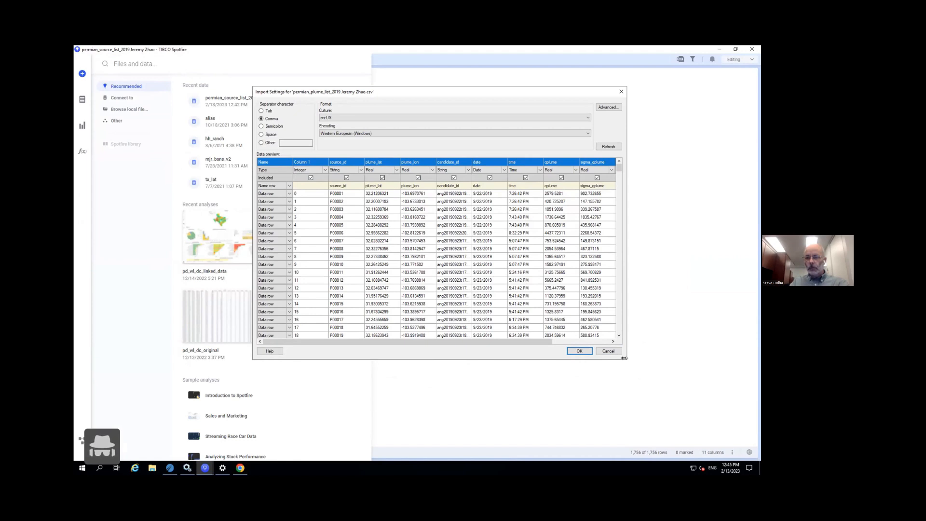
{"action": "left_click_drag", "start_coordinate": [752, 365], "coordinate": [757, 376]}
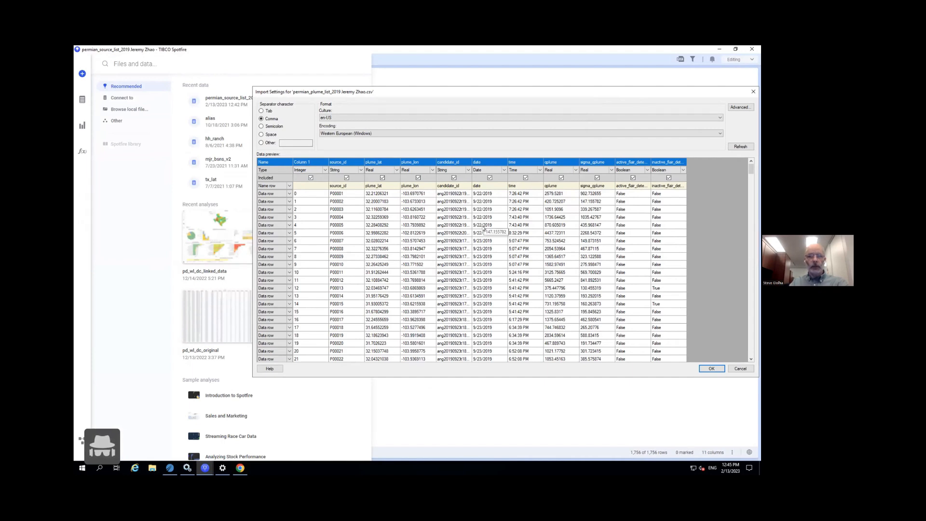
{"action": "left_click", "coordinate": [706, 369]}
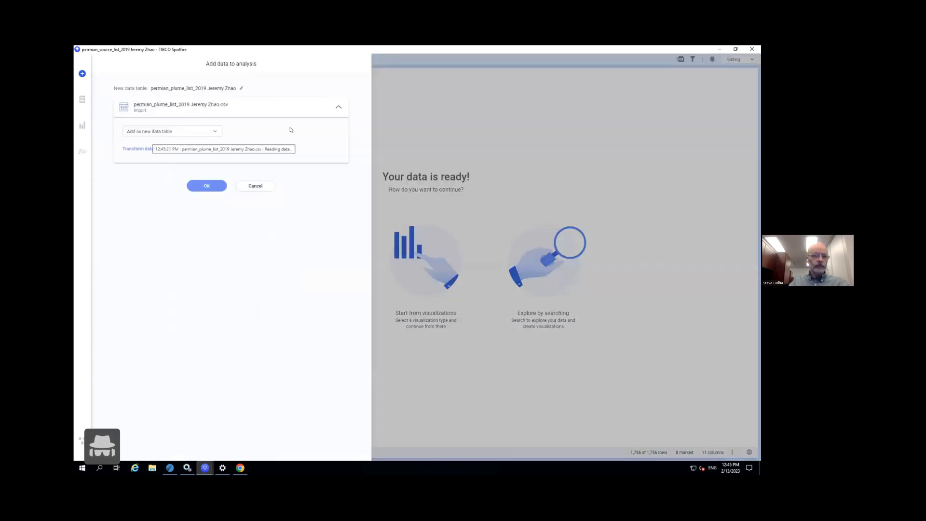
{"action": "left_click", "coordinate": [203, 186]}
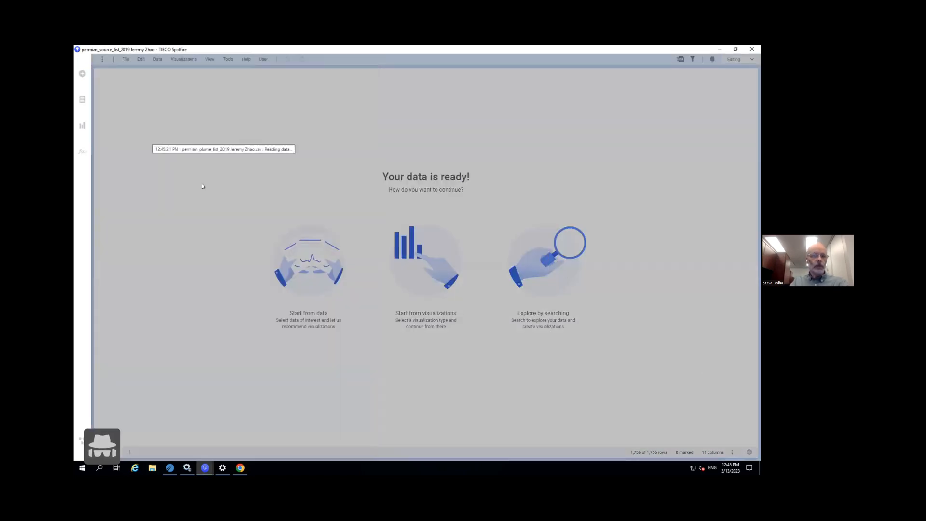
{"action": "left_click", "coordinate": [231, 206]}
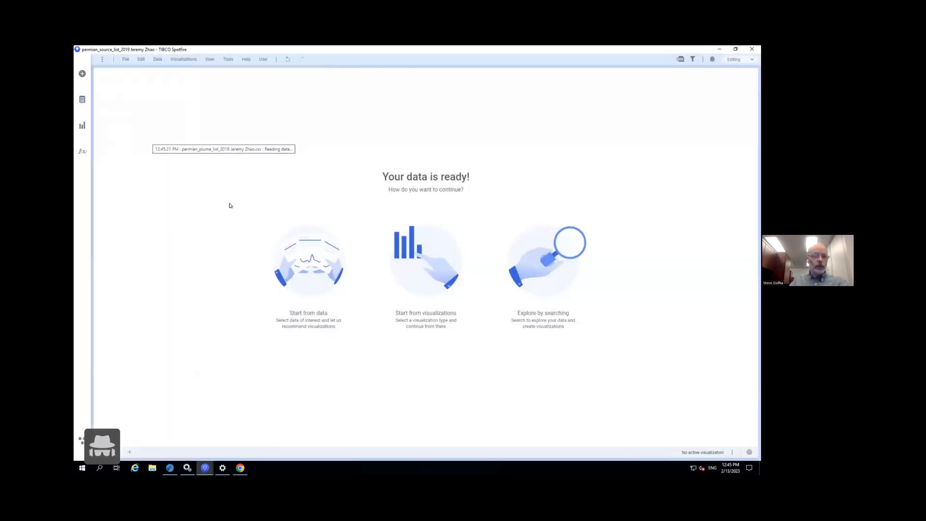
Examine the source and plume tables in the data canvas, widening the ipcc_sector column of the source table to read its values
{"action": "left_click", "coordinate": [81, 440]}
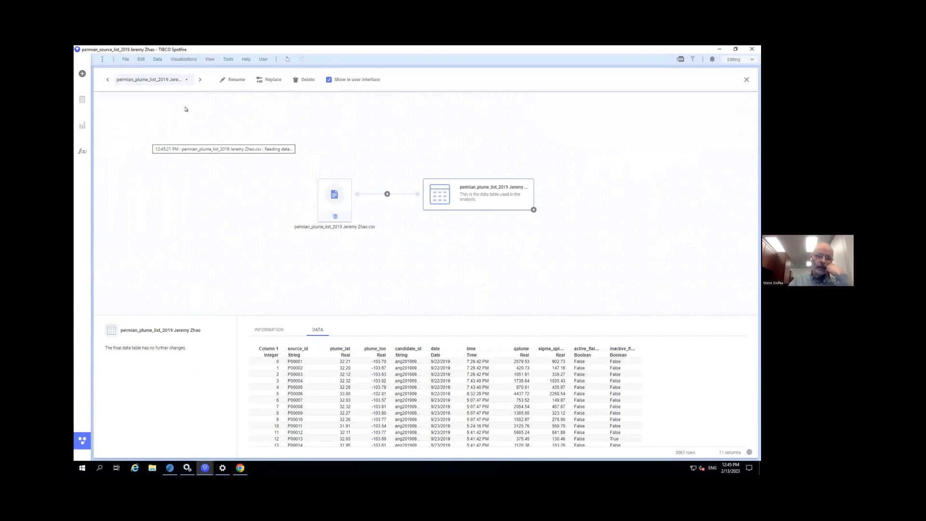
{"action": "left_click", "coordinate": [186, 80]}
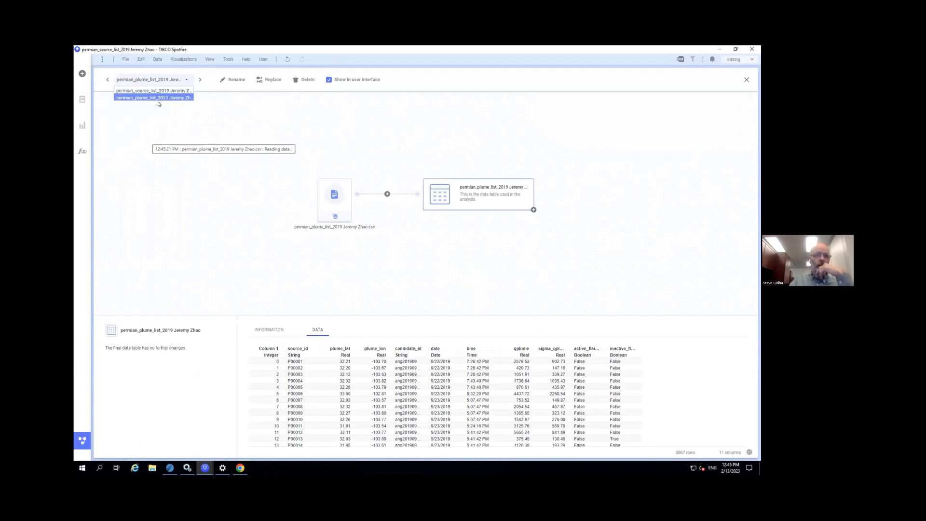
{"action": "left_click", "coordinate": [191, 91]}
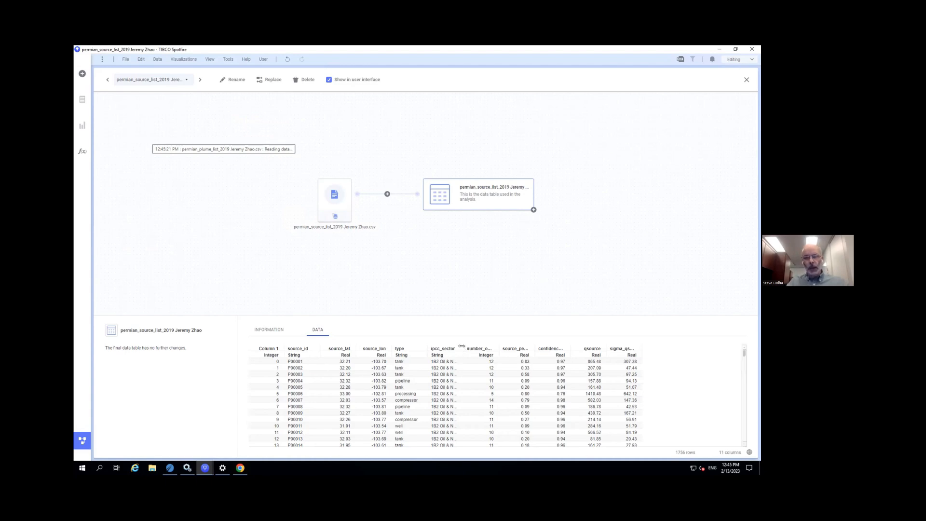
{"action": "left_click_drag", "start_coordinate": [461, 346], "coordinate": [520, 341]}
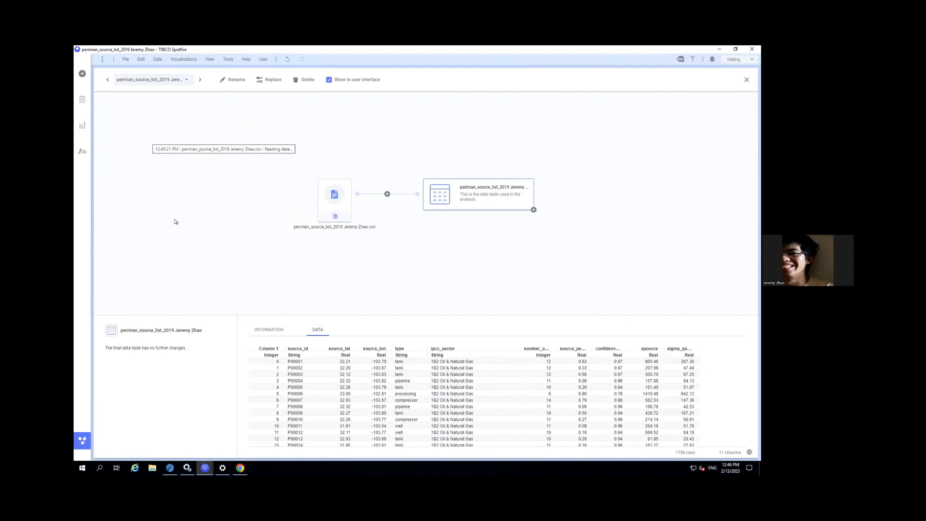
{"action": "left_click", "coordinate": [175, 80]}
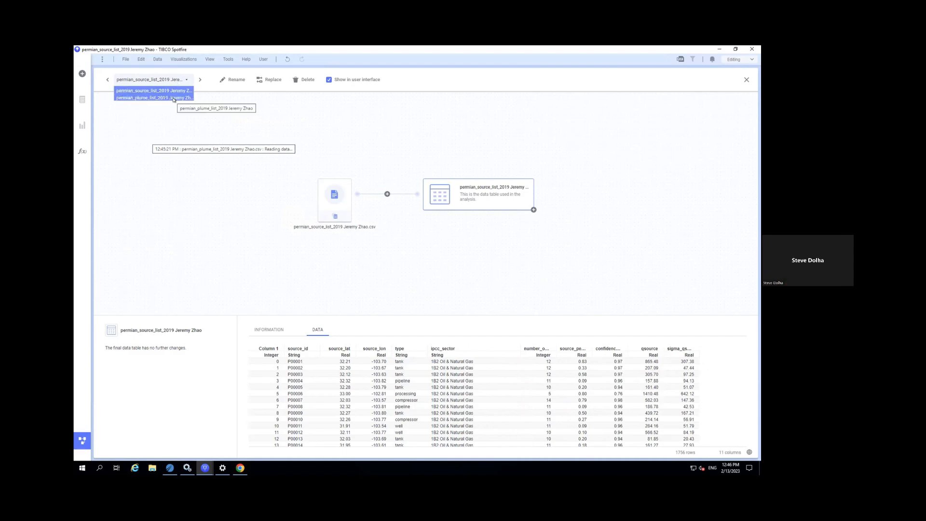
{"action": "left_click", "coordinate": [173, 98]}
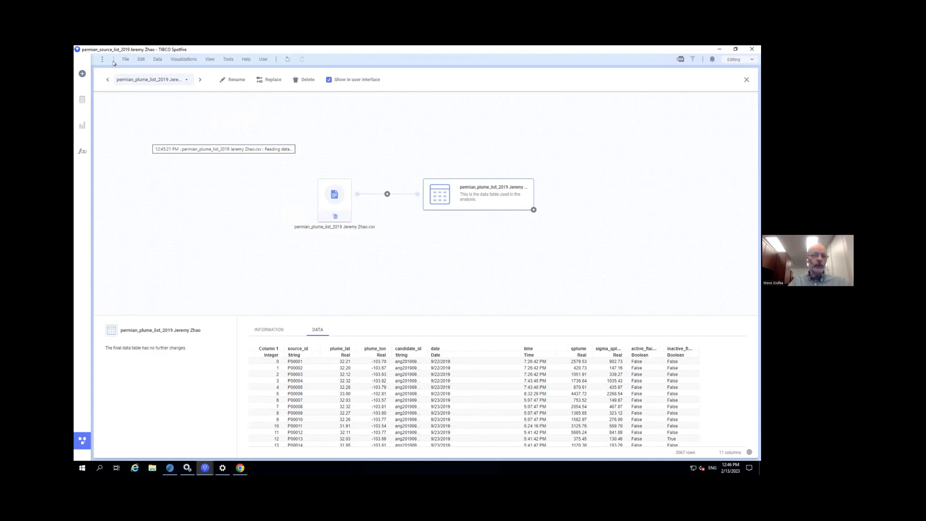
Add a linked copy of the permian_source_list_2019 table to the analysis as a new data table
{"action": "left_click", "coordinate": [82, 75]}
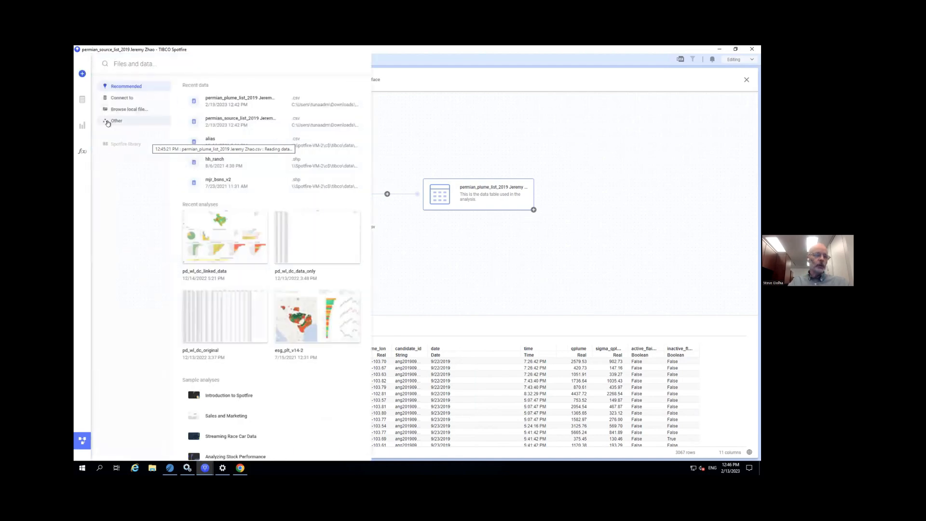
{"action": "left_click", "coordinate": [116, 123]}
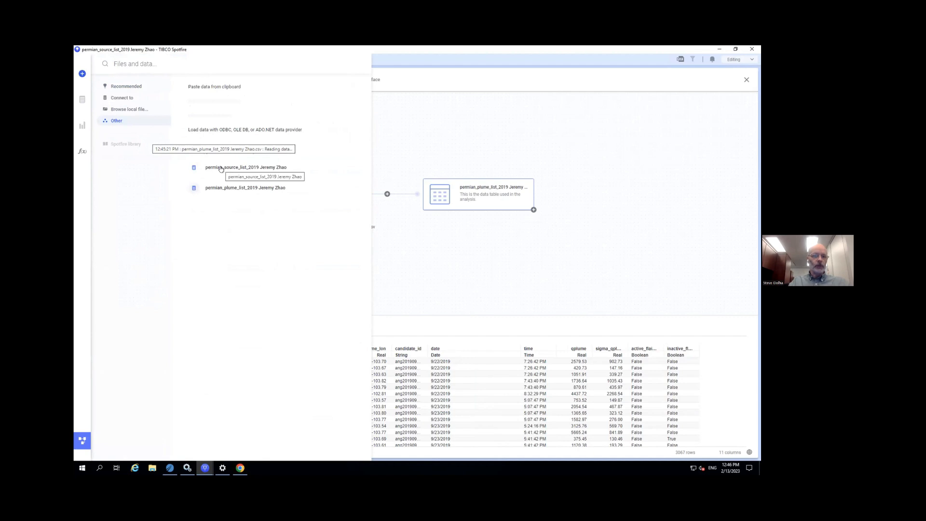
{"action": "left_click", "coordinate": [220, 167]}
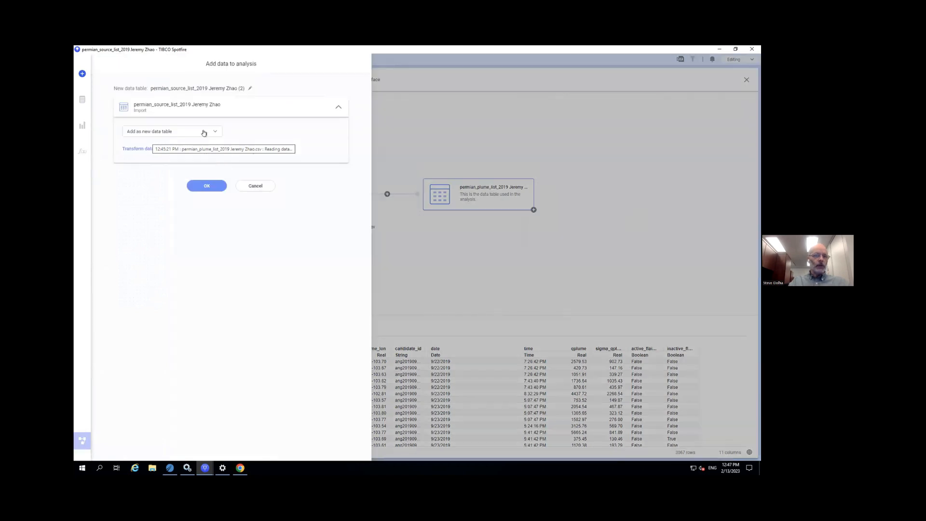
{"action": "left_click", "coordinate": [207, 186]}
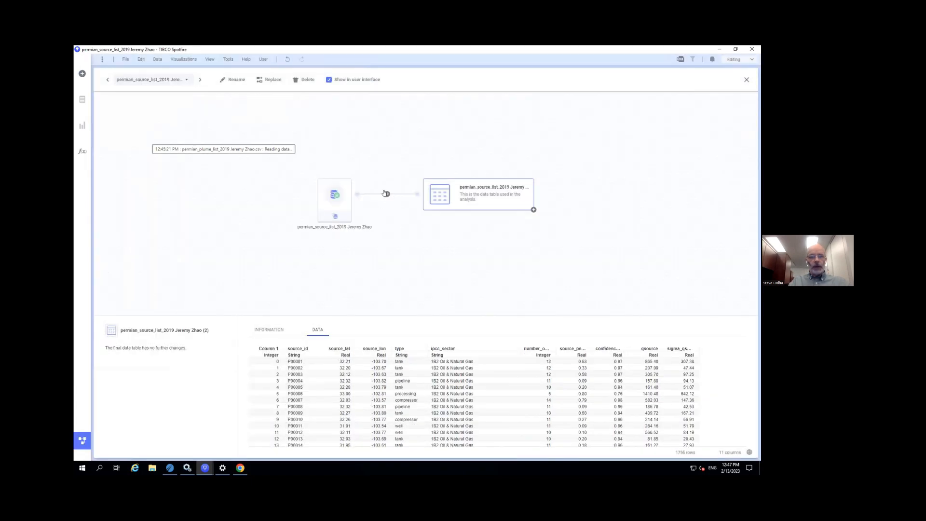
Add columns to the copied source table from a linked copy of the permian_plume_list_2019 data table
{"action": "left_click", "coordinate": [386, 194]}
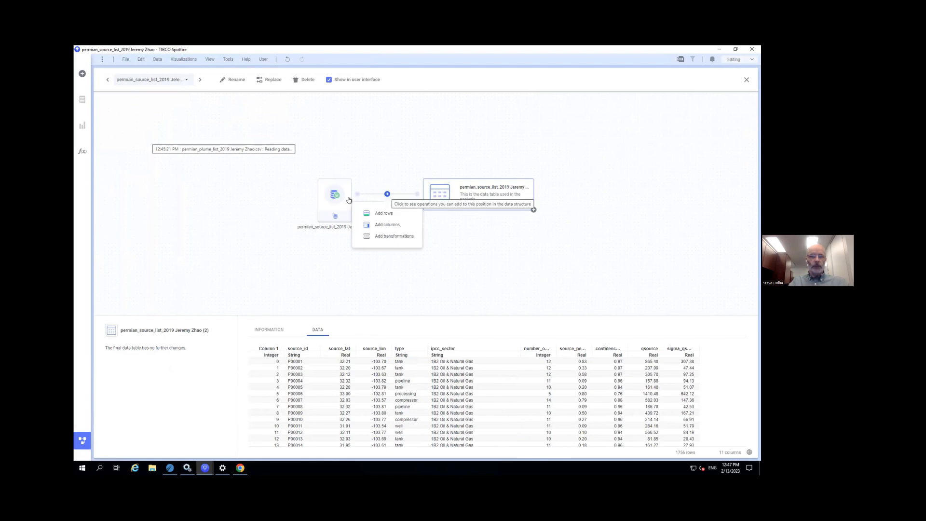
{"action": "left_click", "coordinate": [386, 225]}
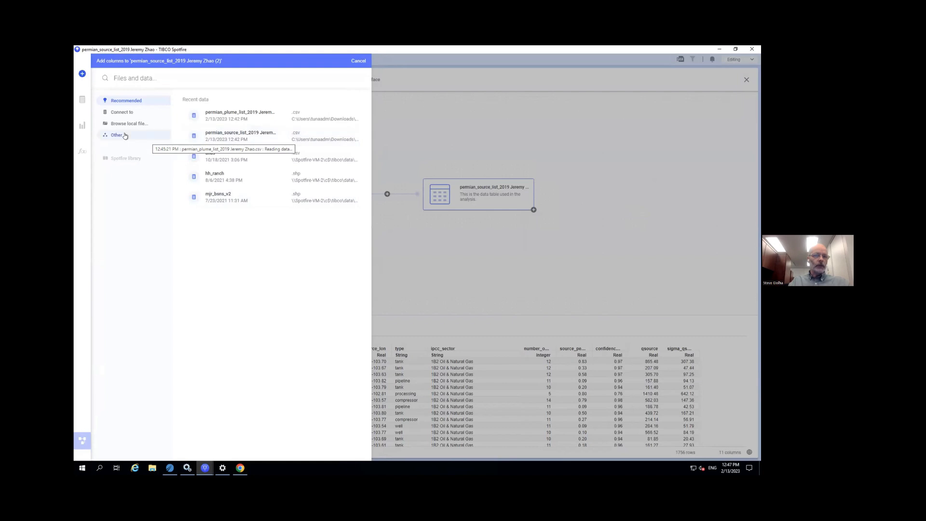
{"action": "left_click", "coordinate": [124, 135]}
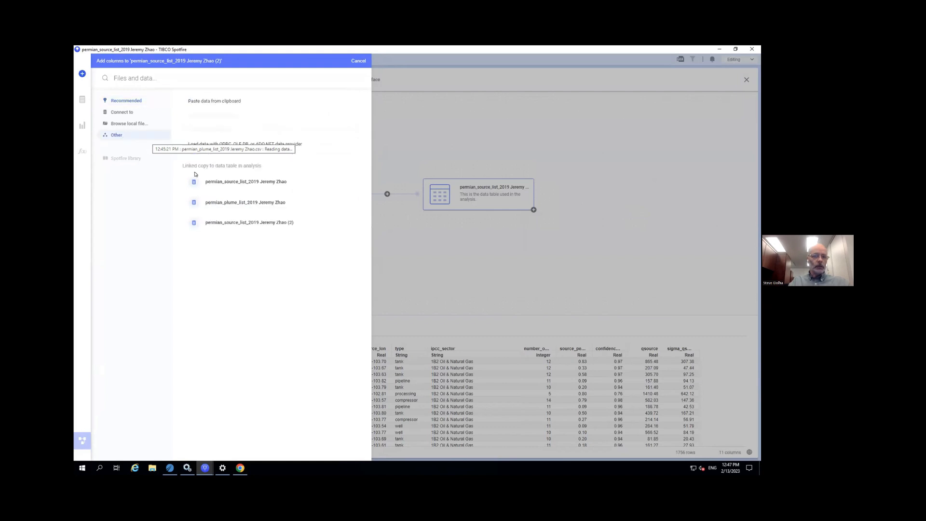
{"action": "left_click", "coordinate": [231, 203]}
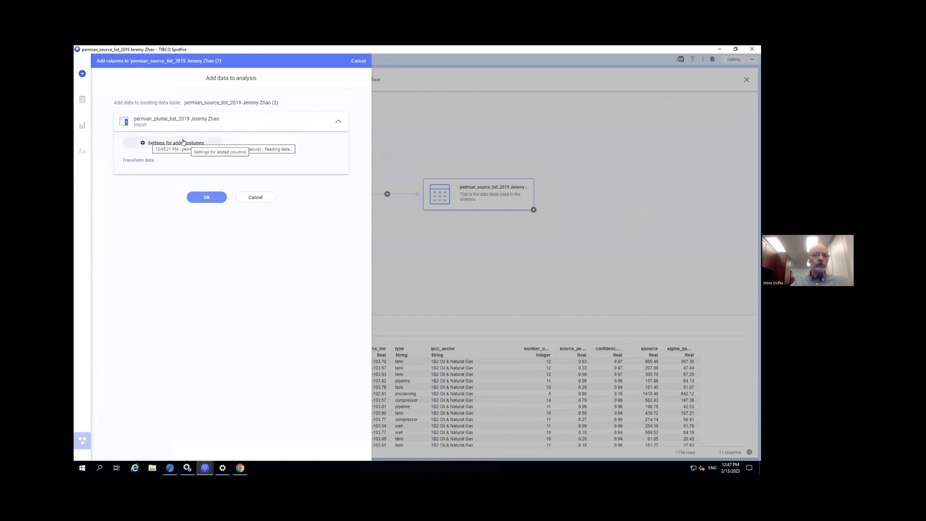
Remove the Column 1 match so the tables match only on source_id, and check the joined rows in a widened preview
{"action": "left_click", "coordinate": [145, 142]}
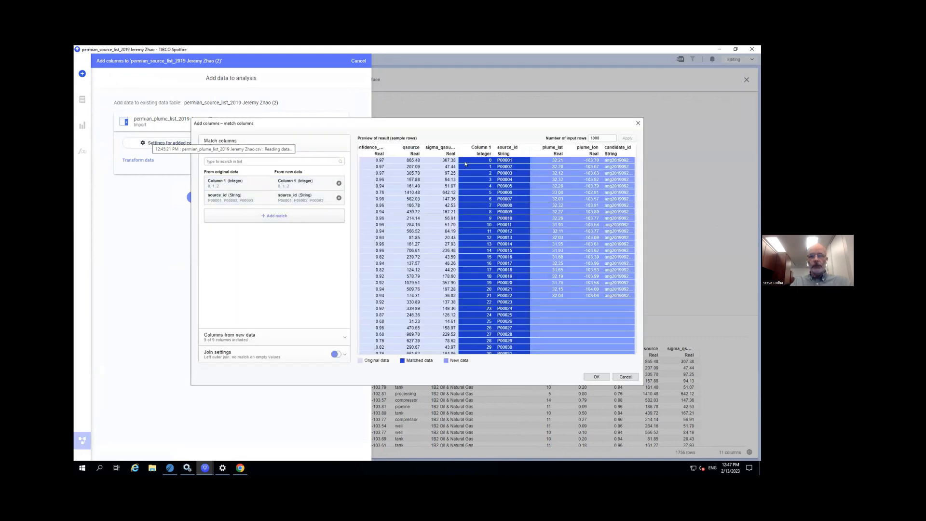
{"action": "left_click", "coordinate": [339, 184]}
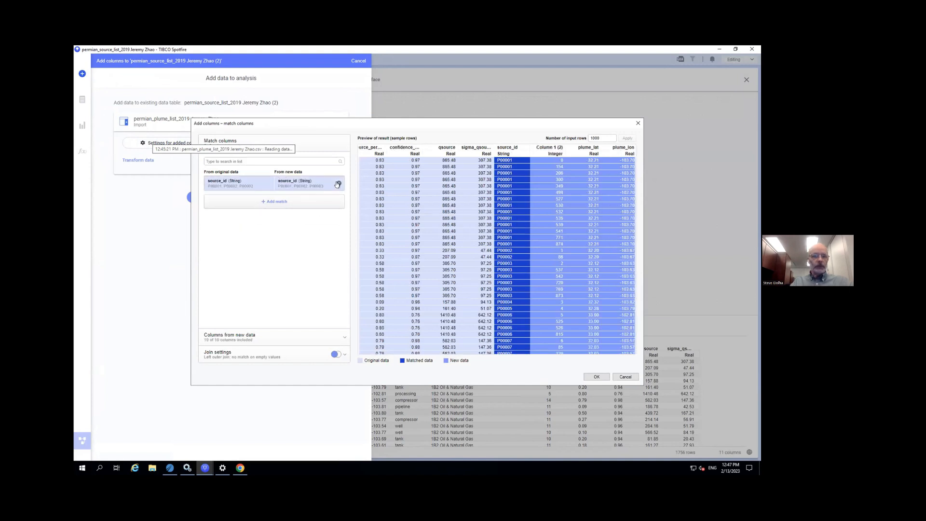
{"action": "left_click_drag", "start_coordinate": [643, 205], "coordinate": [755, 206]}
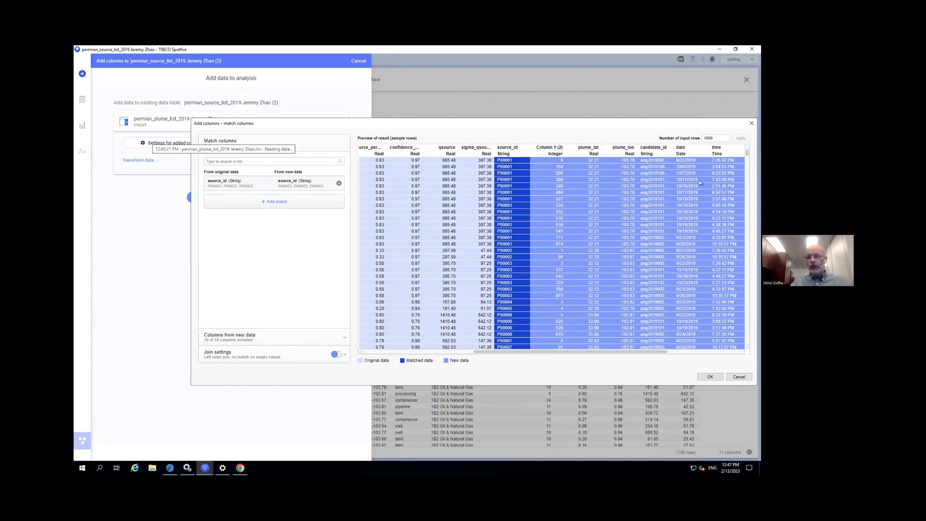
{"action": "left_click_drag", "start_coordinate": [746, 154], "coordinate": [742, 291]}
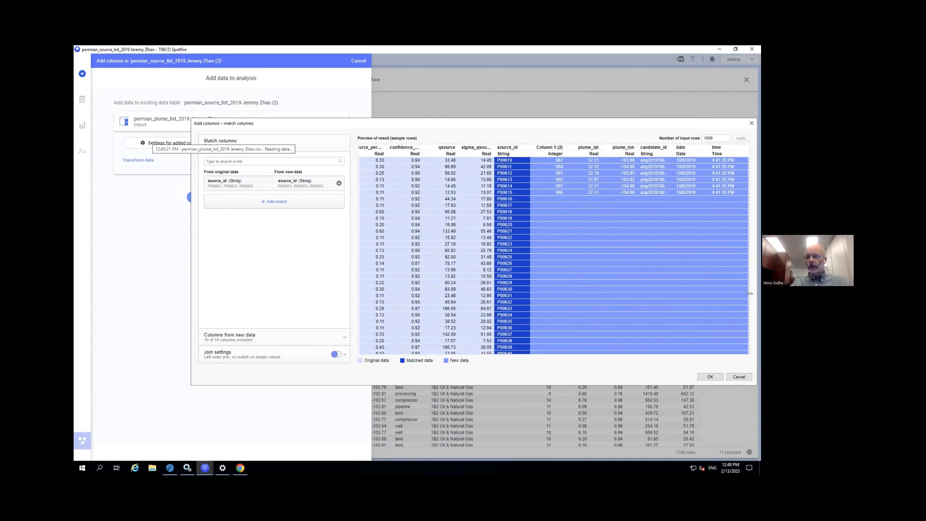
{"action": "left_click_drag", "start_coordinate": [747, 290], "coordinate": [746, 147]}
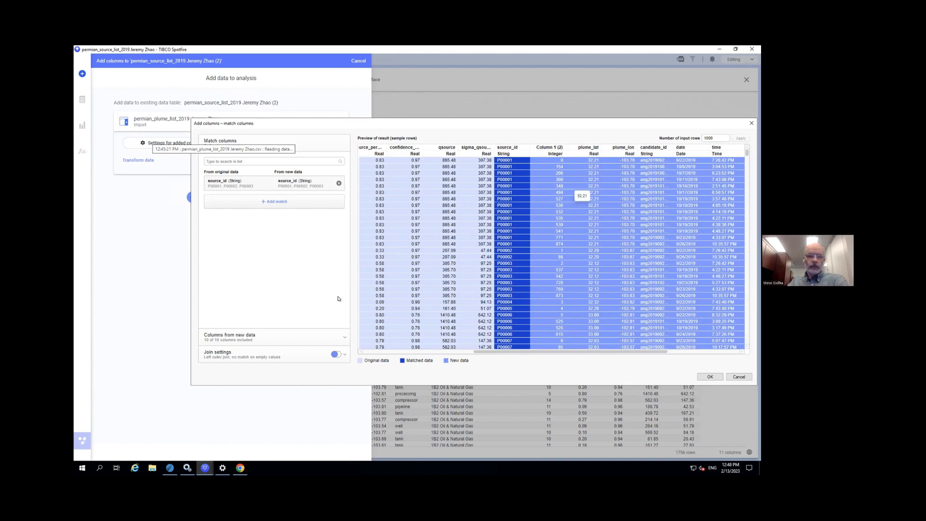
Try a full outer join for the added plume columns and check the source and plume rows throughout the preview
{"action": "left_click", "coordinate": [242, 354]}
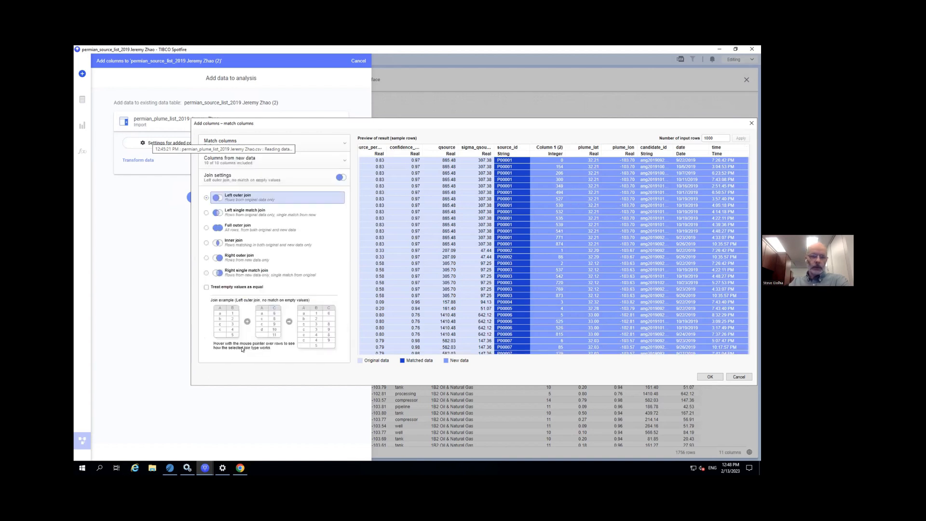
{"action": "left_click", "coordinate": [206, 227]}
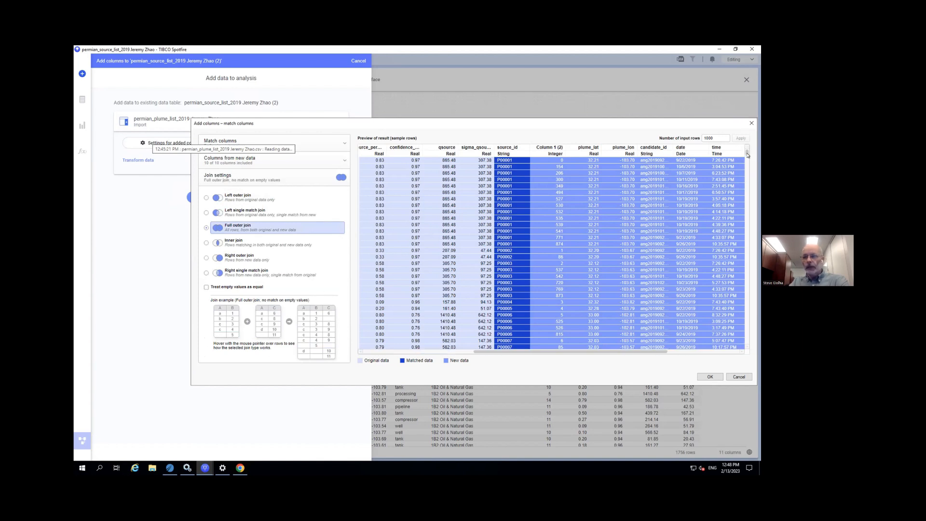
{"action": "scroll", "coordinate": [740, 217], "scroll_direction": "down", "scroll_amount": 20}
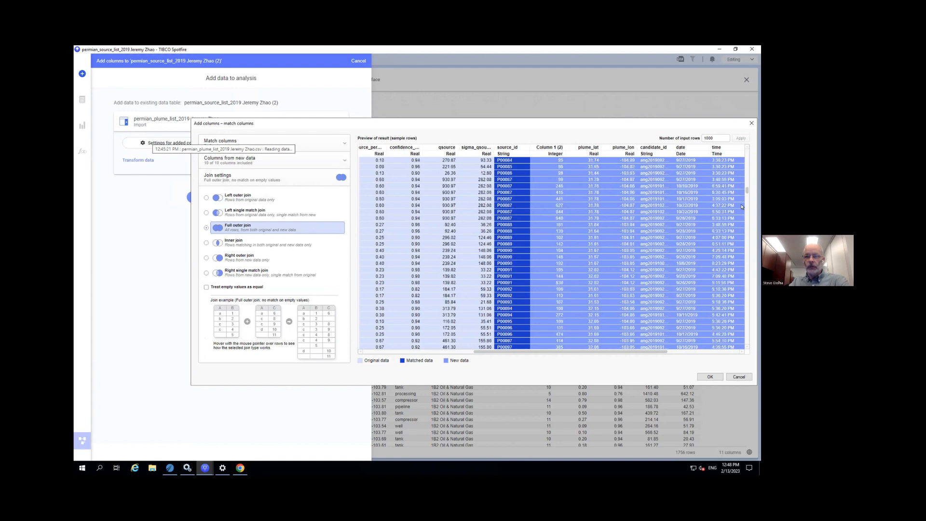
{"action": "scroll", "coordinate": [731, 266], "scroll_direction": "down", "scroll_amount": 20}
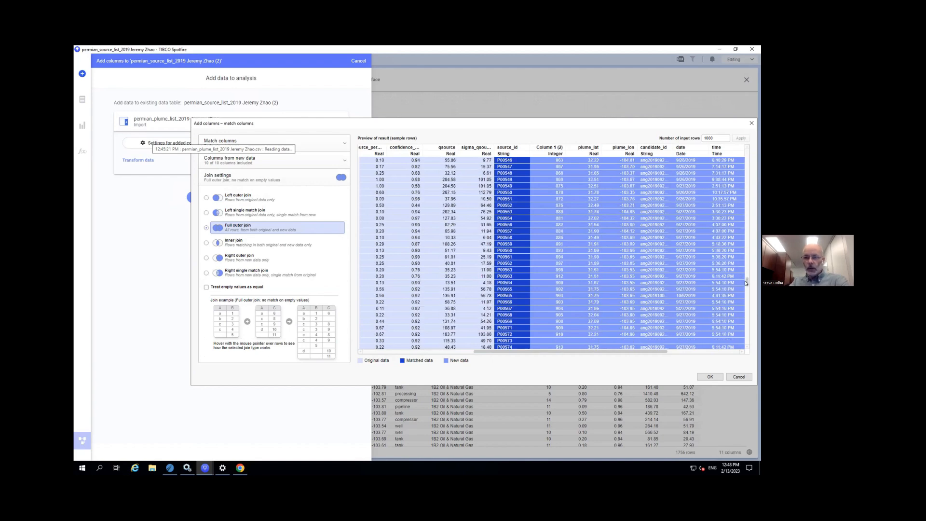
{"action": "scroll", "coordinate": [748, 293], "scroll_direction": "down", "scroll_amount": 5}
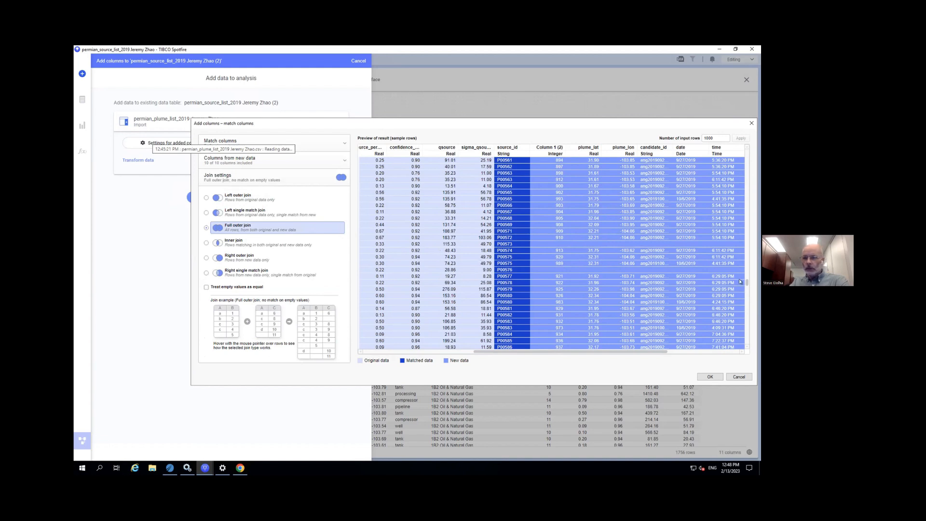
{"action": "left_click_drag", "start_coordinate": [746, 284], "coordinate": [752, 346]}
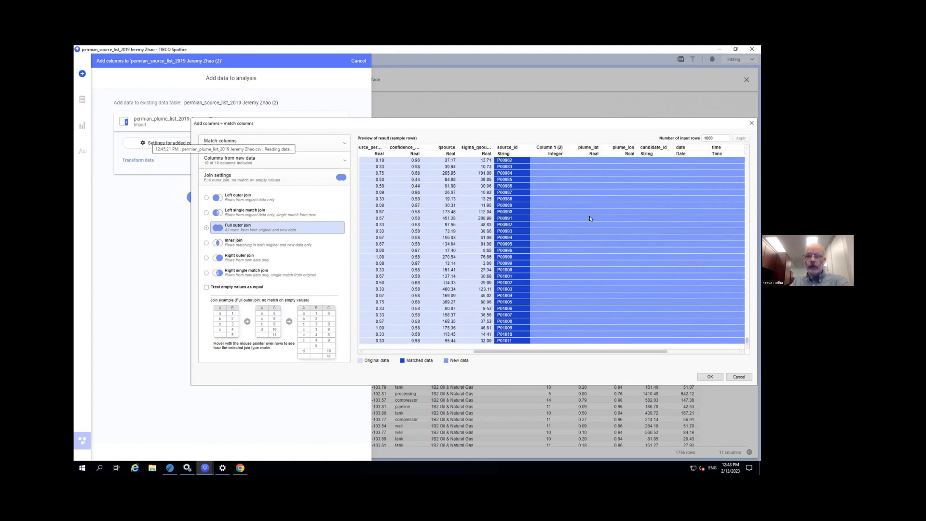
{"action": "scroll", "coordinate": [745, 279], "scroll_direction": "up", "scroll_amount": 1}
{"action": "left_click", "coordinate": [745, 278]}
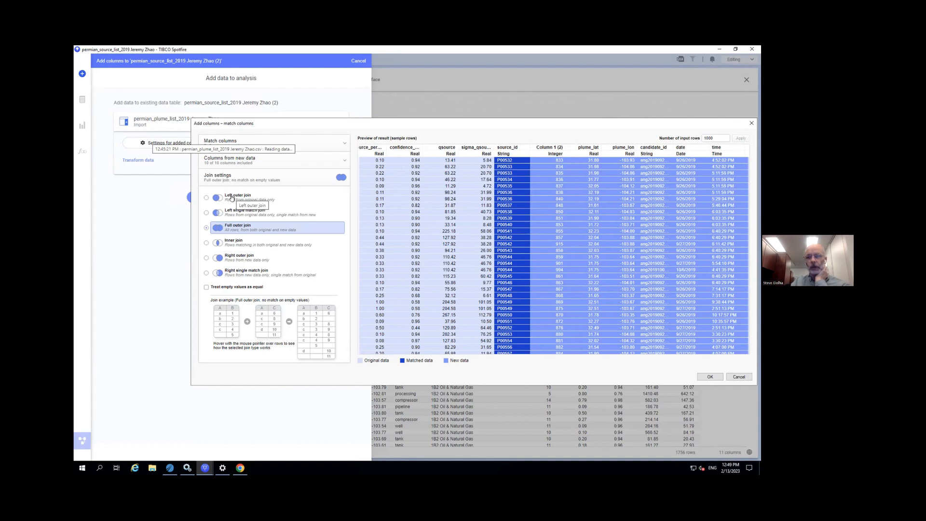
Set the preview's number of input rows to 10000, review the joined rows and accept the settings for the added columns
{"action": "double_click", "coordinate": [713, 136]}
{"action": "type", "text": "10000"}
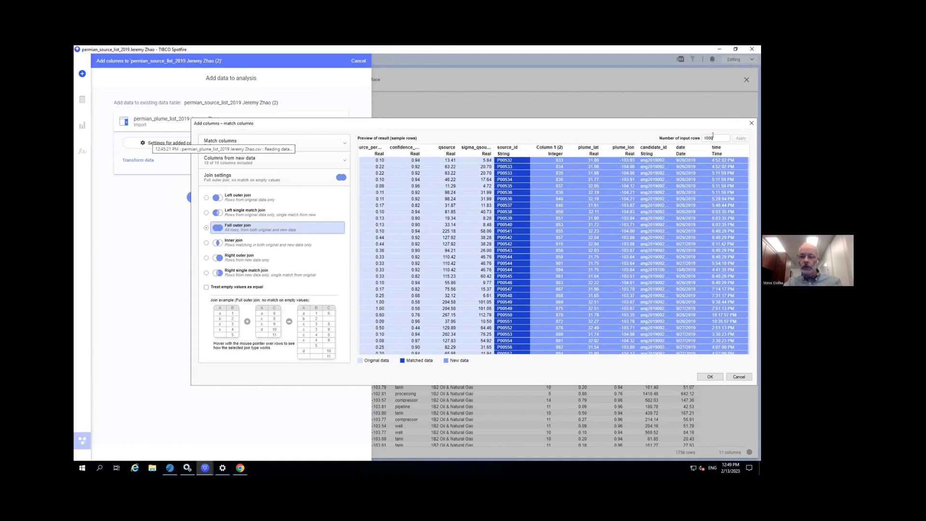
{"action": "left_click", "coordinate": [740, 138]}
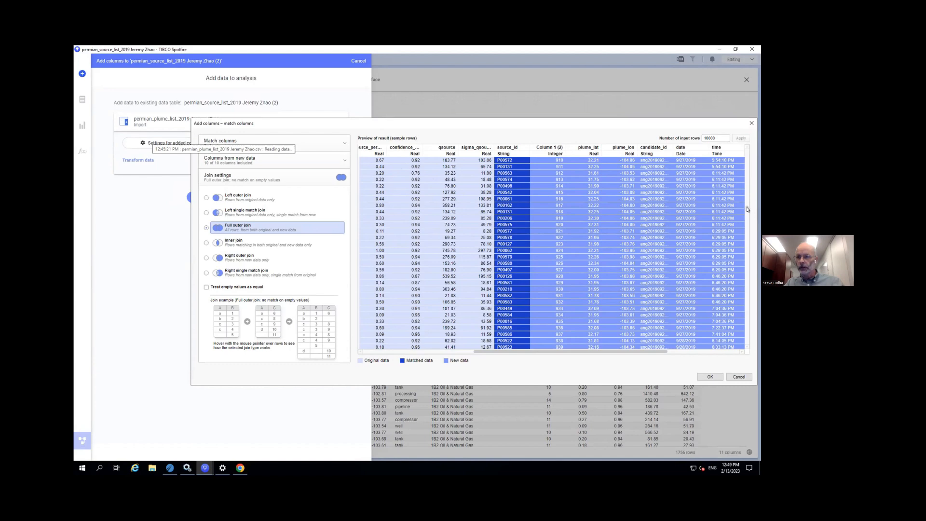
{"action": "left_click_drag", "start_coordinate": [746, 326], "coordinate": [742, 169]}
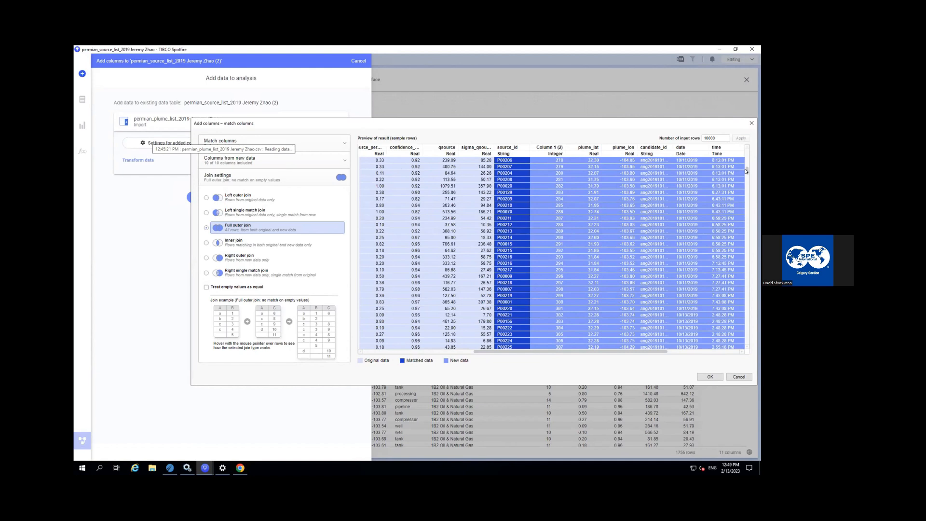
{"action": "left_click_drag", "start_coordinate": [747, 159], "coordinate": [747, 152]}
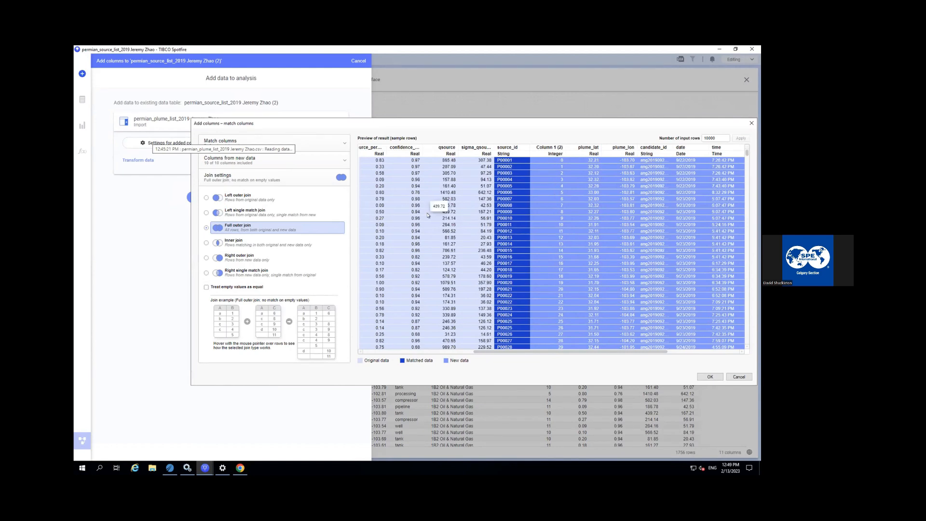
{"action": "left_click", "coordinate": [707, 377]}
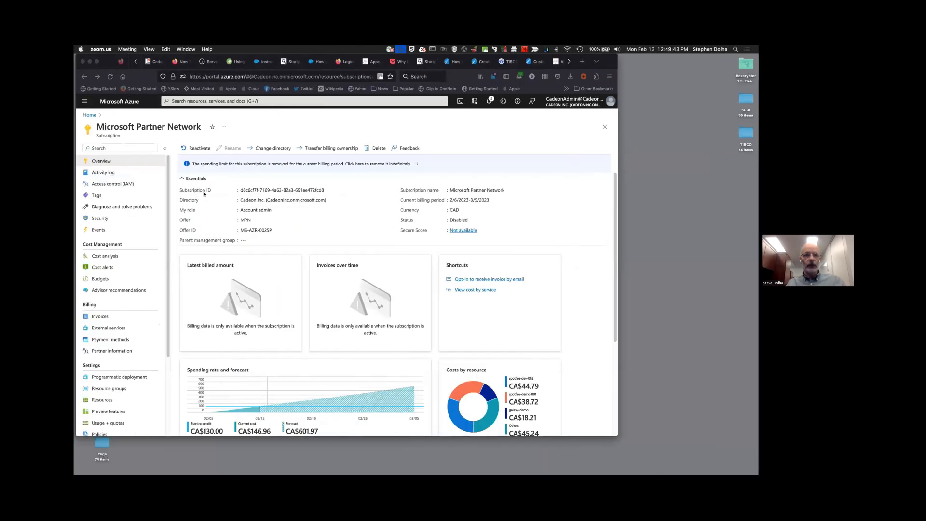
Switch to Firefox and open the tibco.com website in a new tab
{"action": "left_click", "coordinate": [584, 61]}
{"action": "type", "text": "tic"}
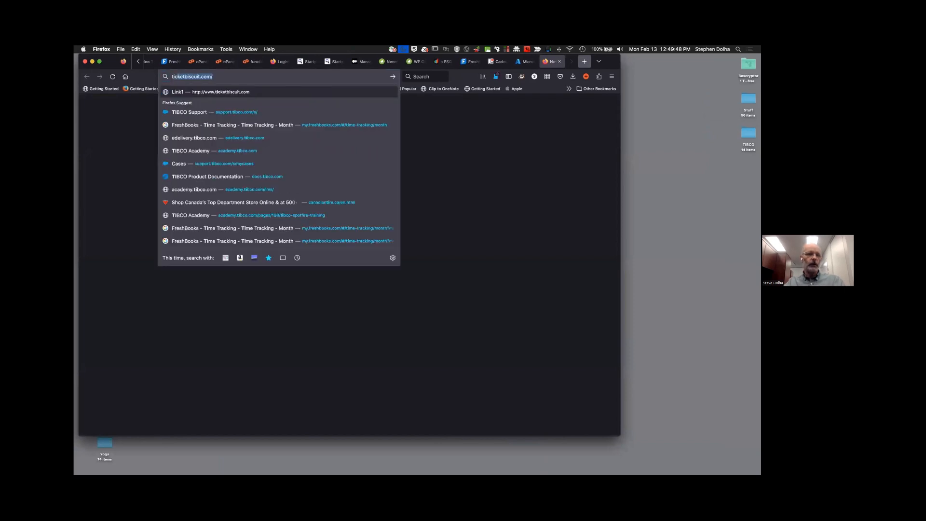
{"action": "key", "text": "BackSpace"}
{"action": "key", "text": "BackSpace"}
{"action": "type", "text": "b"}
{"action": "key", "text": "Return"}
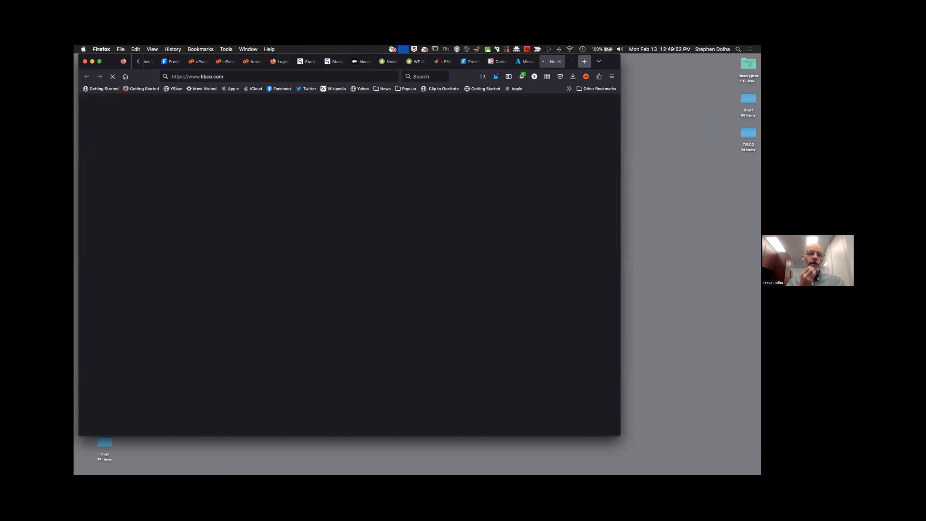
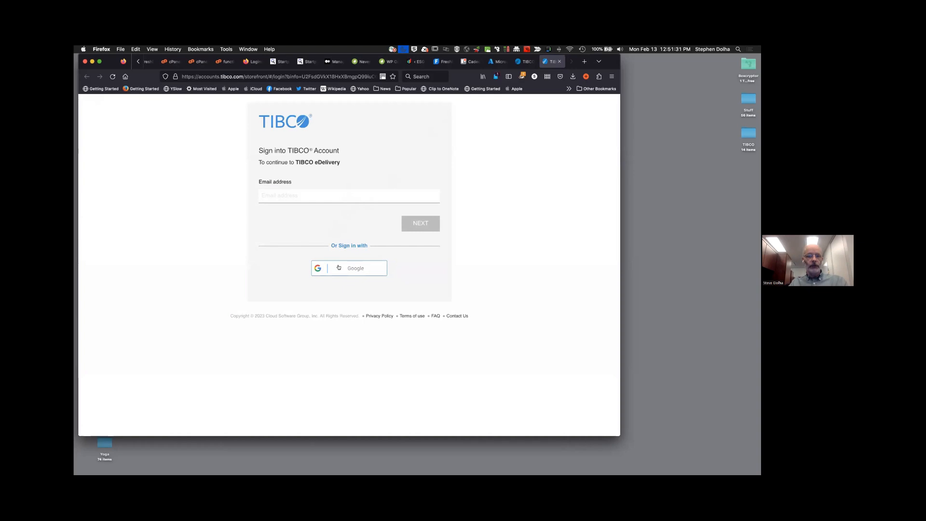
Sign in to TIBCO eDelivery with Google and look over the sign-up page for the 30-day TIBCO Cloud Spotfire free trial
{"action": "left_click", "coordinate": [339, 268]}
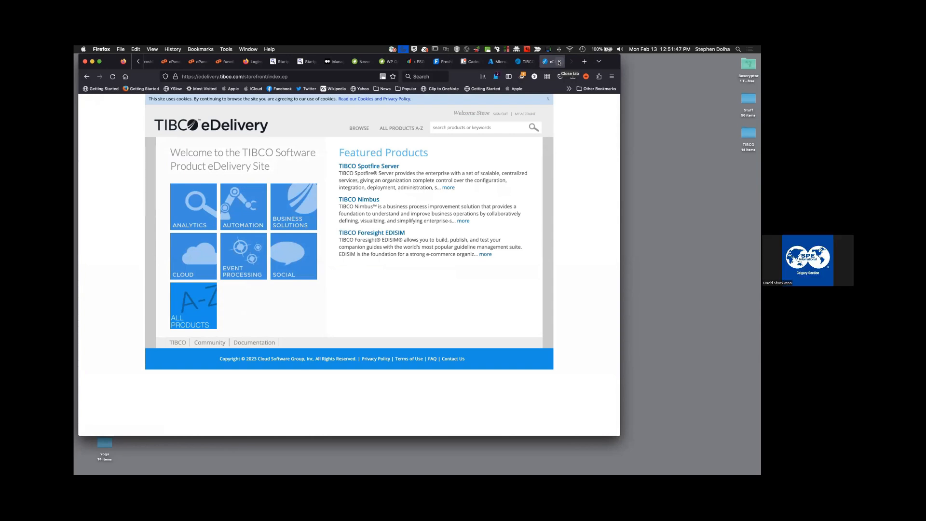
{"action": "left_click", "coordinate": [523, 61]}
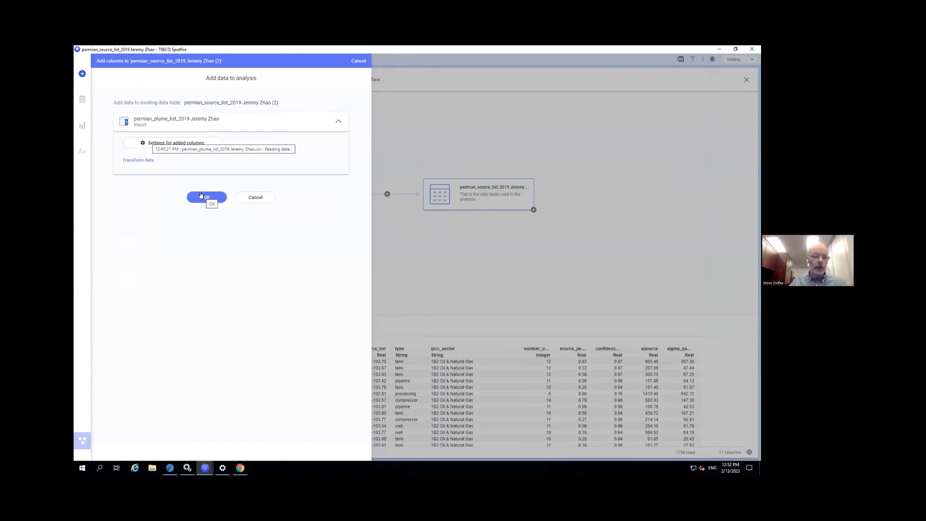
{"action": "key", "text": "ctrl+Left"}
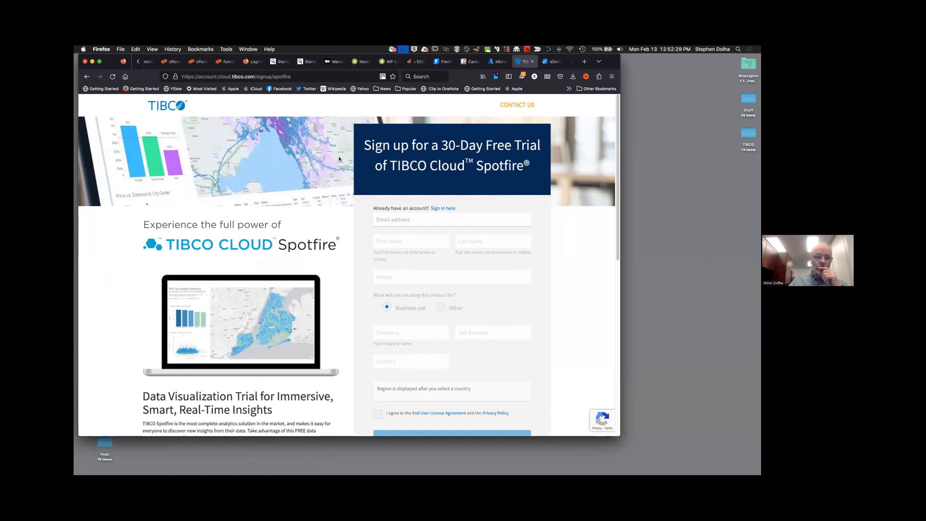
{"action": "scroll", "coordinate": [339, 159], "scroll_direction": "down", "scroll_amount": 5}
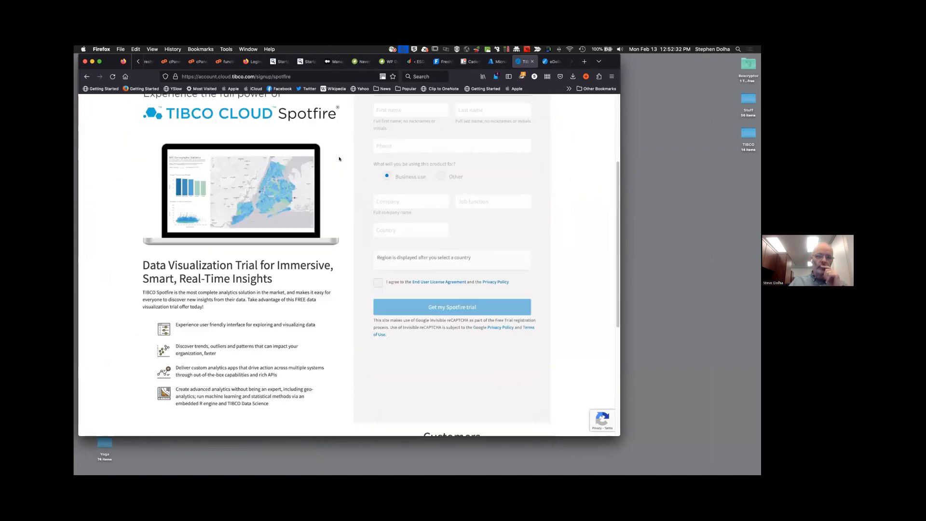
{"action": "scroll", "coordinate": [339, 159], "scroll_direction": "up", "scroll_amount": 5}
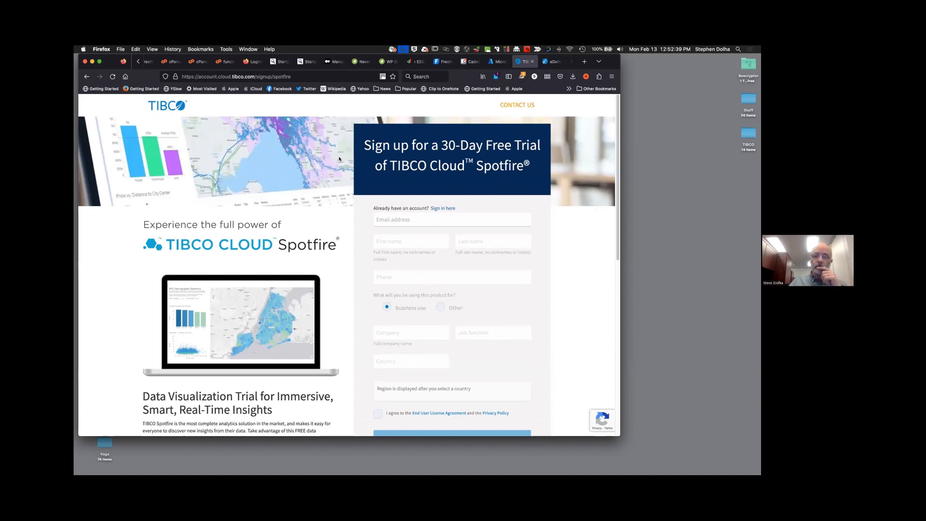
Switch back to Spotfire and set the added columns' join type to left outer join, checking the preview before accepting
{"action": "key", "text": "ctrl+Right"}
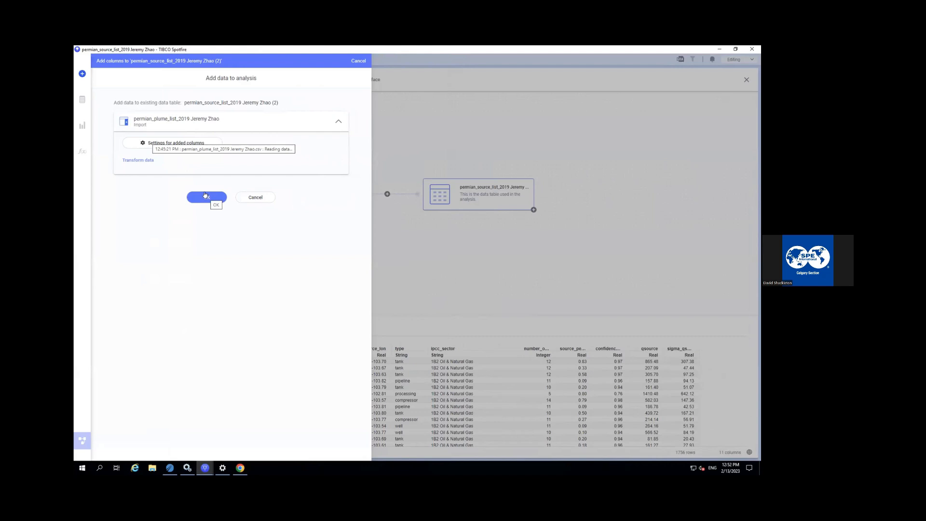
{"action": "left_click", "coordinate": [163, 143]}
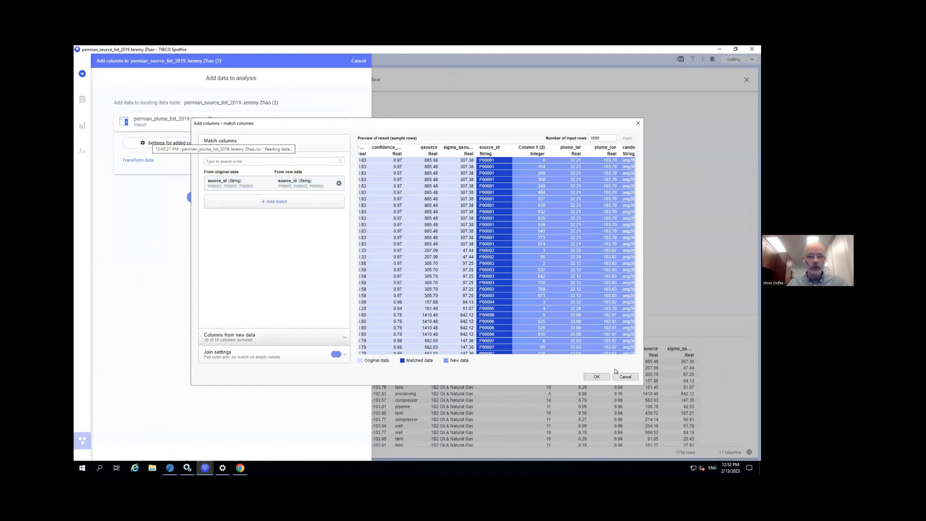
{"action": "left_click", "coordinate": [230, 352]}
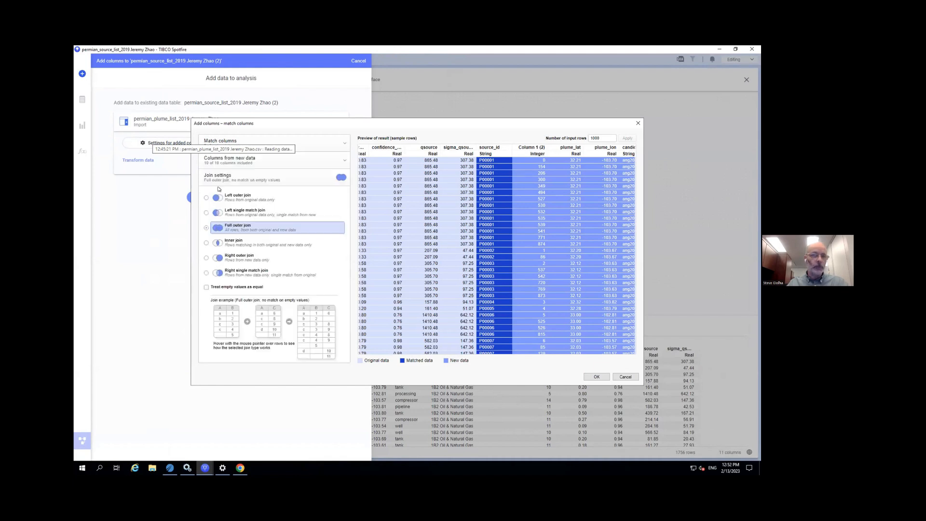
{"action": "left_click", "coordinate": [206, 197]}
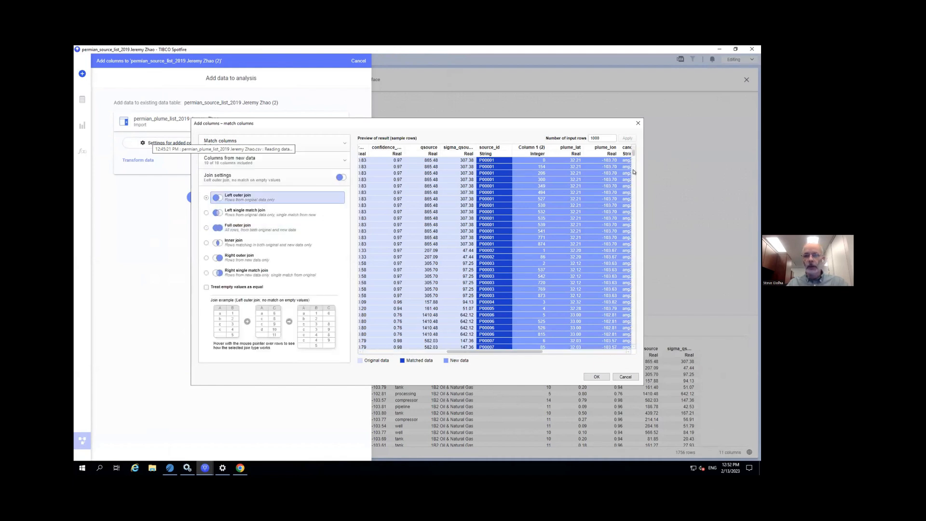
{"action": "left_click_drag", "start_coordinate": [633, 172], "coordinate": [630, 325]}
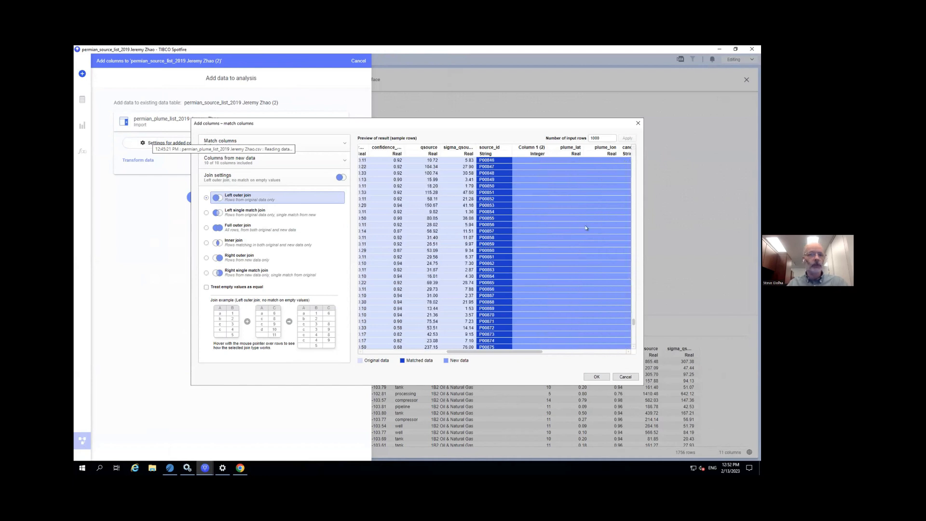
{"action": "left_click", "coordinate": [594, 377]}
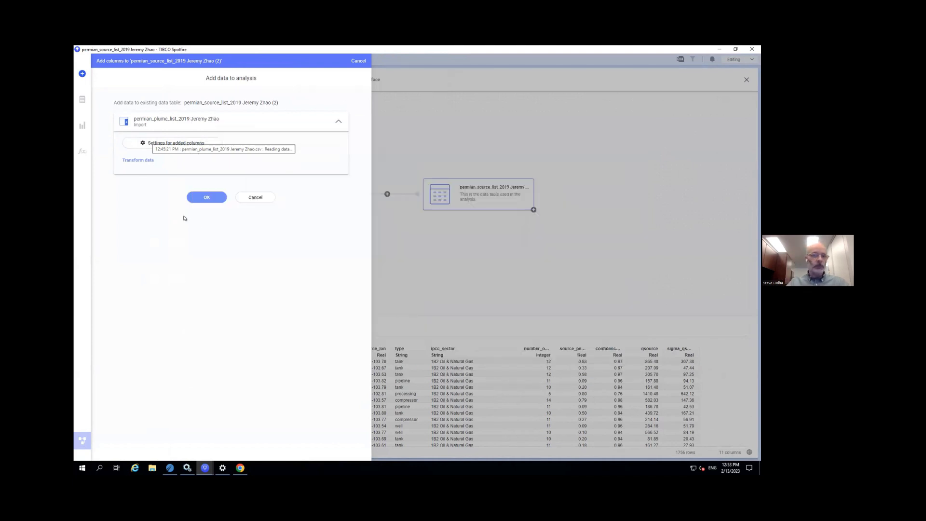
Finish adding the plume columns to the source table copy and preview the final data table in the data canvas
{"action": "left_click", "coordinate": [202, 196]}
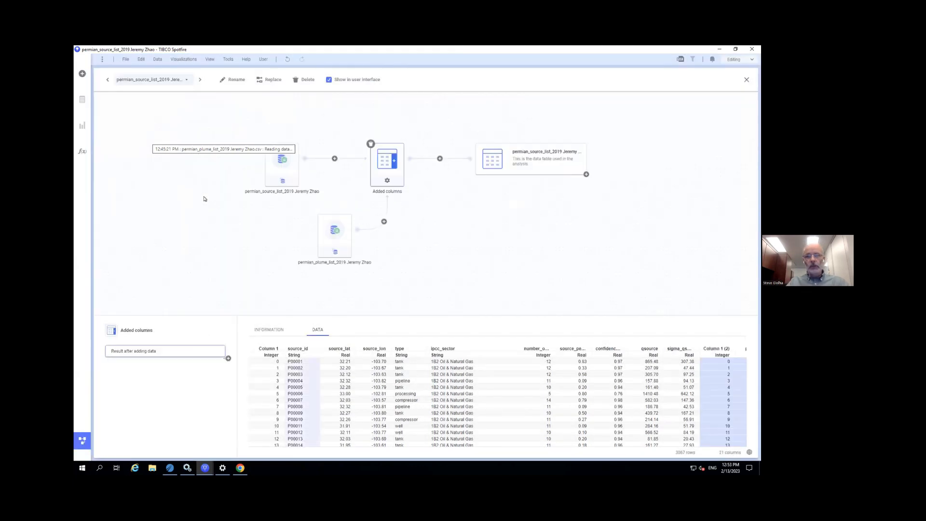
{"action": "left_click", "coordinate": [529, 161]}
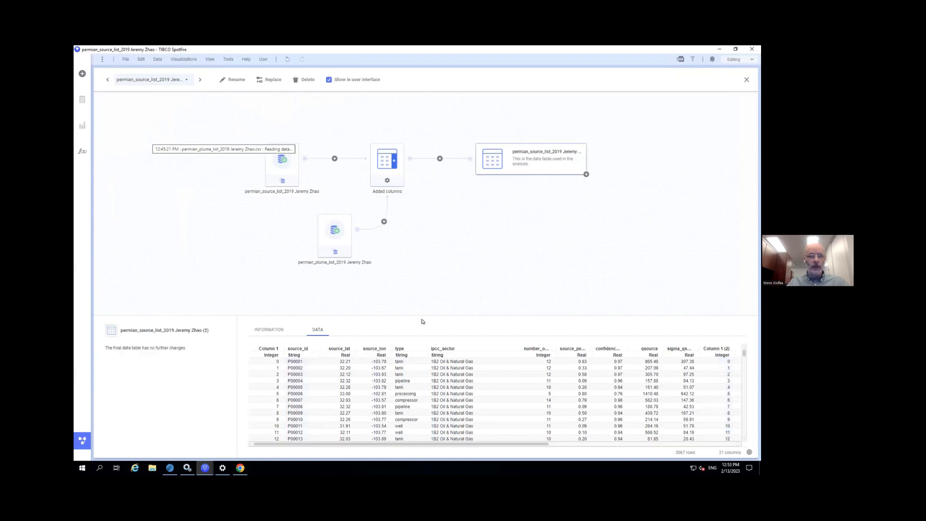
{"action": "left_click", "coordinate": [182, 84]}
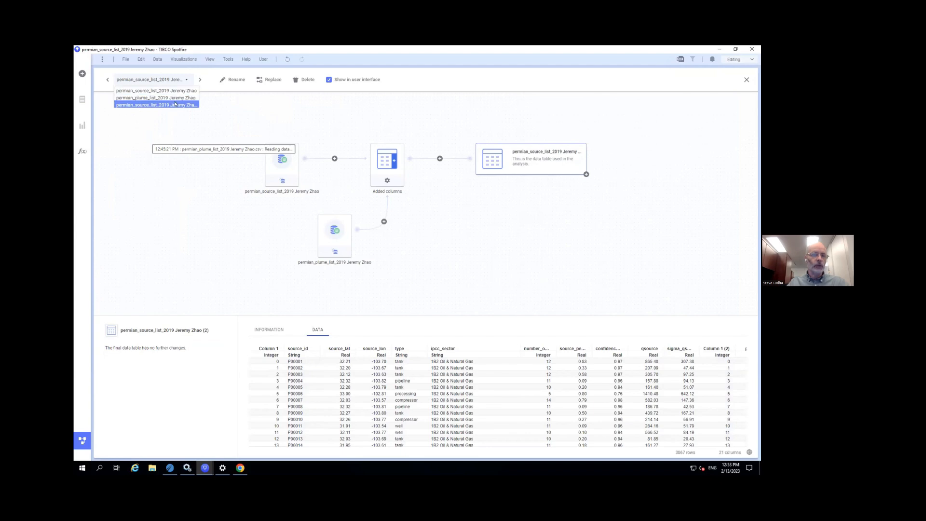
{"action": "left_click", "coordinate": [264, 121]}
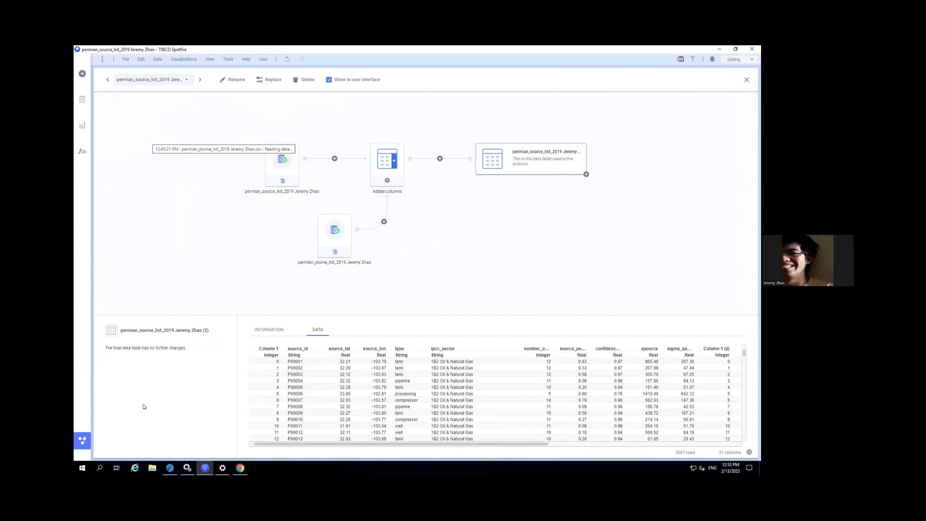
Close the data canvas and show the joined source table's columns among the data in the analysis
{"action": "left_click", "coordinate": [80, 442]}
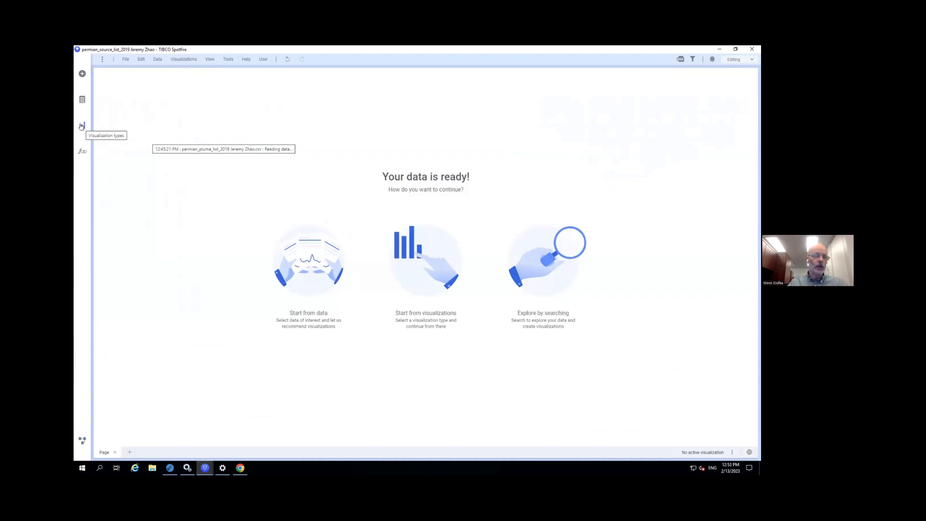
{"action": "left_click", "coordinate": [81, 100]}
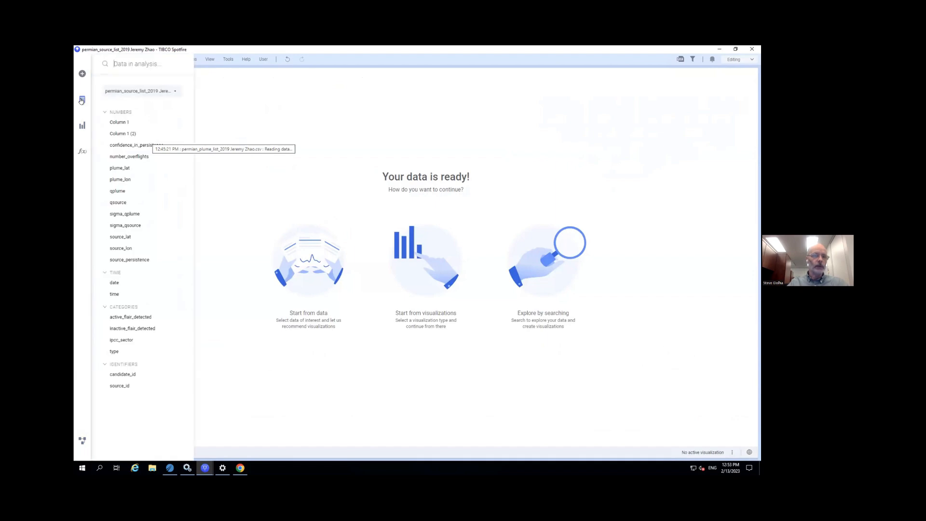
{"action": "left_click", "coordinate": [160, 91]}
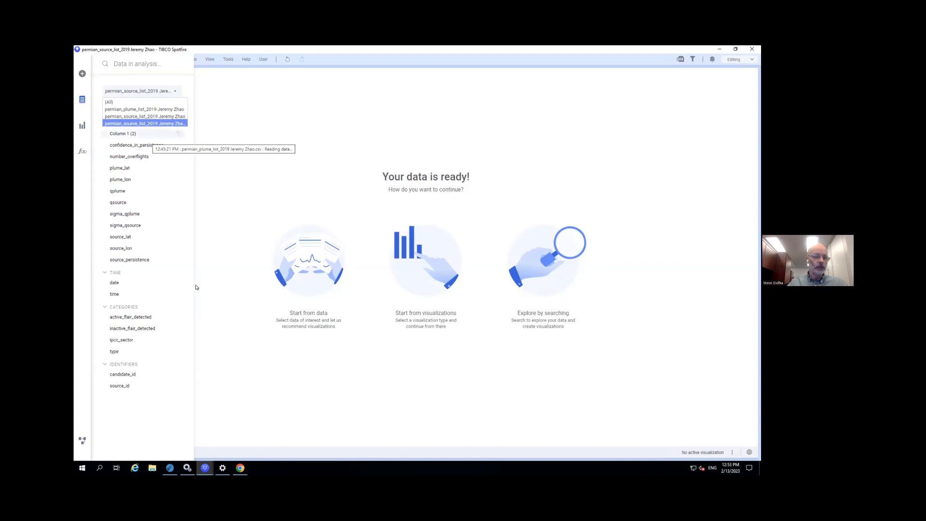
{"action": "left_click", "coordinate": [155, 434]}
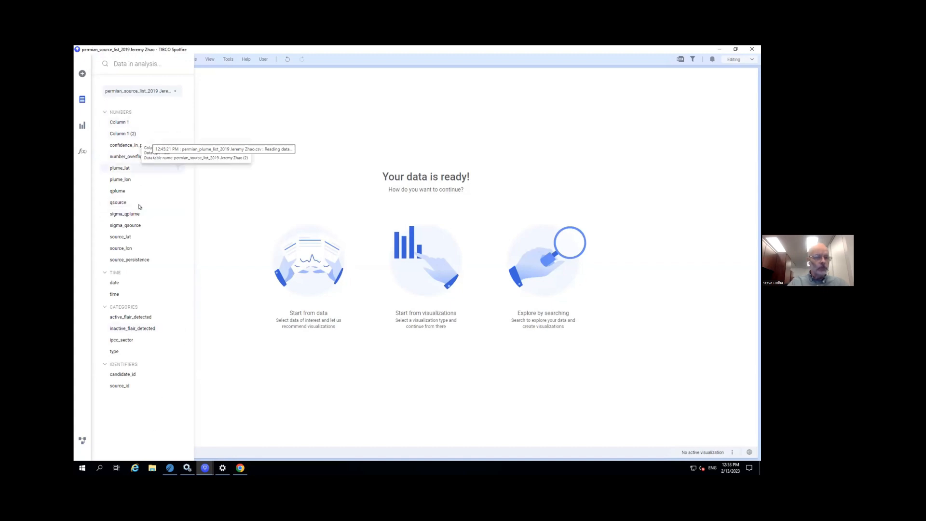
Set the geocoding of source_lat to Latitude / Y and of source_lon to Longitude / X
{"action": "left_click", "coordinate": [122, 237]}
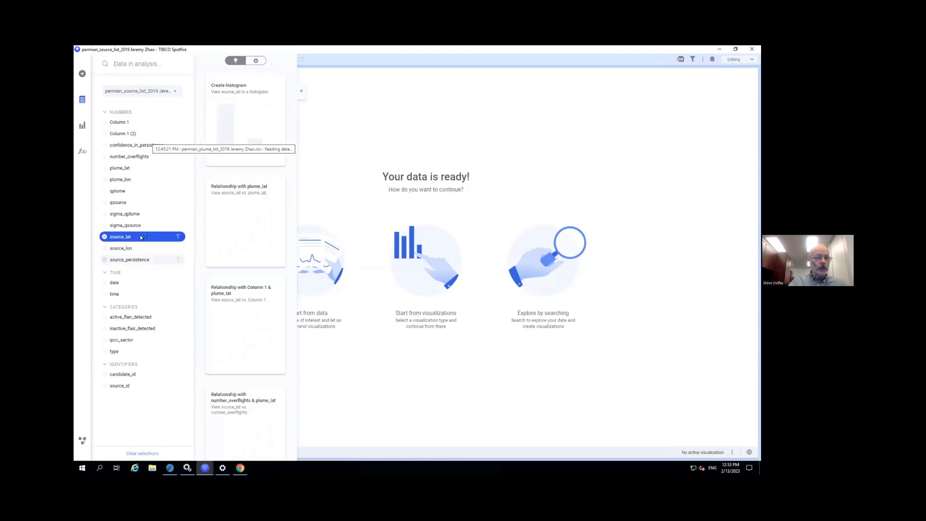
{"action": "right_click", "coordinate": [142, 238]}
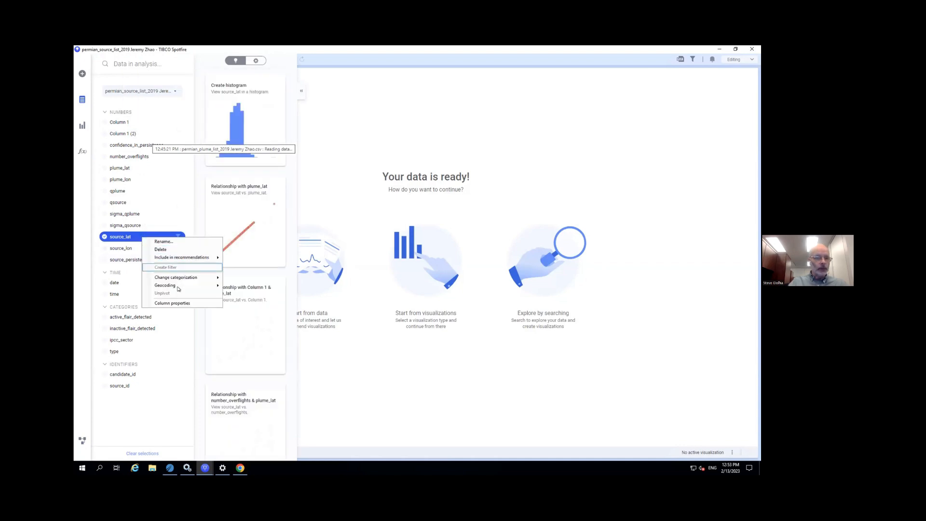
{"action": "mouse_move", "coordinate": [178, 286]}
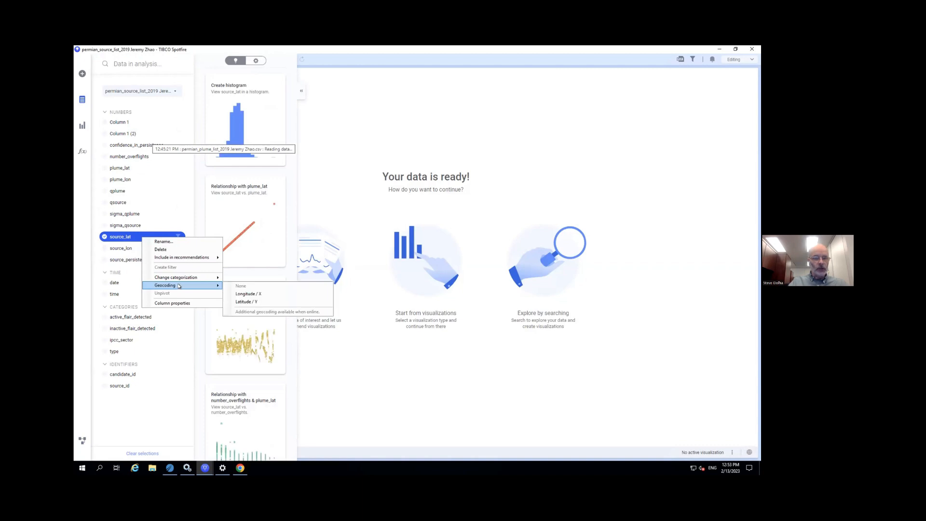
{"action": "left_click", "coordinate": [245, 301]}
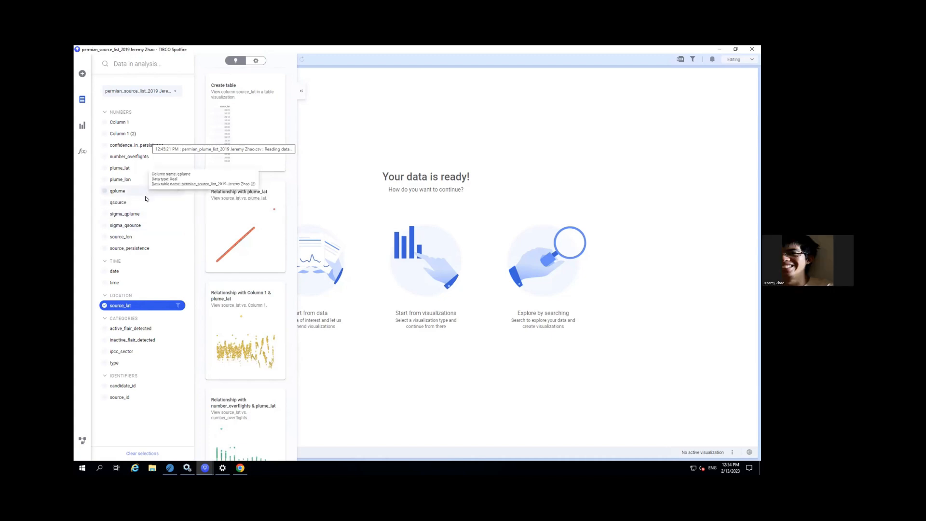
{"action": "right_click", "coordinate": [134, 238]}
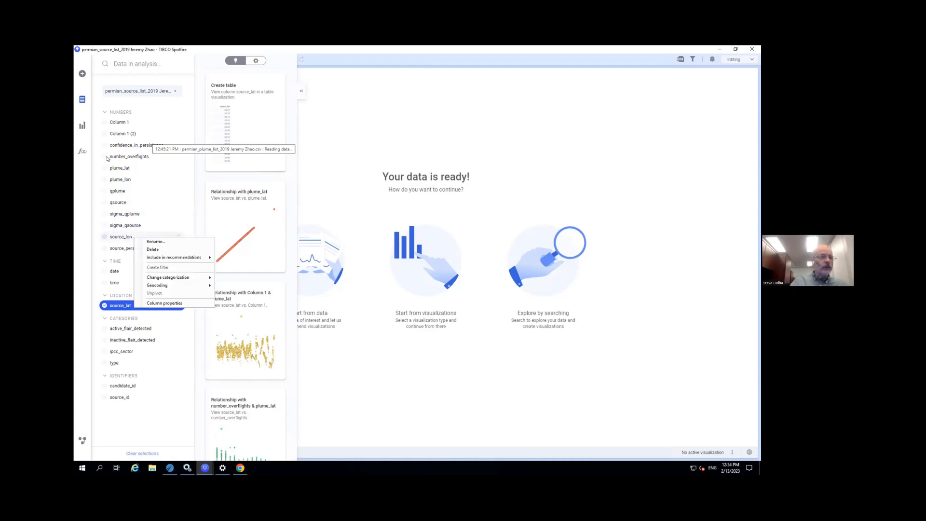
{"action": "right_click", "coordinate": [123, 237]}
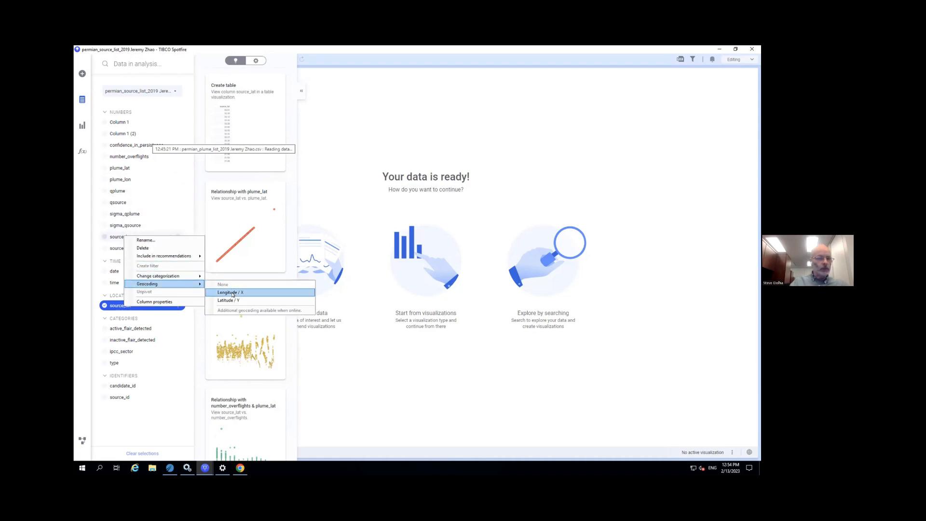
{"action": "left_click", "coordinate": [231, 293]}
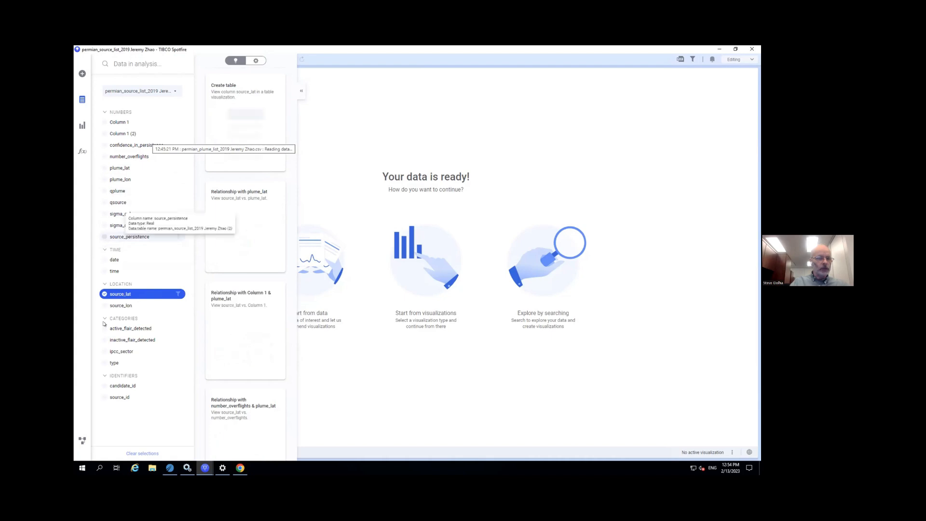
Set the geocoding of plume_lat to Latitude / Y and of plume_lon to Longitude / X
{"action": "right_click", "coordinate": [127, 167]}
{"action": "mouse_move", "coordinate": [162, 215]}
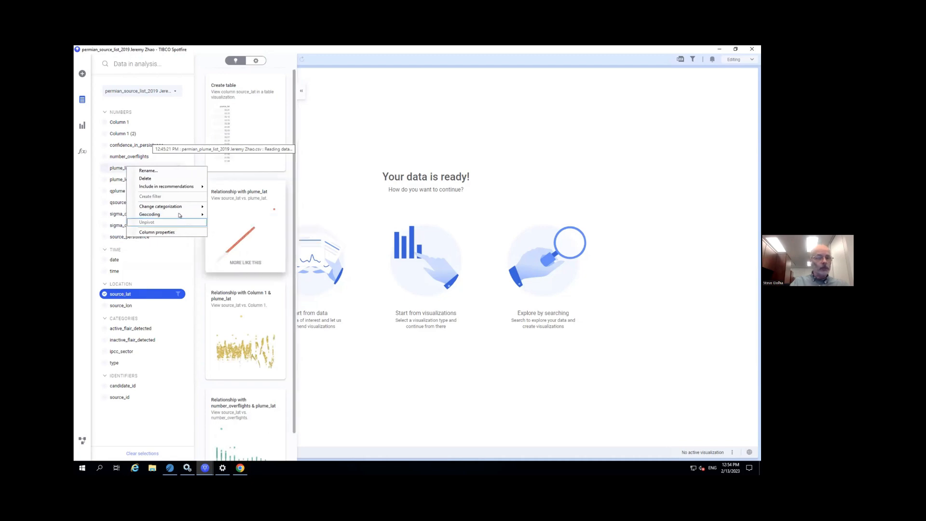
{"action": "left_click", "coordinate": [231, 231]}
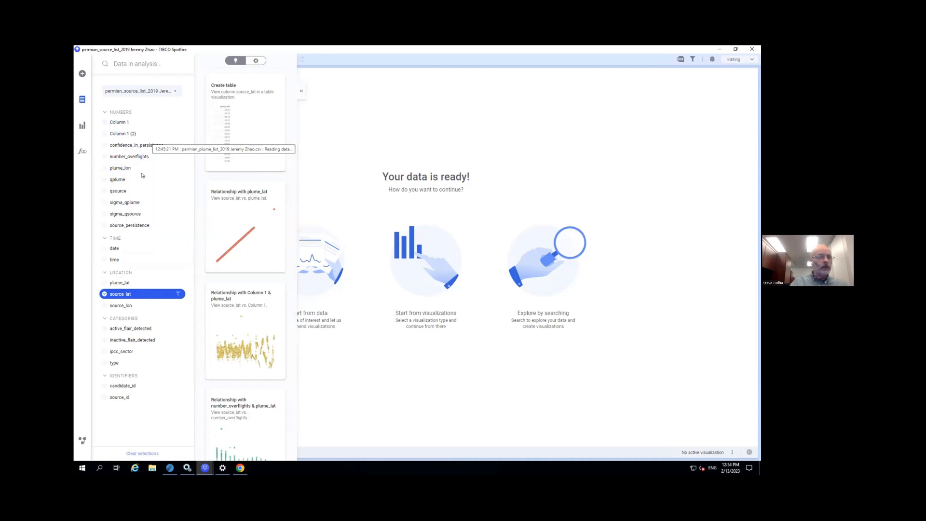
{"action": "right_click", "coordinate": [133, 168]}
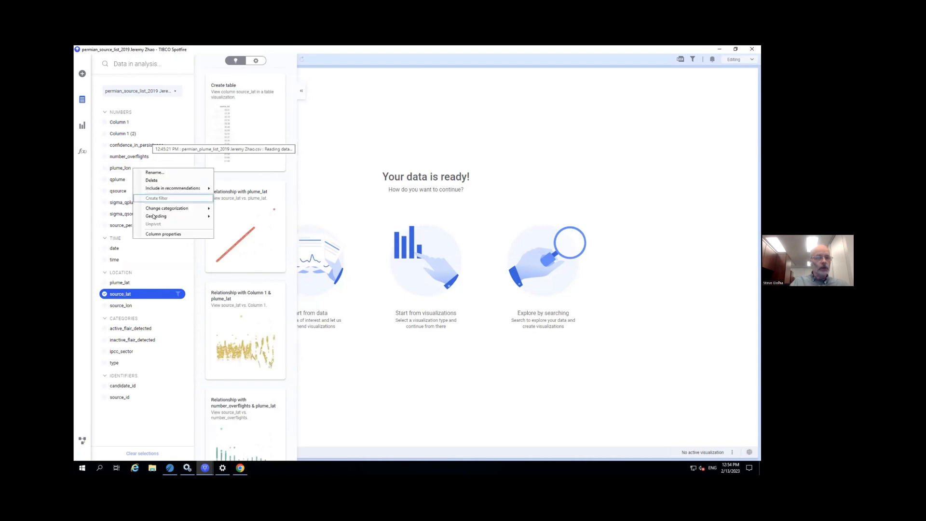
{"action": "mouse_move", "coordinate": [193, 216]}
{"action": "left_click", "coordinate": [243, 226]}
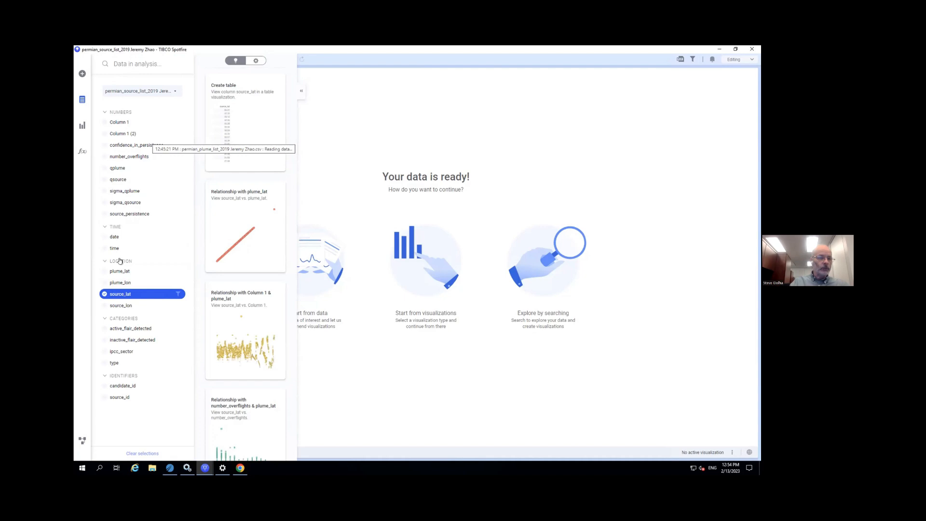
{"action": "mouse_move", "coordinate": [117, 263]}
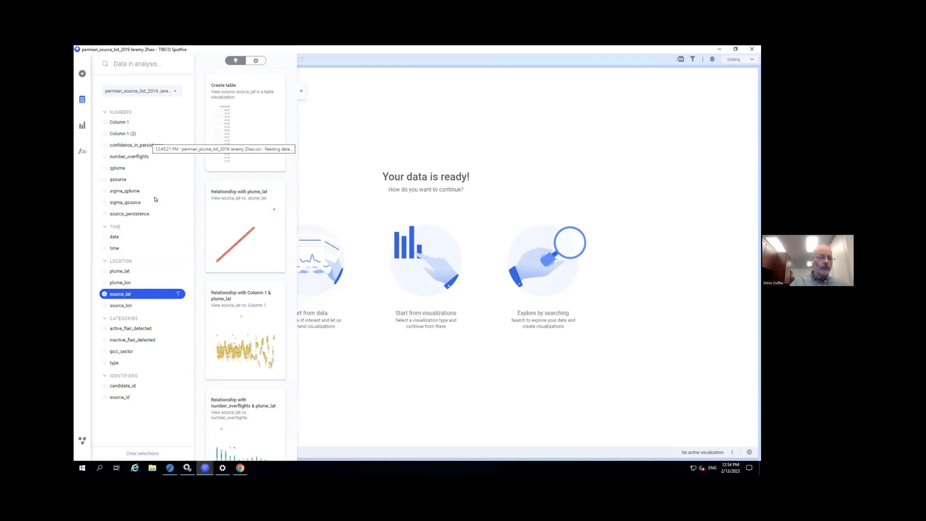
{"action": "left_click", "coordinate": [123, 122]}
{"action": "right_click", "coordinate": [123, 122]}
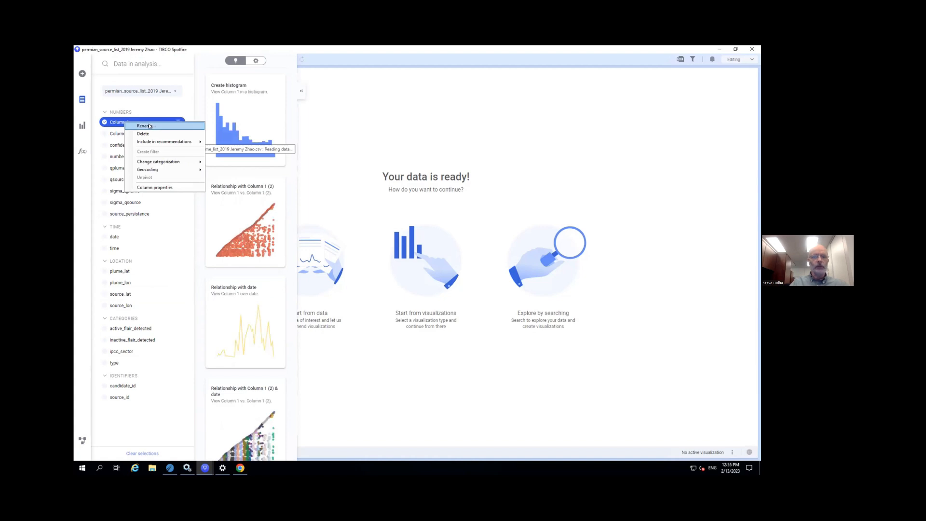
{"action": "left_click", "coordinate": [328, 106]}
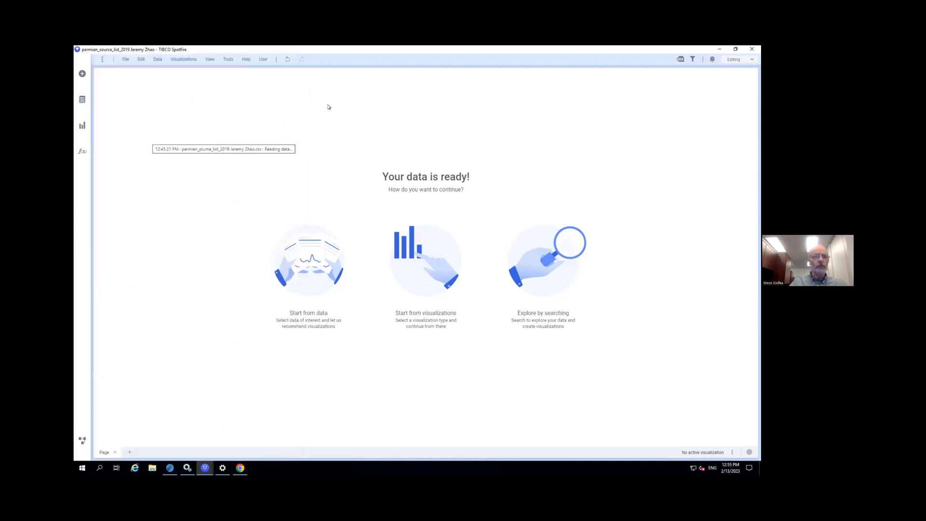
Examine the copied source list data that feeds the added columns in the data canvas, including its Column 1
{"action": "left_click", "coordinate": [82, 442]}
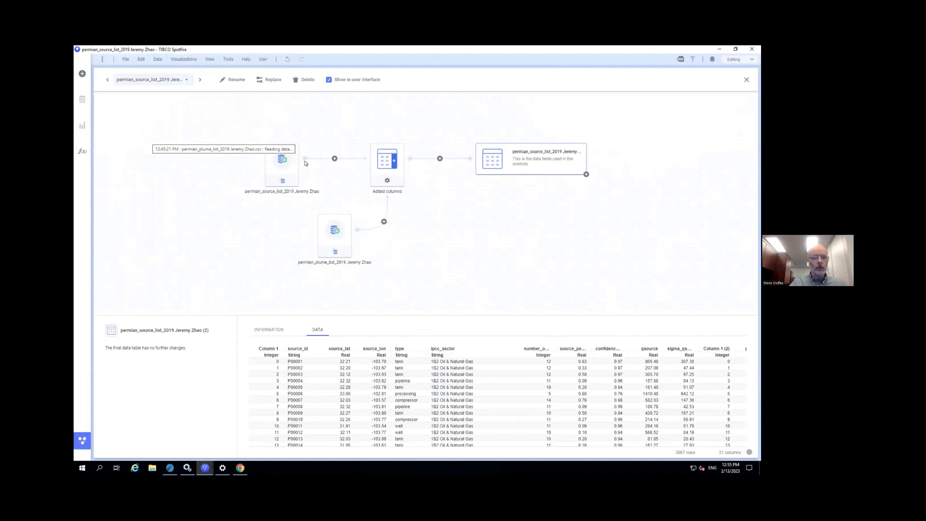
{"action": "left_click", "coordinate": [277, 166]}
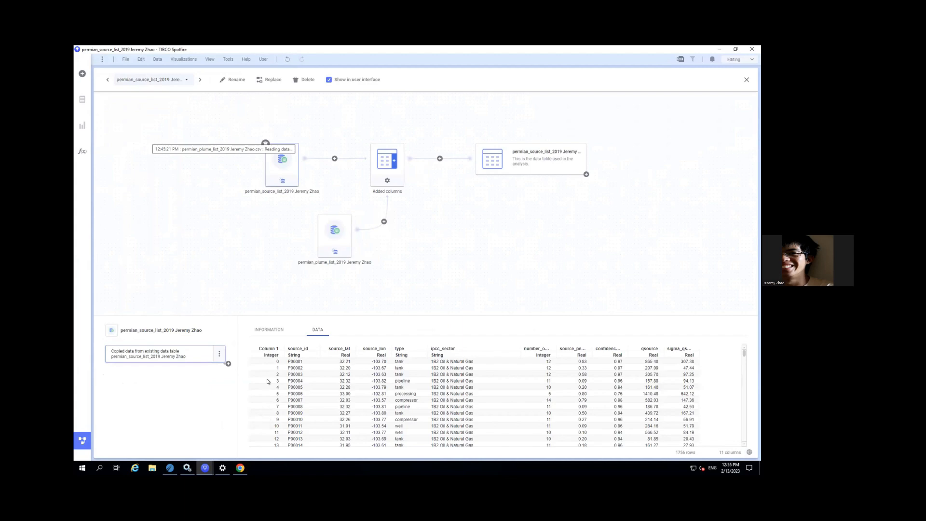
{"action": "left_click", "coordinate": [81, 440]}
Preview the recommended visualizations for plume_lat and plume_lon, both on their own and together with number_overflights
{"action": "left_click", "coordinate": [82, 101]}
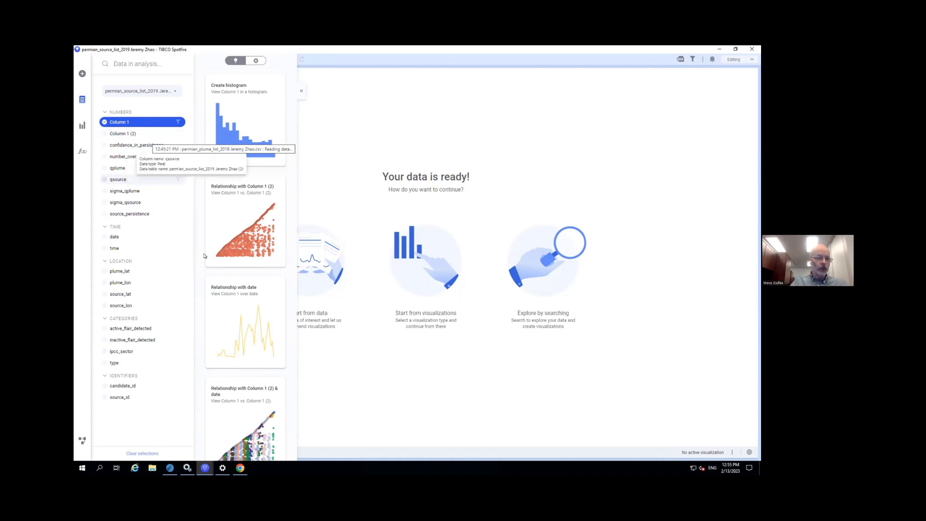
{"action": "left_click", "coordinate": [119, 271]}
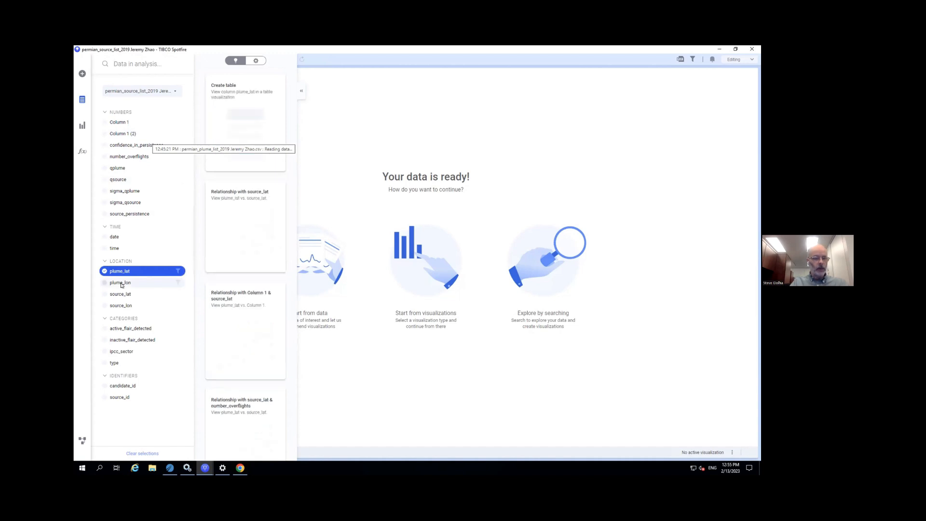
{"action": "left_click", "coordinate": [121, 282], "text": "ctrl"}
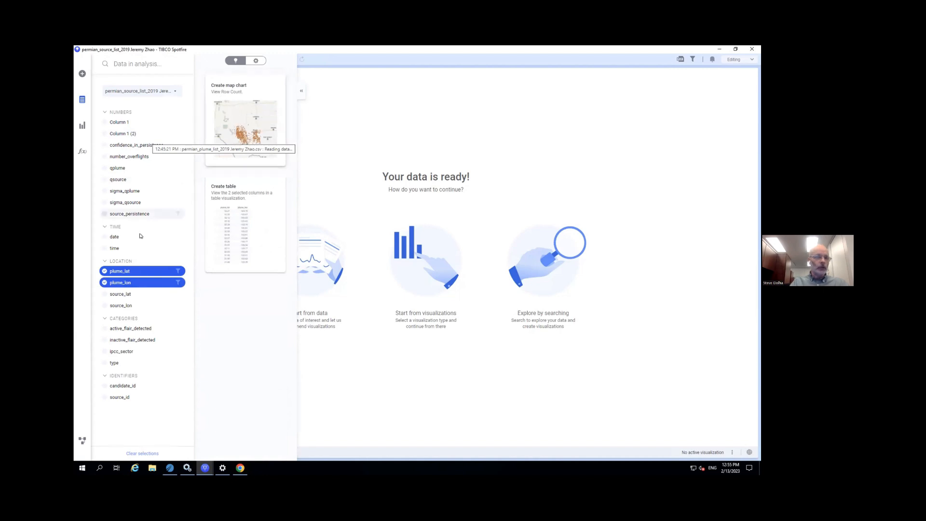
{"action": "left_click", "coordinate": [128, 157]}
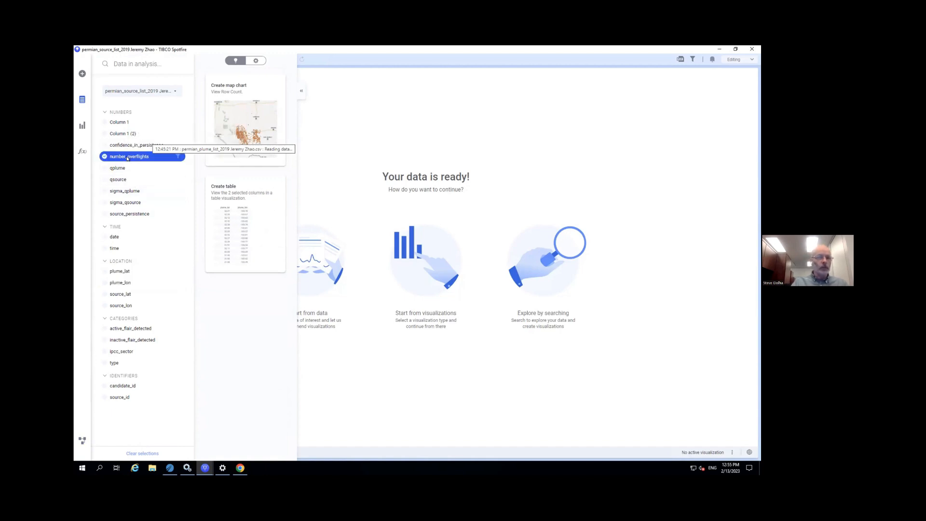
{"action": "left_click", "coordinate": [124, 272], "text": "ctrl"}
{"action": "left_click", "coordinate": [124, 282], "text": "ctrl"}
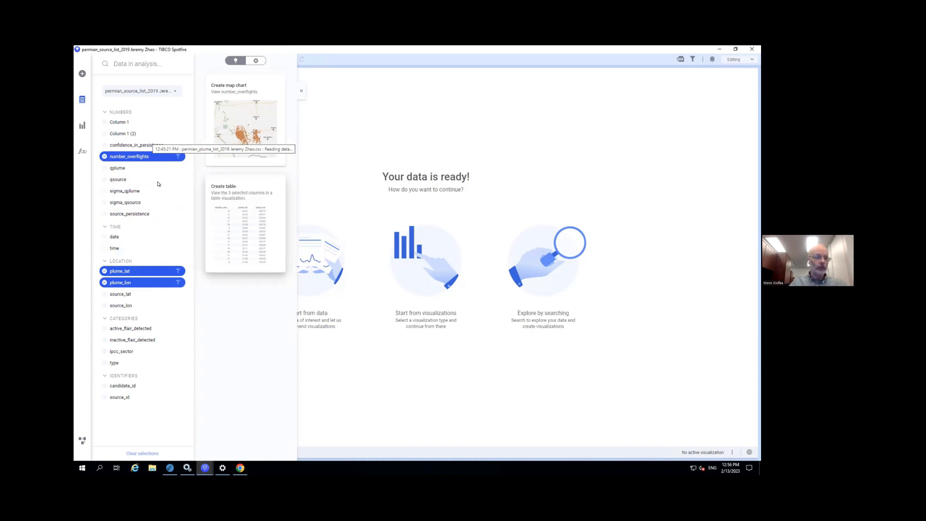
Select the date, time, number_overflights and qplume columns together and review the visualizations recommended for them
{"action": "left_click", "coordinate": [115, 237]}
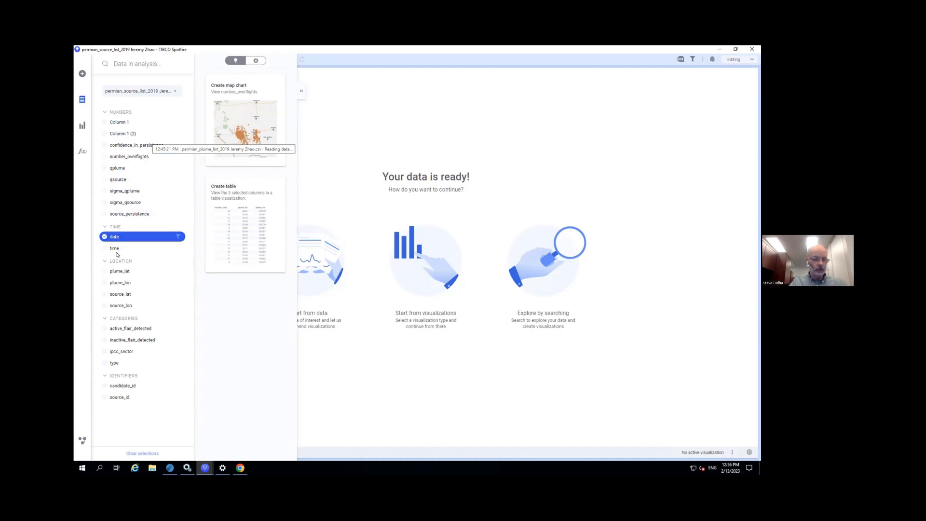
{"action": "left_click", "coordinate": [115, 247], "text": "ctrl"}
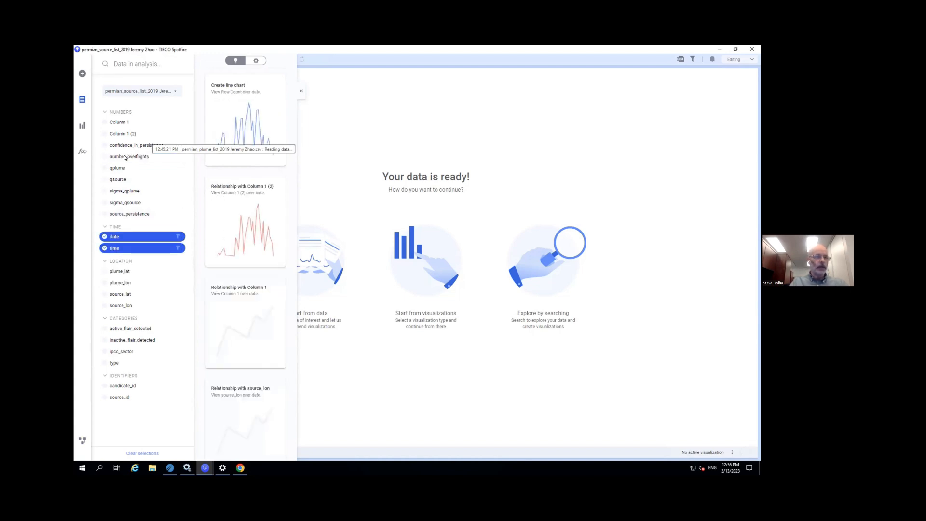
{"action": "left_click", "coordinate": [124, 155], "text": "shift"}
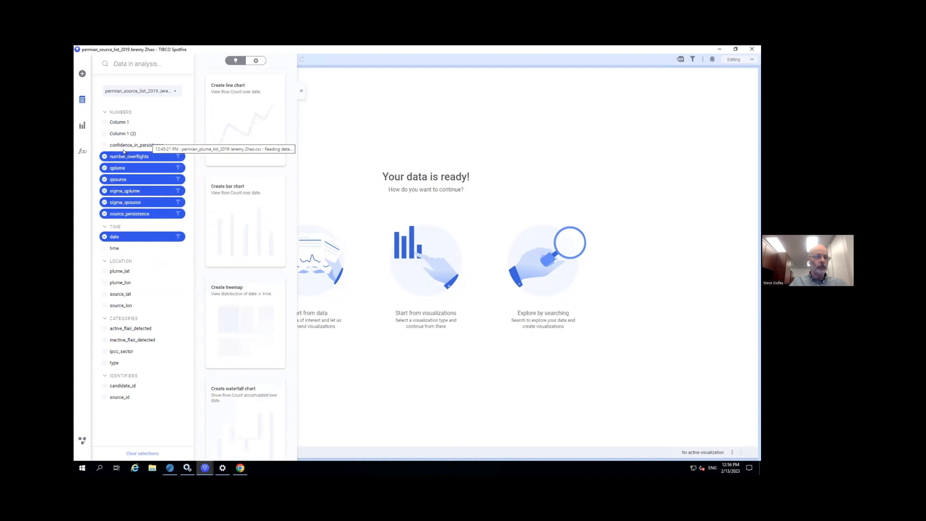
{"action": "left_click", "coordinate": [112, 248]}
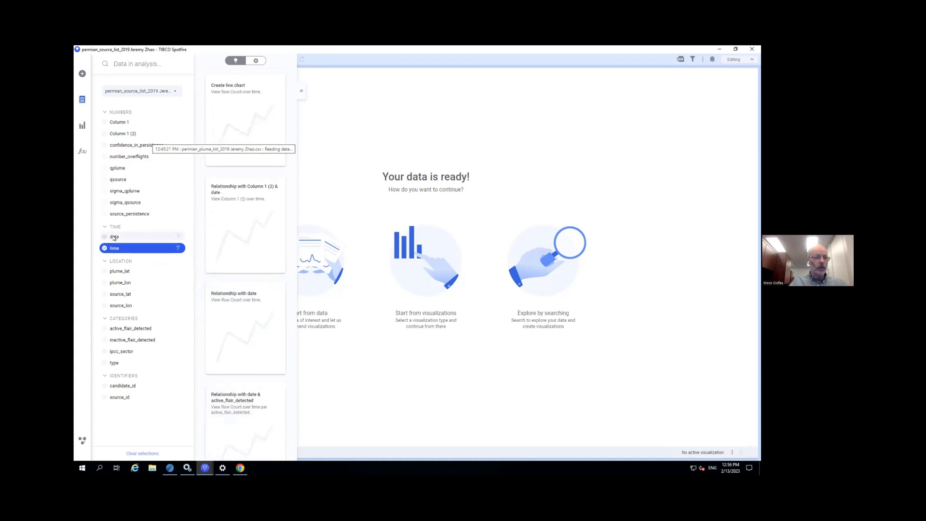
{"action": "left_click", "coordinate": [114, 237], "text": "ctrl"}
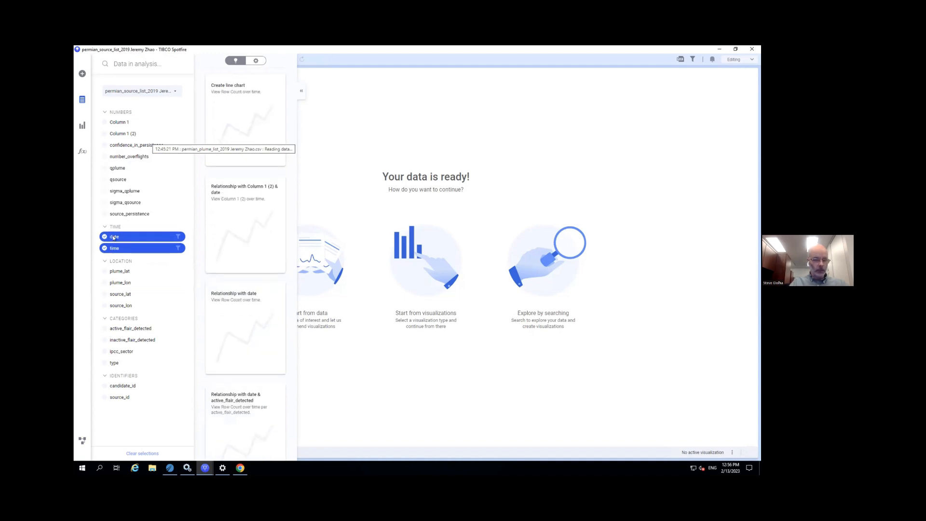
{"action": "left_click", "coordinate": [125, 157], "text": "ctrl"}
{"action": "left_click", "coordinate": [117, 169], "text": "ctrl"}
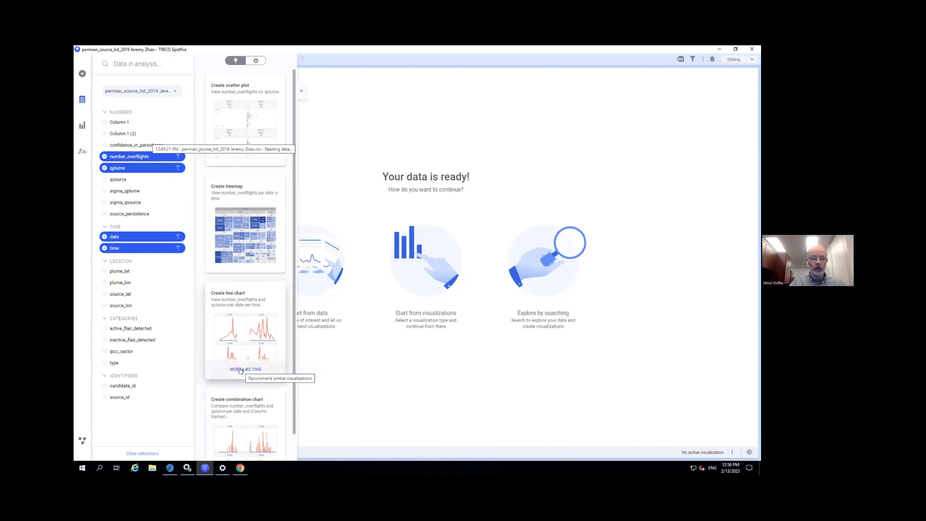
Browse the recommended visualizations and create the scatter plot of number_overflights vs. qplume for time from its similar suggestions
{"action": "scroll", "coordinate": [242, 370], "scroll_direction": "down", "scroll_amount": 1}
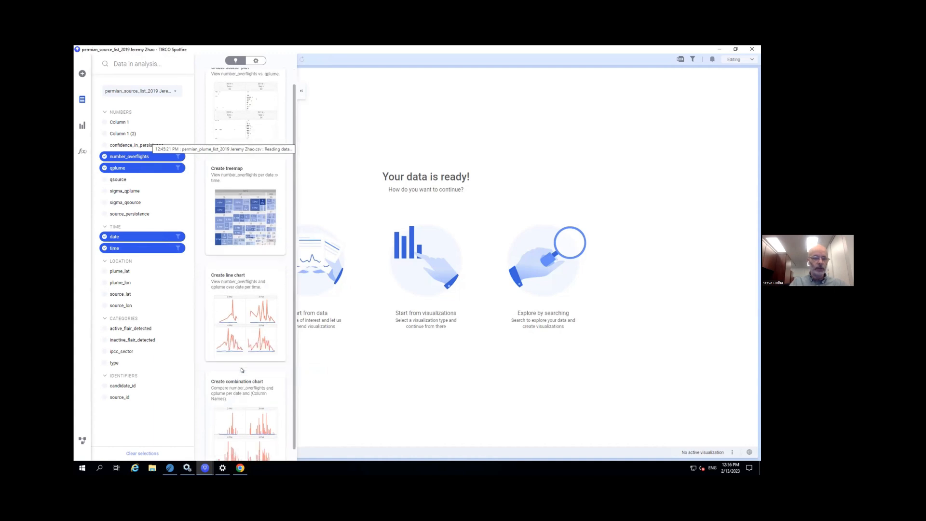
{"action": "scroll", "coordinate": [241, 370], "scroll_direction": "down", "scroll_amount": 4}
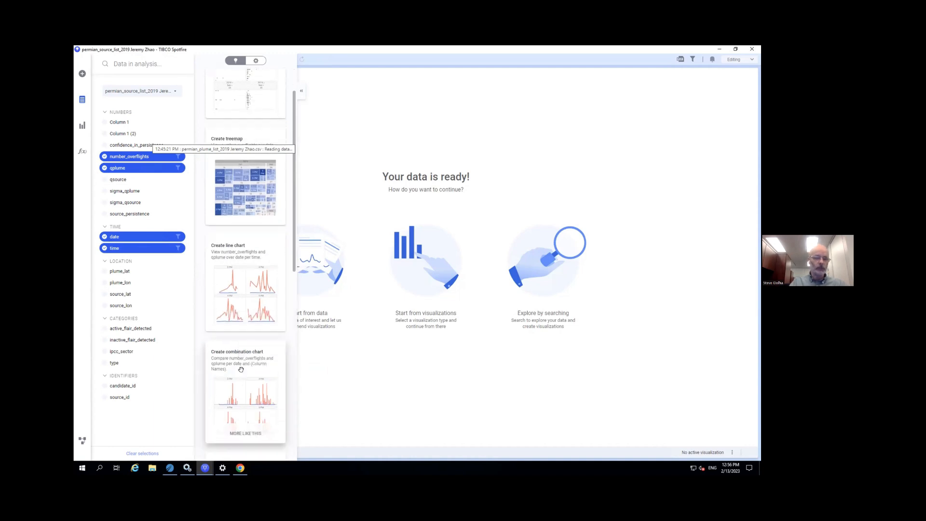
{"action": "scroll", "coordinate": [240, 368], "scroll_direction": "down", "scroll_amount": 5}
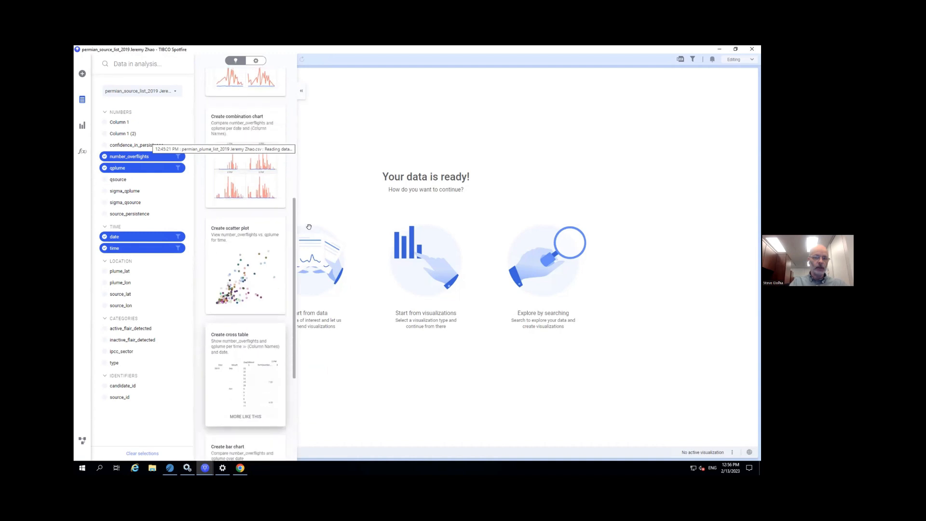
{"action": "mouse_move", "coordinate": [237, 304]}
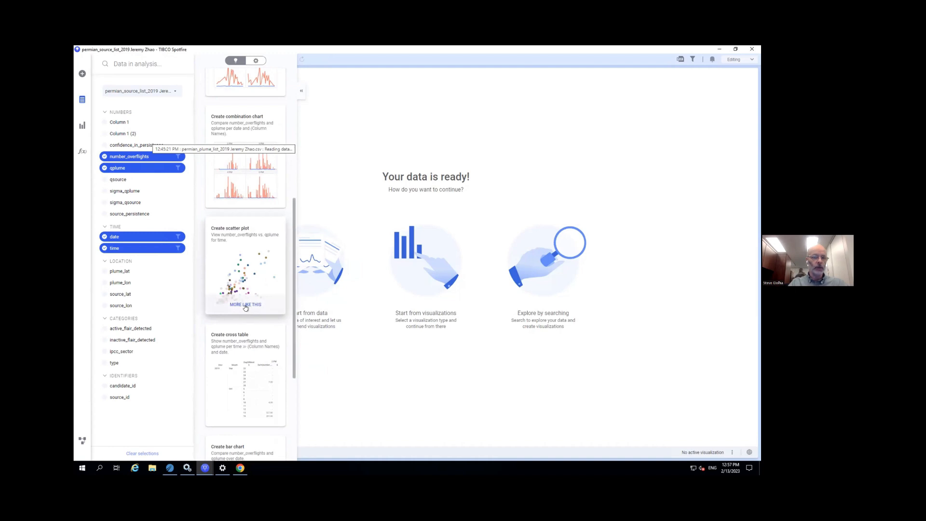
{"action": "left_click", "coordinate": [246, 305]}
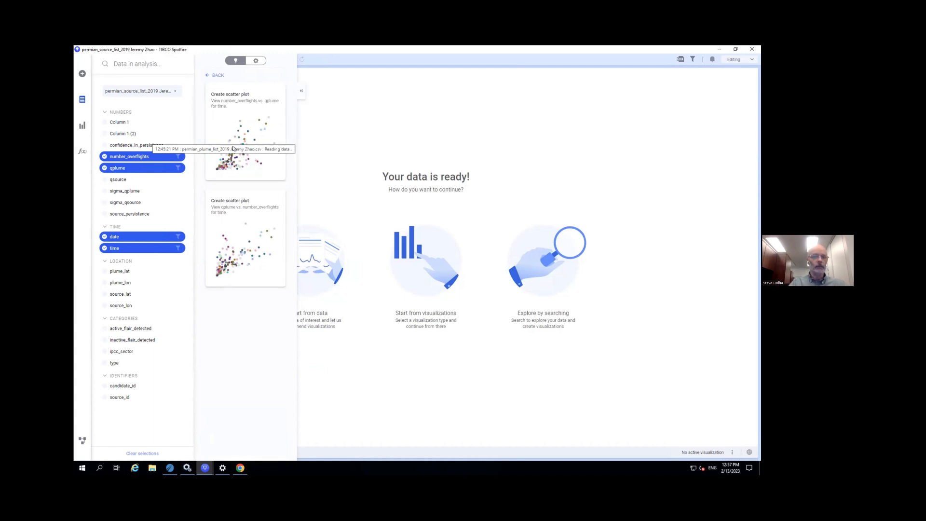
{"action": "left_click", "coordinate": [237, 134]}
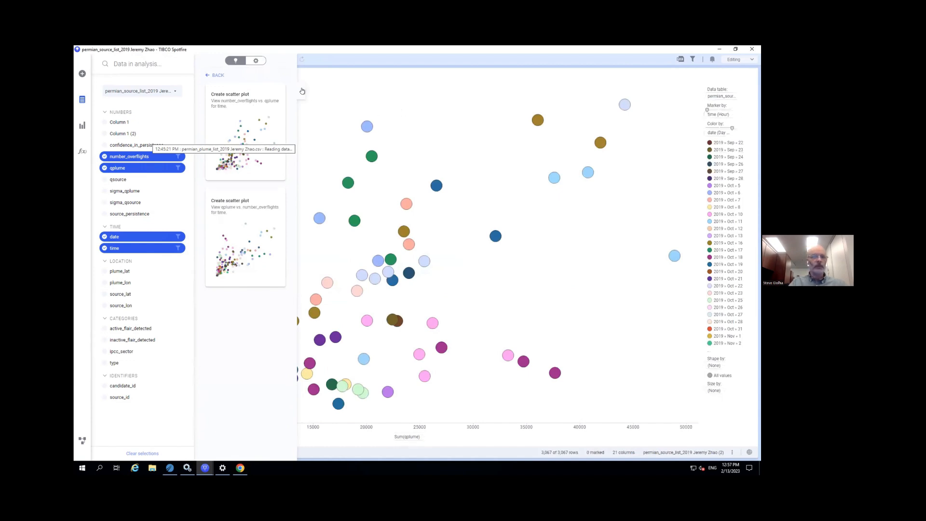
Select the qplume, plume_lat and plume_lon columns, create the recommended qplume map chart and close the data flyout
{"action": "left_click", "coordinate": [131, 270]}
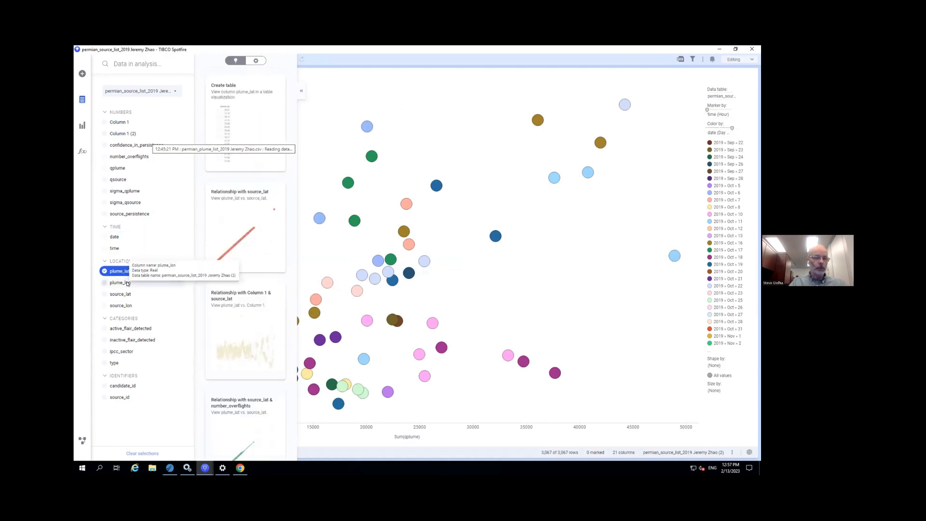
{"action": "left_click", "coordinate": [128, 282]}
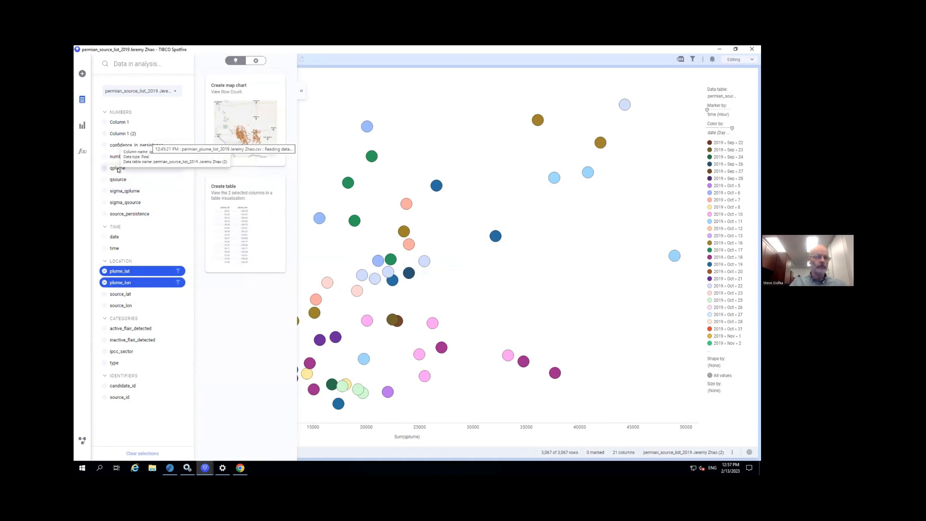
{"action": "left_click", "coordinate": [118, 168], "text": "shift"}
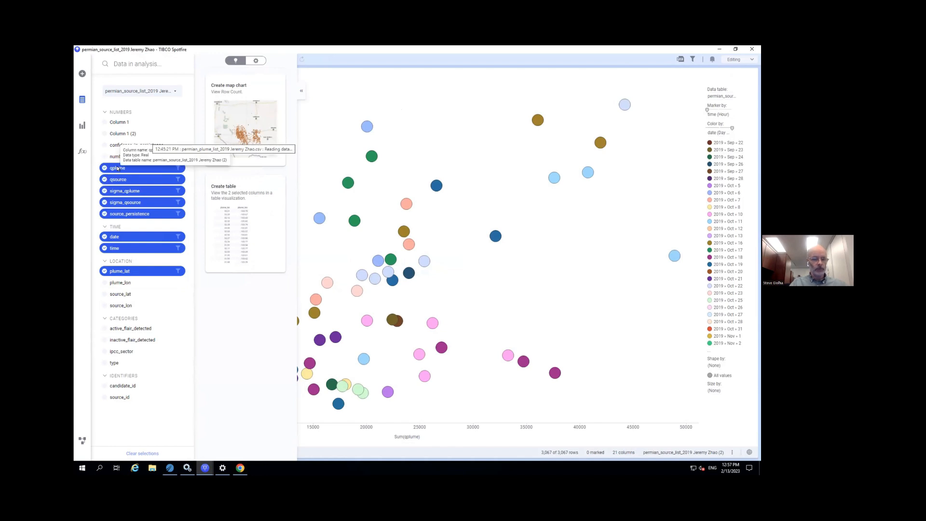
{"action": "left_click", "coordinate": [118, 168]}
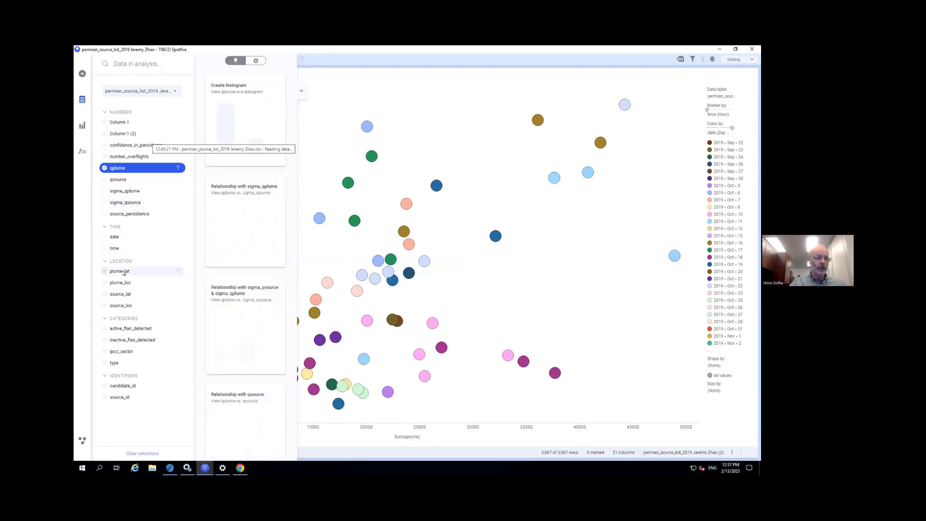
{"action": "left_click", "coordinate": [122, 273], "text": "ctrl"}
{"action": "left_click", "coordinate": [122, 282], "text": "ctrl"}
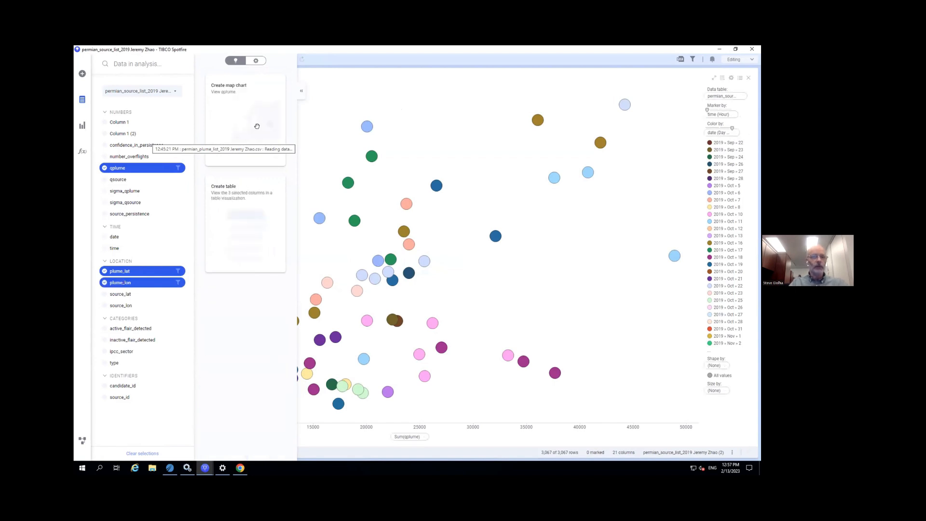
{"action": "left_click", "coordinate": [256, 126]}
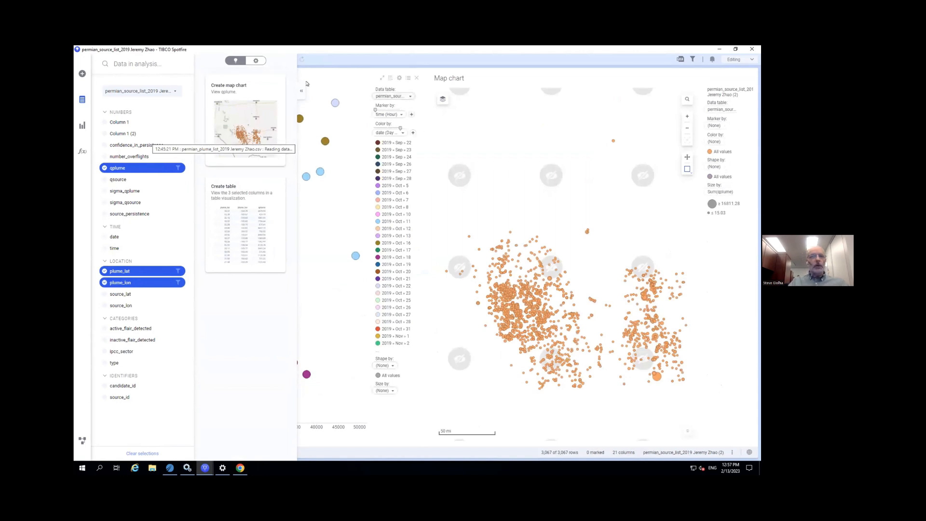
{"action": "left_click", "coordinate": [301, 93]}
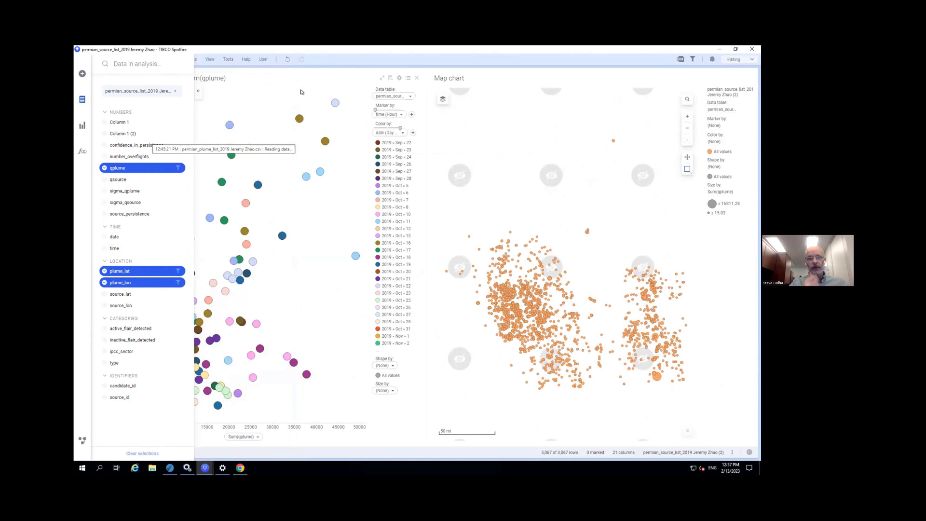
{"action": "left_click", "coordinate": [352, 71]}
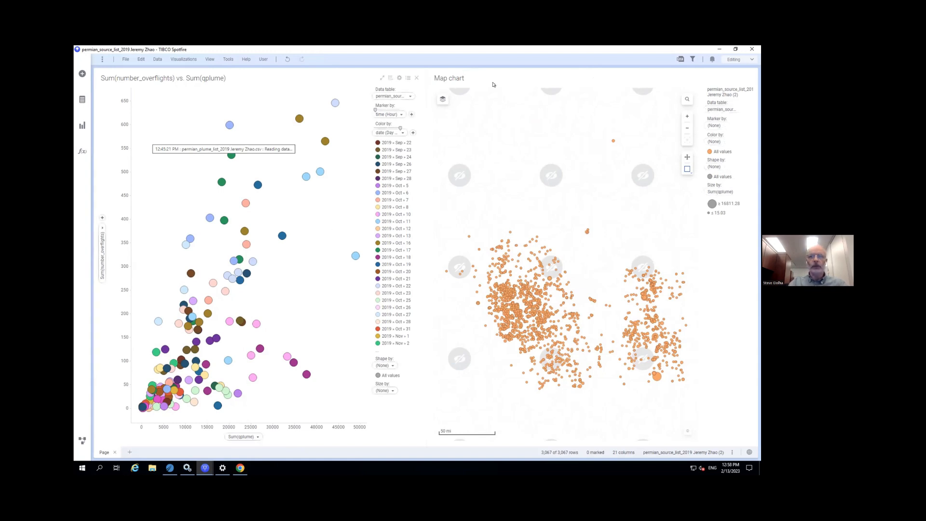
Rearrange the page so the map chart sits left of the scatter plot, and rename the page Map
{"action": "left_click_drag", "start_coordinate": [485, 77], "coordinate": [253, 393]}
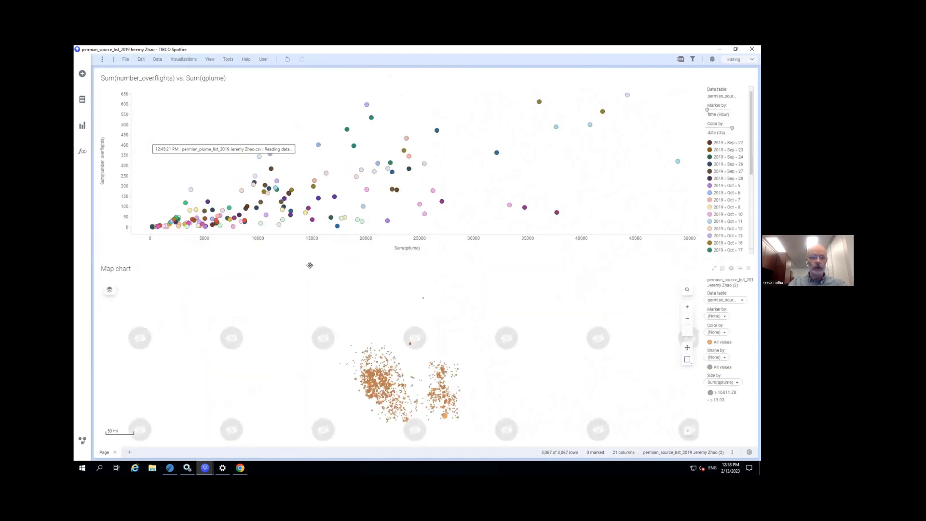
{"action": "left_click_drag", "start_coordinate": [309, 264], "coordinate": [242, 197]}
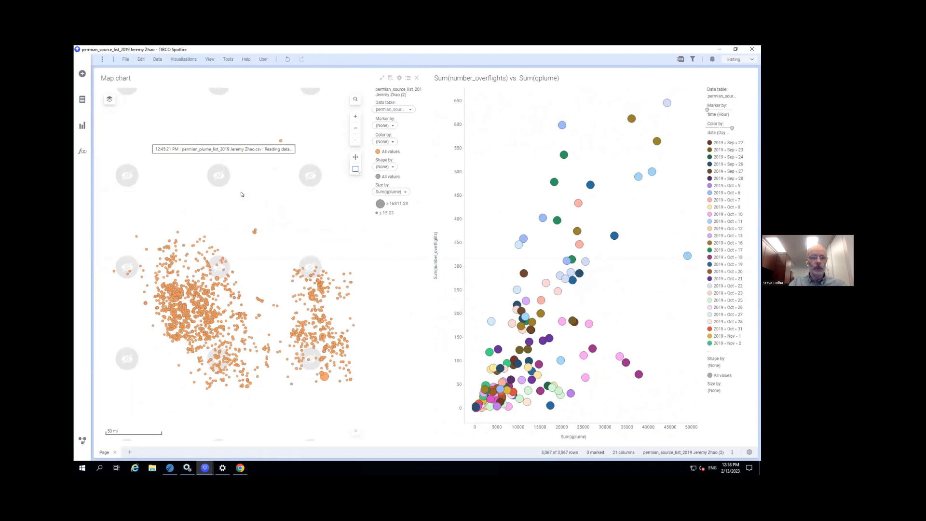
{"action": "double_click", "coordinate": [103, 452]}
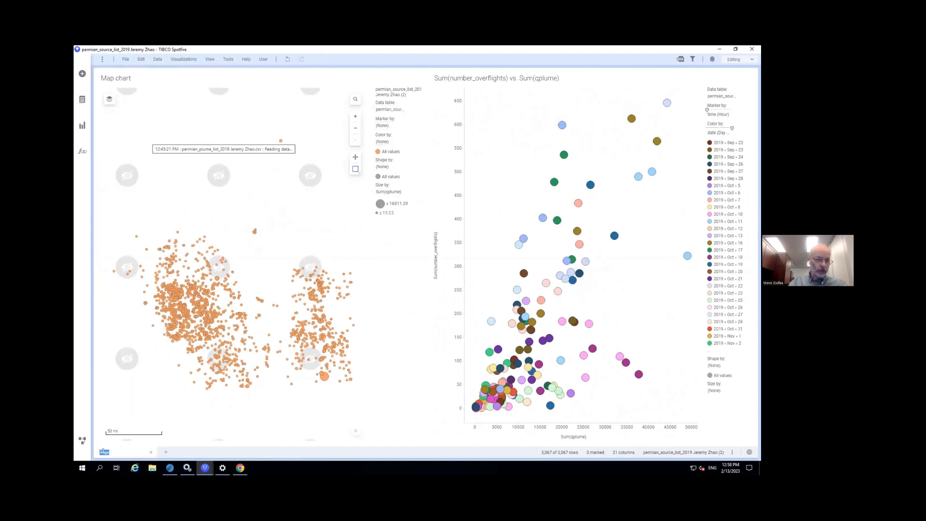
{"action": "type", "text": "Map"}
{"action": "key", "text": "Return"}
Add a new page and move the Sum(number_overflights) vs. Sum(qplume) scatter plot from the Map page onto it
{"action": "left_click", "coordinate": [127, 452]}
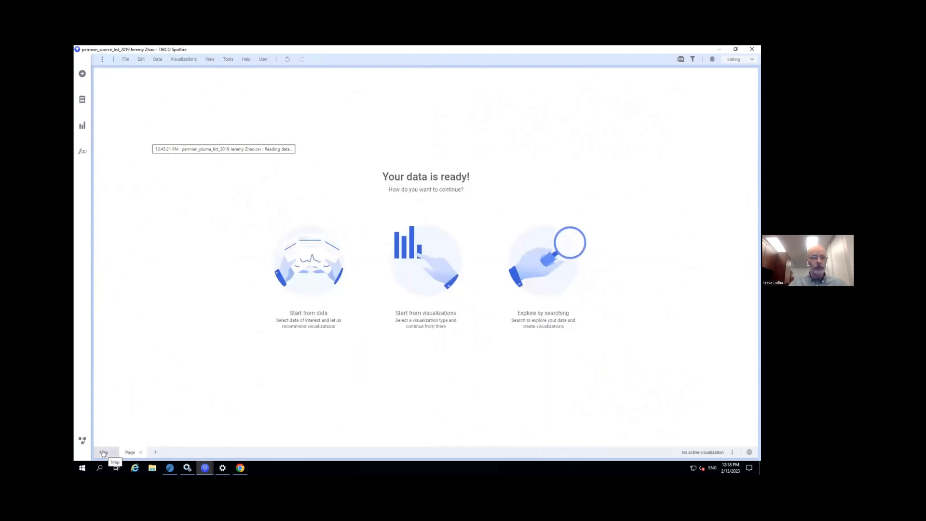
{"action": "left_click", "coordinate": [103, 452]}
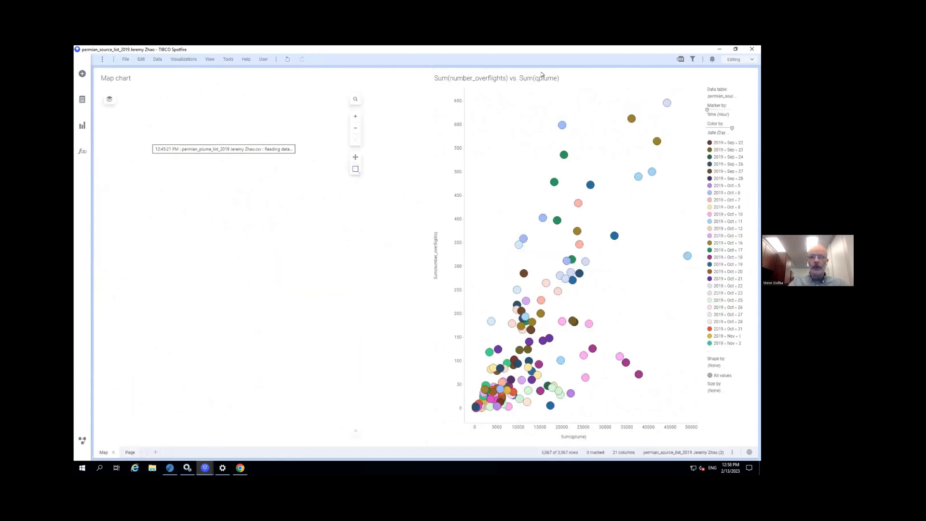
{"action": "left_click_drag", "start_coordinate": [530, 78], "coordinate": [215, 330]}
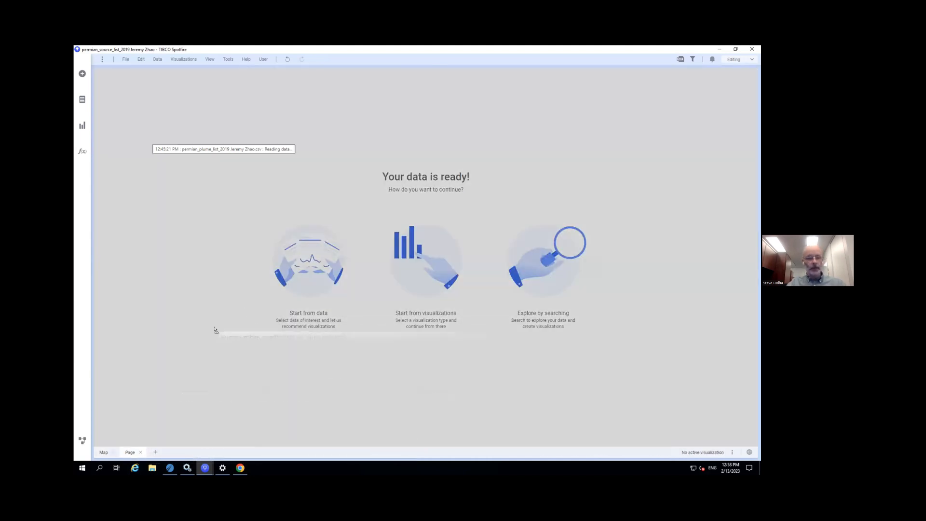
{"action": "left_click_drag", "start_coordinate": [216, 329], "coordinate": [215, 325]}
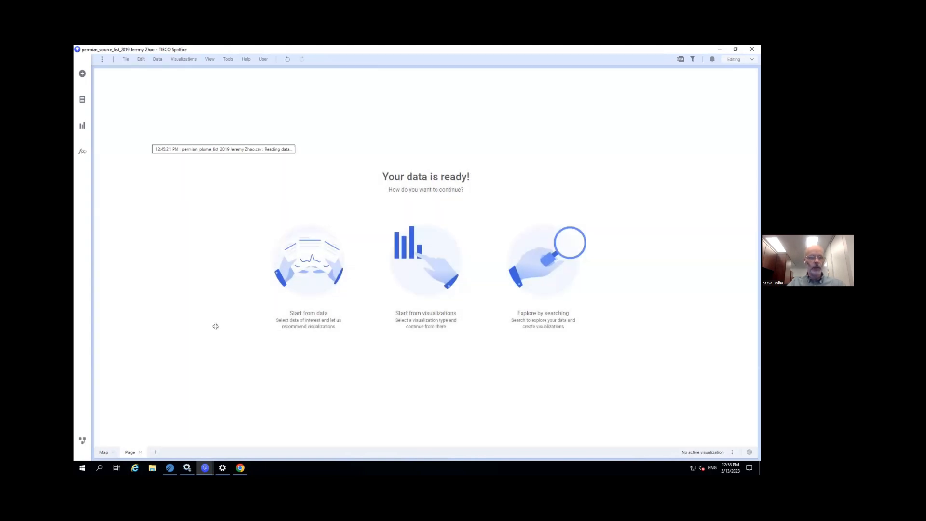
Rename the new page Scatter Plot and switch between it and the Map page to check both
{"action": "double_click", "coordinate": [131, 452]}
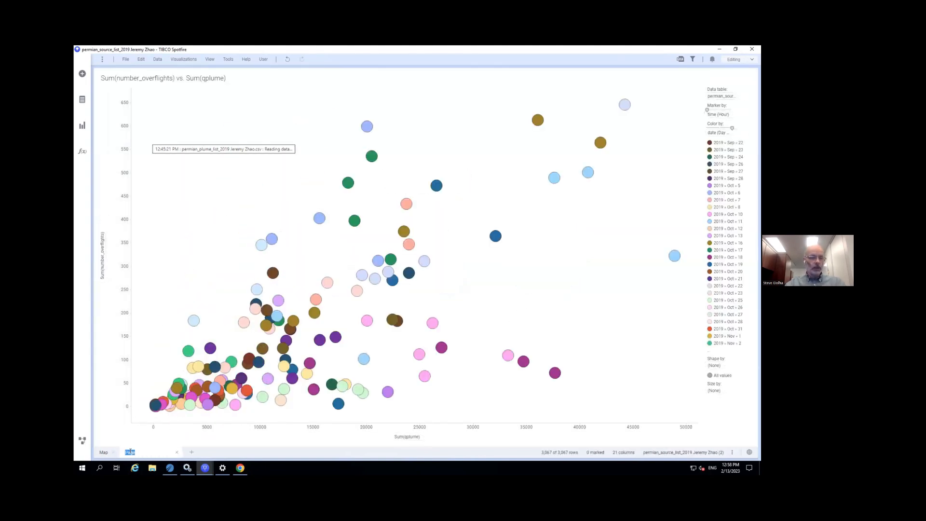
{"action": "type", "text": "Scatter Plot"}
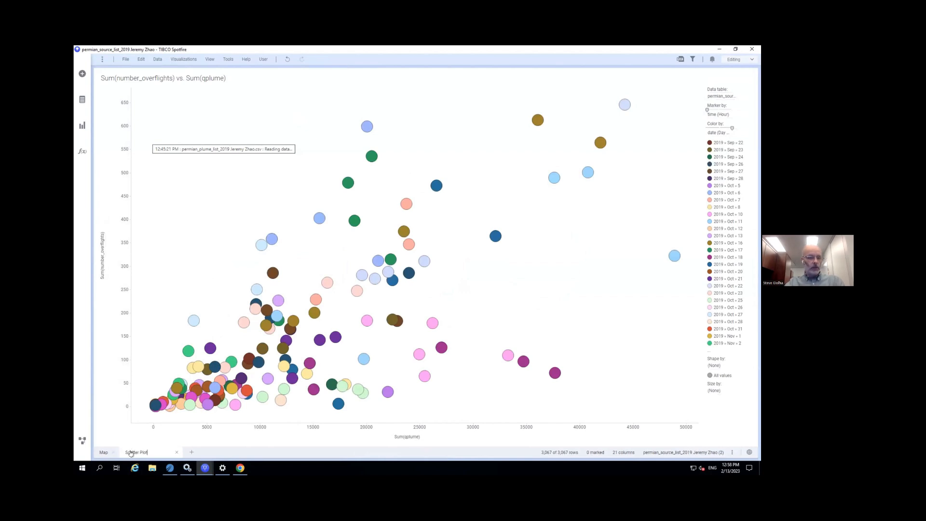
{"action": "key", "text": "Return"}
{"action": "left_click", "coordinate": [103, 452]}
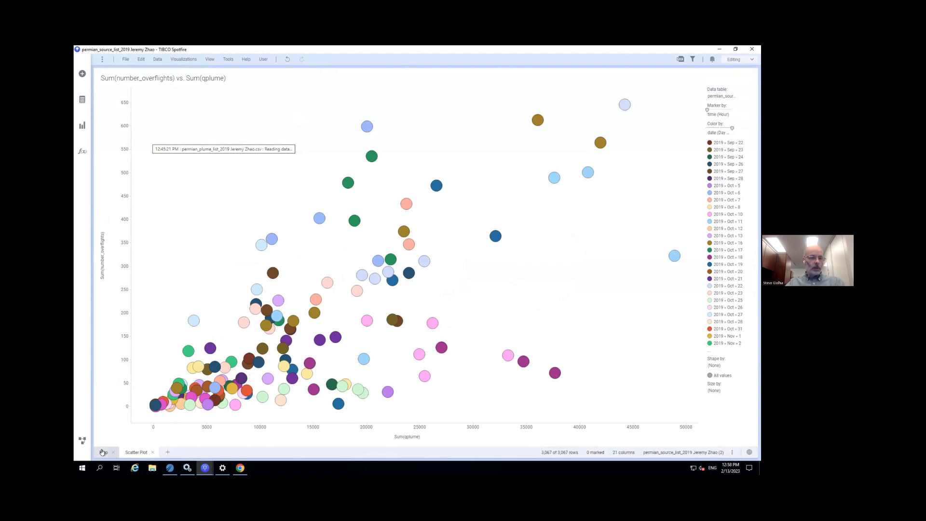
{"action": "left_click", "coordinate": [129, 452]}
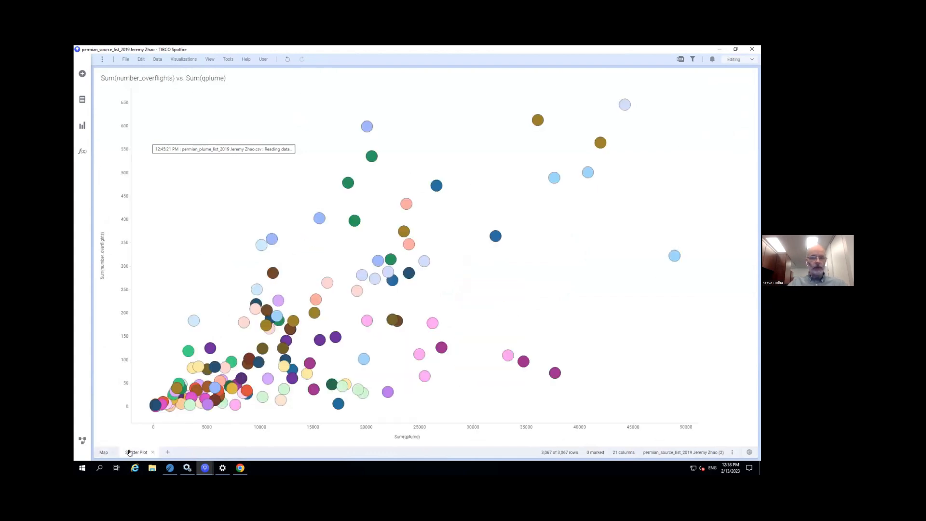
{"action": "left_click", "coordinate": [103, 452]}
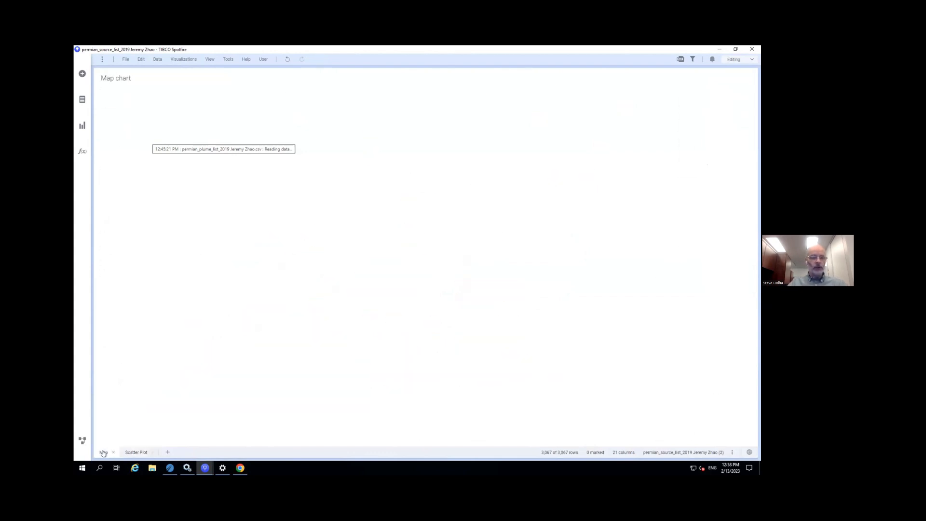
{"action": "left_click", "coordinate": [127, 454]}
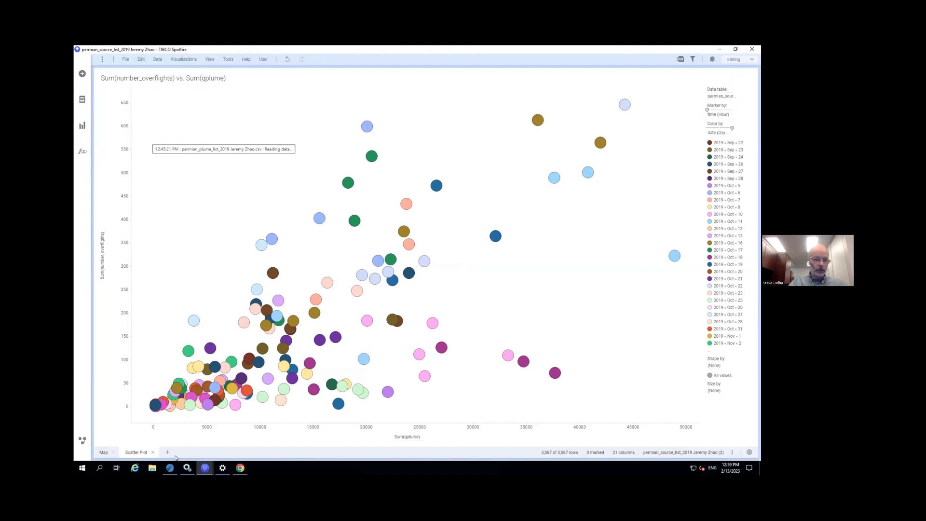
Add fourteen blank pages after the Scatter Plot page
{"action": "left_click", "coordinate": [165, 451]}
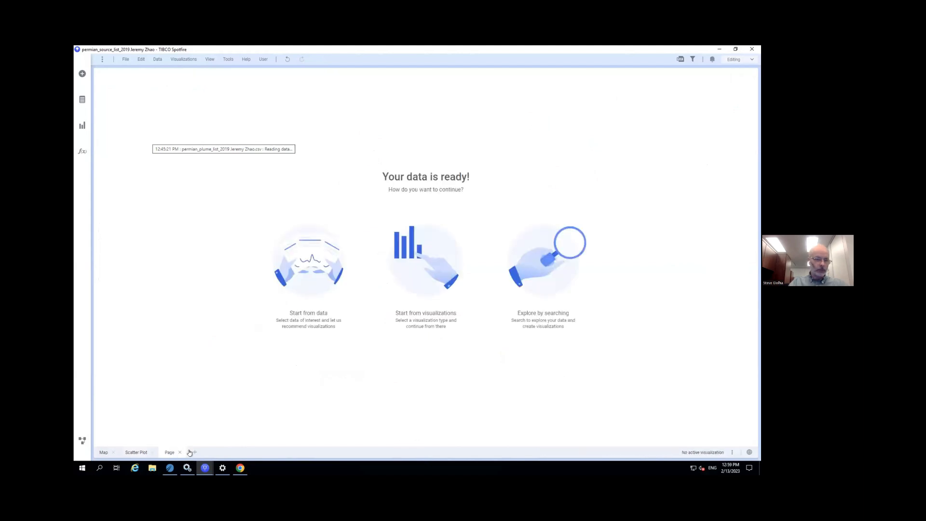
{"action": "left_click", "coordinate": [189, 452]}
{"action": "left_click", "coordinate": [226, 452]}
{"action": "left_click", "coordinate": [259, 452]}
{"action": "left_click", "coordinate": [292, 452]}
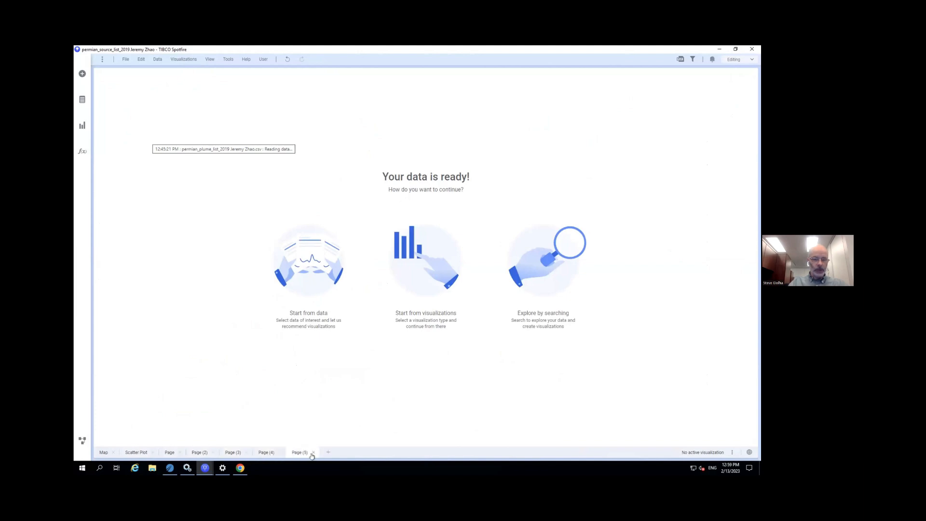
{"action": "left_click", "coordinate": [324, 451]}
{"action": "left_click", "coordinate": [362, 451]}
{"action": "left_click", "coordinate": [393, 452]}
{"action": "left_click", "coordinate": [429, 453]}
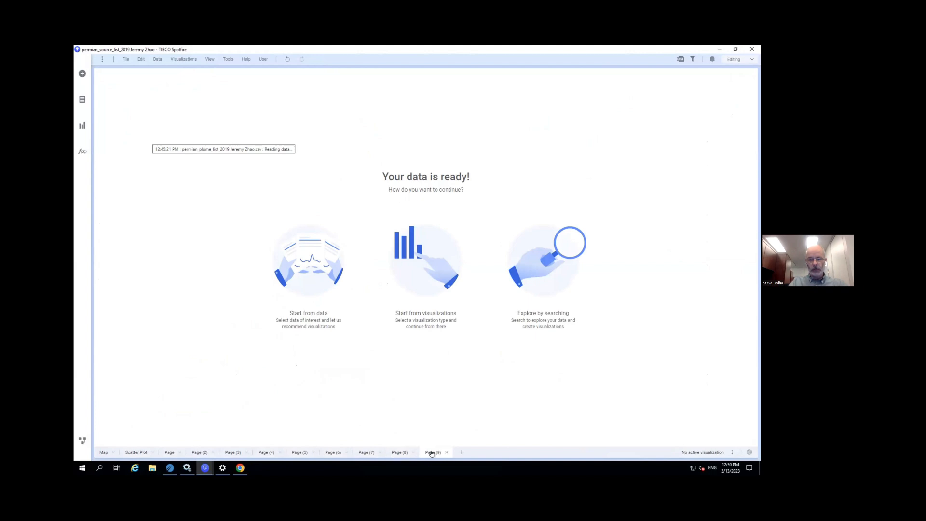
{"action": "left_click", "coordinate": [456, 452]}
{"action": "left_click", "coordinate": [494, 452]}
{"action": "left_click", "coordinate": [530, 453]}
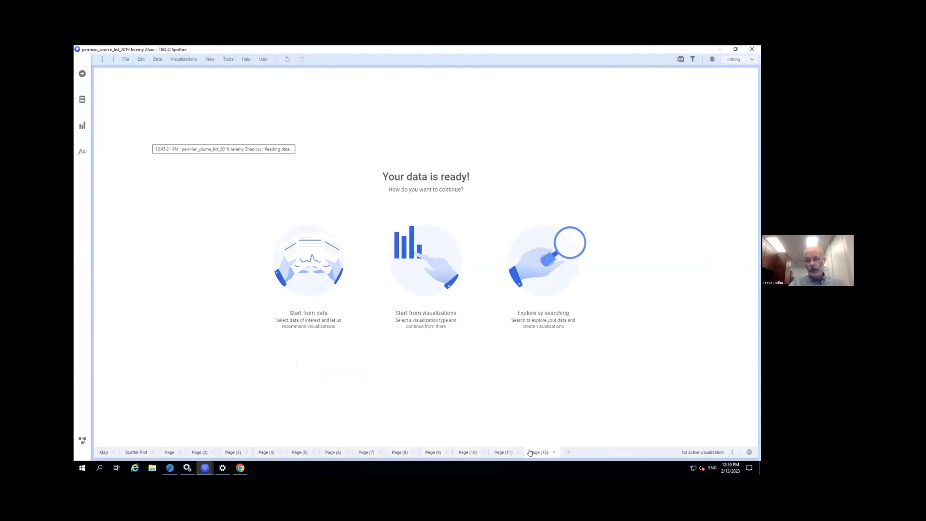
{"action": "left_click", "coordinate": [569, 453]}
{"action": "left_click", "coordinate": [601, 451]}
Return to the Scatter Plot page, browse through the overflowing page tabs and view the list of all pages
{"action": "left_click", "coordinate": [136, 453]}
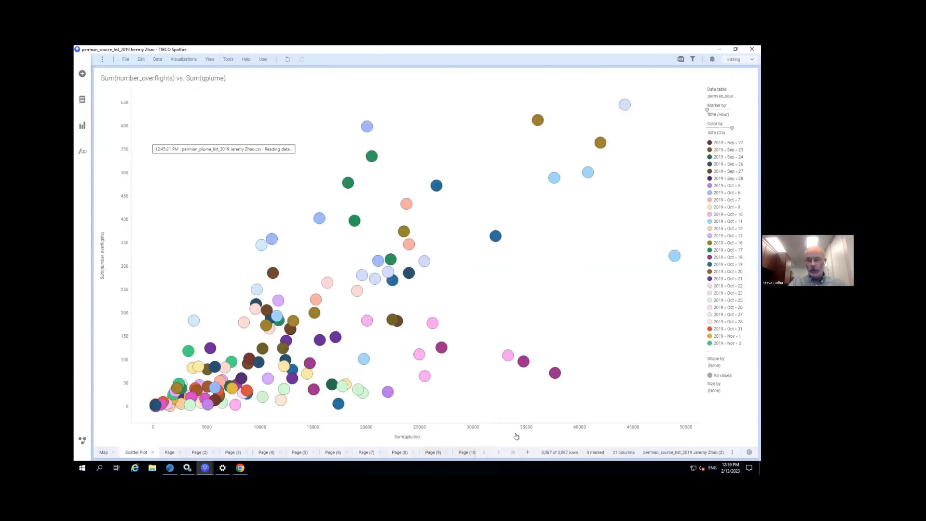
{"action": "left_click", "coordinate": [498, 454]}
{"action": "left_click", "coordinate": [498, 454]}
{"action": "left_click", "coordinate": [484, 453]}
{"action": "left_click", "coordinate": [485, 453]}
{"action": "left_click", "coordinate": [512, 452]}
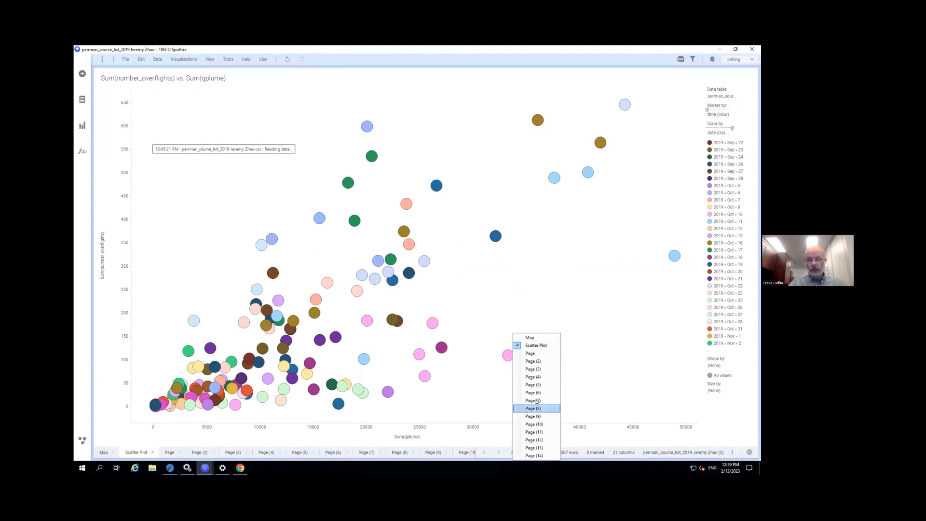
{"action": "left_click", "coordinate": [593, 392]}
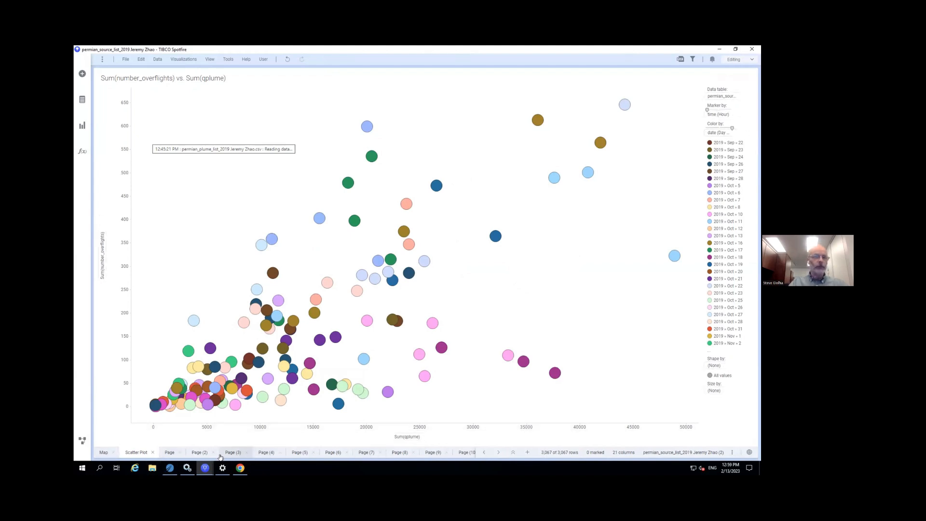
Review the page options, switch to the Map page and choose Titled Tabs as the page navigation style
{"action": "right_click", "coordinate": [233, 452]}
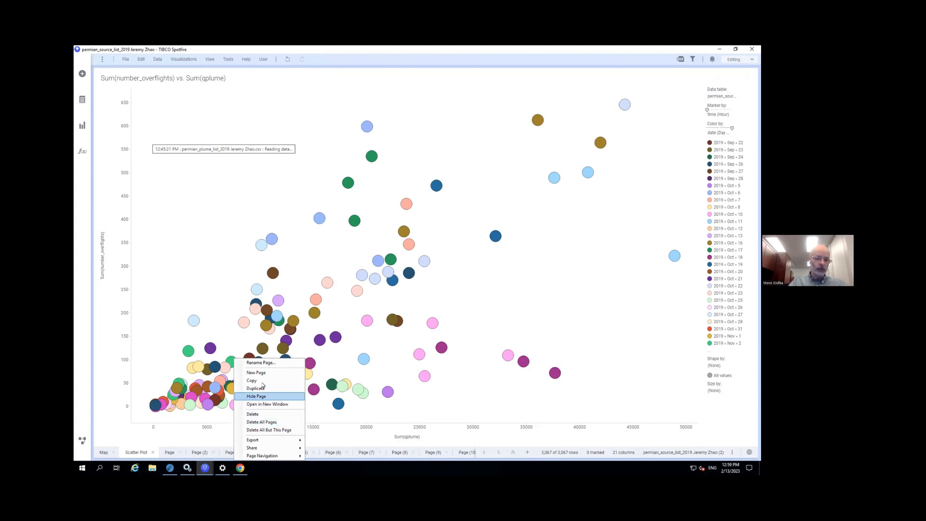
{"action": "mouse_move", "coordinate": [267, 456]}
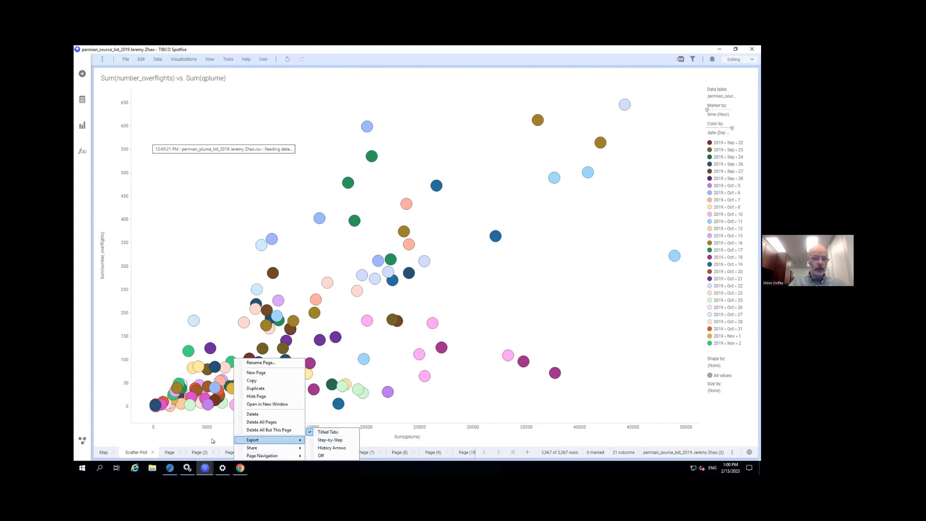
{"action": "left_click", "coordinate": [101, 451]}
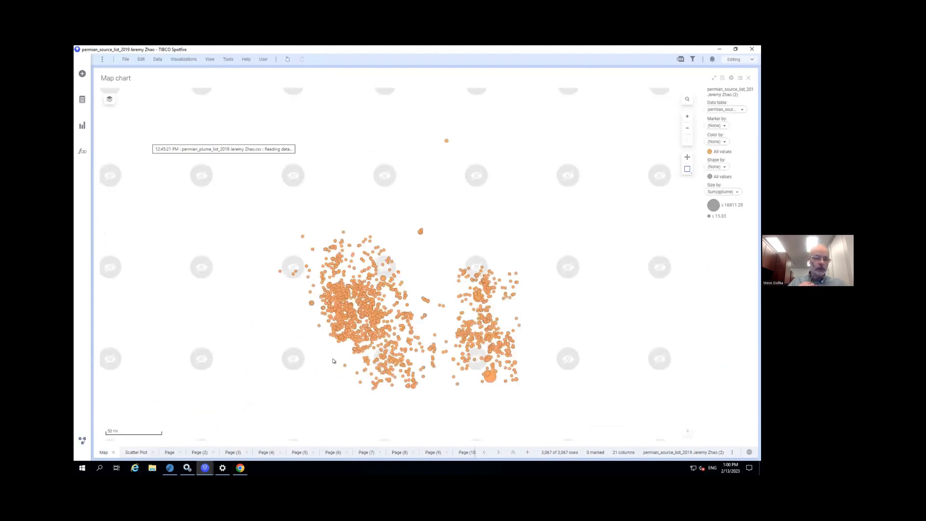
{"action": "right_click", "coordinate": [128, 456]}
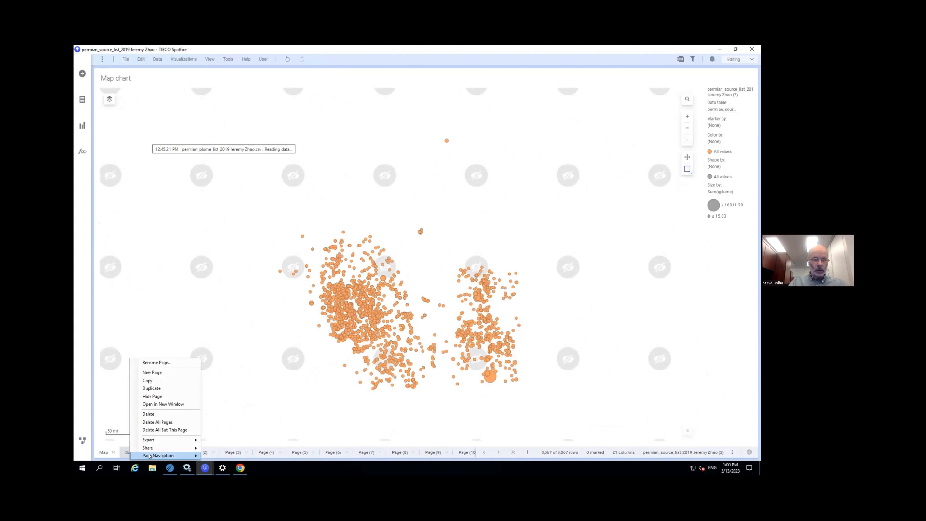
{"action": "mouse_move", "coordinate": [157, 456]}
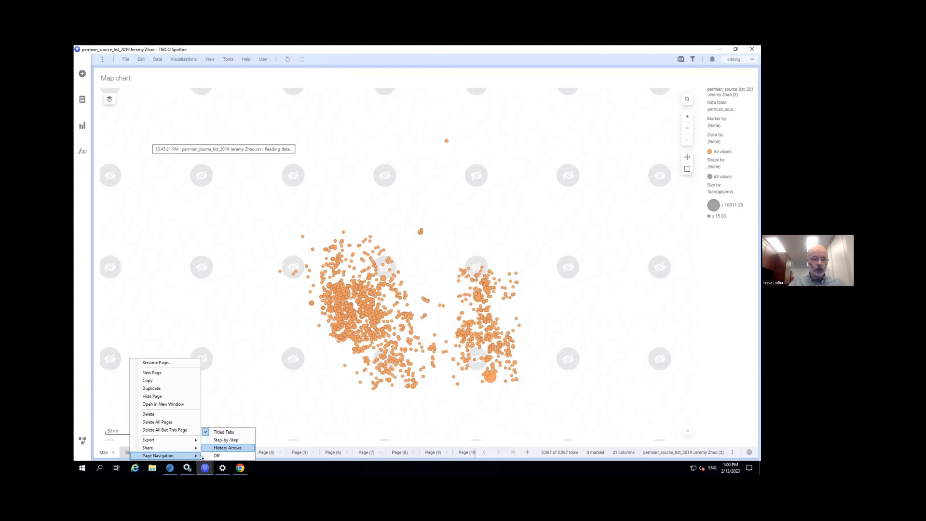
{"action": "left_click", "coordinate": [220, 432]}
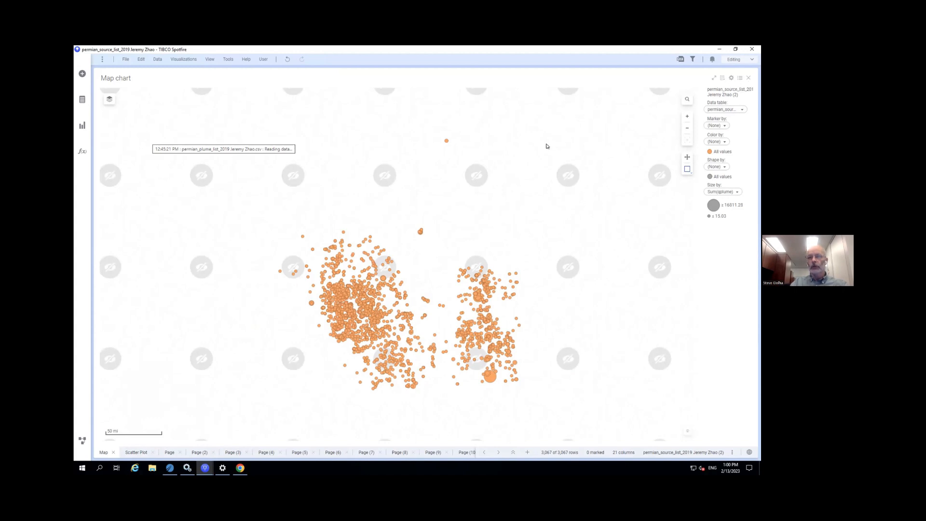
Color the markers on the map chart by number_overflights
{"action": "right_click", "coordinate": [546, 146]}
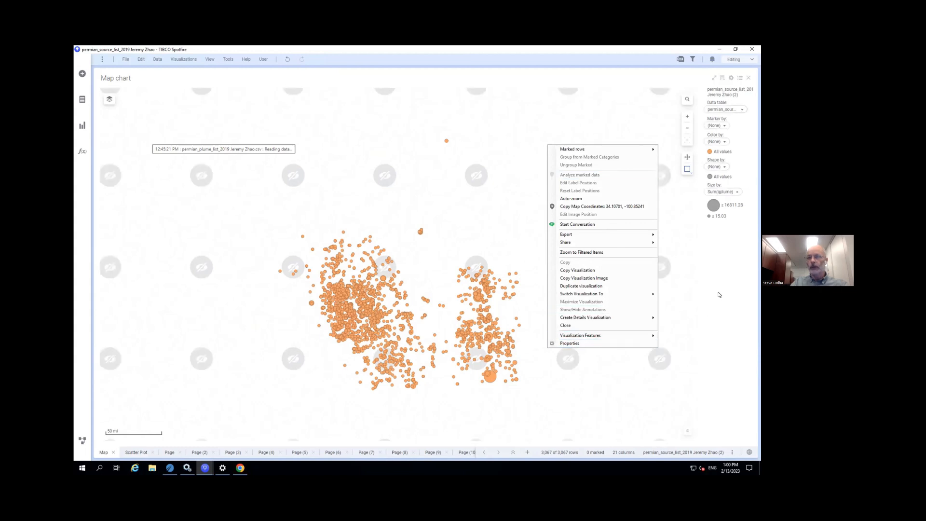
{"action": "left_click", "coordinate": [742, 211]}
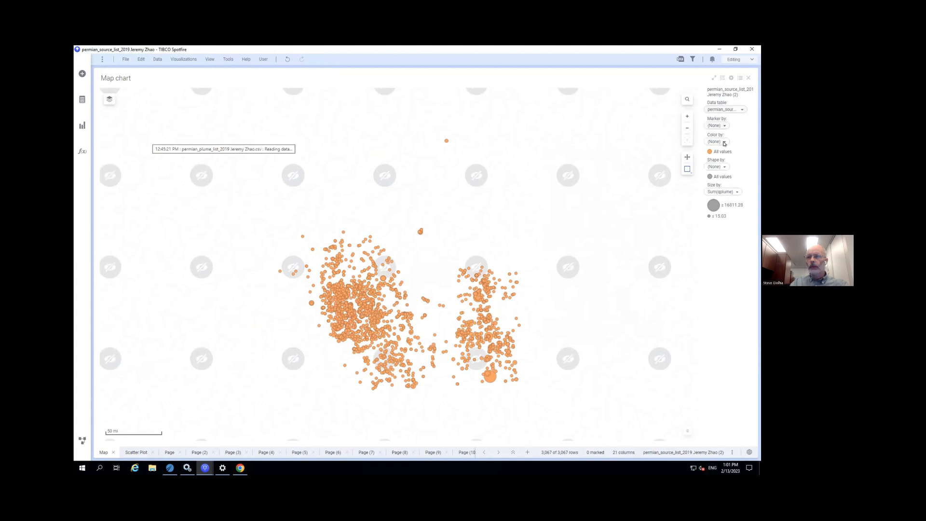
{"action": "left_click", "coordinate": [723, 142]}
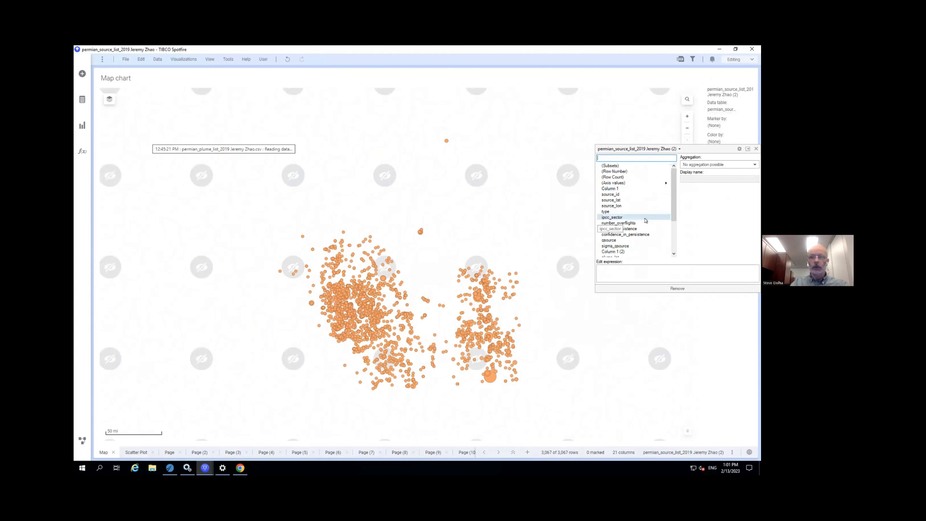
{"action": "left_click", "coordinate": [736, 136]}
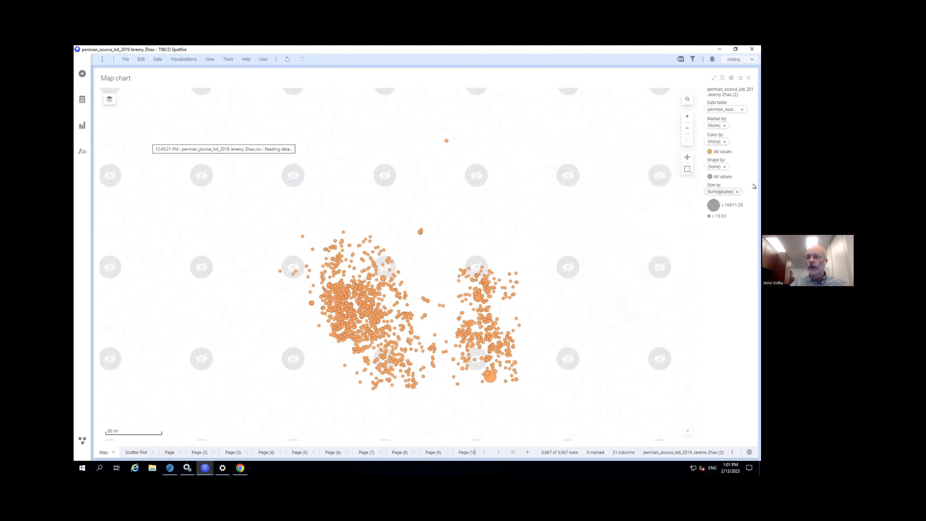
{"action": "left_click", "coordinate": [724, 141]}
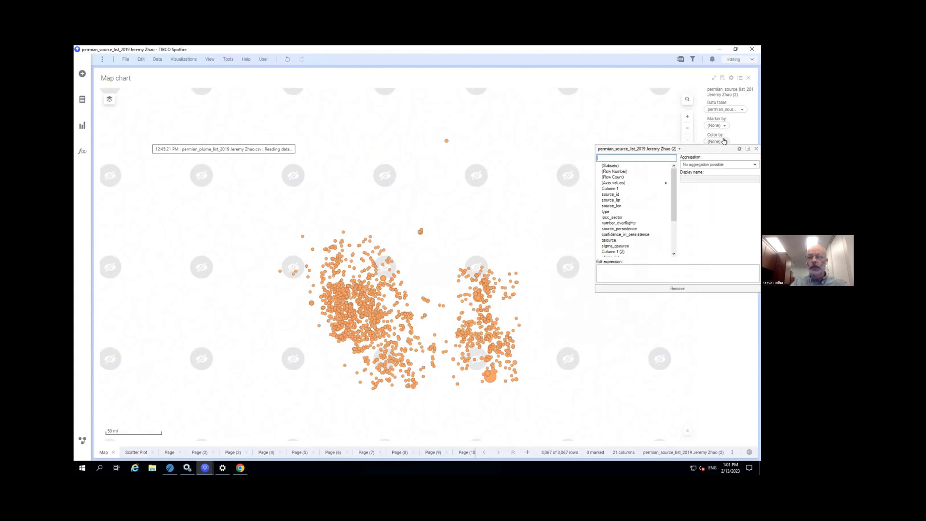
{"action": "left_click", "coordinate": [611, 223]}
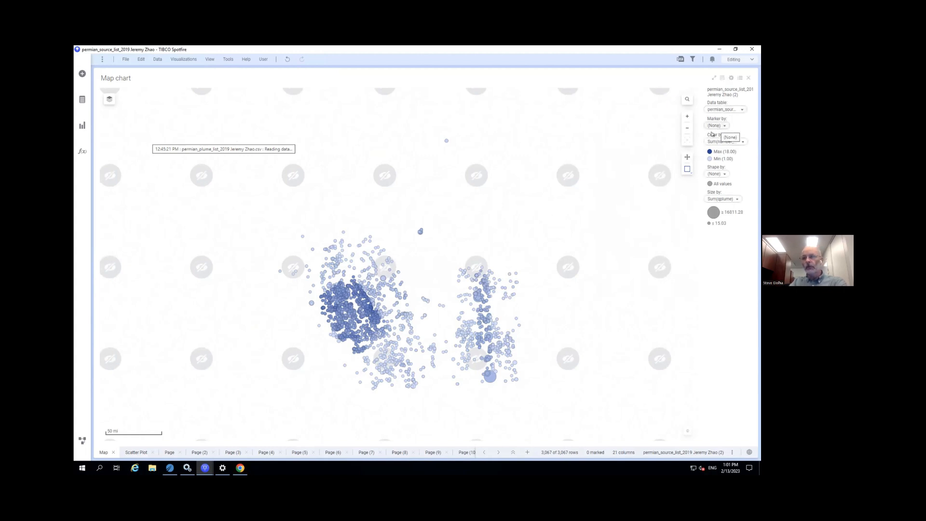
Open the marker layer's settings from the map chart's layer properties and review its size and shape options
{"action": "left_click", "coordinate": [730, 78]}
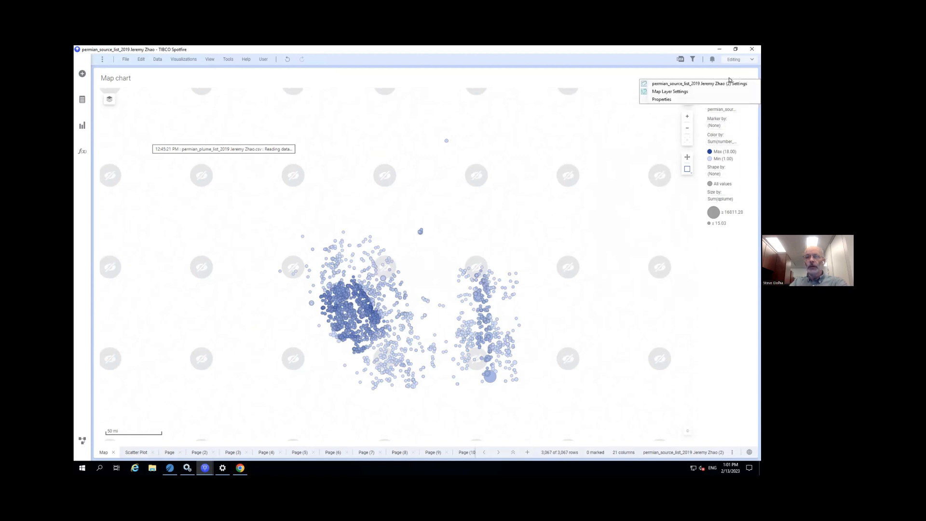
{"action": "left_click", "coordinate": [668, 100]}
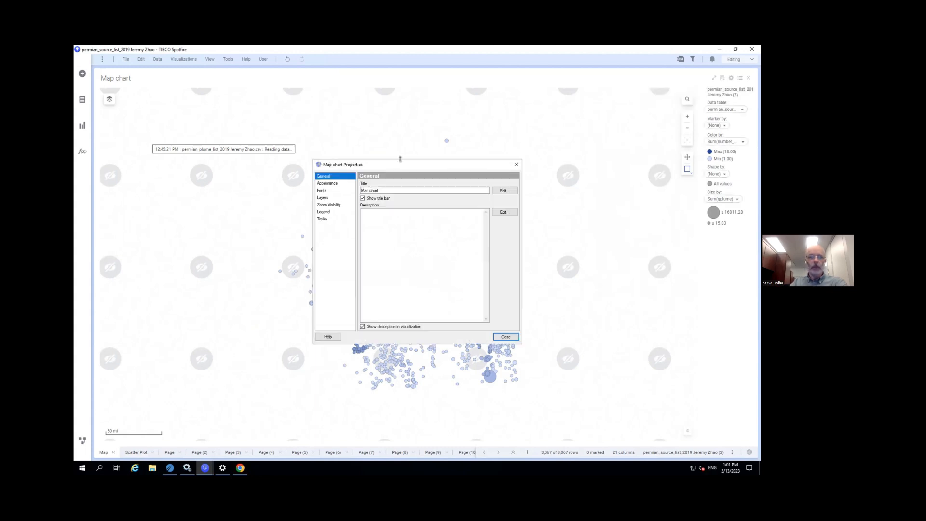
{"action": "left_click_drag", "start_coordinate": [392, 164], "coordinate": [415, 131]}
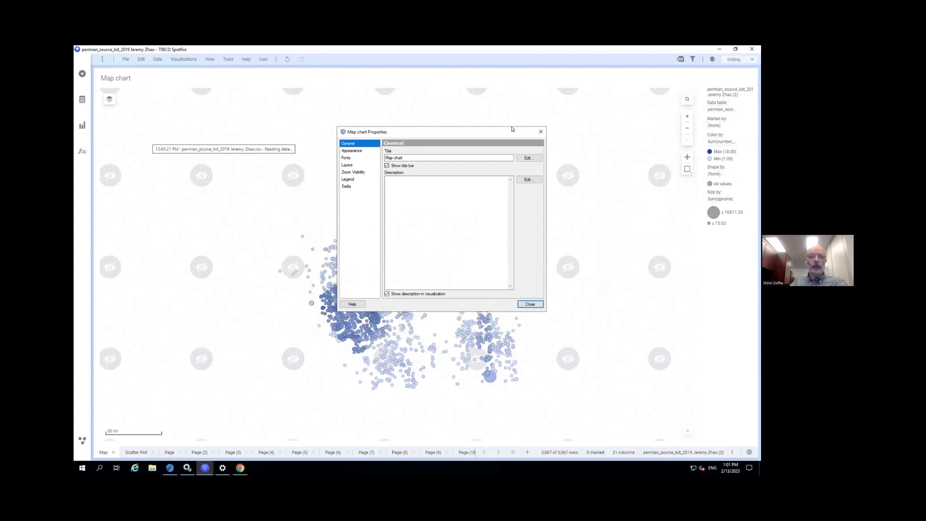
{"action": "left_click", "coordinate": [347, 165]}
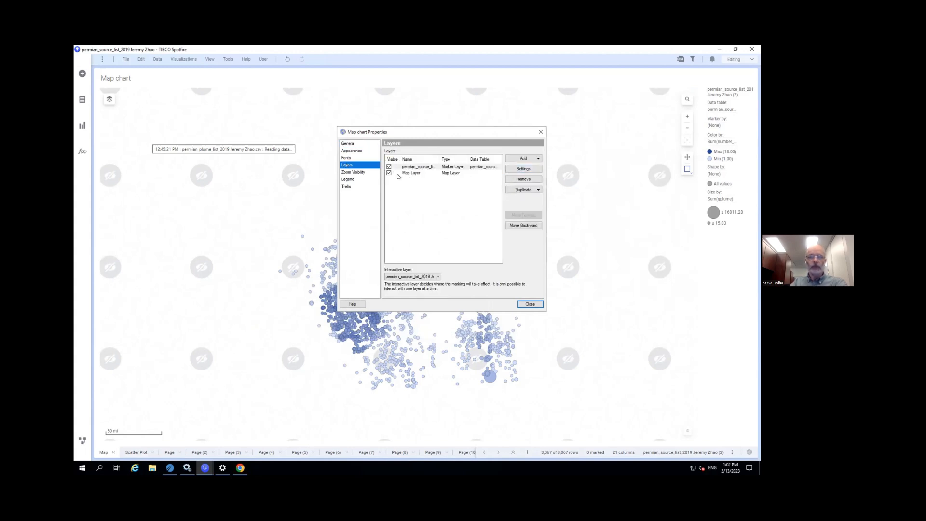
{"action": "left_click", "coordinate": [406, 175]}
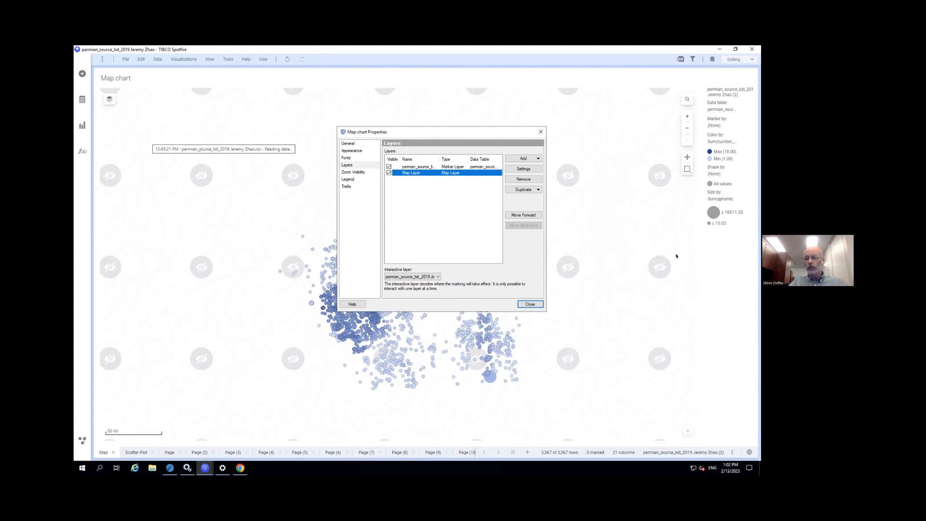
{"action": "left_click", "coordinate": [617, 203]}
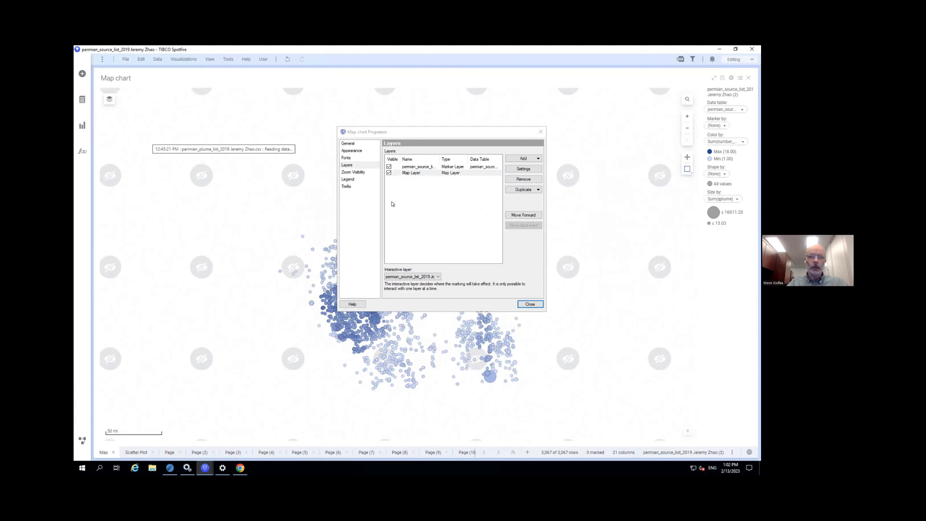
{"action": "left_click", "coordinate": [444, 167]}
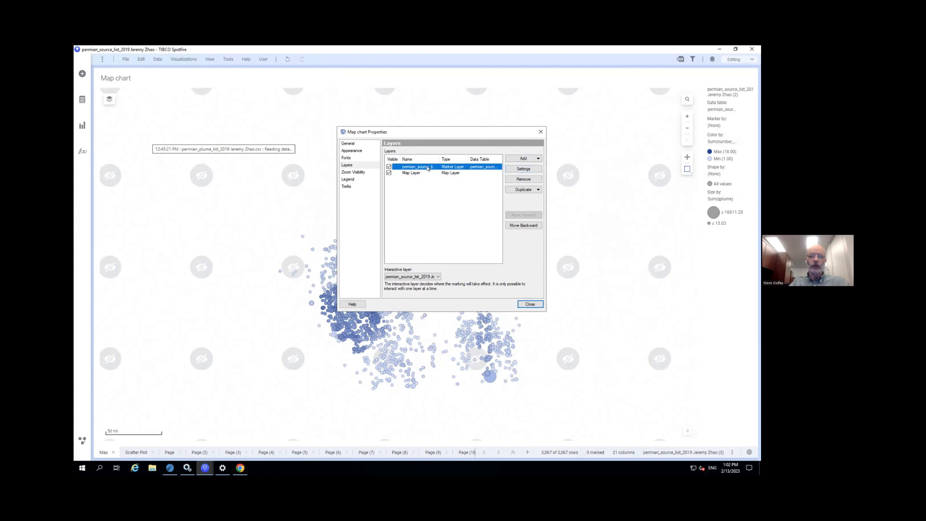
{"action": "left_click", "coordinate": [523, 169]}
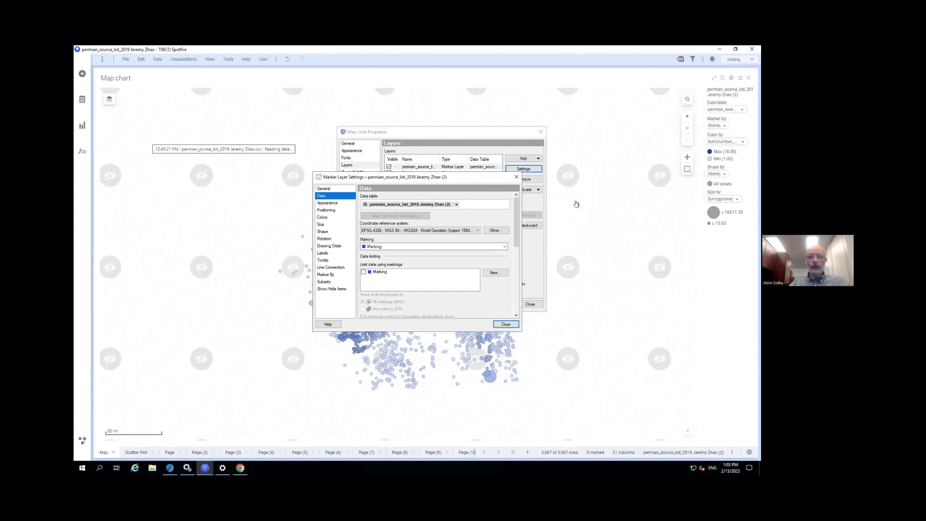
{"action": "left_click", "coordinate": [322, 224]}
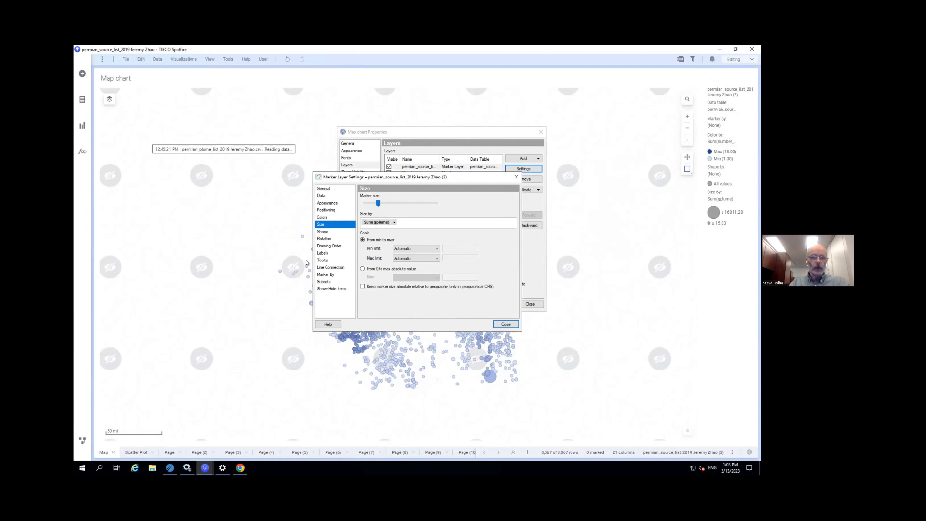
{"action": "left_click", "coordinate": [322, 232]}
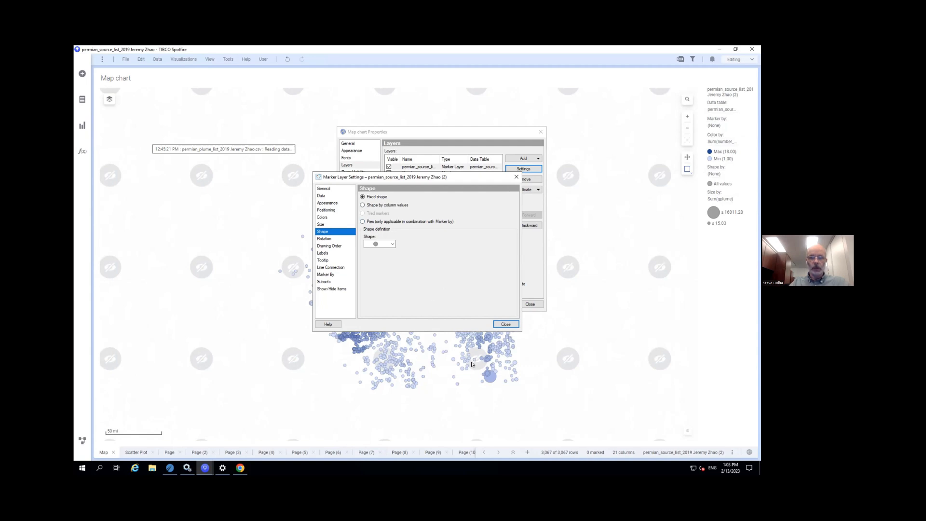
Label the map markers by candidate_id and show the labels for marked rows only
{"action": "left_click", "coordinate": [322, 254]}
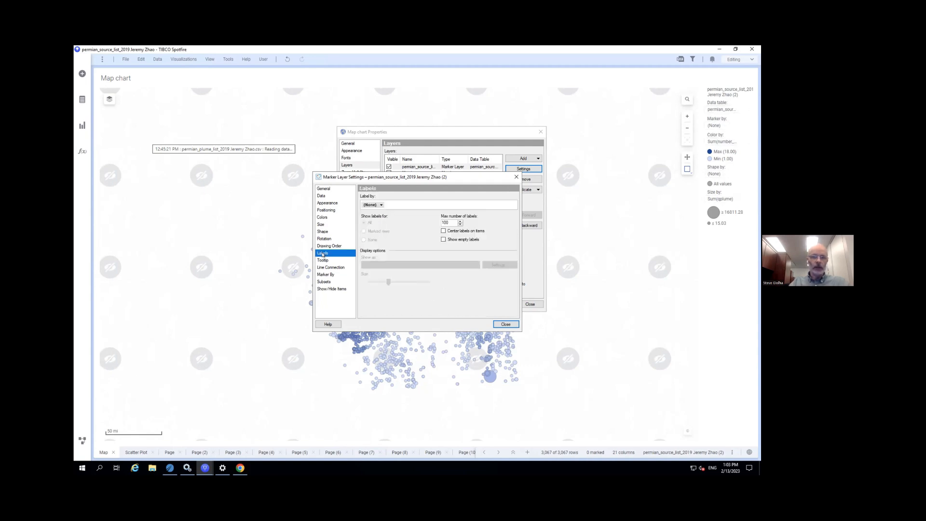
{"action": "left_click", "coordinate": [381, 206]}
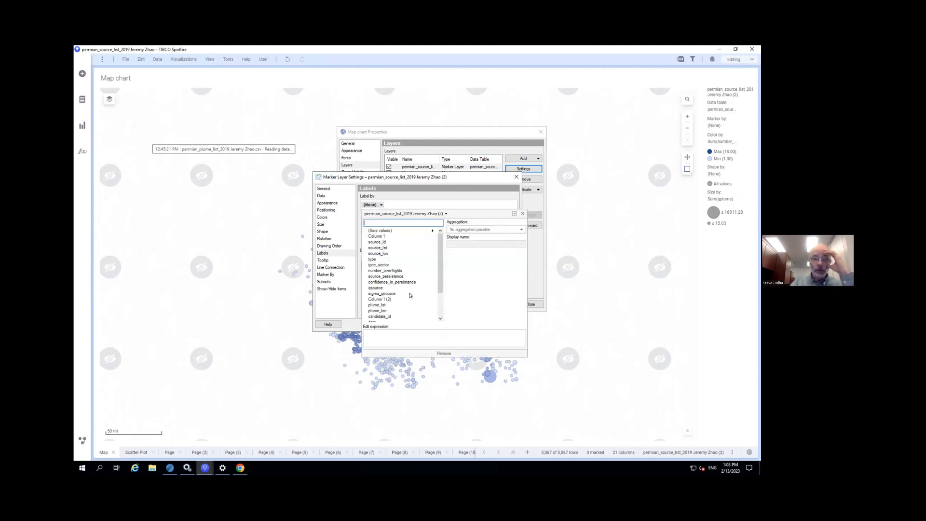
{"action": "left_click", "coordinate": [388, 316]}
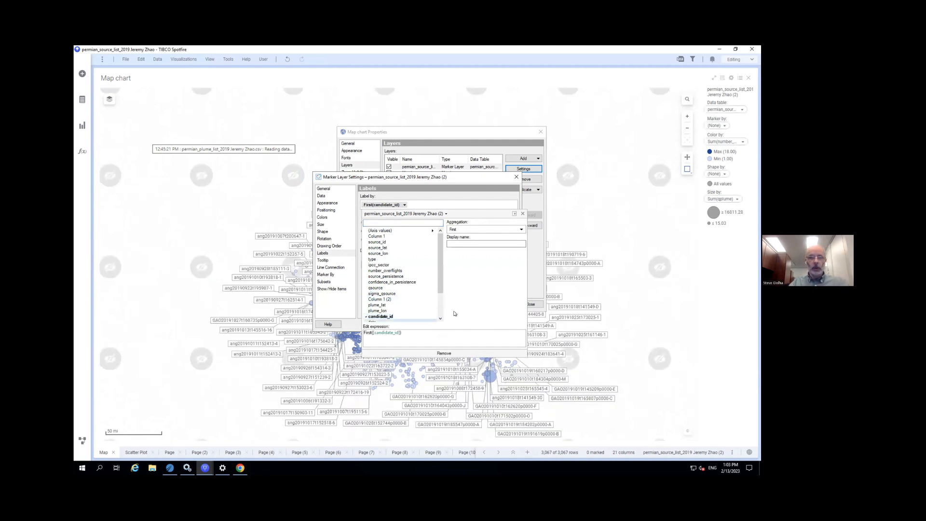
{"action": "left_click", "coordinate": [445, 206]}
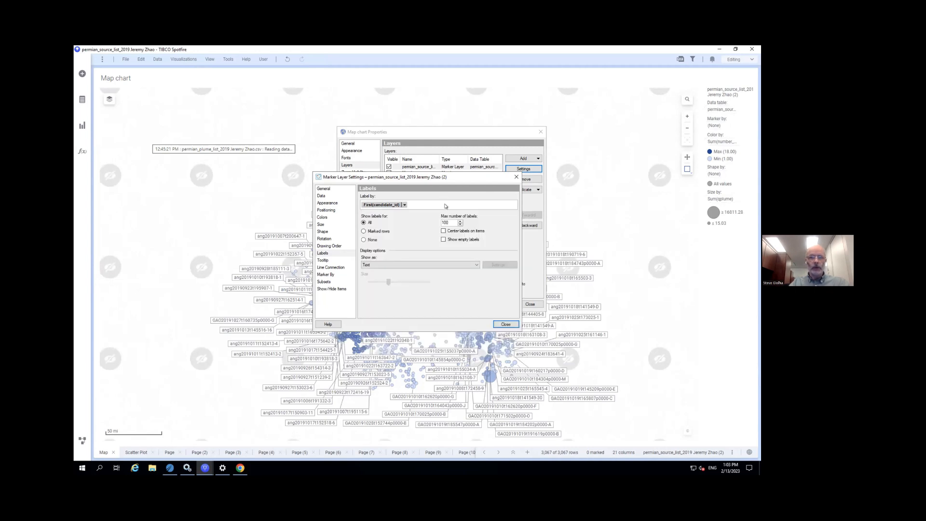
{"action": "left_click", "coordinate": [364, 231]}
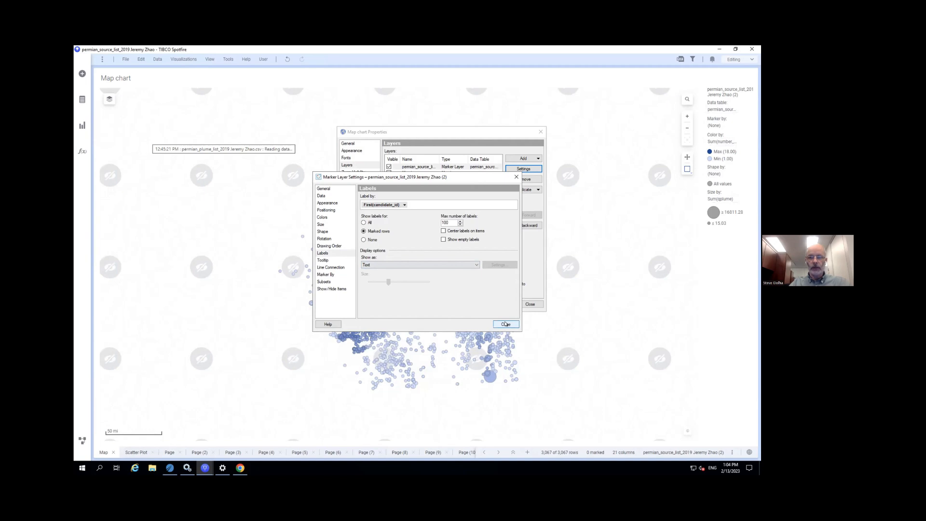
Mark several different markers and marker groups on the map to check their candidate_id labels
{"action": "left_click_drag", "start_coordinate": [376, 396], "coordinate": [377, 395]}
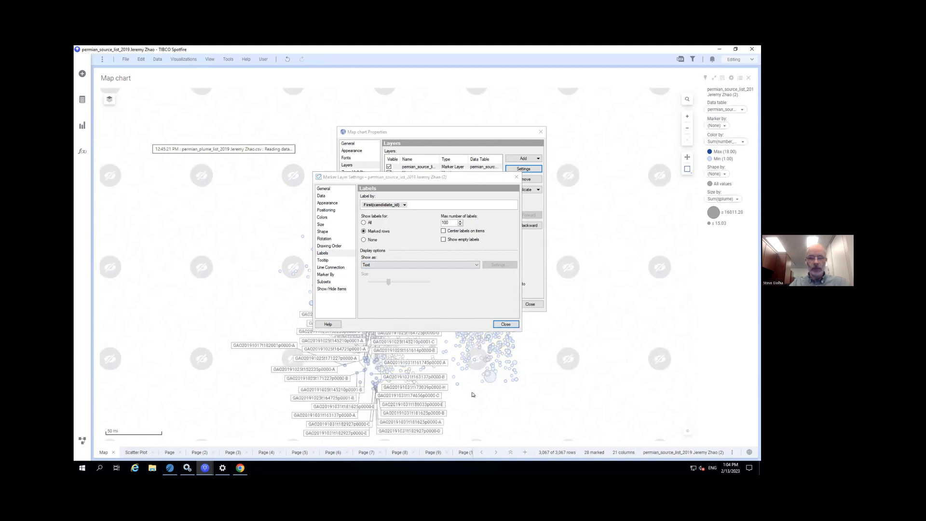
{"action": "left_click", "coordinate": [488, 382]}
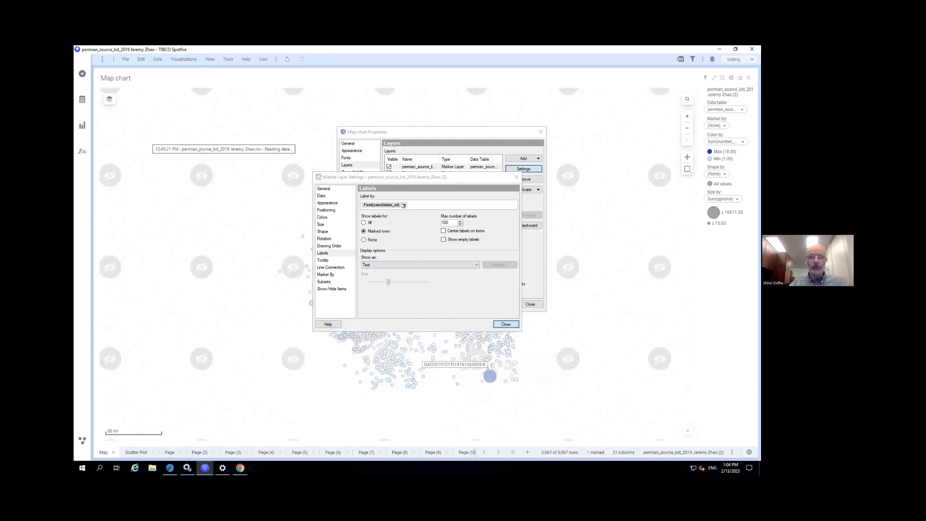
{"action": "left_click_drag", "start_coordinate": [547, 368], "coordinate": [499, 385]}
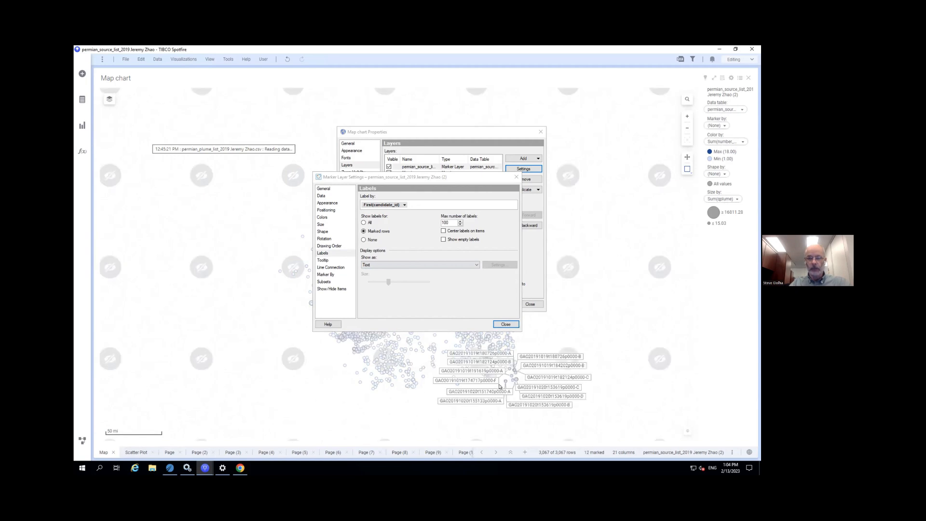
Add the ipcc_sector column with First aggregation to the map marker tooltip and check it on a marker
{"action": "left_click", "coordinate": [323, 261]}
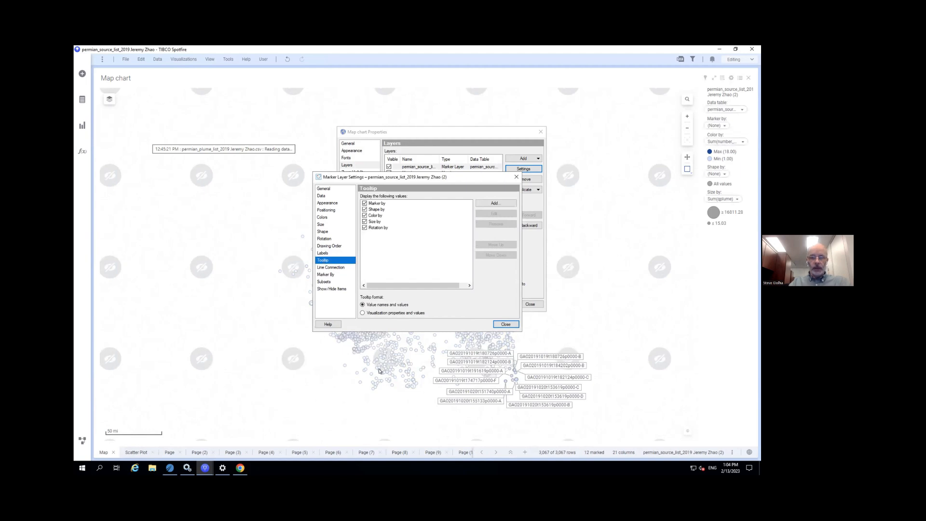
{"action": "mouse_move", "coordinate": [375, 369]}
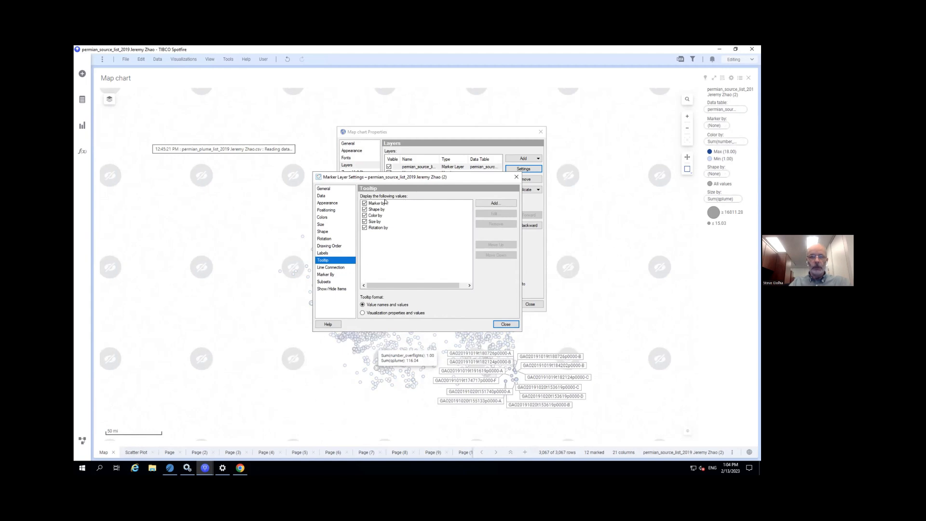
{"action": "left_click", "coordinate": [493, 204]}
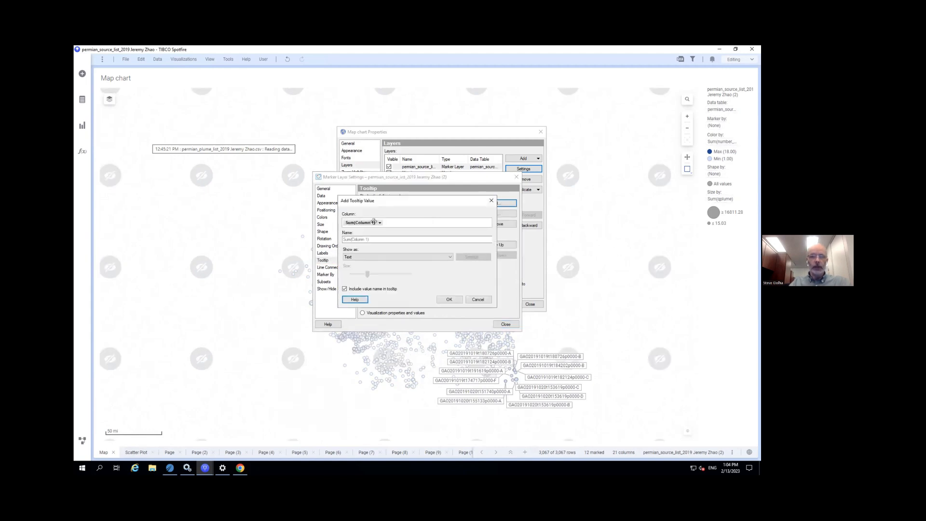
{"action": "left_click", "coordinate": [380, 222]}
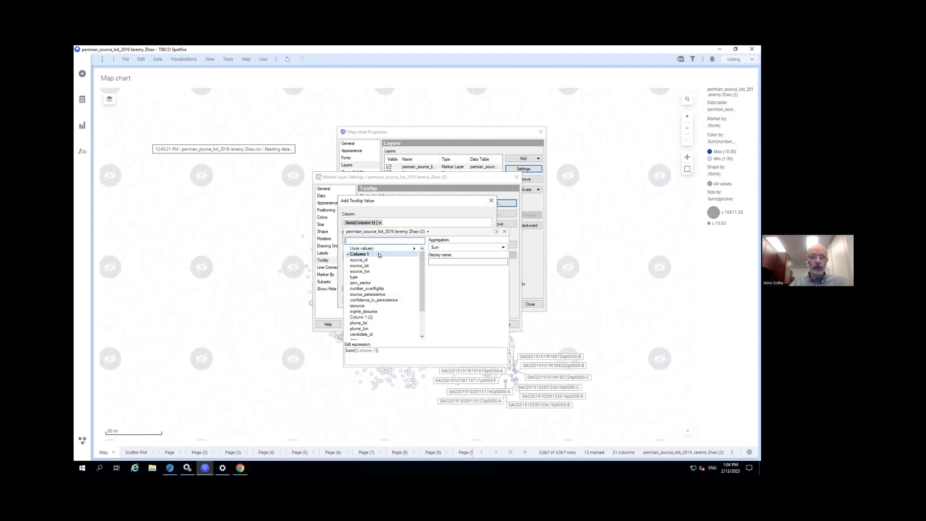
{"action": "left_click", "coordinate": [380, 283]}
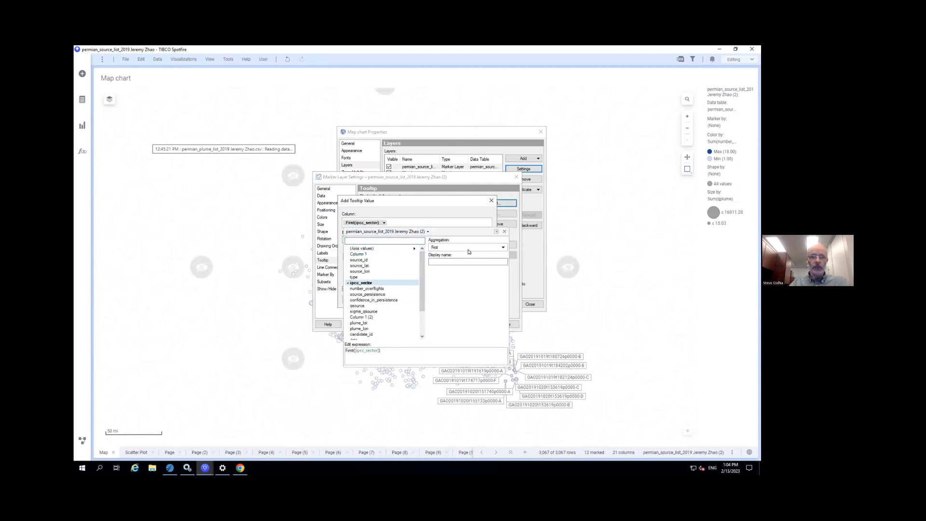
{"action": "left_click", "coordinate": [505, 232]}
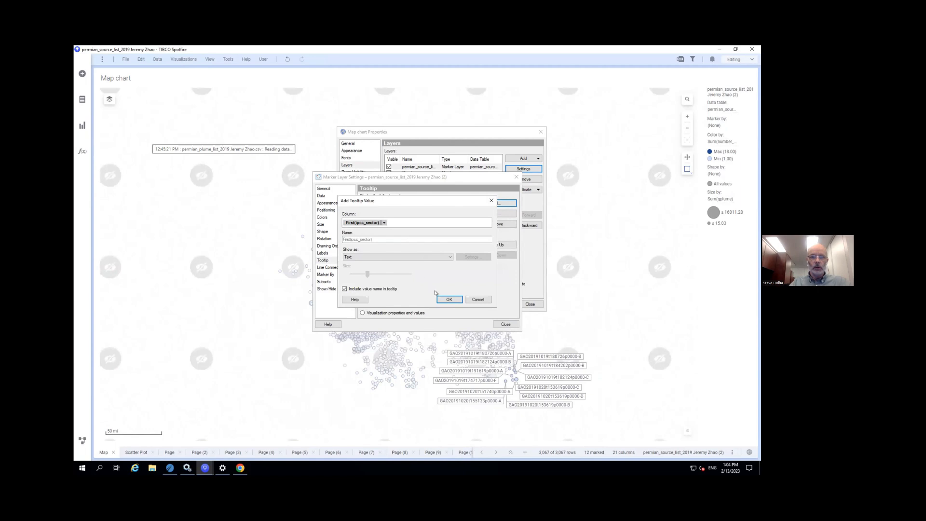
{"action": "left_click", "coordinate": [447, 300]}
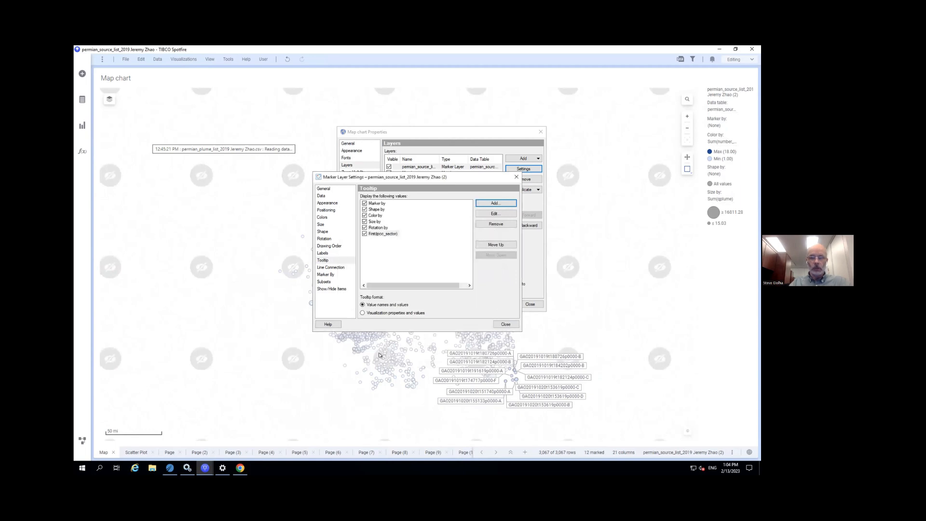
{"action": "mouse_move", "coordinate": [365, 370]}
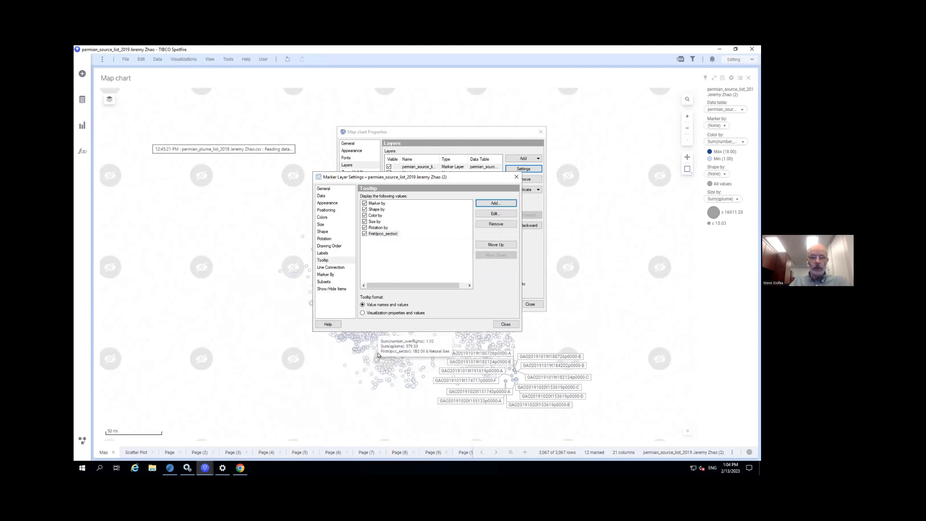
Rename the ipcc_sector tooltip value as IPC Sector and check the tooltip on a map marker
{"action": "left_click", "coordinate": [388, 235]}
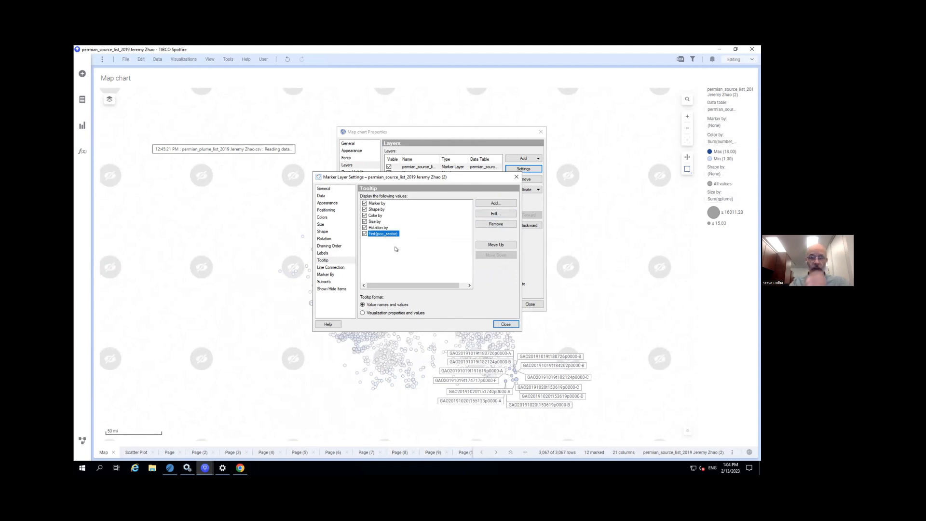
{"action": "left_click", "coordinate": [494, 213]}
{"action": "left_click", "coordinate": [348, 239]}
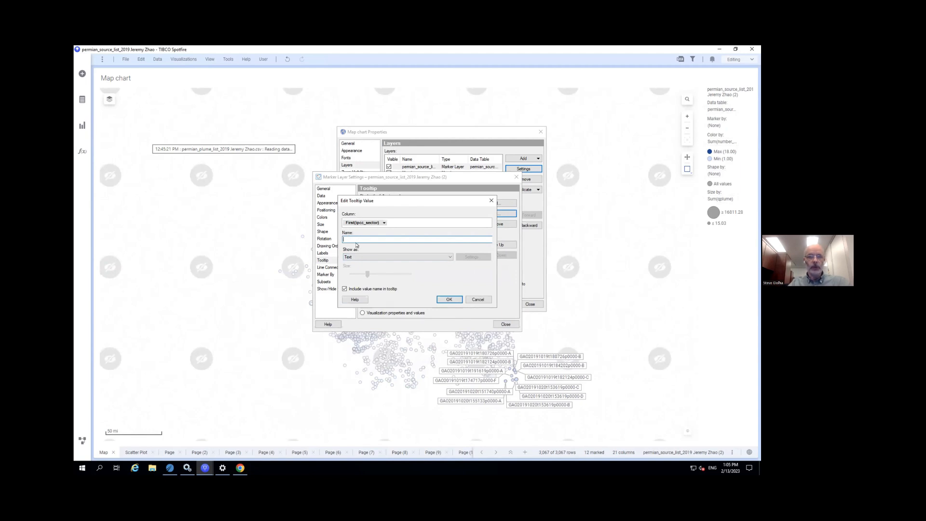
{"action": "type", "text": "IPC S"}
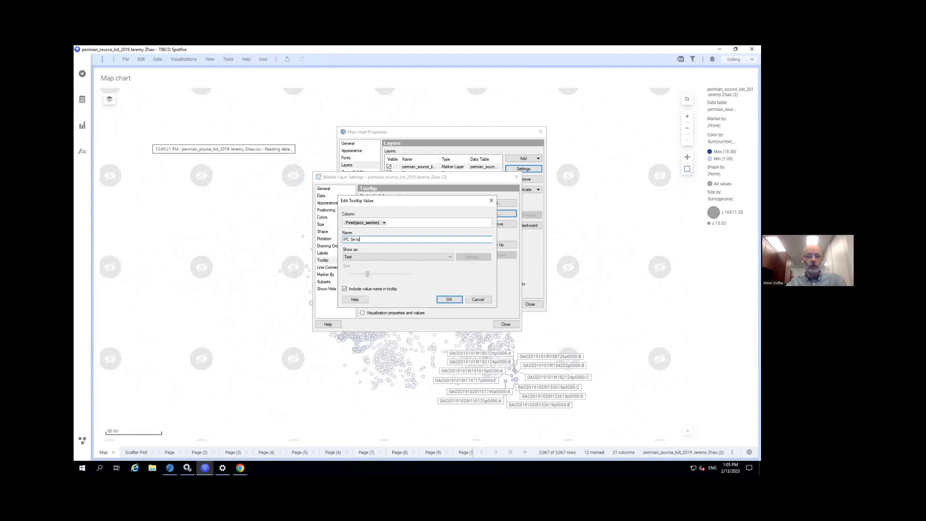
{"action": "type", "text": "ector"}
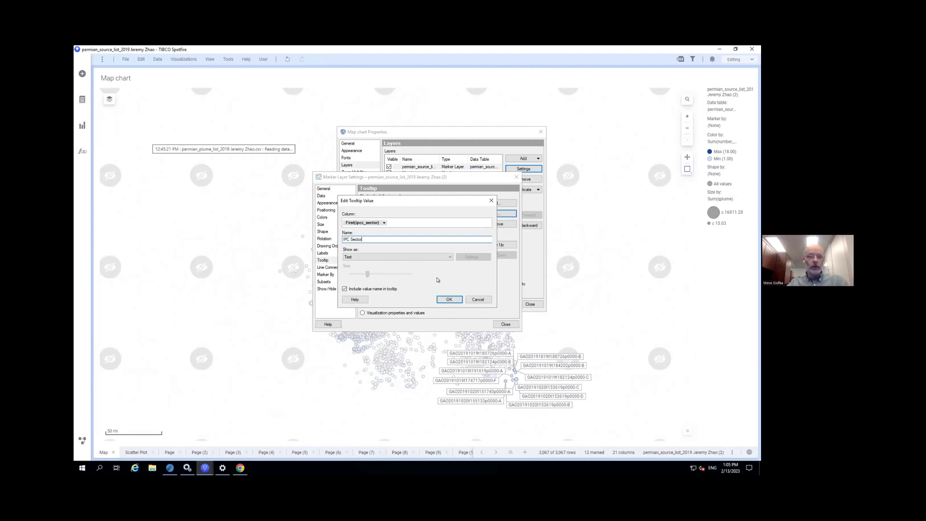
{"action": "left_click", "coordinate": [449, 298]}
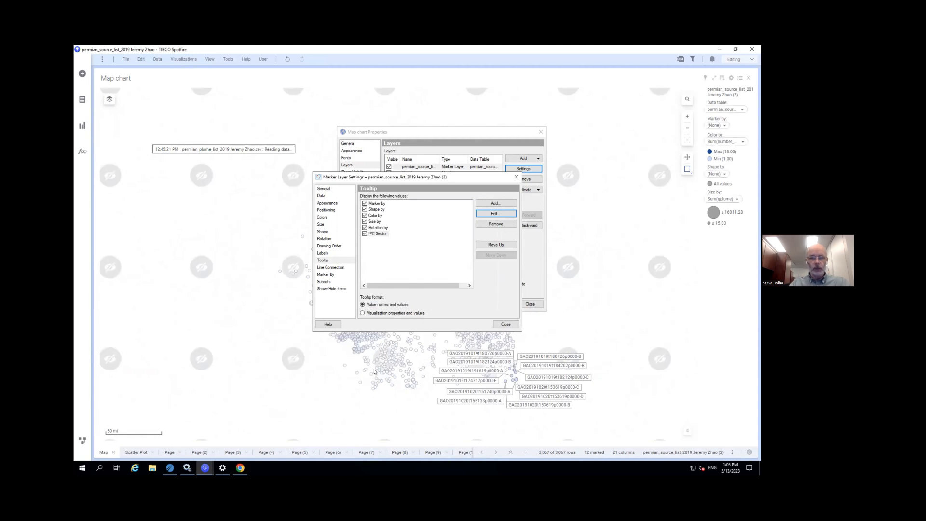
{"action": "mouse_move", "coordinate": [375, 368]}
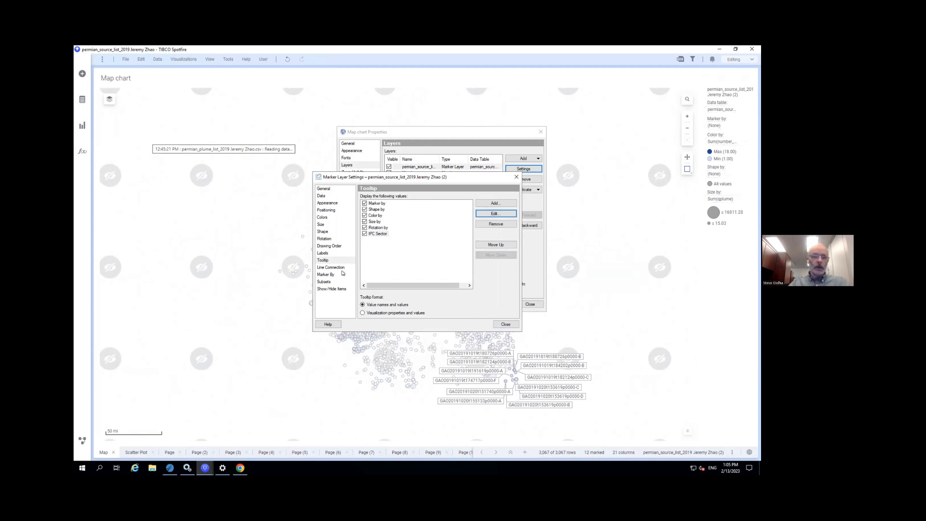
Try the segments, fixed and unique values color modes for the number_overflights markers, and return to the gradient mode
{"action": "left_click", "coordinate": [323, 217]}
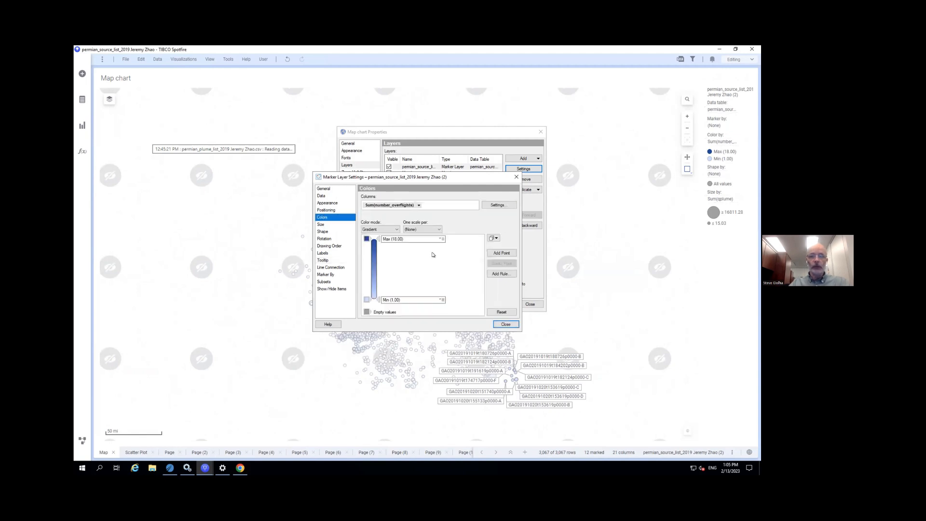
{"action": "left_click", "coordinate": [396, 230]}
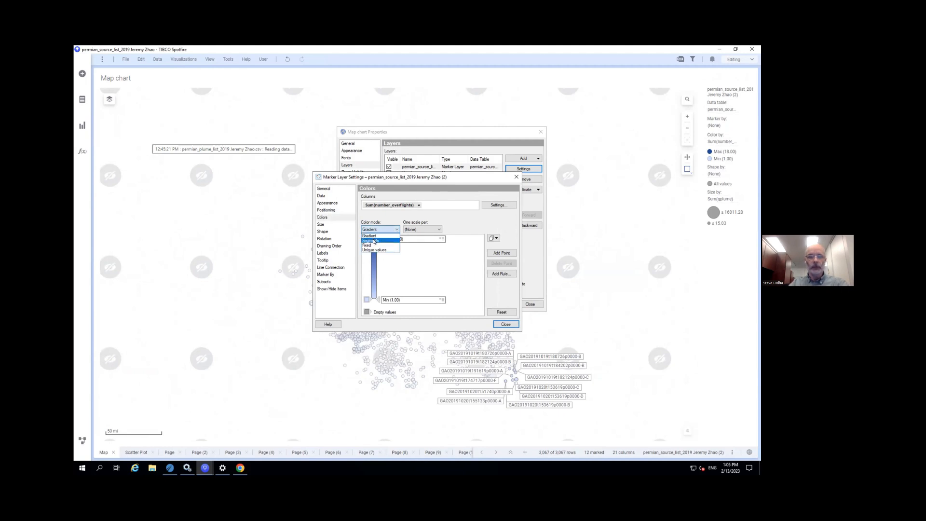
{"action": "left_click", "coordinate": [374, 241]}
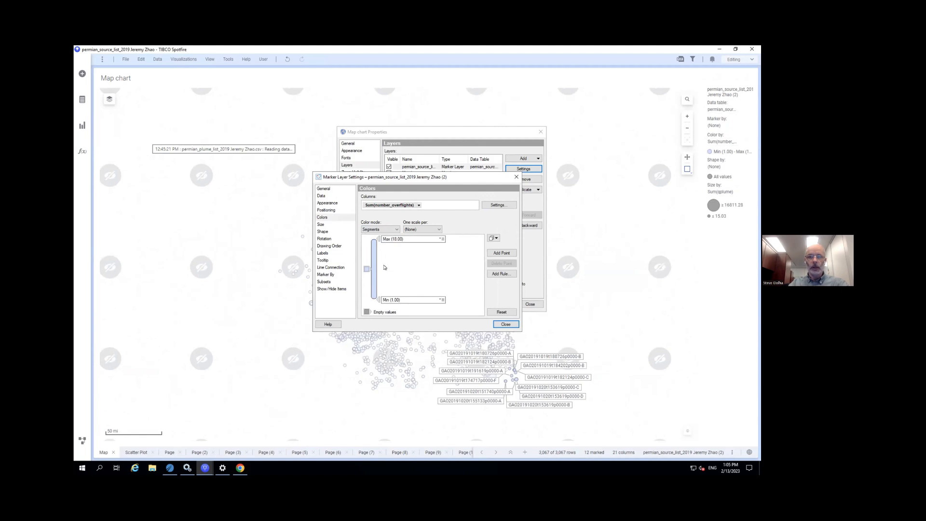
{"action": "left_click", "coordinate": [388, 229]}
{"action": "left_click", "coordinate": [366, 245]}
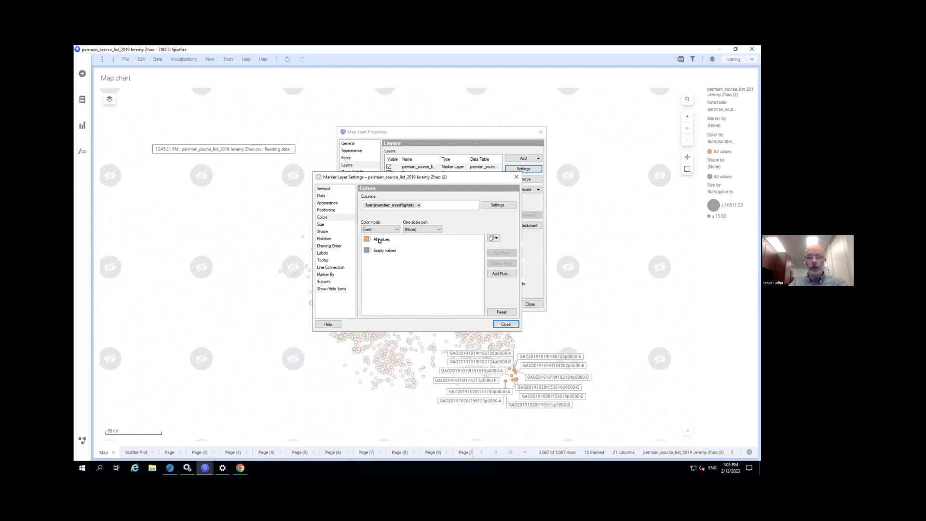
{"action": "left_click", "coordinate": [378, 229]}
{"action": "left_click", "coordinate": [373, 251]}
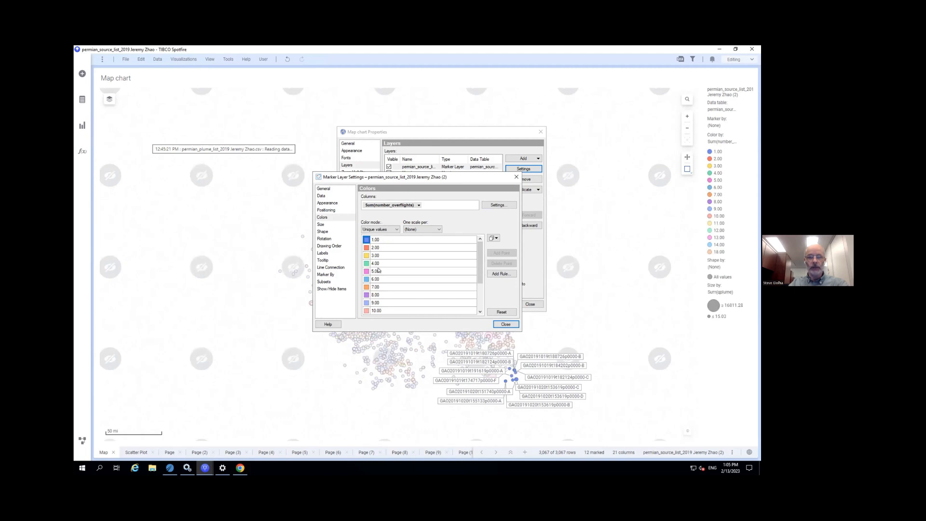
{"action": "left_click_drag", "start_coordinate": [480, 259], "coordinate": [482, 238]}
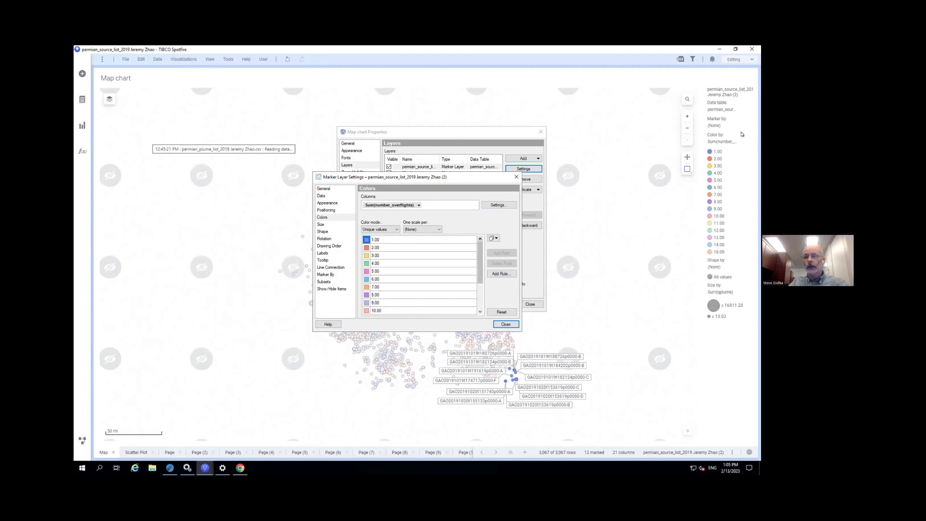
{"action": "left_click", "coordinate": [378, 229]}
{"action": "left_click", "coordinate": [370, 236]}
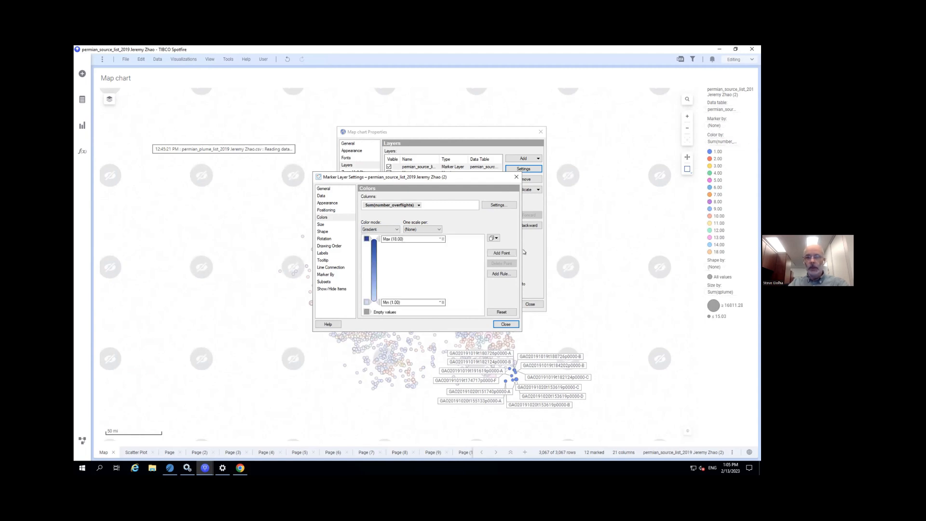
Review the preset color schemes and the marker layer's general settings, and close the layer settings
{"action": "left_click", "coordinate": [493, 238]}
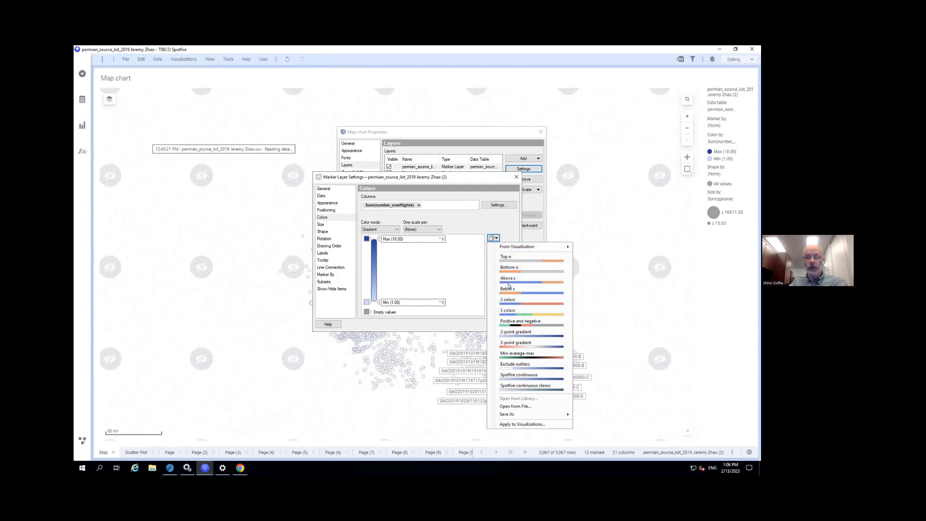
{"action": "left_click", "coordinate": [504, 219]}
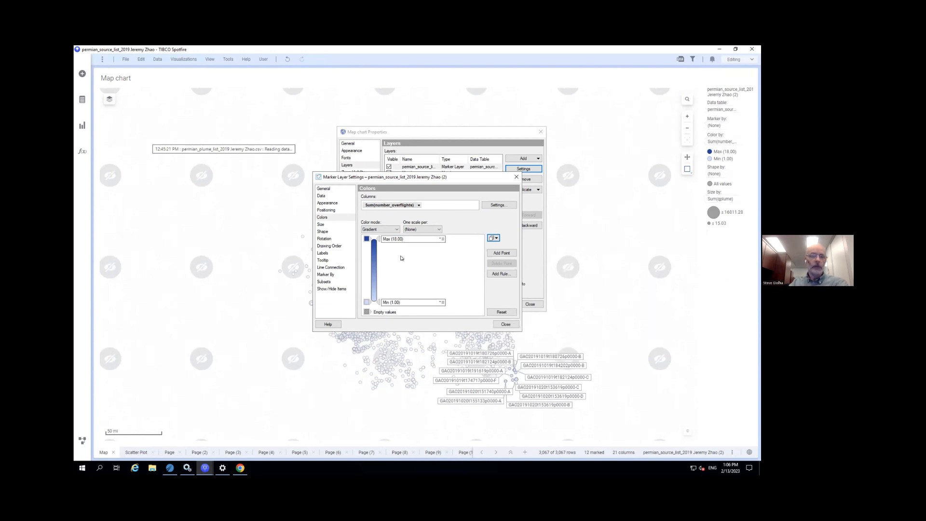
{"action": "left_click", "coordinate": [321, 195]}
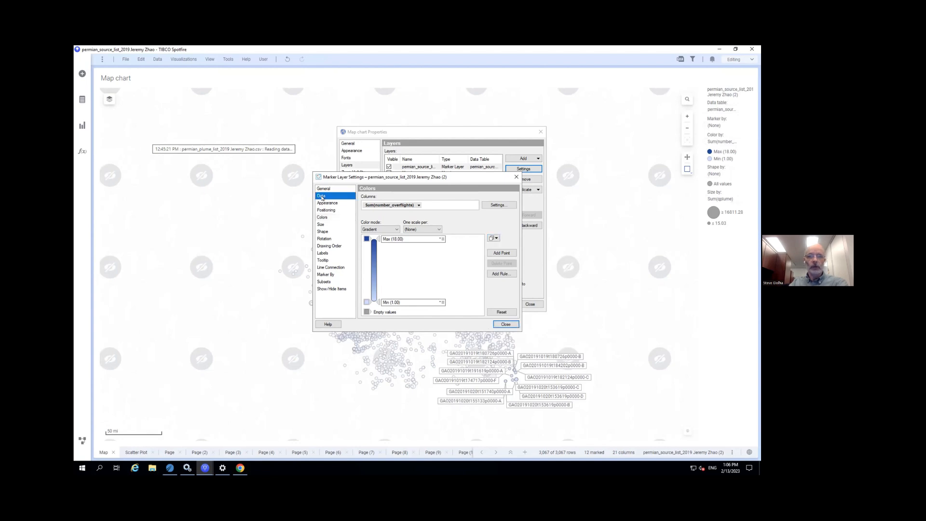
{"action": "key", "text": "Up"}
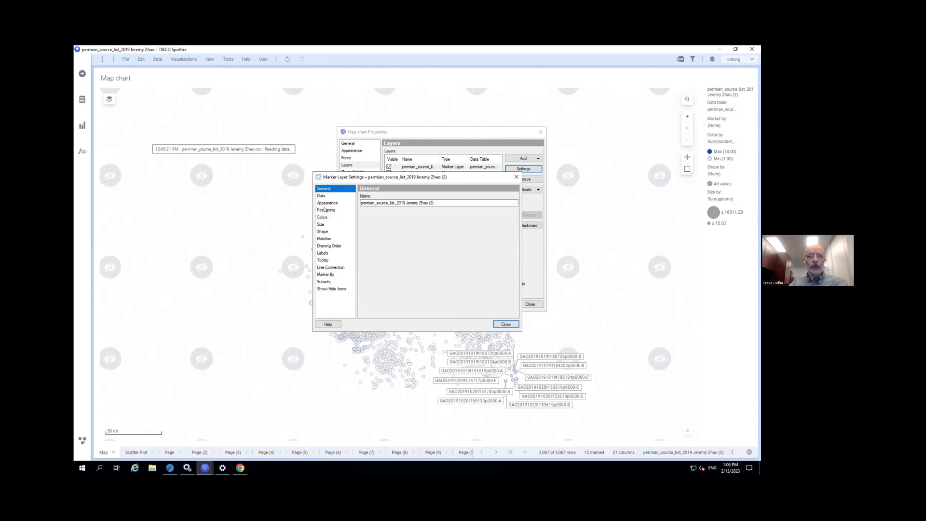
{"action": "left_click", "coordinate": [501, 323]}
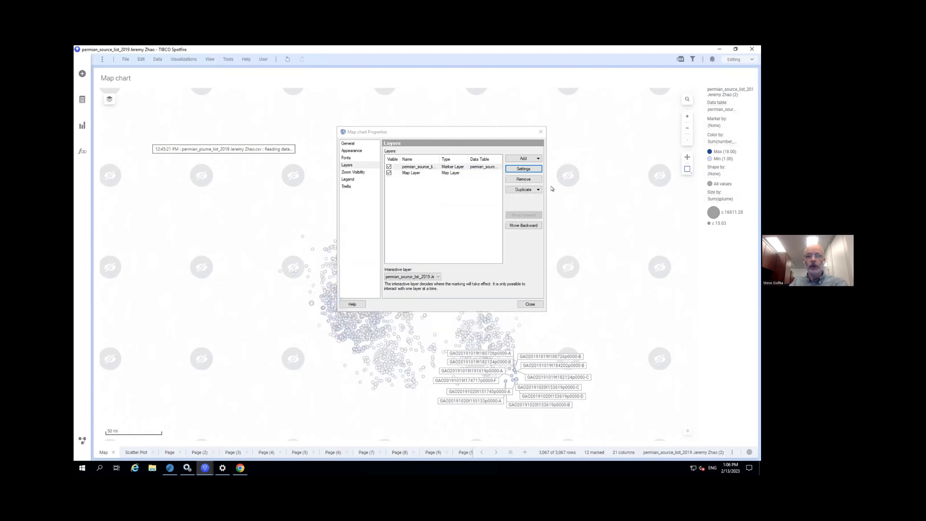
Widen the map chart properties window and review the layer types that can be added to the map
{"action": "left_click_drag", "start_coordinate": [545, 185], "coordinate": [635, 184]}
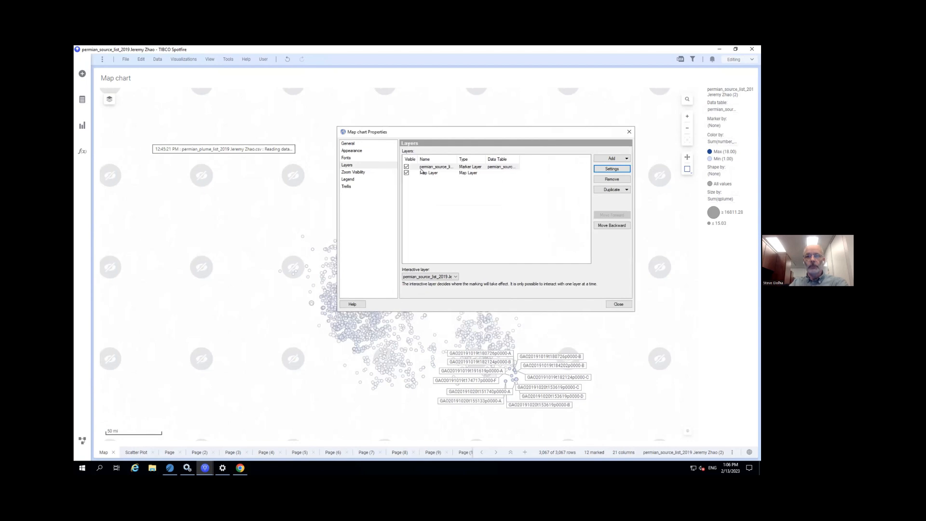
{"action": "left_click", "coordinate": [466, 174]}
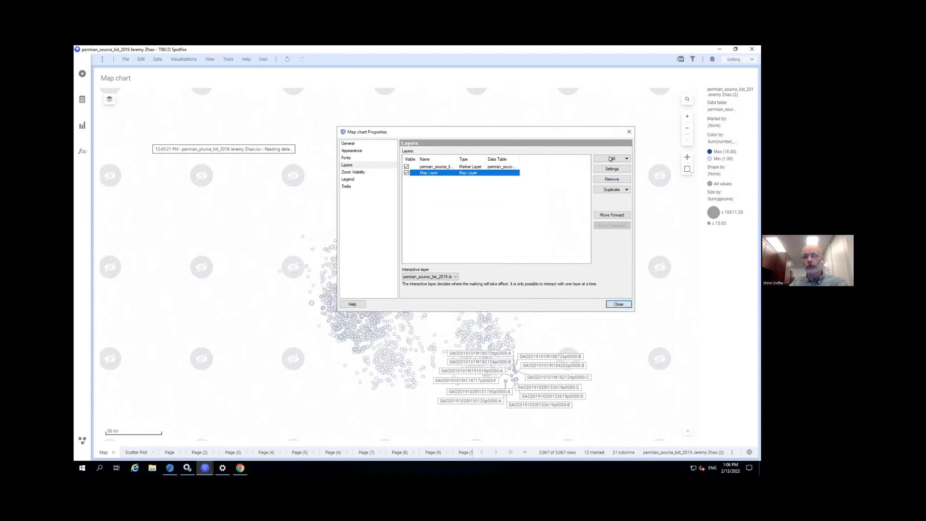
{"action": "left_click", "coordinate": [610, 159]}
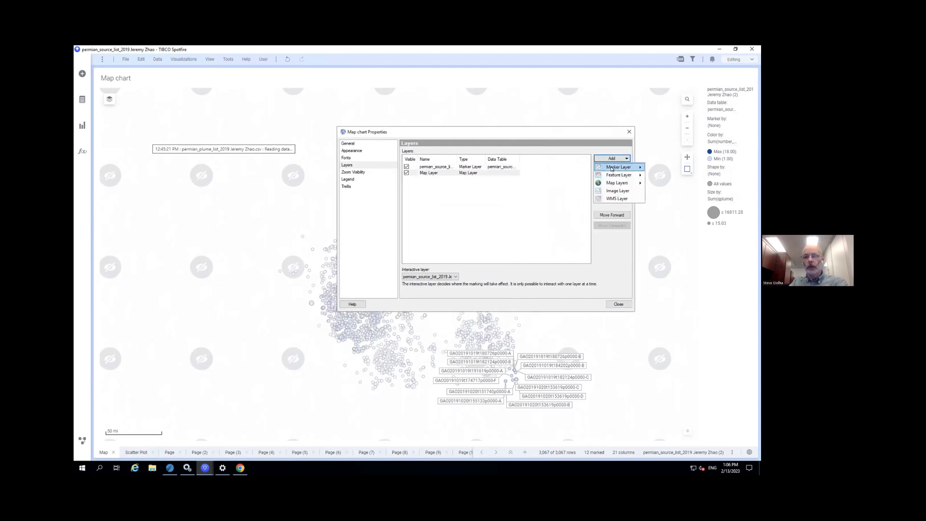
{"action": "mouse_move", "coordinate": [612, 169]}
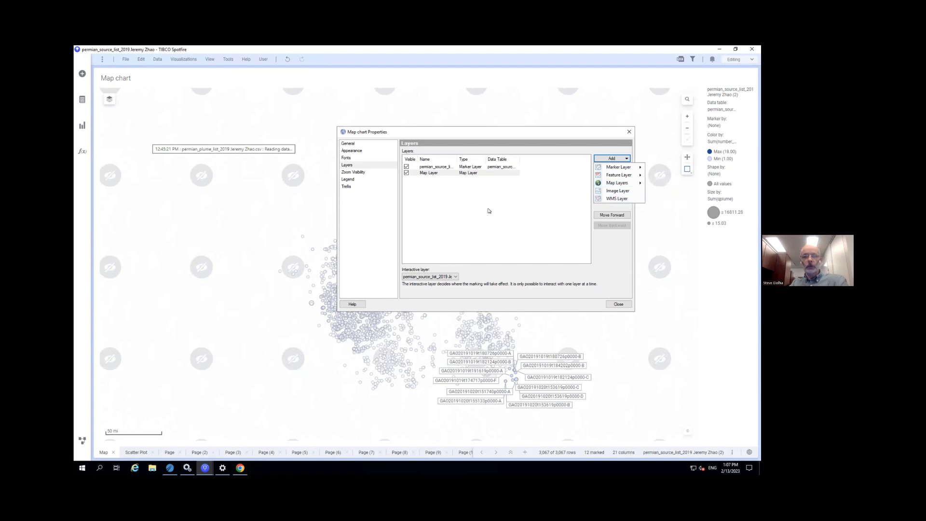
Switch to Chrome and search the web in a new tab for "free map layers wms"
{"action": "left_click", "coordinate": [239, 468]}
{"action": "left_click", "coordinate": [184, 58]}
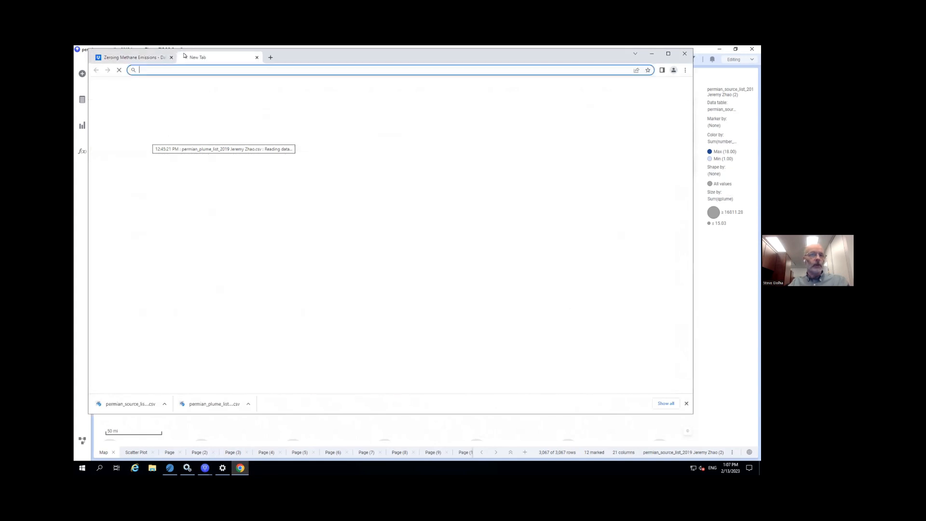
{"action": "type", "text": "free"}
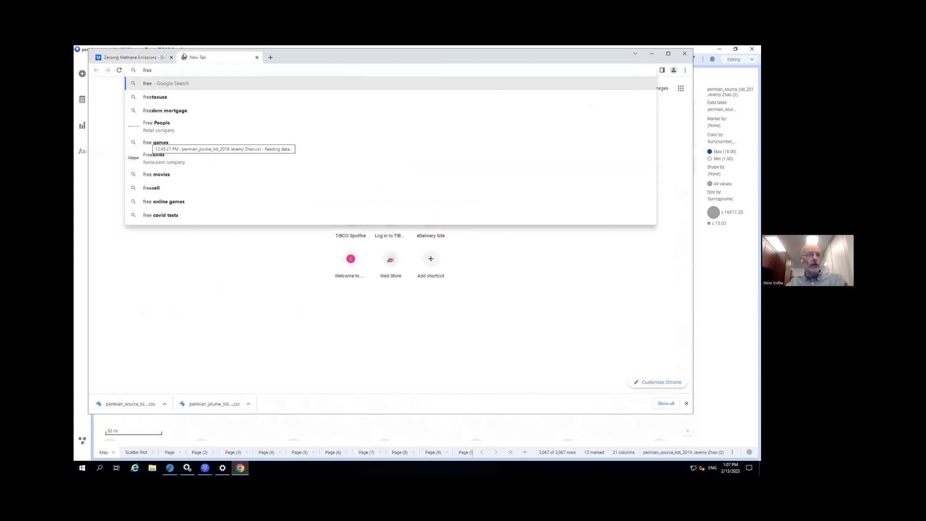
{"action": "type", "text": " map lay"}
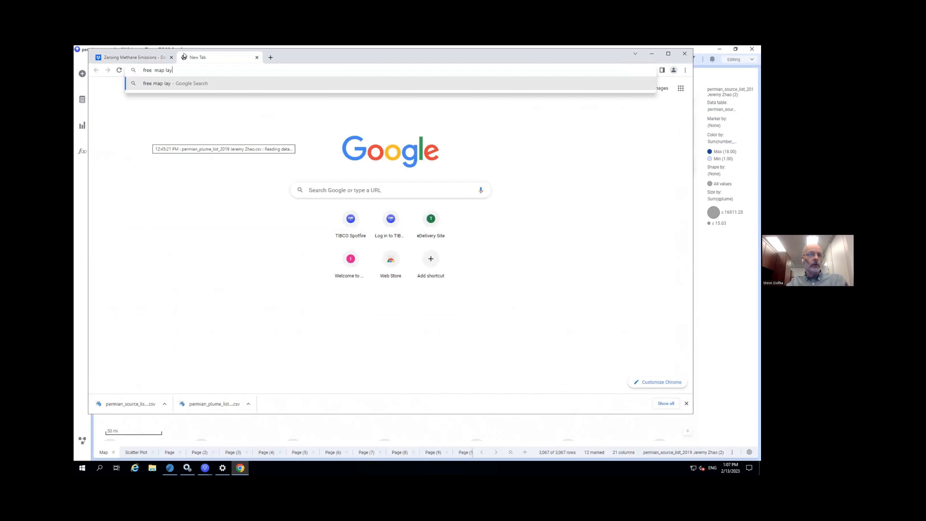
{"action": "type", "text": "ers wms"}
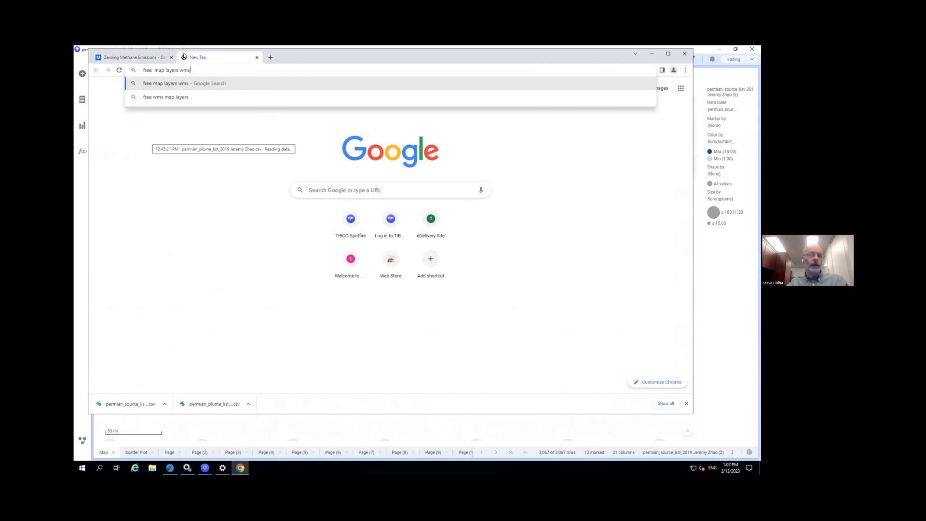
{"action": "key", "text": "Return"}
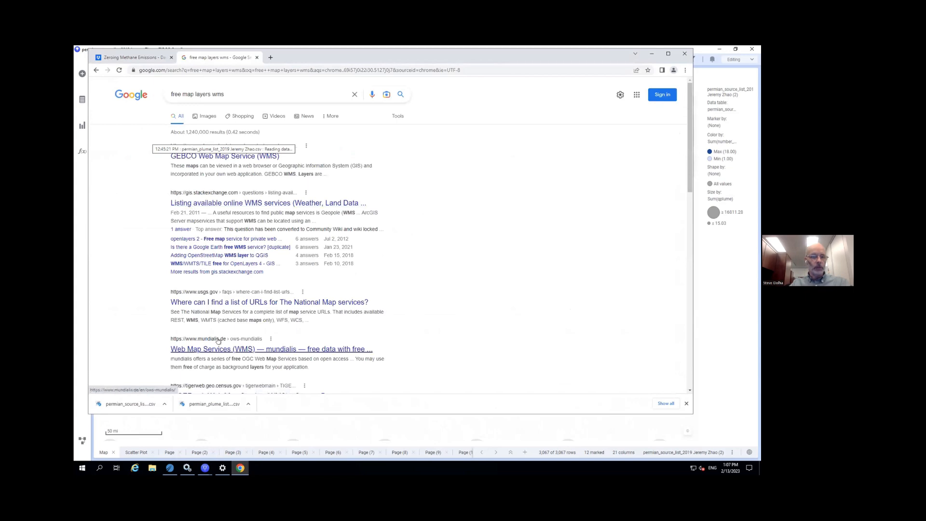
Look through the WMS map layer search results, switch back to Spotfire and close the map chart properties
{"action": "scroll", "coordinate": [218, 341], "scroll_direction": "down", "scroll_amount": 1}
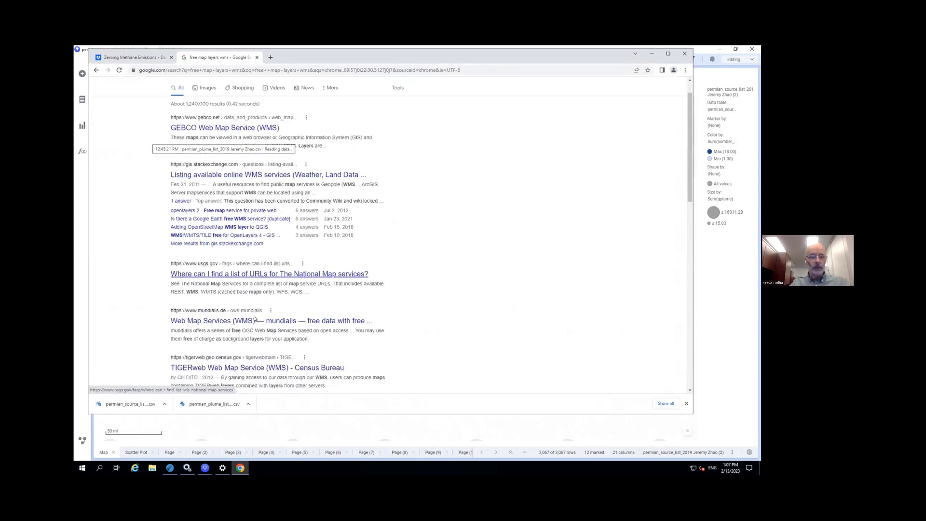
{"action": "scroll", "coordinate": [254, 319], "scroll_direction": "down", "scroll_amount": 1}
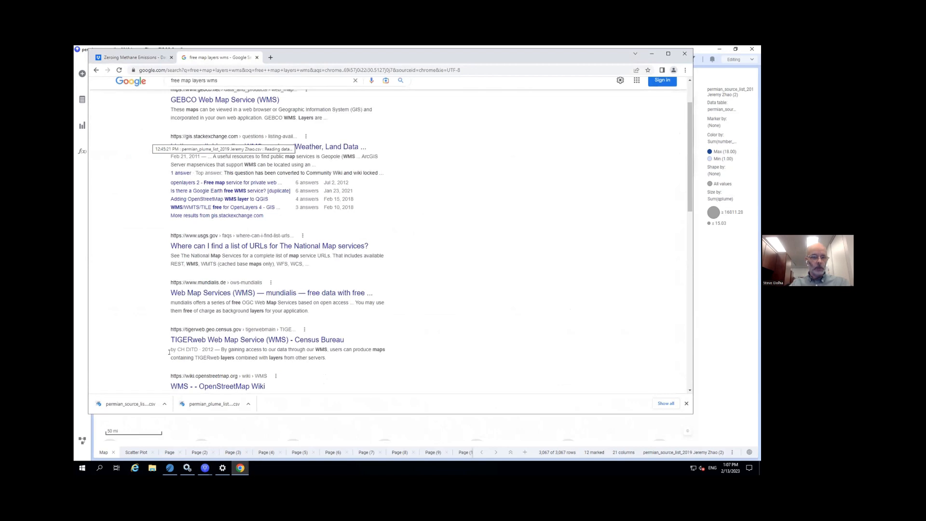
{"action": "scroll", "coordinate": [215, 348], "scroll_direction": "down", "scroll_amount": 1}
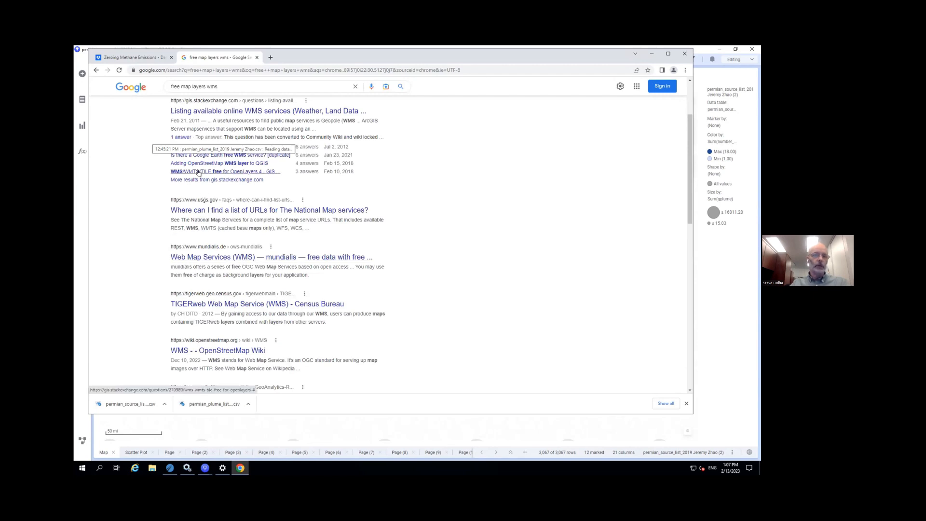
{"action": "left_click", "coordinate": [252, 429]}
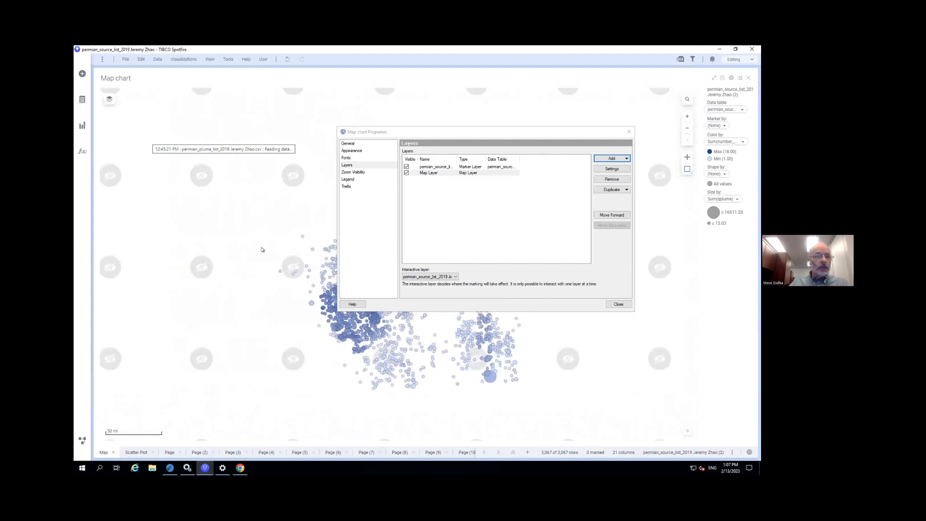
{"action": "left_click", "coordinate": [618, 303]}
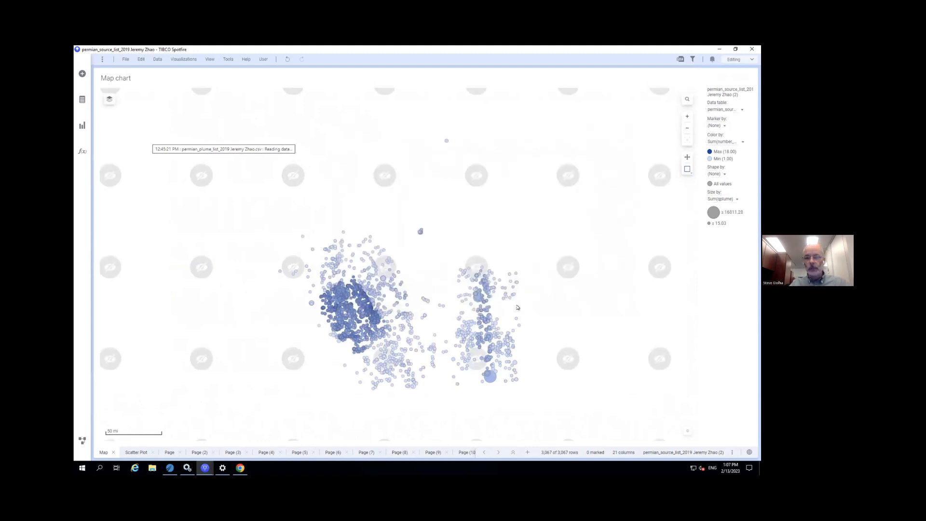
Zoom the map in and out to compare base map levels, ending on the southern United States and northern Mexico
{"action": "left_click", "coordinate": [688, 119]}
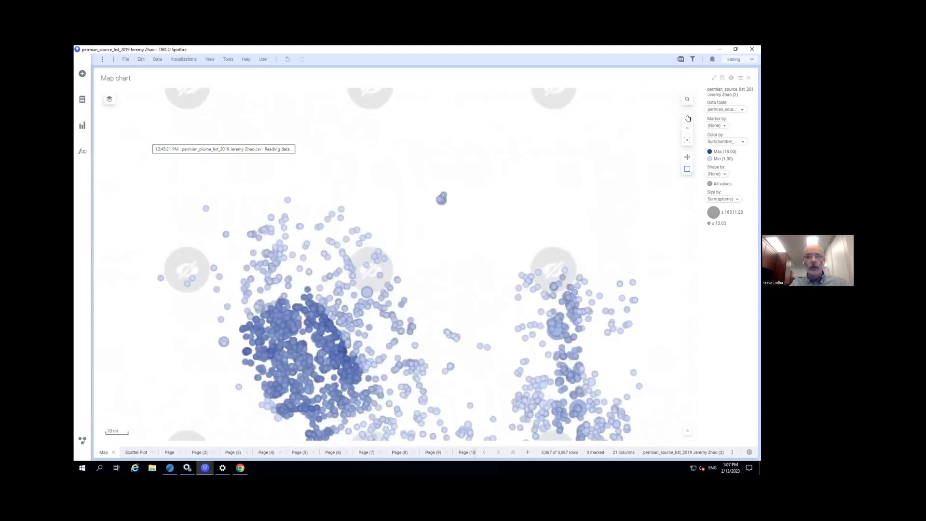
{"action": "left_click", "coordinate": [687, 118]}
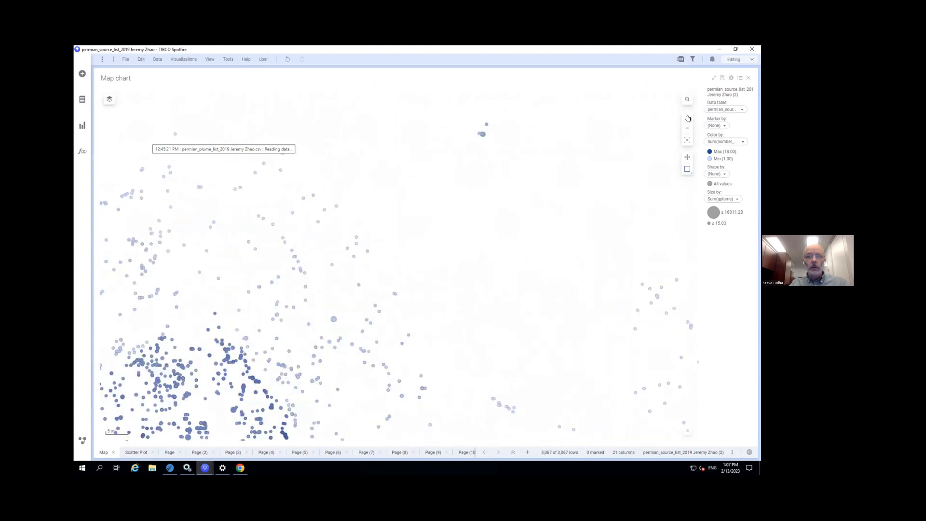
{"action": "left_click", "coordinate": [686, 127]}
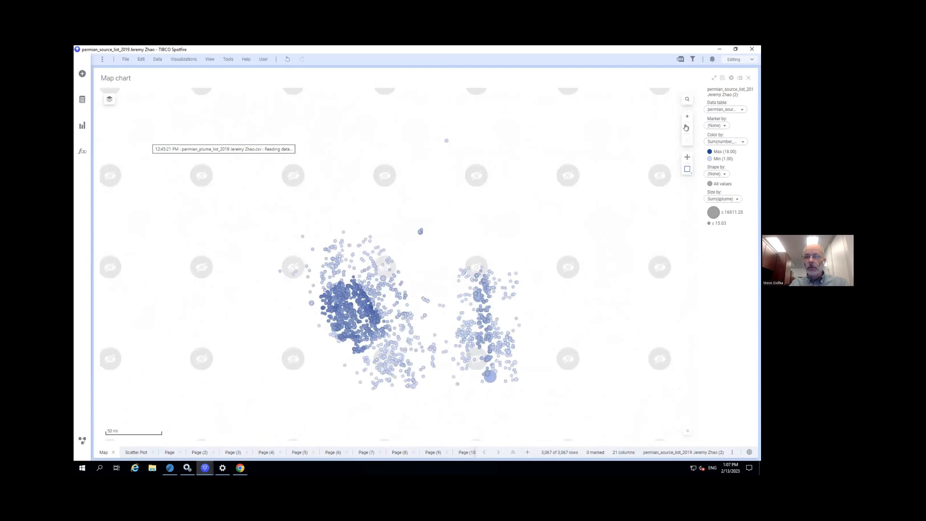
{"action": "left_click", "coordinate": [685, 128]}
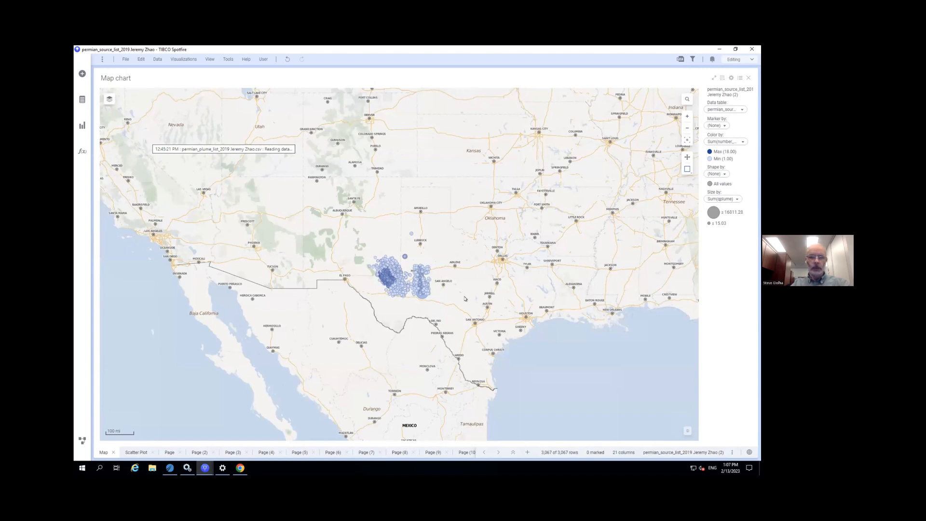
{"action": "left_click", "coordinate": [686, 117]}
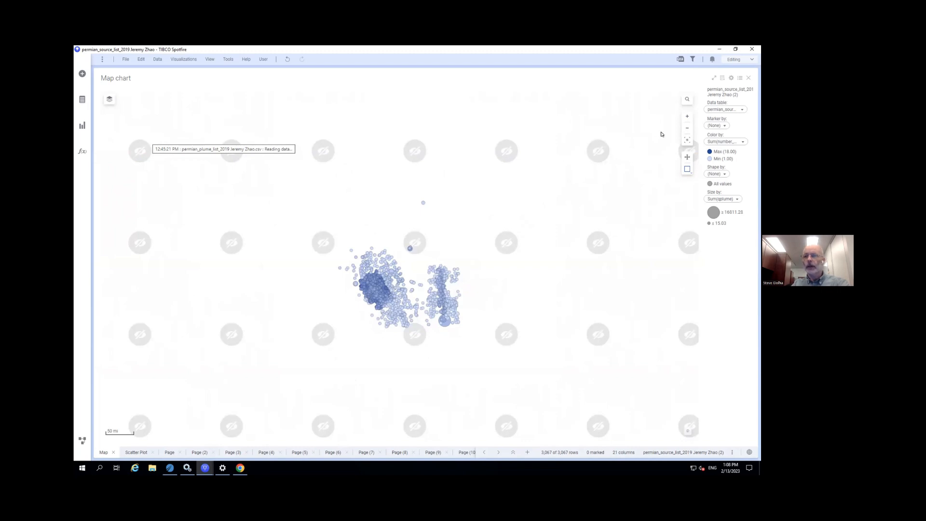
{"action": "left_click", "coordinate": [685, 129]}
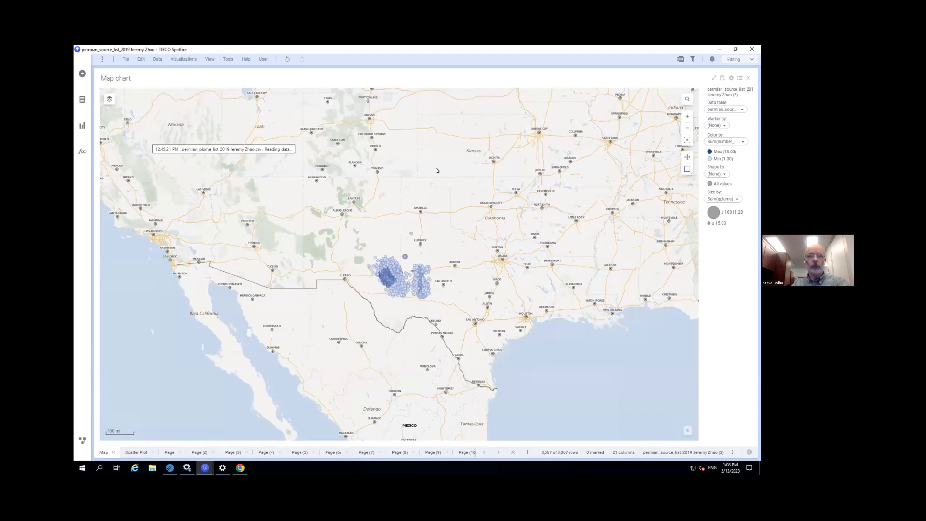
{"action": "right_click", "coordinate": [436, 169]}
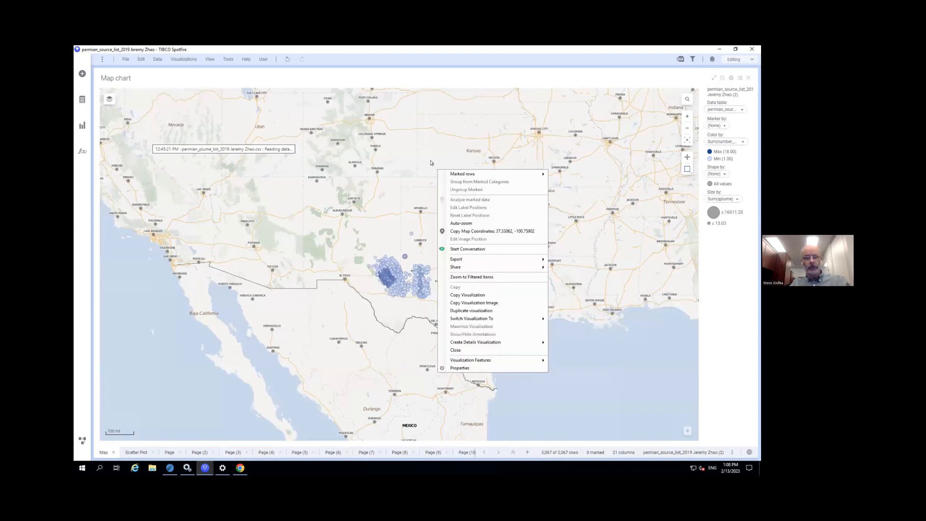
{"action": "left_click", "coordinate": [432, 163]}
{"action": "key", "text": "ctrl+Left"}
{"action": "key", "text": "ctrl+Right"}
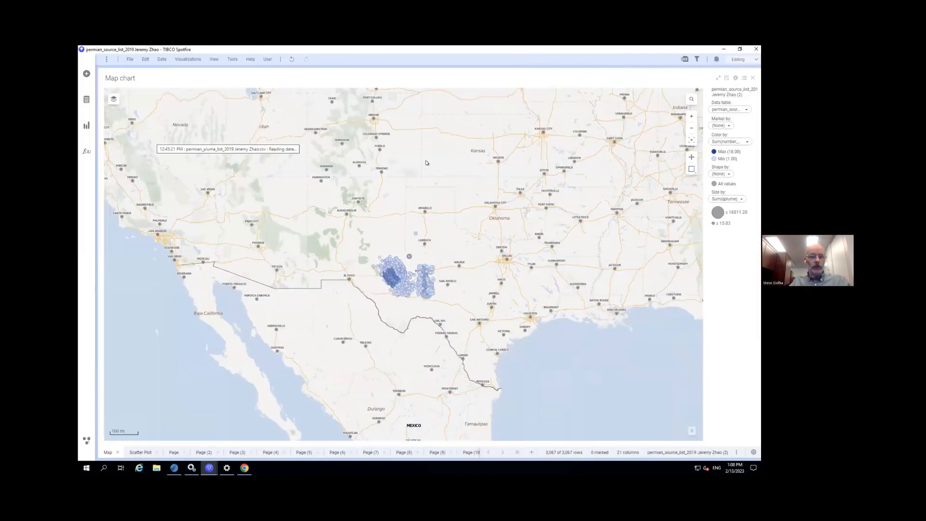
{"action": "left_click", "coordinate": [240, 469]}
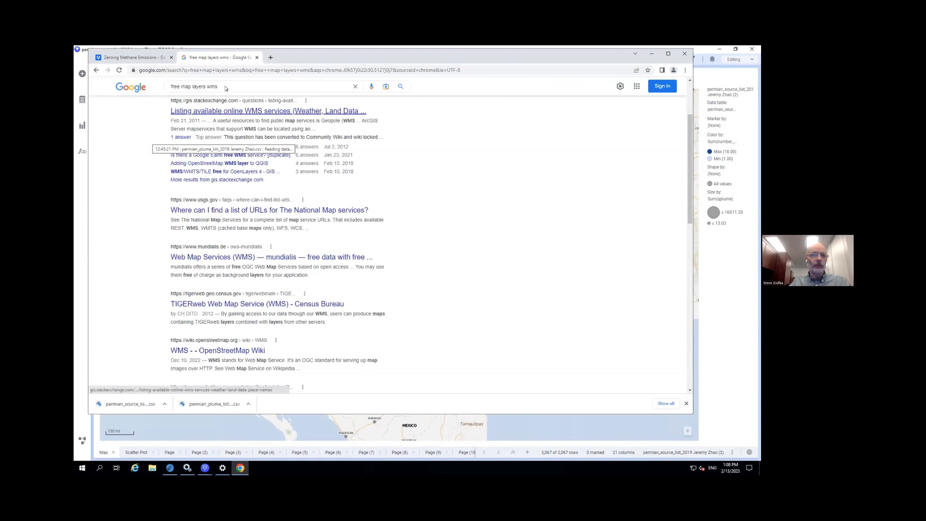
{"action": "left_click", "coordinate": [233, 430]}
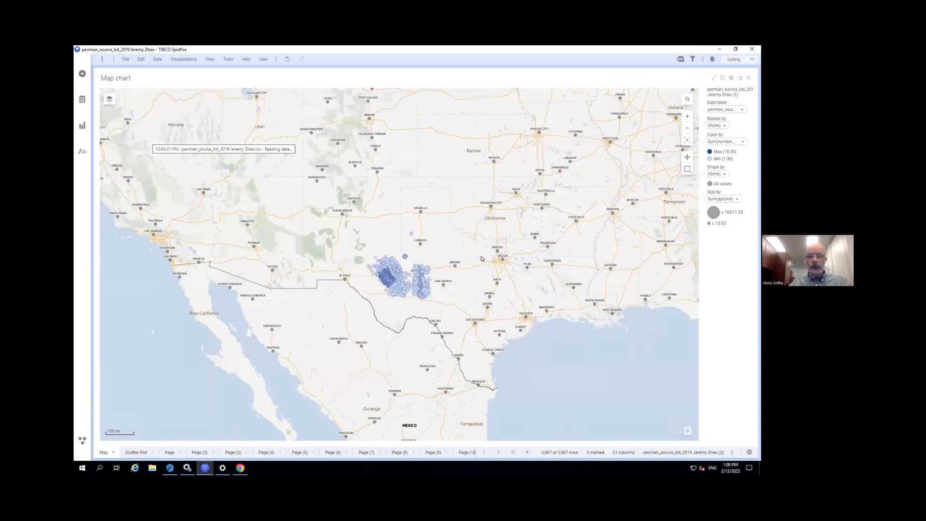
{"action": "right_click", "coordinate": [561, 177]}
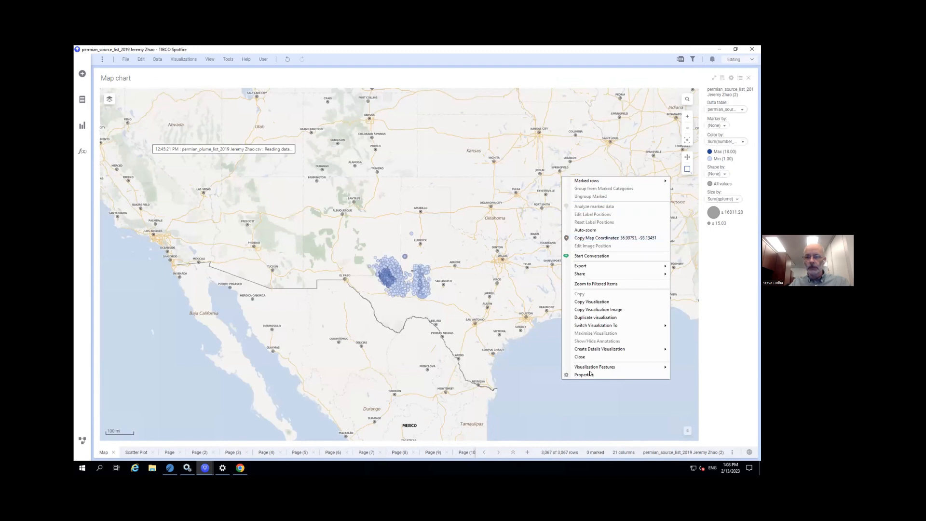
Open the map's layer list and turn the map layer and the source marker layer off and back on
{"action": "left_click", "coordinate": [109, 99]}
{"action": "left_click", "coordinate": [109, 100]}
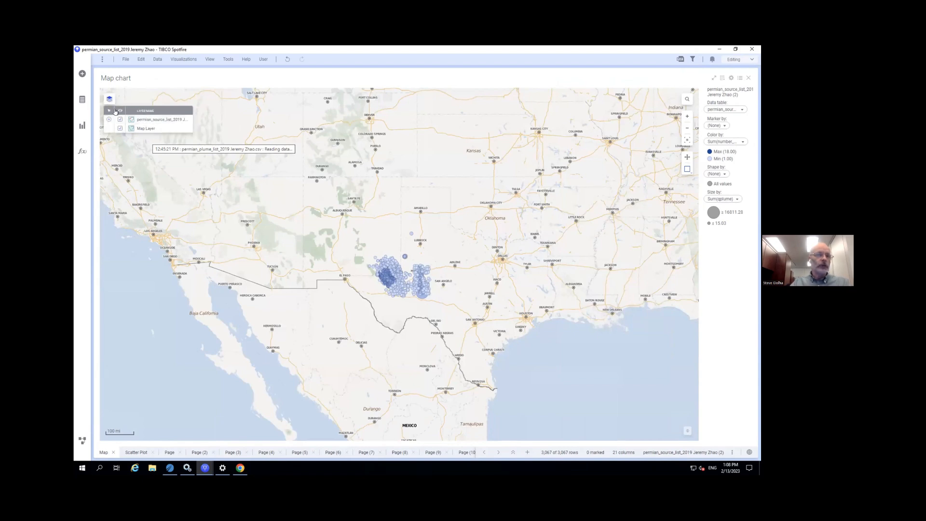
{"action": "left_click", "coordinate": [119, 128]}
{"action": "left_click", "coordinate": [119, 128]}
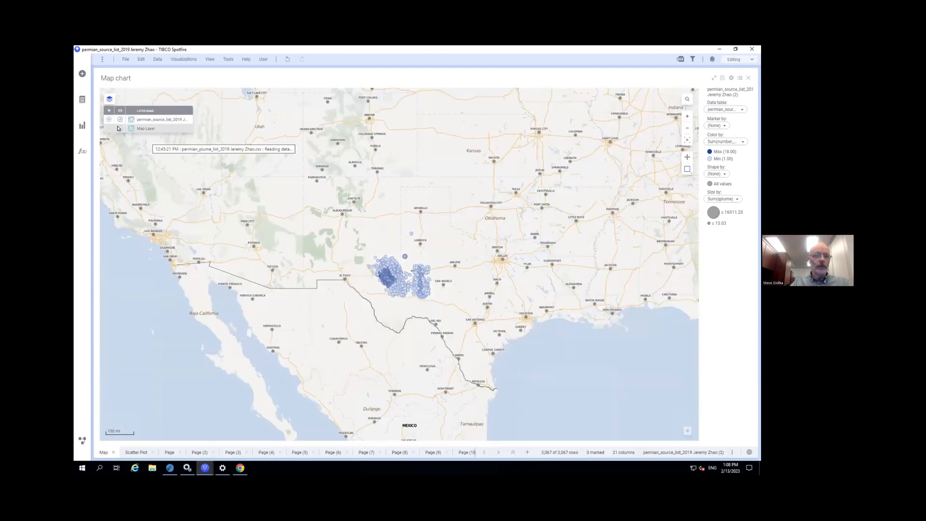
{"action": "left_click", "coordinate": [119, 120]}
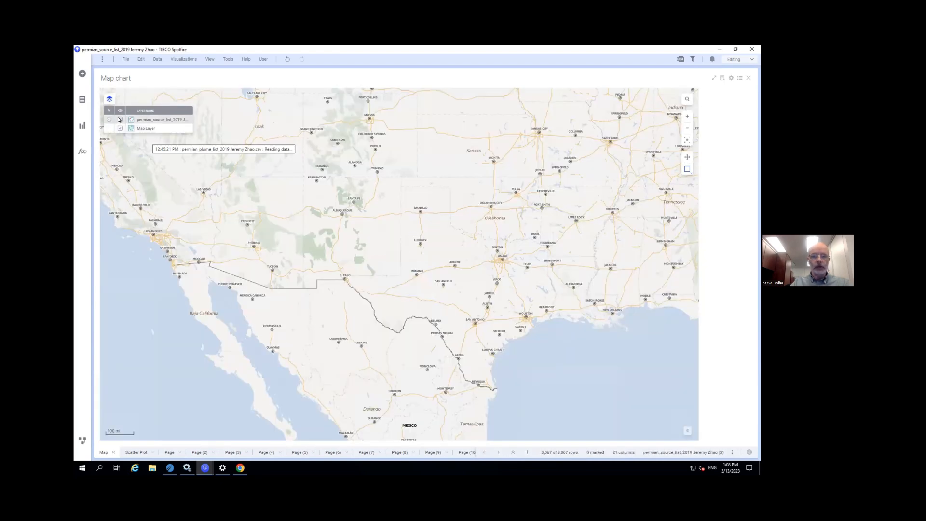
{"action": "left_click", "coordinate": [119, 120]}
Mark a group of markers in the Permian cluster, clear the marking, and mark a single marker at the cluster's northwest edge
{"action": "left_click_drag", "start_coordinate": [365, 240], "coordinate": [423, 293]}
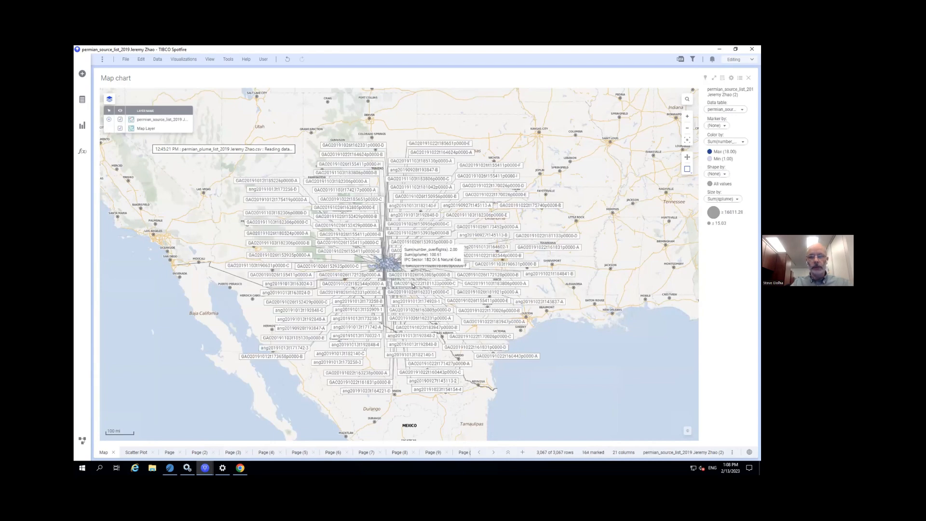
{"action": "left_click", "coordinate": [566, 400]}
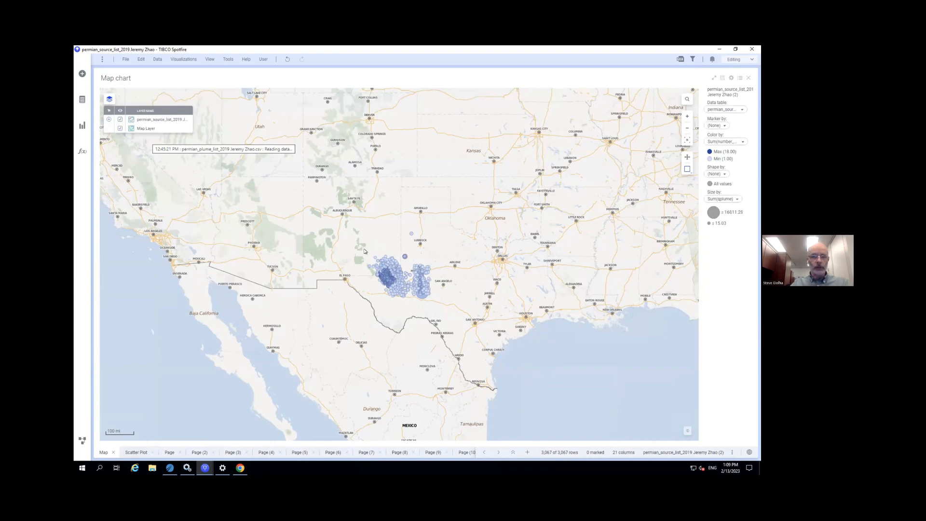
{"action": "left_click", "coordinate": [378, 260]}
{"action": "mouse_move", "coordinate": [375, 266]}
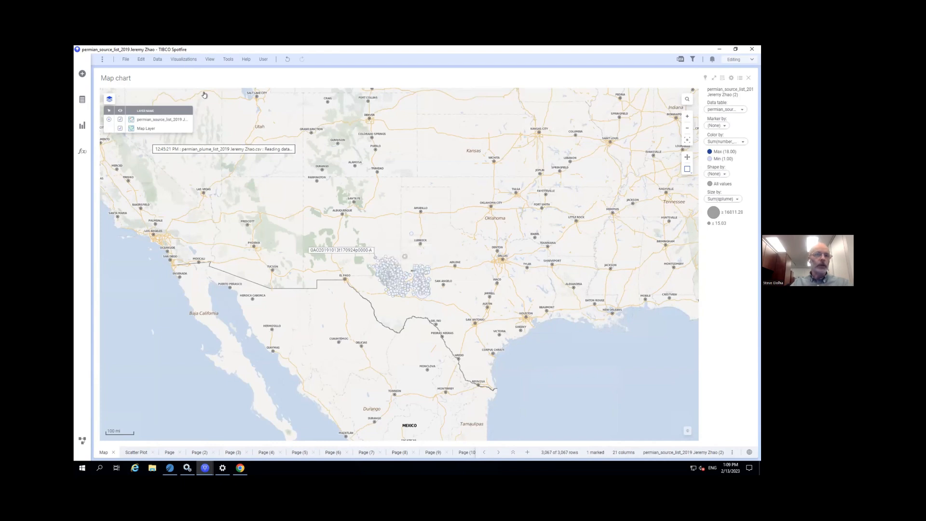
{"action": "left_click", "coordinate": [182, 61]}
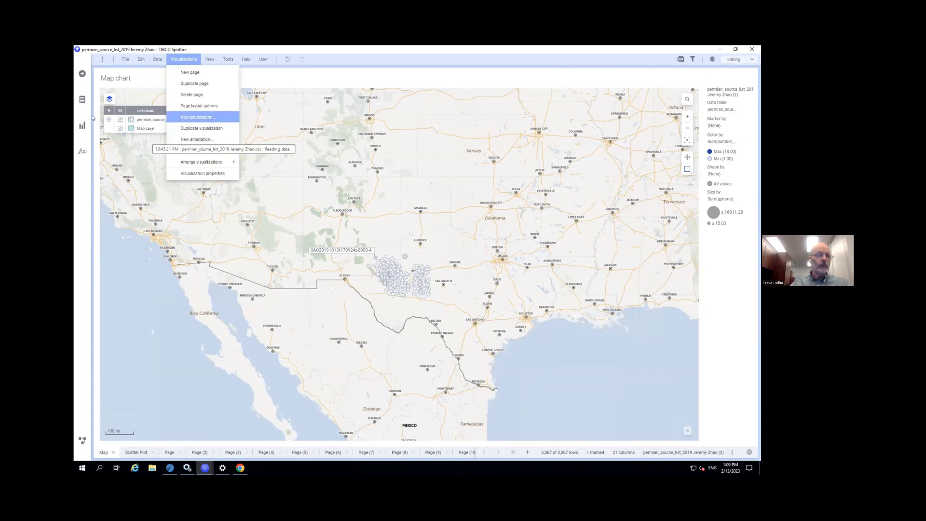
{"action": "left_click", "coordinate": [80, 127]}
{"action": "left_click", "coordinate": [81, 127]}
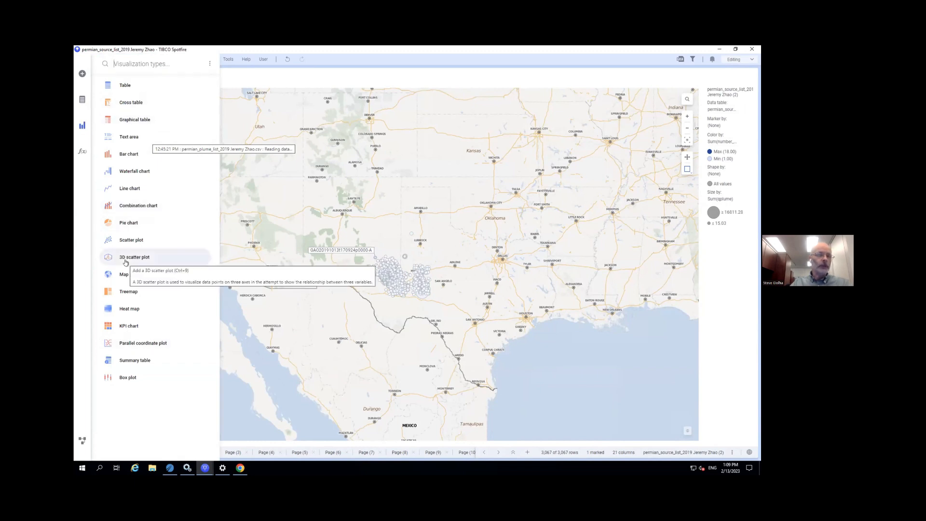
{"action": "left_click", "coordinate": [356, 68]}
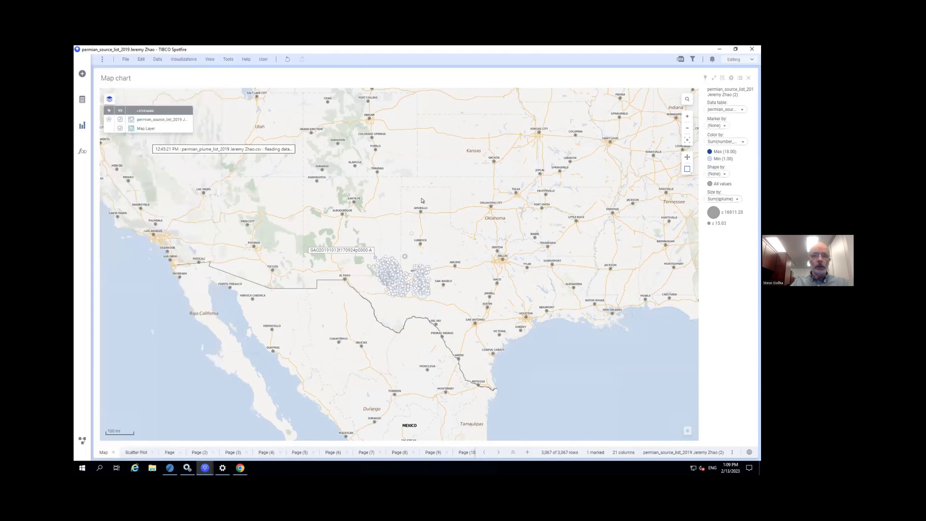
Create a details table from the map chart and mark a group of markers in the eastern part of the cluster
{"action": "right_click", "coordinate": [443, 168]}
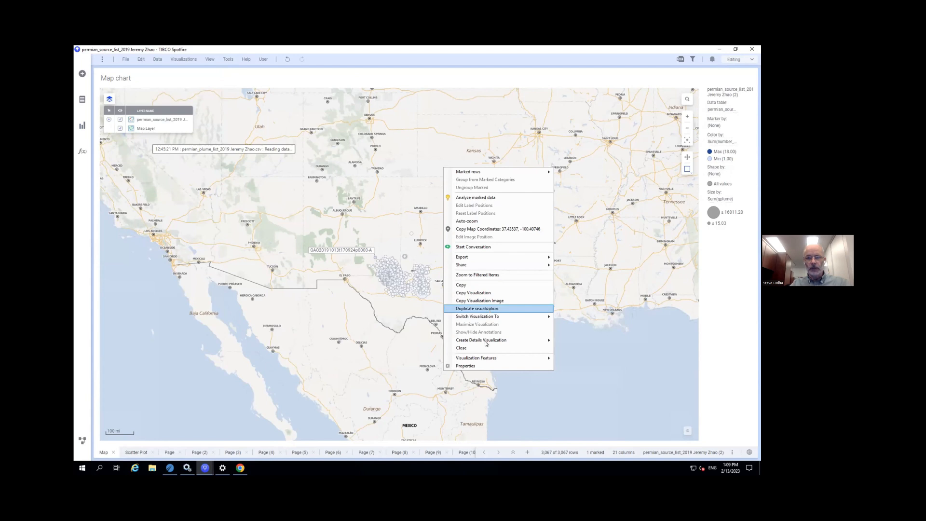
{"action": "mouse_move", "coordinate": [484, 341]}
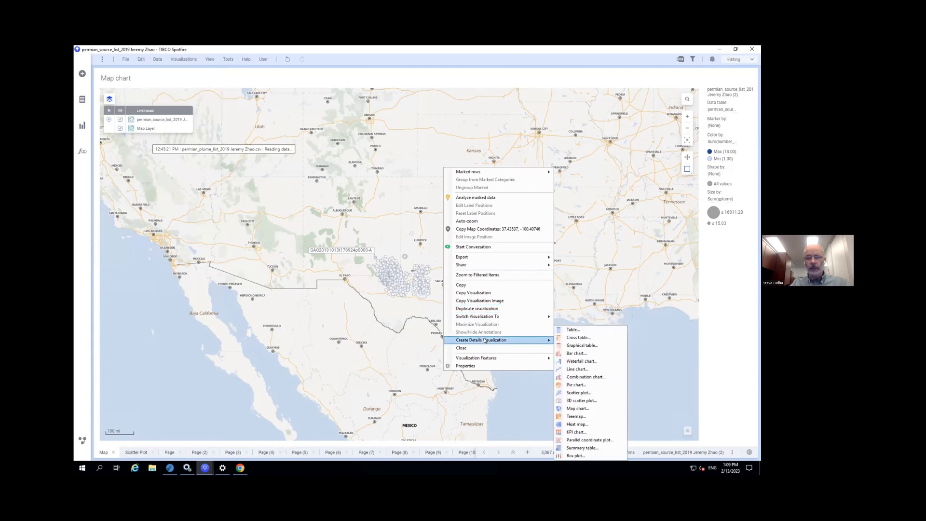
{"action": "left_click", "coordinate": [571, 330]}
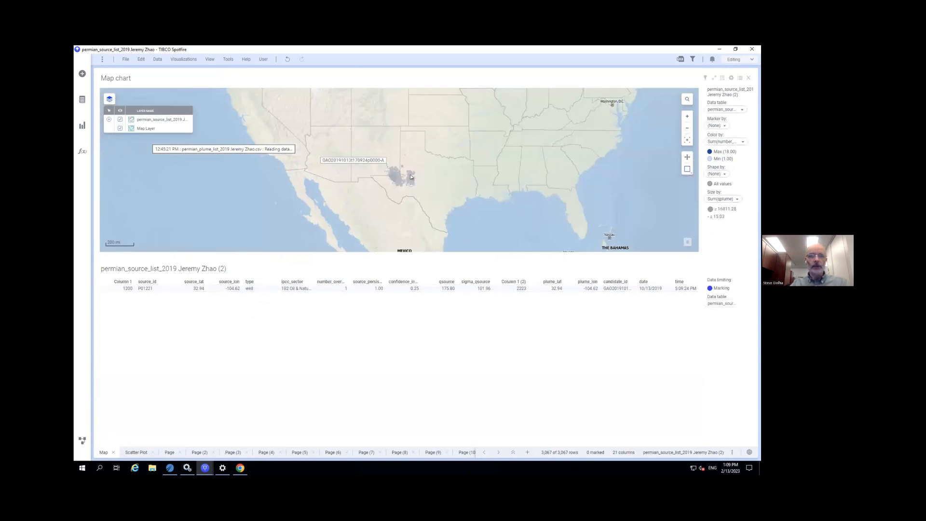
{"action": "left_click_drag", "start_coordinate": [427, 164], "coordinate": [412, 179]}
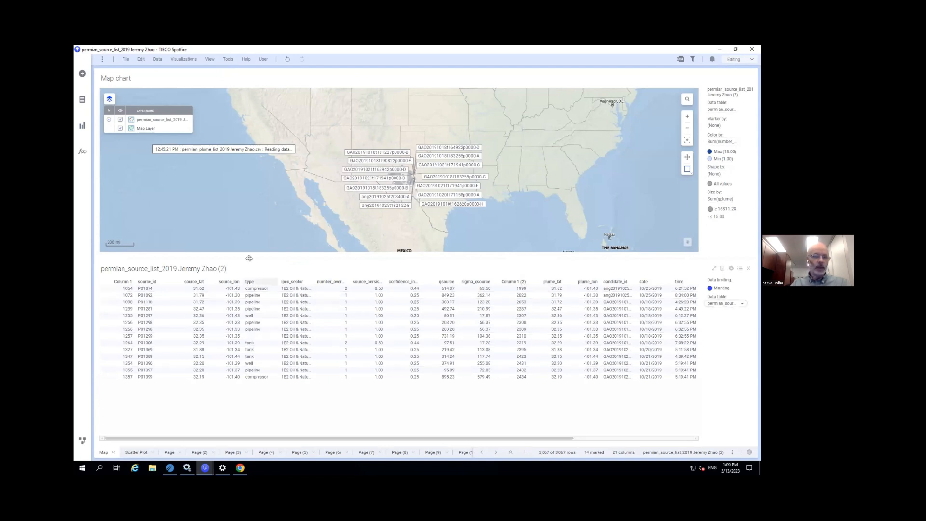
Rename the details table's title to "Detail Rows"
{"action": "double_click", "coordinate": [202, 268]}
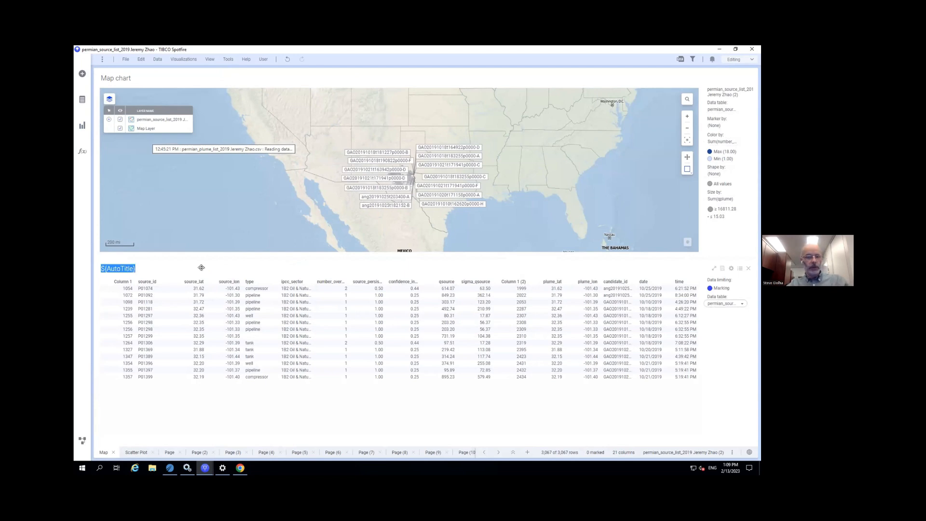
{"action": "type", "text": "Detai"}
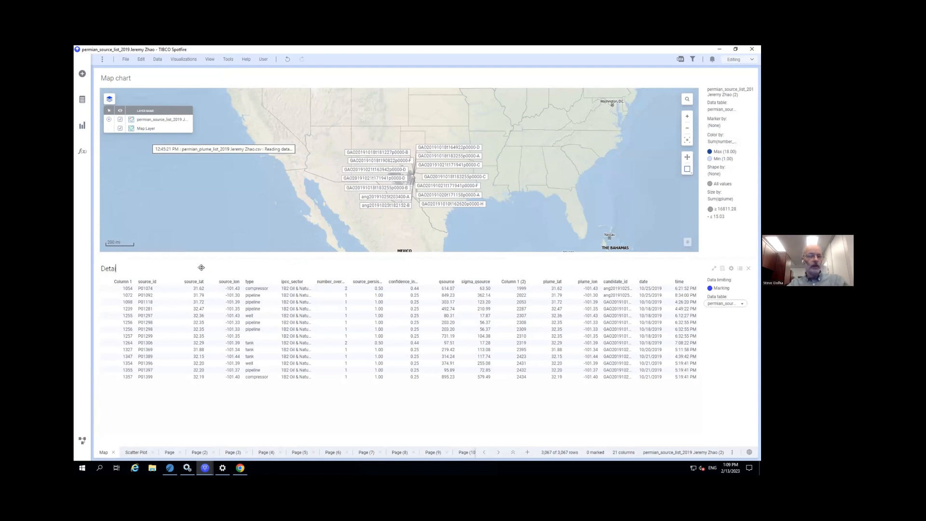
{"action": "key", "text": "Return"}
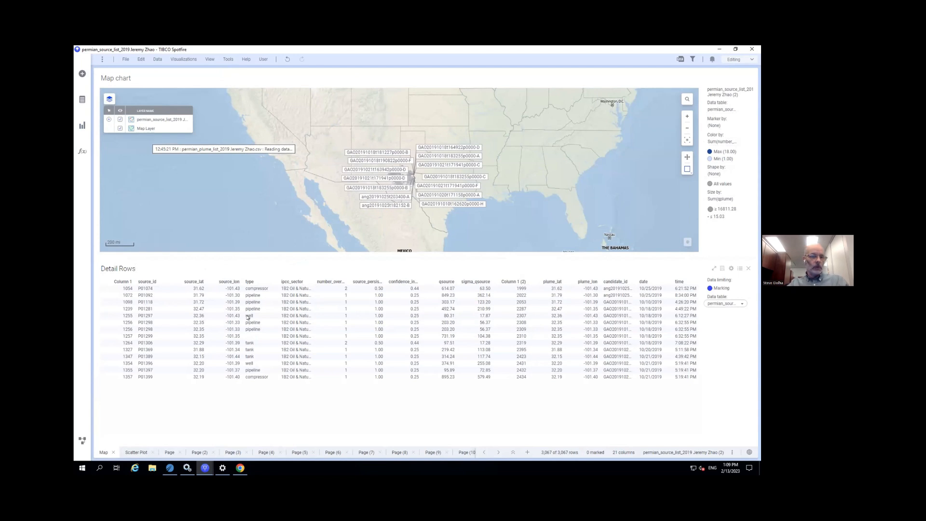
Hide the number_overflights and Column 1 columns in the Detail Rows table, and move time and date directly after source_id
{"action": "left_click", "coordinate": [328, 281]}
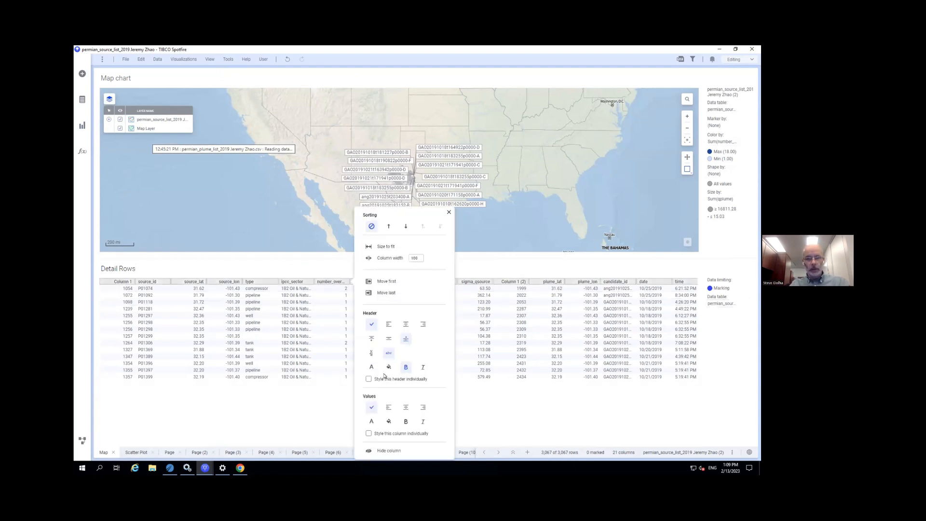
{"action": "left_click", "coordinate": [381, 451]}
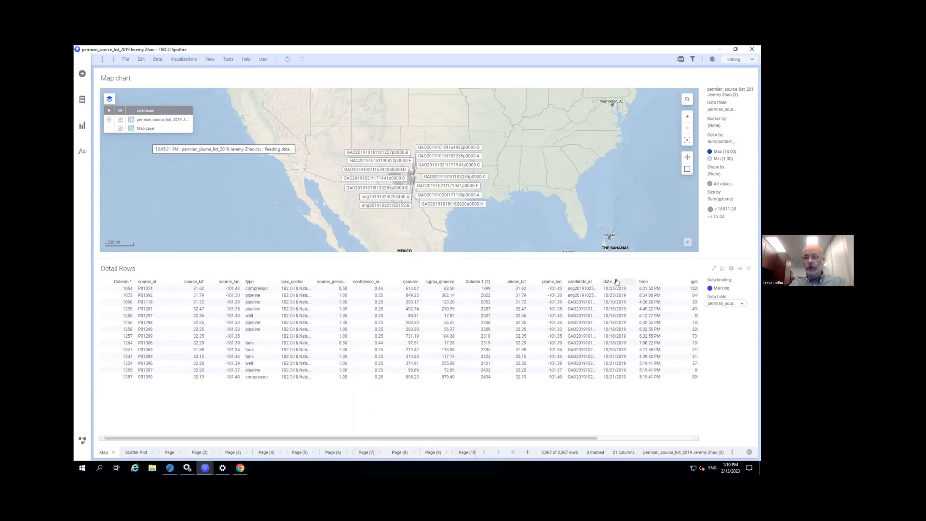
{"action": "left_click_drag", "start_coordinate": [616, 283], "coordinate": [172, 281]}
{"action": "left_click", "coordinate": [121, 285]}
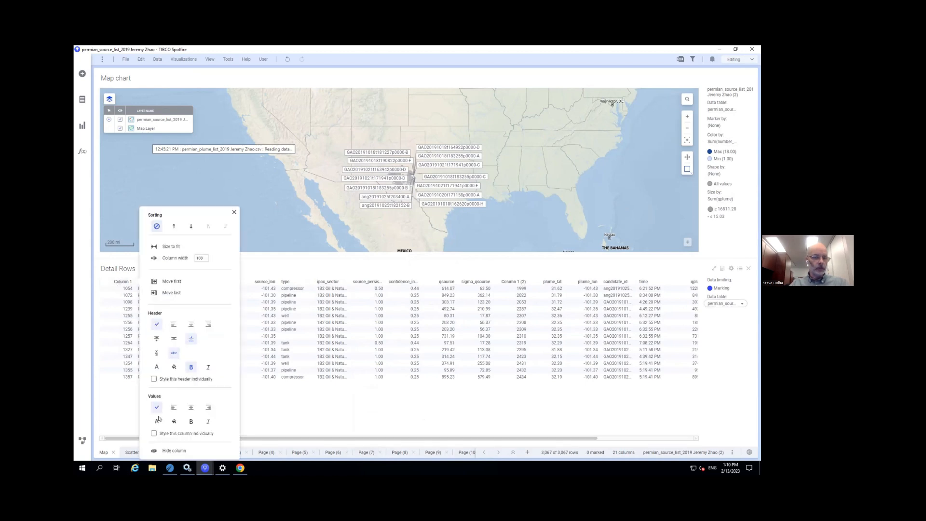
{"action": "left_click", "coordinate": [164, 450]}
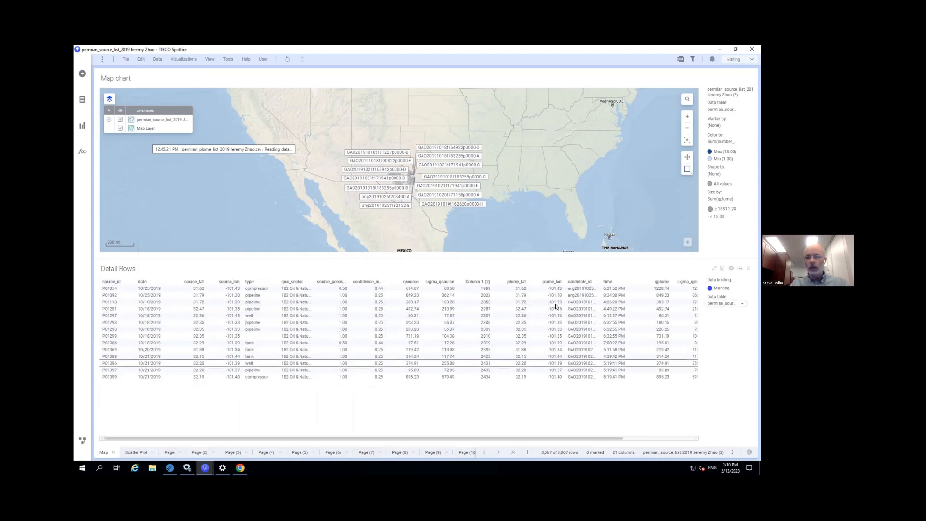
{"action": "left_click_drag", "start_coordinate": [158, 283], "coordinate": [137, 283]}
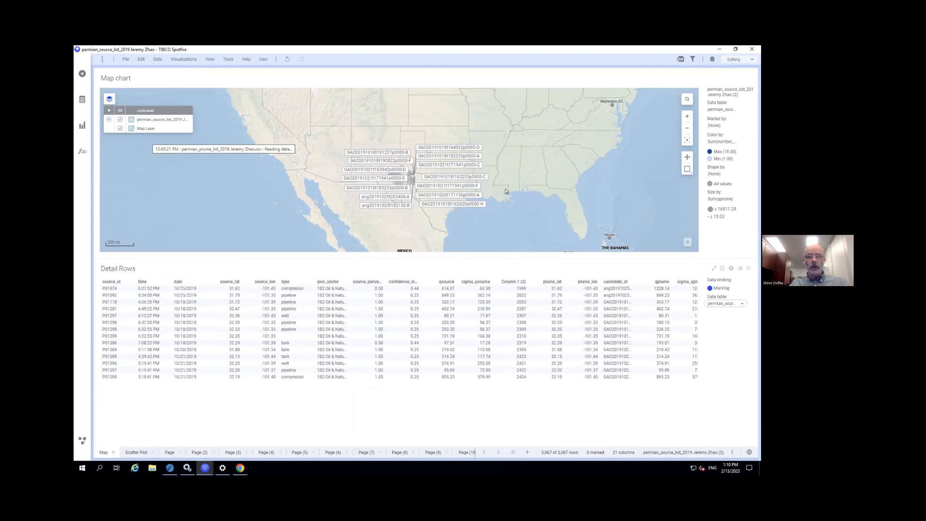
Create a details line chart from the map chart for the marked rows
{"action": "right_click", "coordinate": [518, 161]}
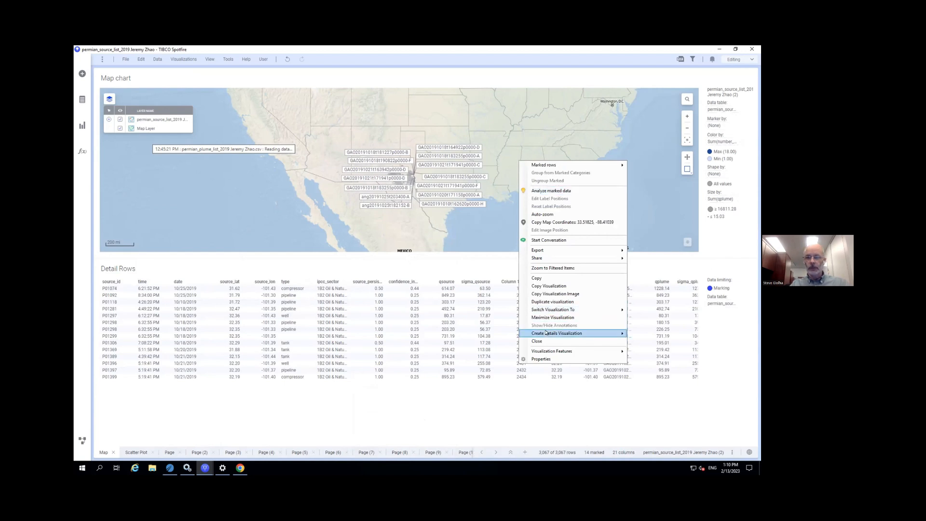
{"action": "mouse_move", "coordinate": [546, 332]}
{"action": "left_click", "coordinate": [655, 370]}
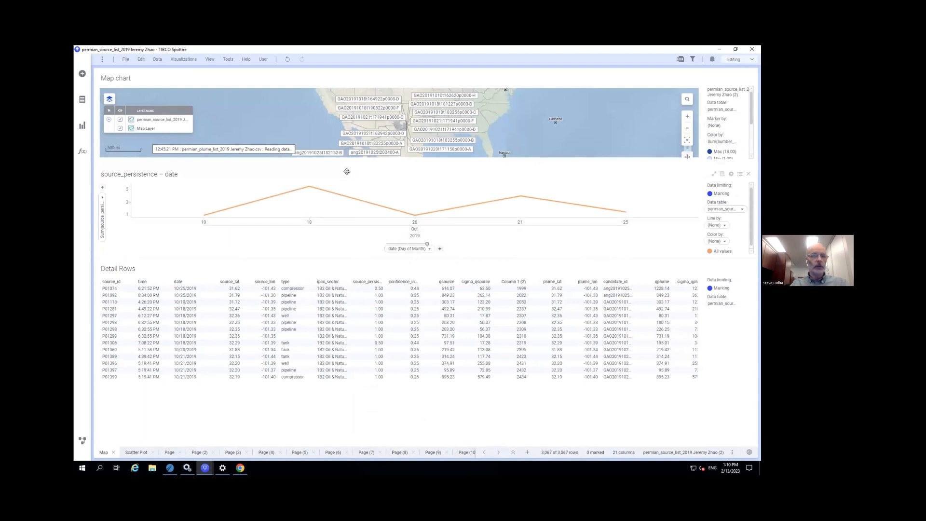
Place the source_persistence line chart beside the Detail Rows table, below the map, and clear the map marking
{"action": "left_click_drag", "start_coordinate": [526, 330], "coordinate": [598, 339]}
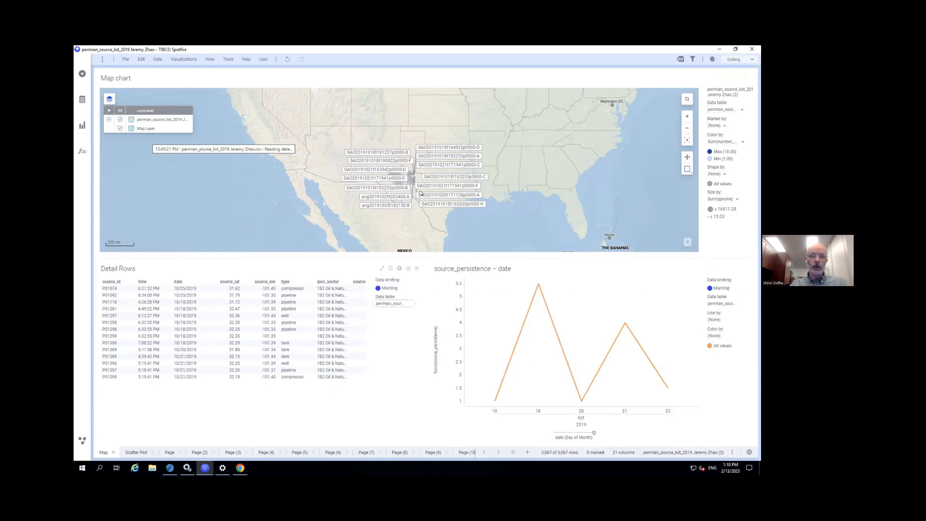
{"action": "left_click", "coordinate": [521, 148]}
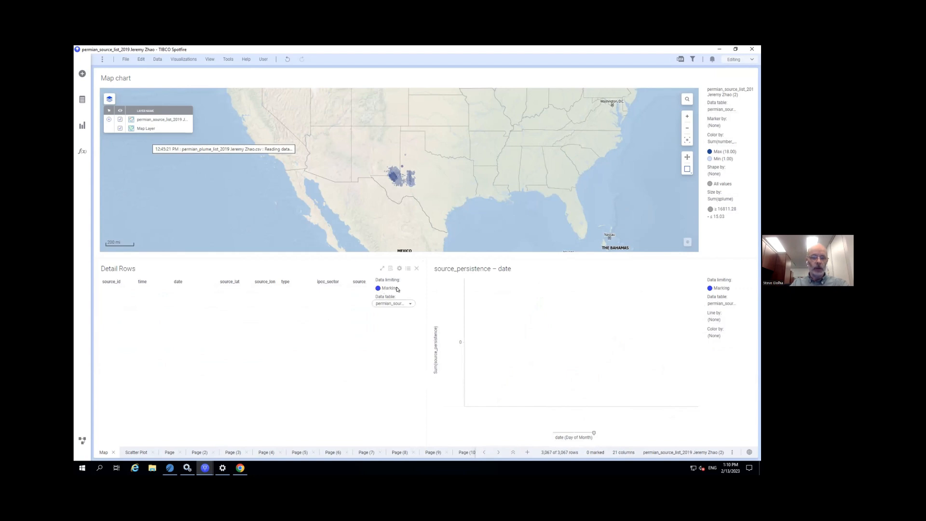
Mark the eastern part of the Texas source cluster on the map, and four consecutive rows in the Detail Rows table
{"action": "left_click", "coordinate": [407, 187]}
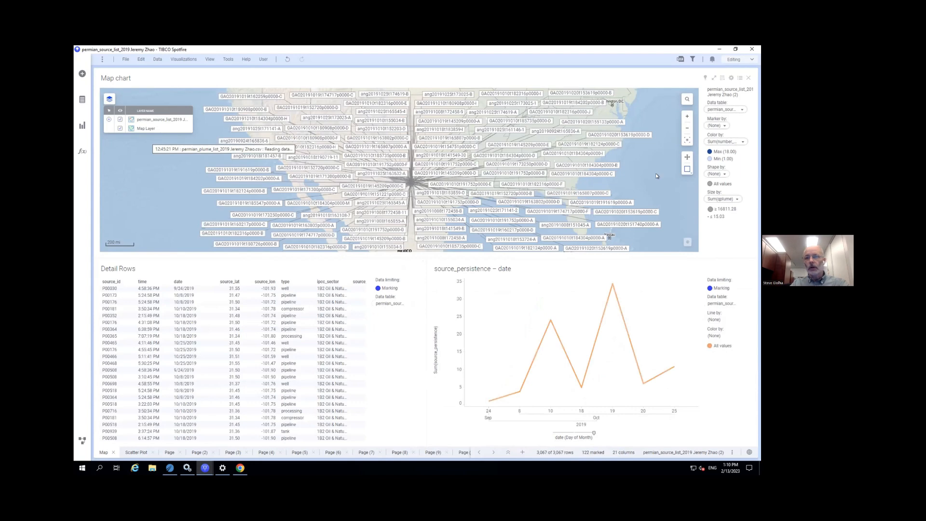
{"action": "left_click", "coordinate": [588, 204]}
{"action": "left_click_drag", "start_coordinate": [424, 180], "coordinate": [405, 191]}
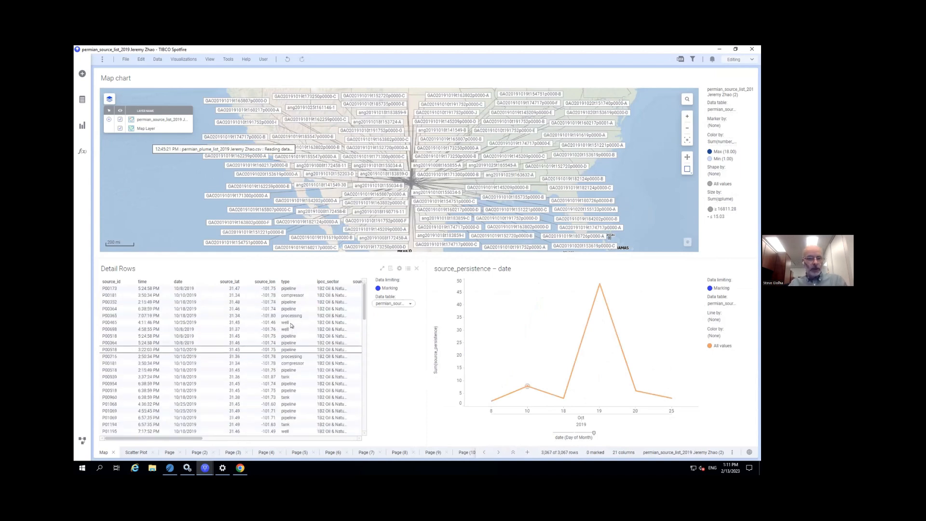
{"action": "left_click_drag", "start_coordinate": [291, 322], "coordinate": [291, 342]}
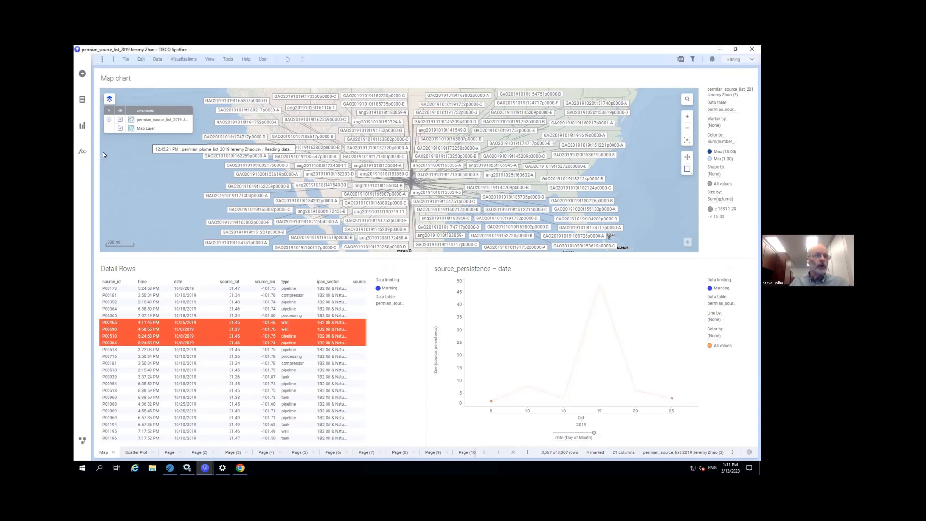
Rename the document's default marking as Map Marking
{"action": "left_click", "coordinate": [125, 60]}
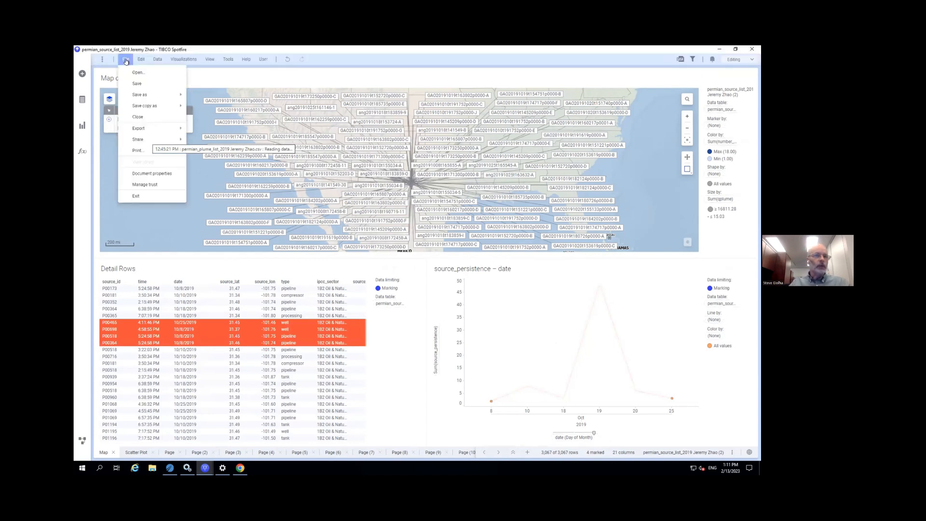
{"action": "left_click", "coordinate": [149, 173]}
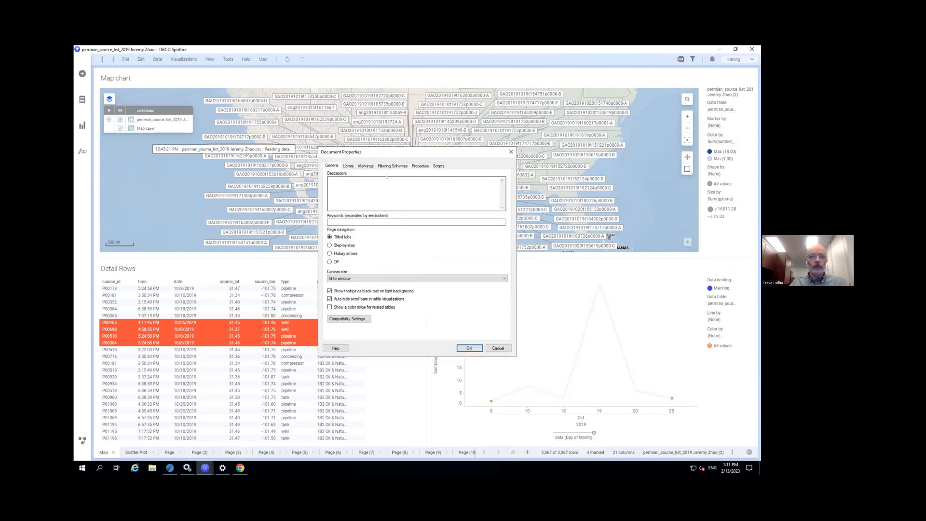
{"action": "left_click", "coordinate": [366, 165]}
{"action": "left_click", "coordinate": [338, 180]}
{"action": "left_click", "coordinate": [338, 184]}
{"action": "left_click", "coordinate": [338, 180]}
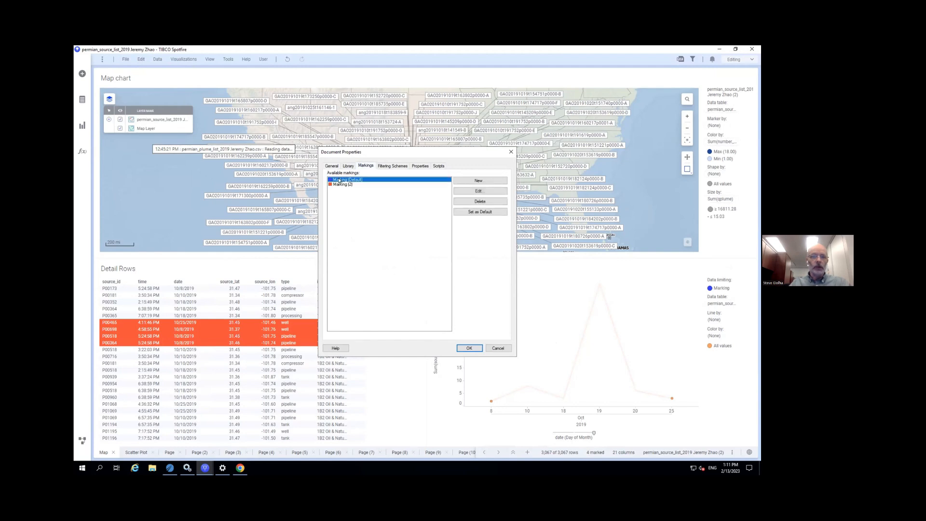
{"action": "left_click_drag", "start_coordinate": [495, 159], "coordinate": [533, 177]}
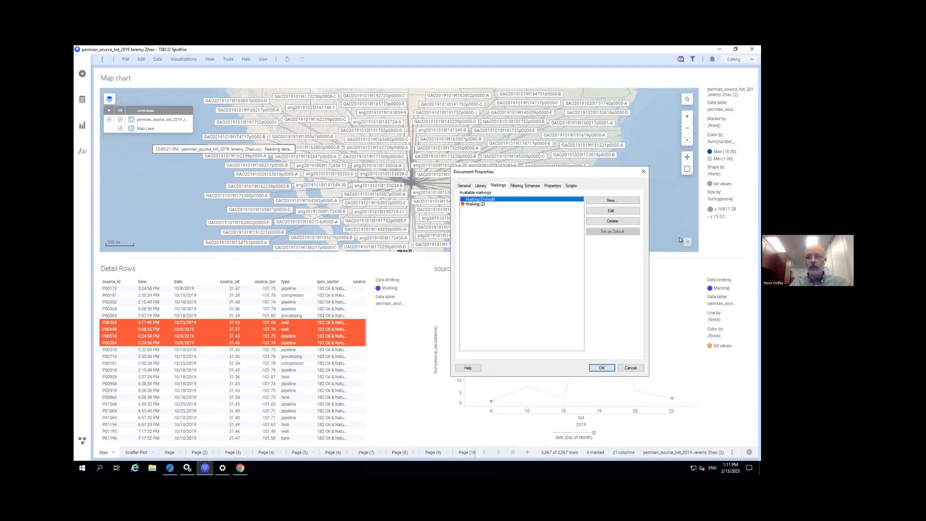
{"action": "left_click", "coordinate": [619, 212]}
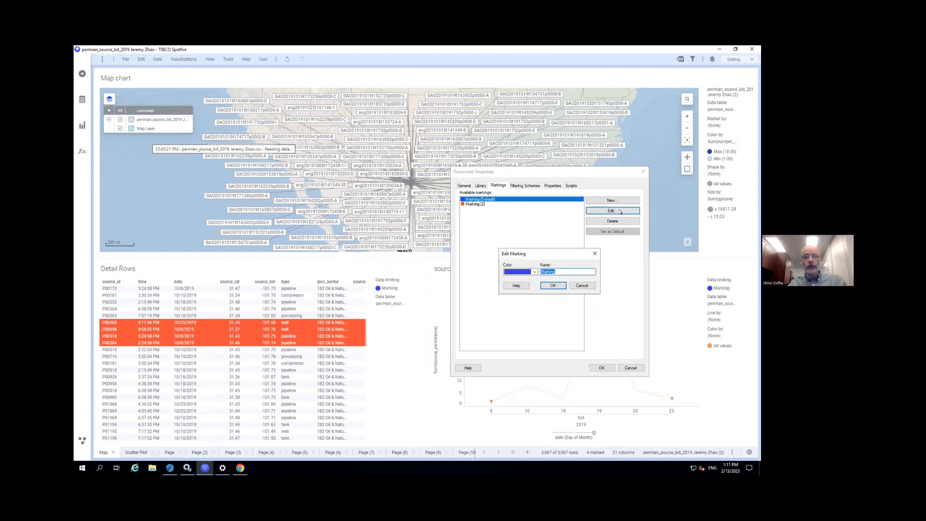
{"action": "type", "text": "Ma"}
Rename Marking (2) as Details Marking and apply the document property changes
{"action": "left_click", "coordinate": [474, 204]}
{"action": "left_click", "coordinate": [613, 210]}
{"action": "type", "text": "Details Marking"}
{"action": "left_click", "coordinate": [557, 286]}
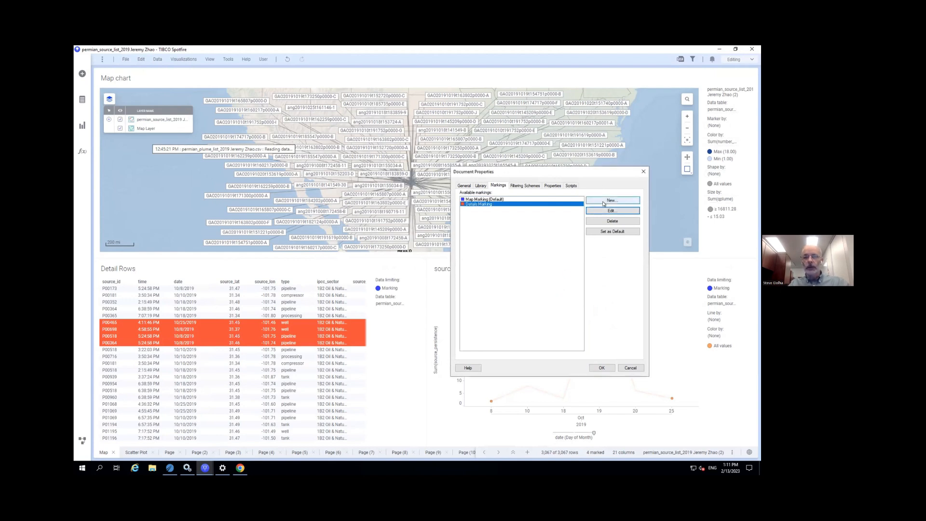
{"action": "left_click", "coordinate": [602, 367]}
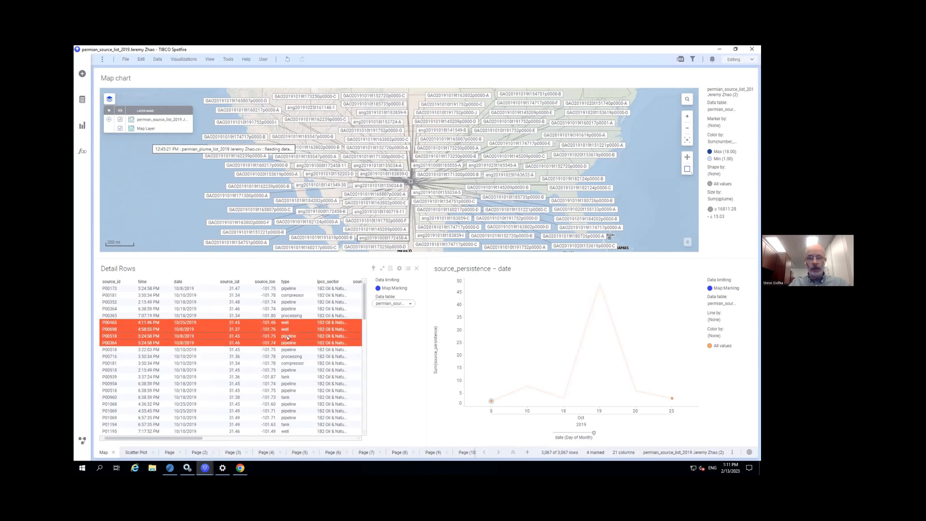
Clear the details marking from the line chart and mark five consecutive rows in the Detail Rows table
{"action": "left_click", "coordinate": [530, 340]}
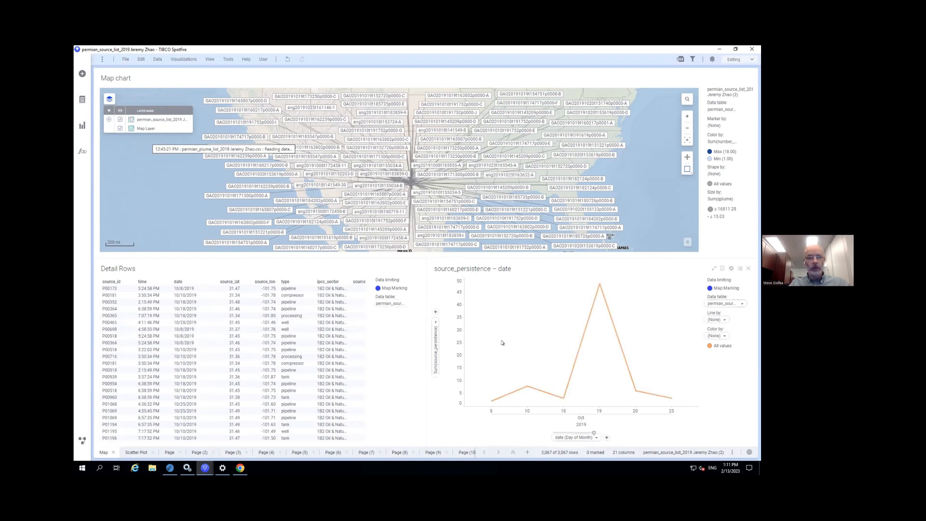
{"action": "left_click_drag", "start_coordinate": [299, 309], "coordinate": [298, 335]}
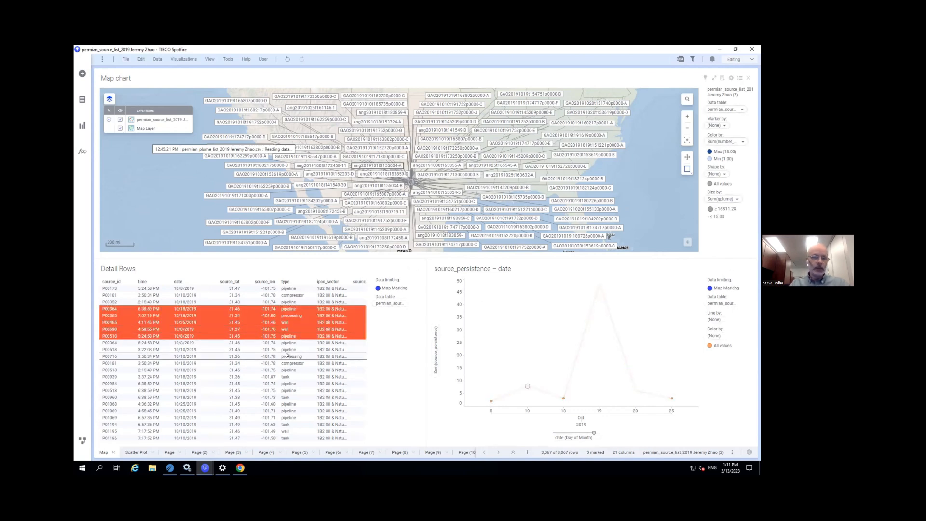
Set the marking of the source_persistence line chart to (None) in its data properties
{"action": "right_click", "coordinate": [616, 295]}
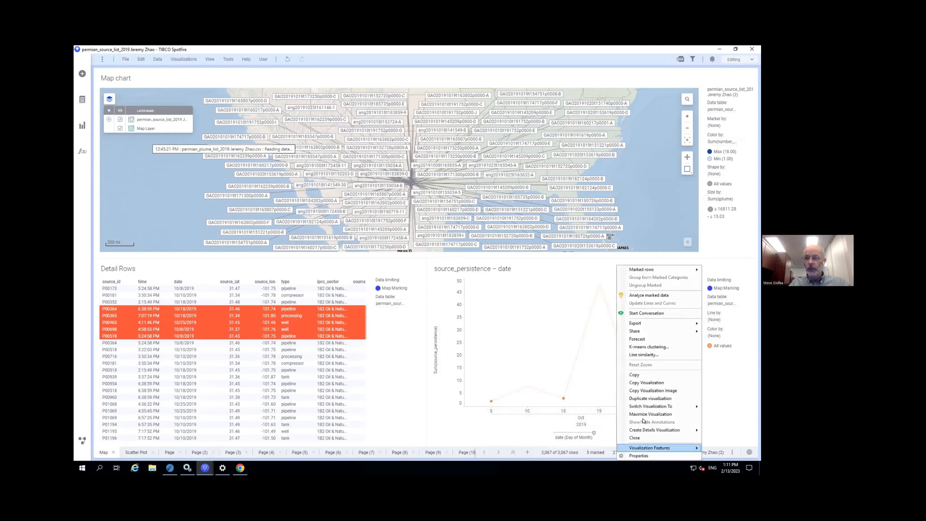
{"action": "left_click", "coordinate": [574, 287]}
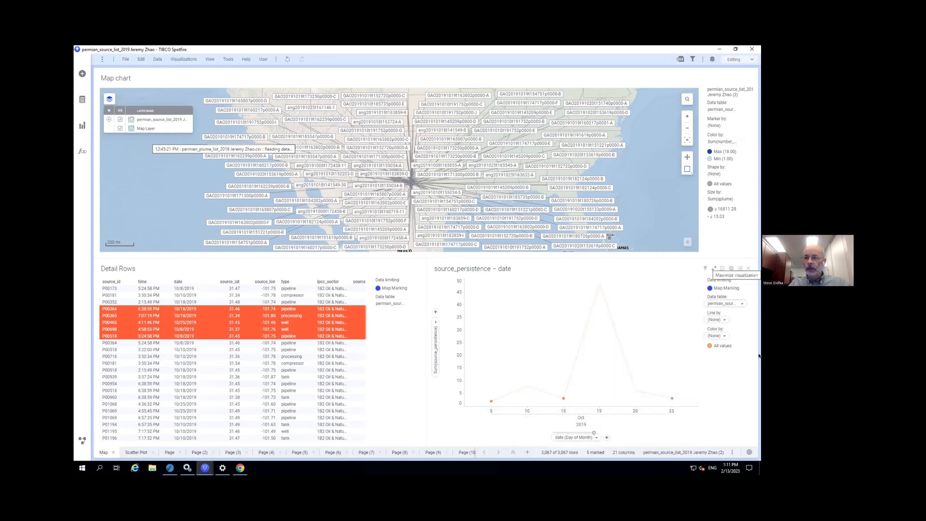
{"action": "left_click", "coordinate": [730, 269]}
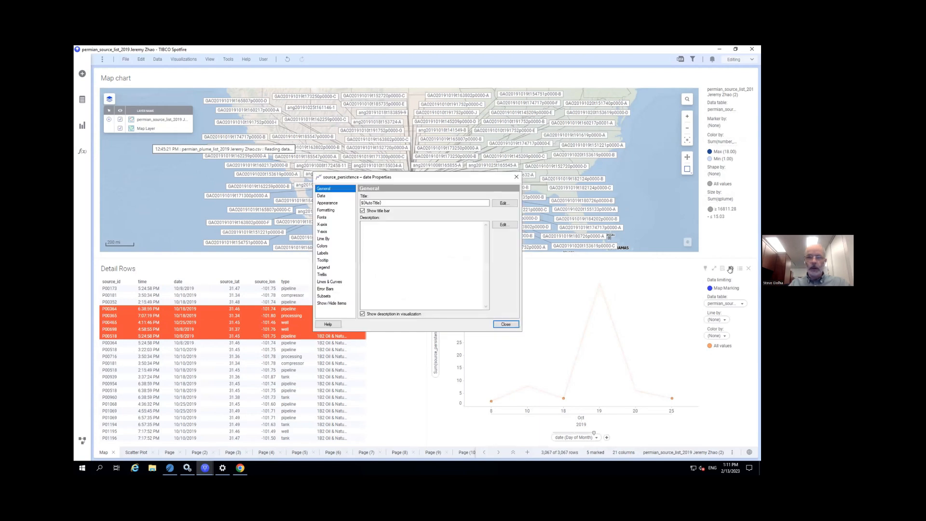
{"action": "left_click", "coordinate": [320, 195]}
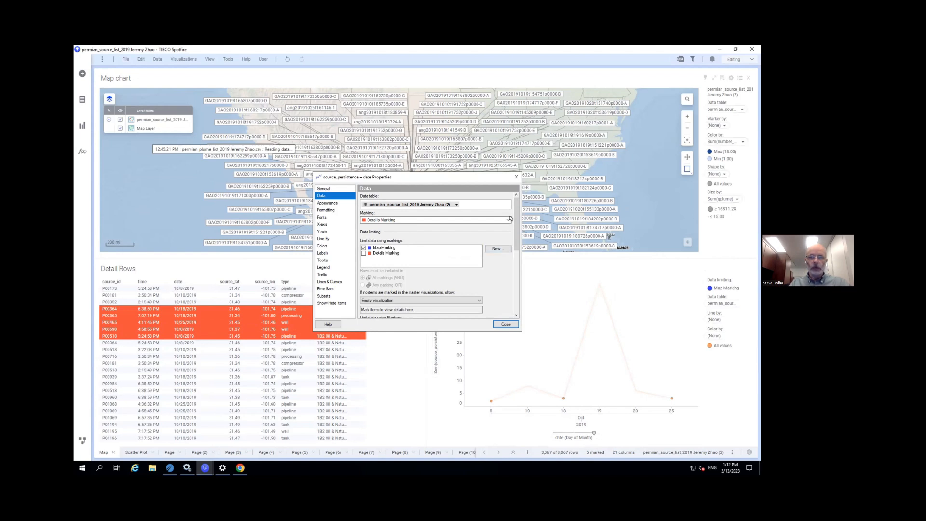
{"action": "left_click", "coordinate": [378, 220]}
{"action": "left_click", "coordinate": [377, 227]}
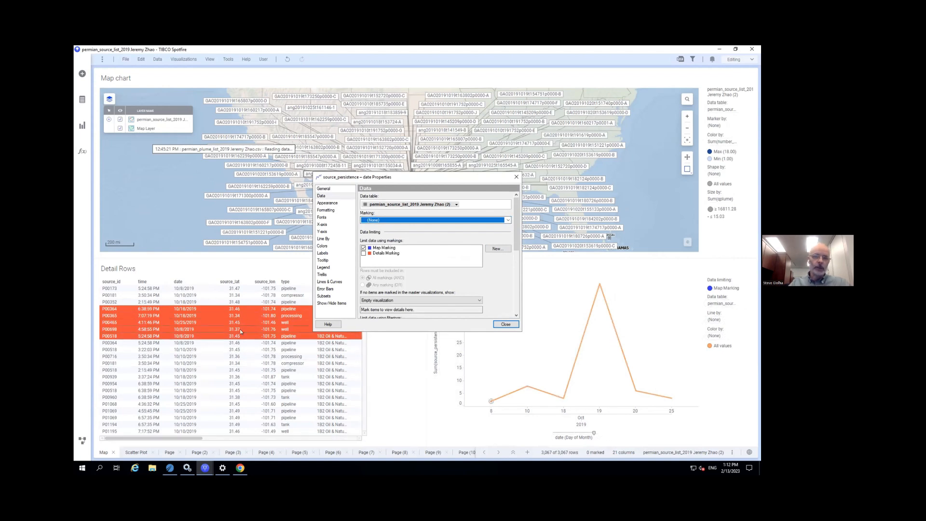
Limit the line chart's data using Details Marking instead of Map Marking, and close its properties
{"action": "left_click", "coordinate": [363, 248]}
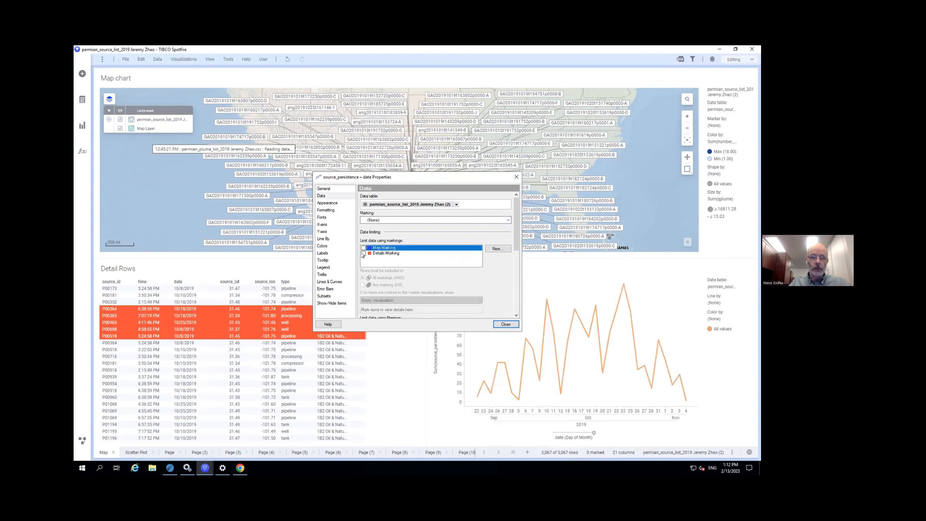
{"action": "left_click", "coordinate": [363, 254]}
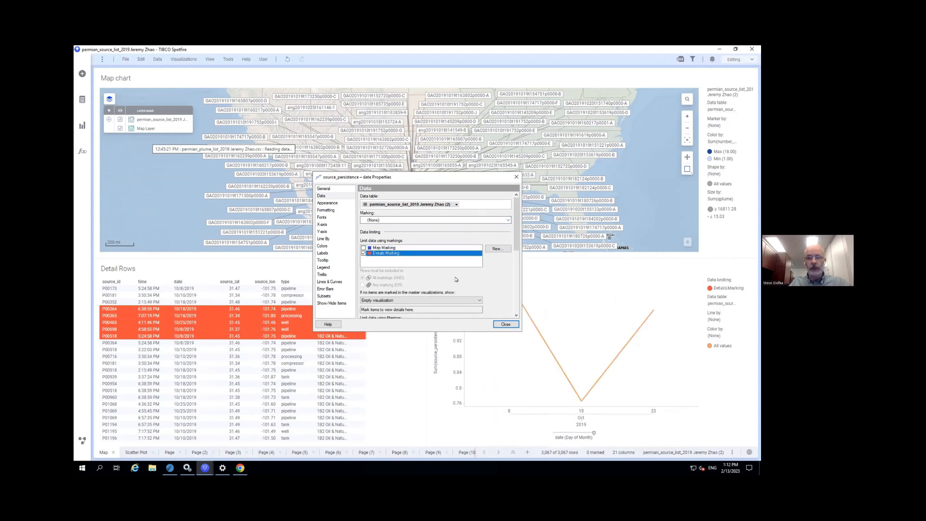
{"action": "left_click", "coordinate": [505, 324]}
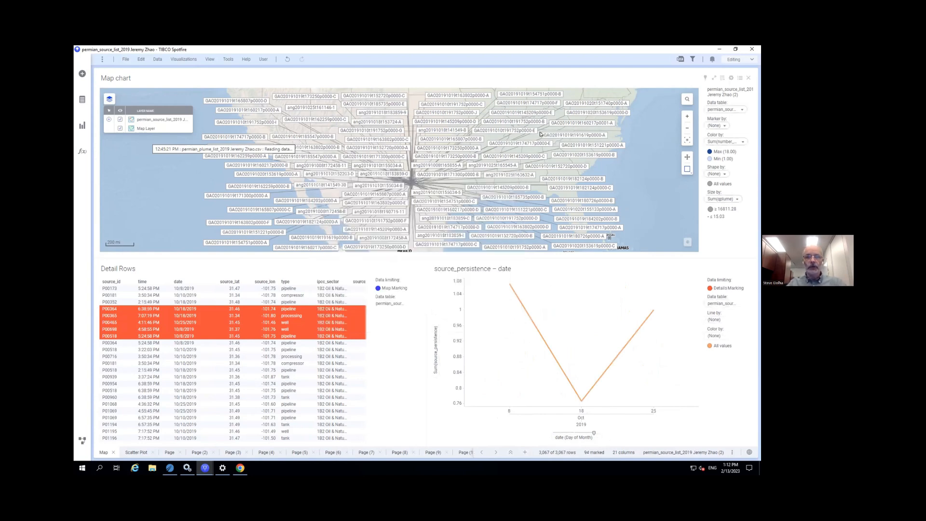
Clear the map marking, mark the single northernmost source point, and mark its row in the Detail Rows table
{"action": "left_click", "coordinate": [303, 238]}
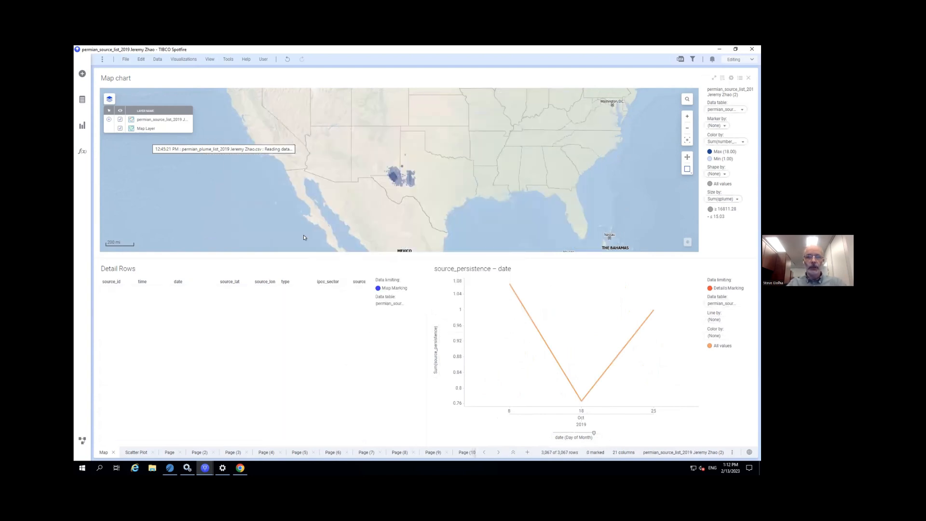
{"action": "left_click", "coordinate": [404, 154]}
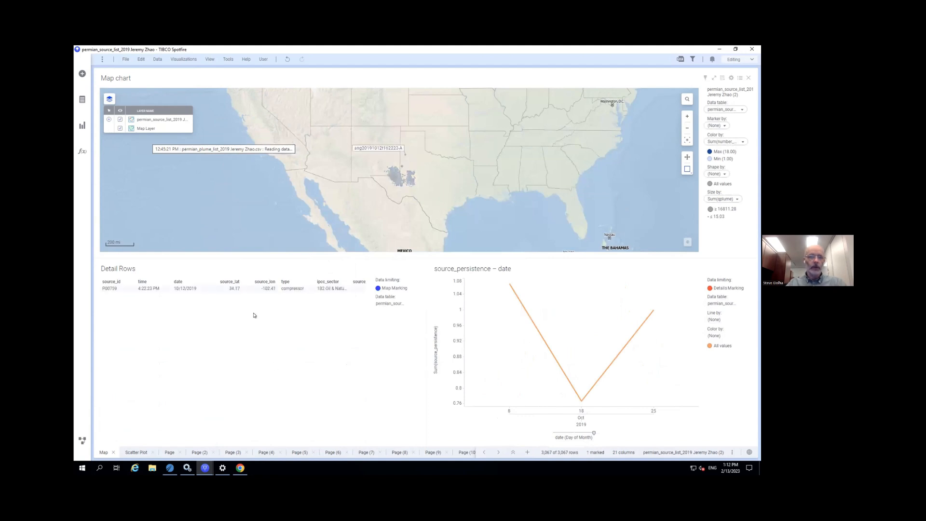
{"action": "left_click", "coordinate": [232, 289]}
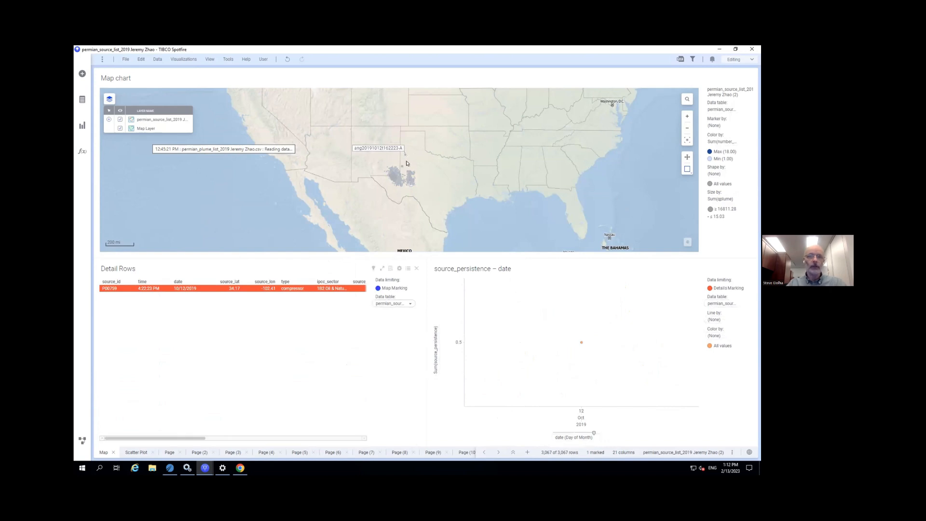
Mark part of the main Texas source cluster on the map and eleven consecutive rows in the Detail Rows table
{"action": "left_click_drag", "start_coordinate": [404, 165], "coordinate": [421, 182]}
{"action": "left_click_drag", "start_coordinate": [247, 322], "coordinate": [248, 392]}
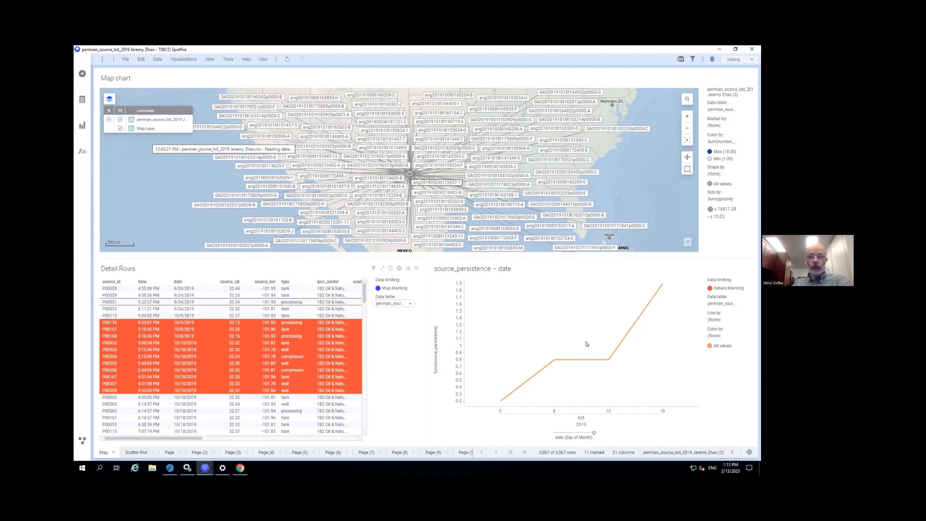
Limit the line chart's data by Map Marking as well as Details Marking, including rows from Any marking (OR)
{"action": "left_click", "coordinate": [570, 341]}
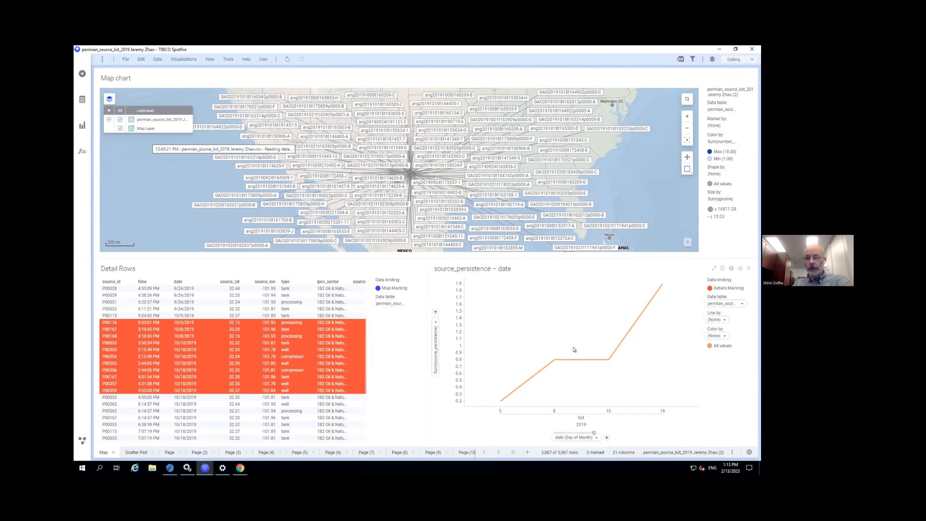
{"action": "right_click", "coordinate": [571, 347]}
{"action": "left_click", "coordinate": [731, 270]}
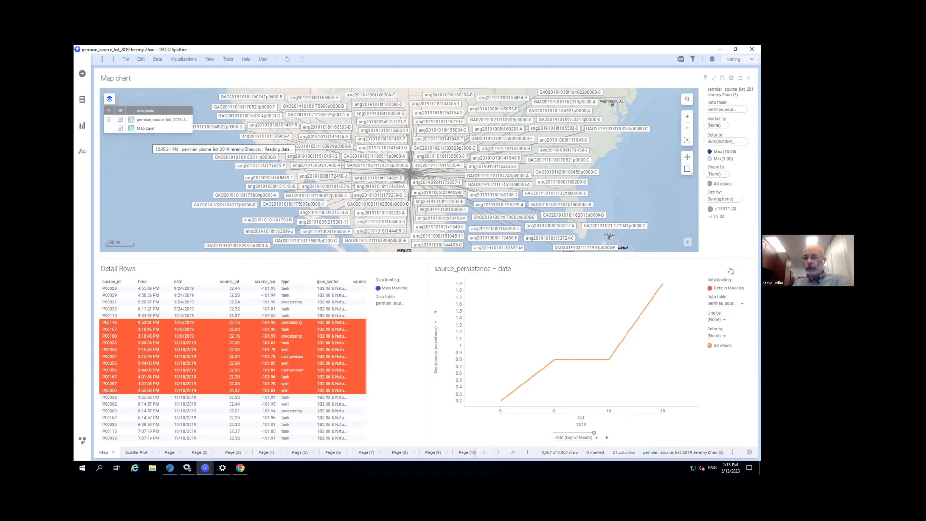
{"action": "left_click", "coordinate": [731, 269]}
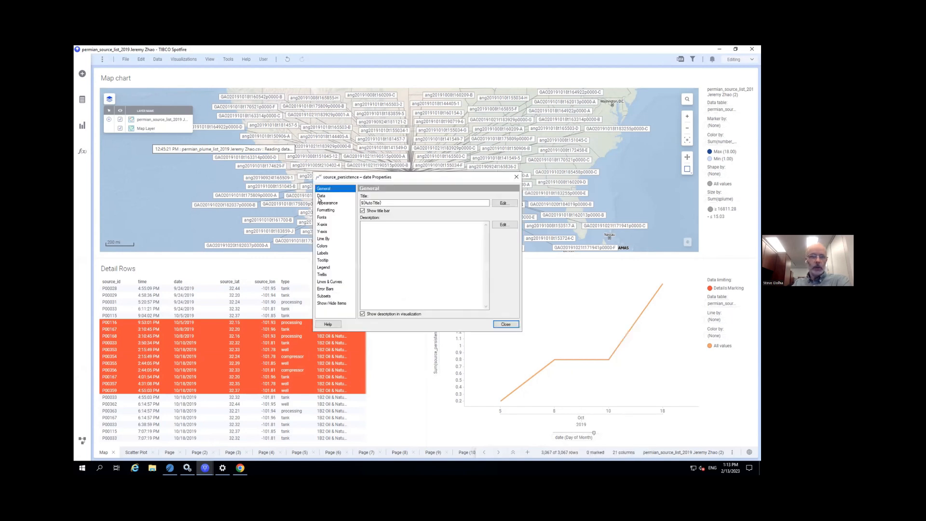
{"action": "left_click", "coordinate": [320, 196]}
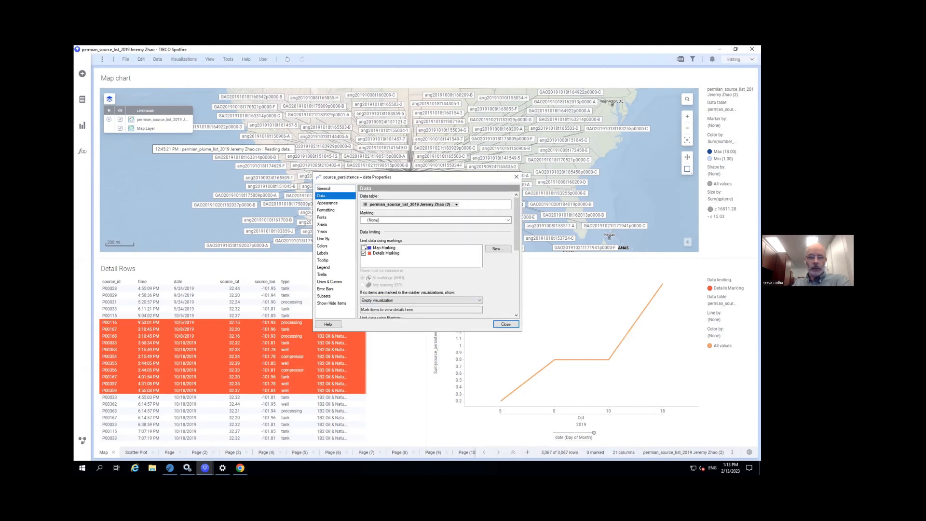
{"action": "left_click", "coordinate": [363, 249]}
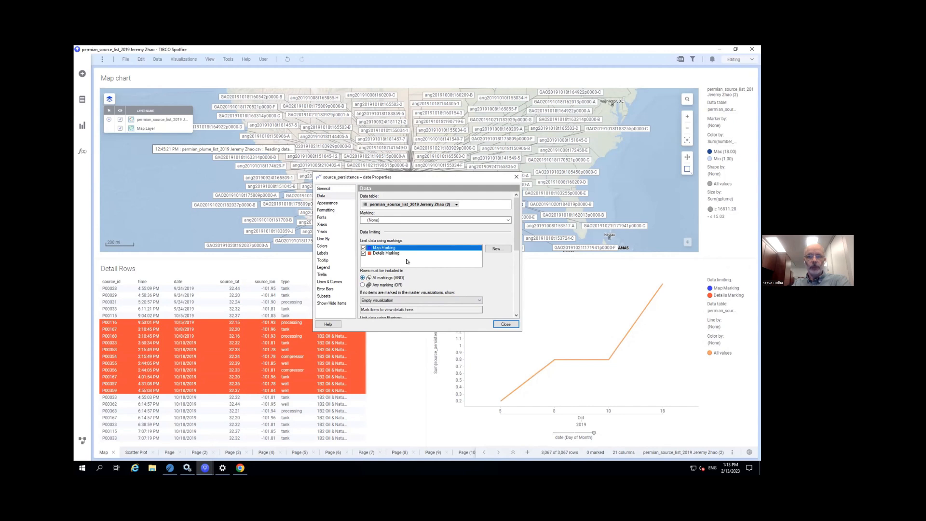
{"action": "left_click", "coordinate": [363, 285]}
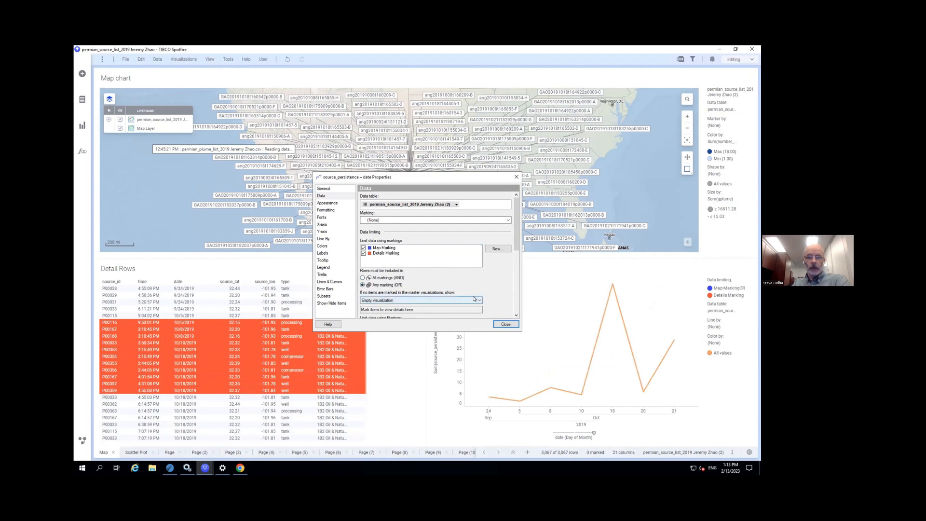
Examine the options for what the line chart shows when no items are marked in the master visualizations
{"action": "scroll", "coordinate": [518, 262], "scroll_direction": "down", "scroll_amount": 3}
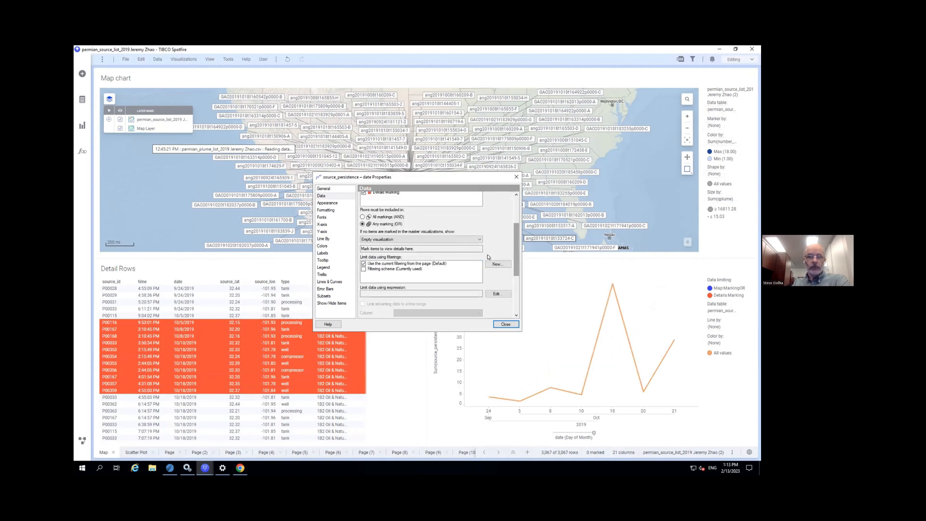
{"action": "left_click", "coordinate": [475, 239]}
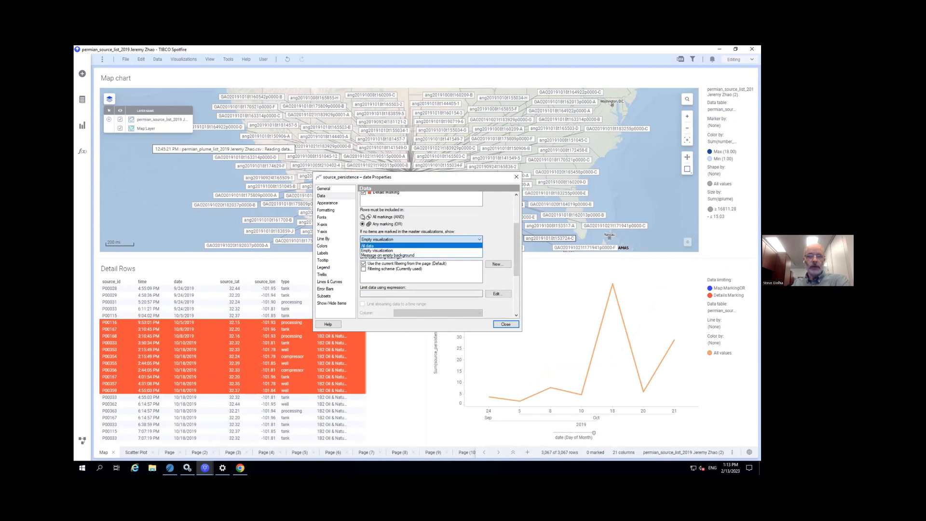
{"action": "left_click", "coordinate": [363, 216]}
{"action": "scroll", "coordinate": [361, 236], "scroll_direction": "up", "scroll_amount": 2}
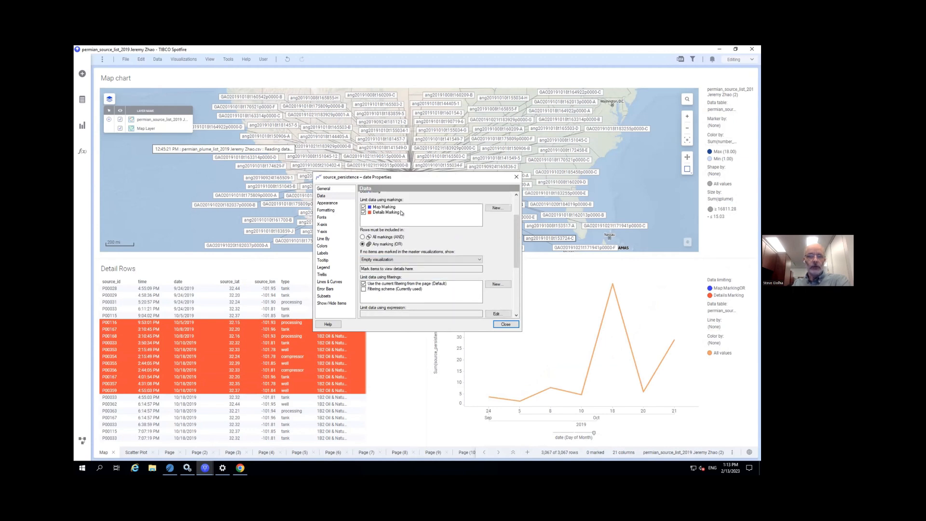
Limit the line chart's data by Details Marking only and choose Message on empty background for when no items are marked
{"action": "left_click", "coordinate": [363, 214]}
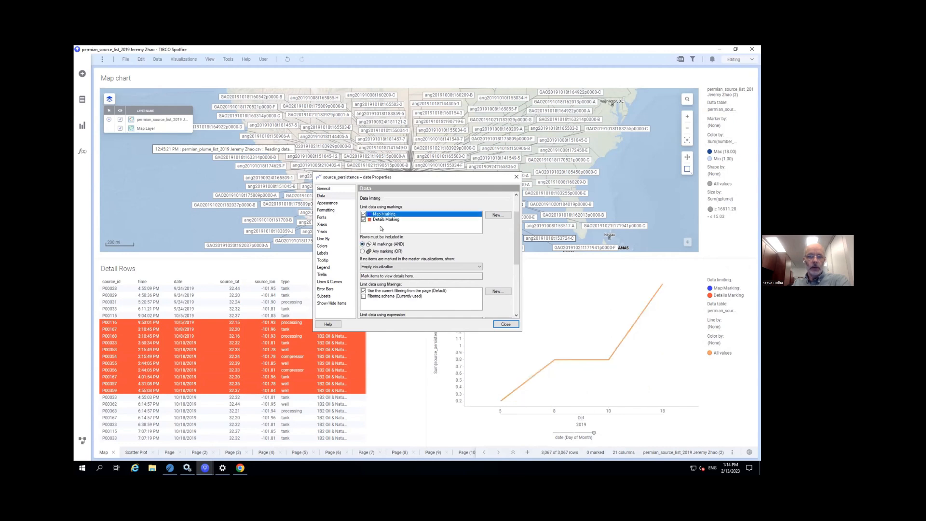
{"action": "left_click", "coordinate": [453, 266]}
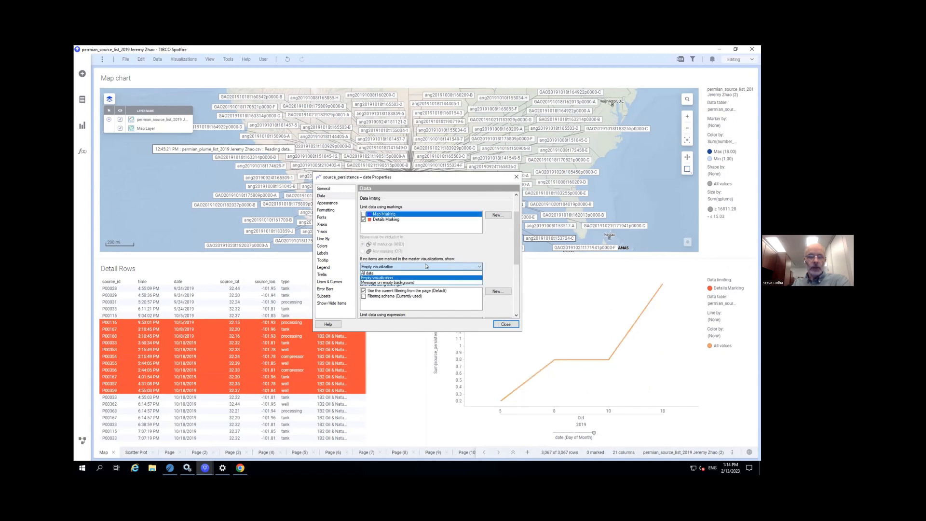
{"action": "left_click", "coordinate": [370, 273]}
{"action": "left_click", "coordinate": [391, 267]}
{"action": "left_click", "coordinate": [381, 279]}
Change the line chart's empty-state message to "Mark items on list to left to view details here." and close its properties
{"action": "double_click", "coordinate": [376, 276]}
{"action": "left_click", "coordinate": [372, 275]}
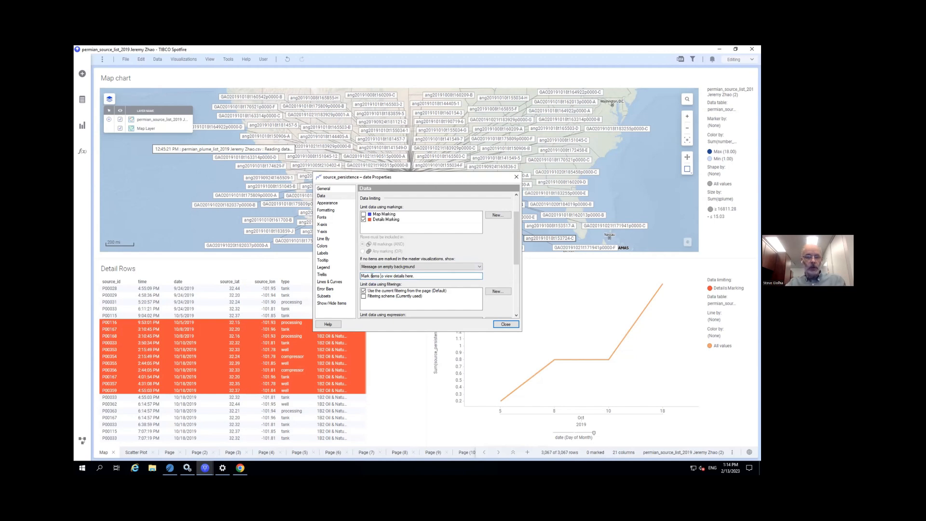
{"action": "type", "text": "on list to left"}
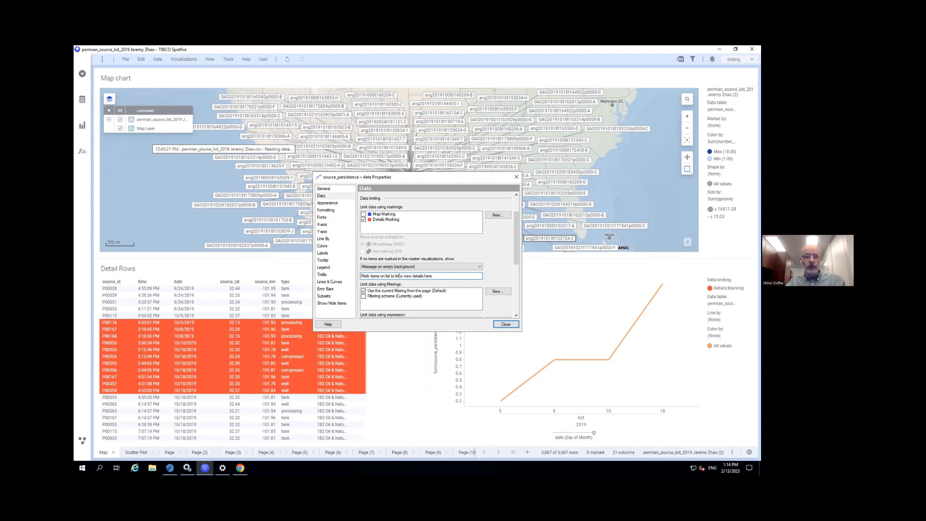
{"action": "left_click", "coordinate": [505, 324]}
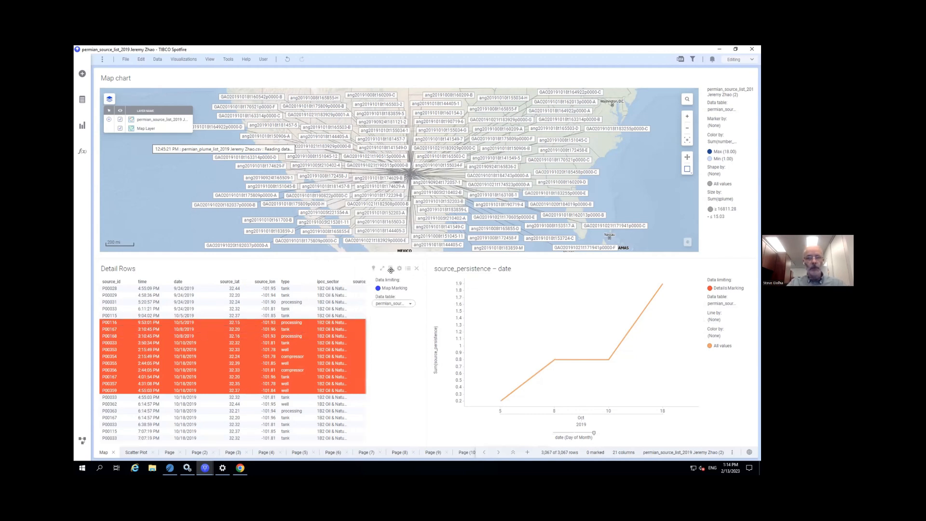
Unmark all rows in the Detail Rows table and mark twelve consecutive rows starting with the 6:11:21 PM row of 9/24/2019
{"action": "right_click", "coordinate": [328, 290]}
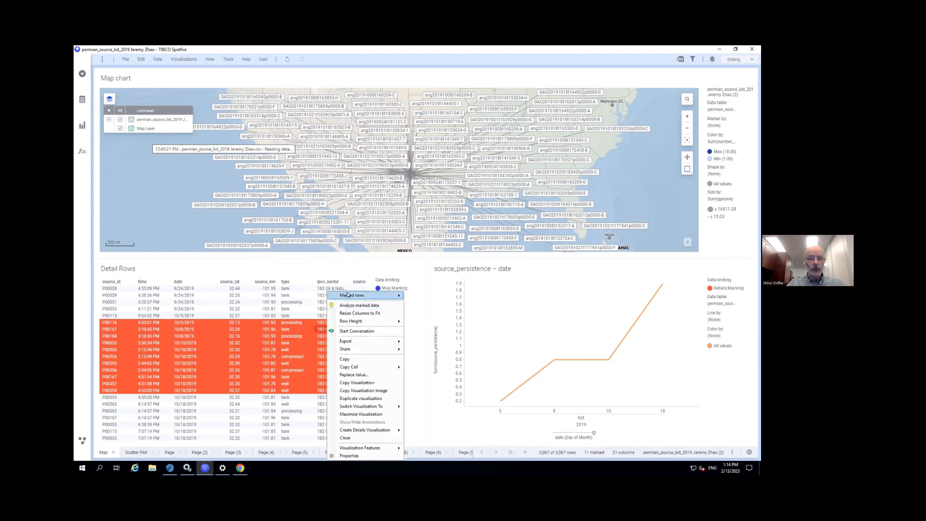
{"action": "mouse_move", "coordinate": [348, 295]}
{"action": "left_click", "coordinate": [426, 296]}
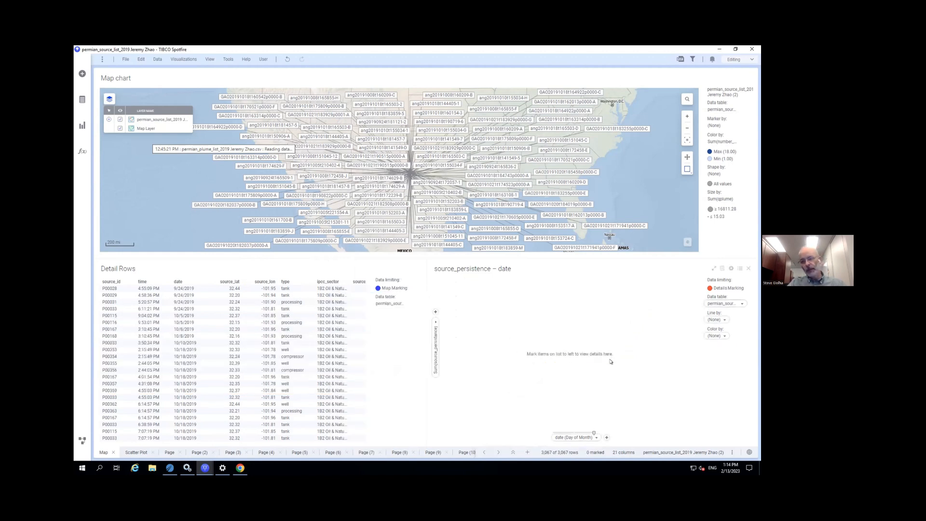
{"action": "left_click_drag", "start_coordinate": [173, 315], "coordinate": [189, 386]}
Sort the Detail Rows table by type in ascending order
{"action": "left_click", "coordinate": [286, 282]}
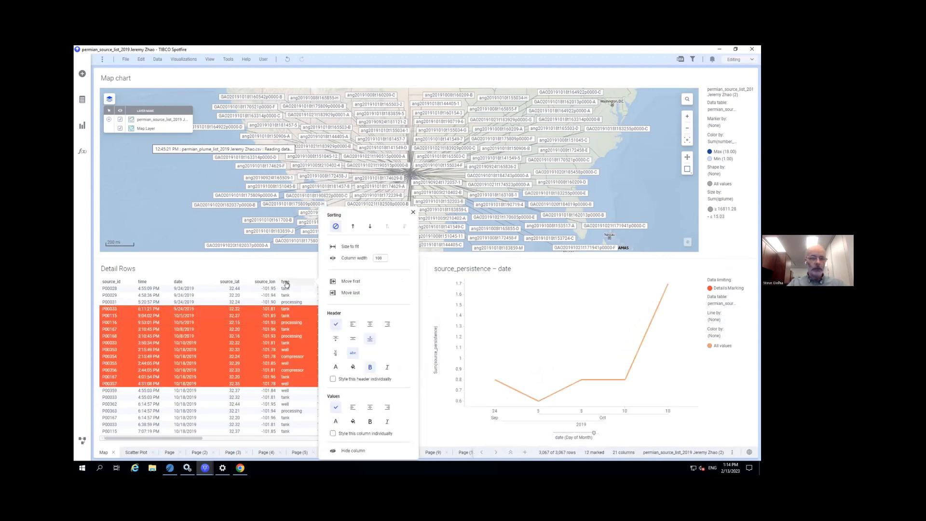
{"action": "left_click", "coordinate": [352, 227]}
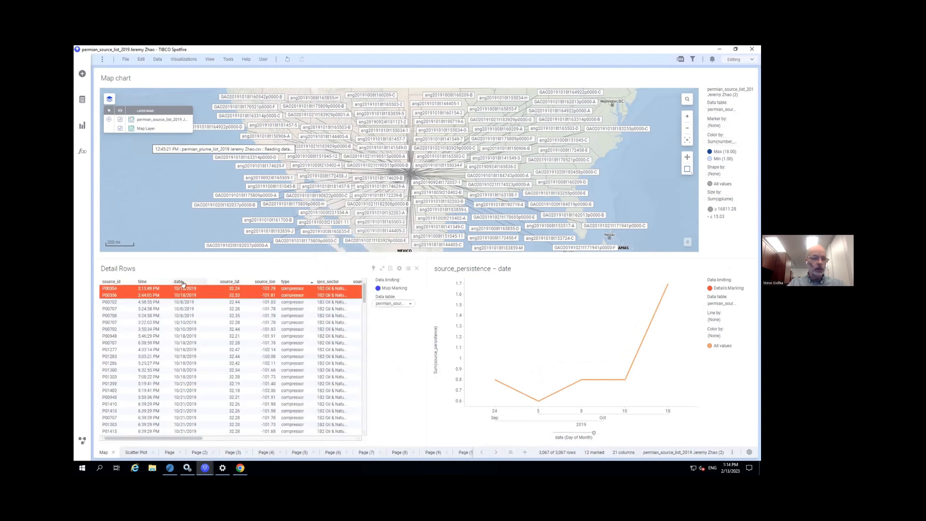
{"action": "left_click", "coordinate": [223, 282]}
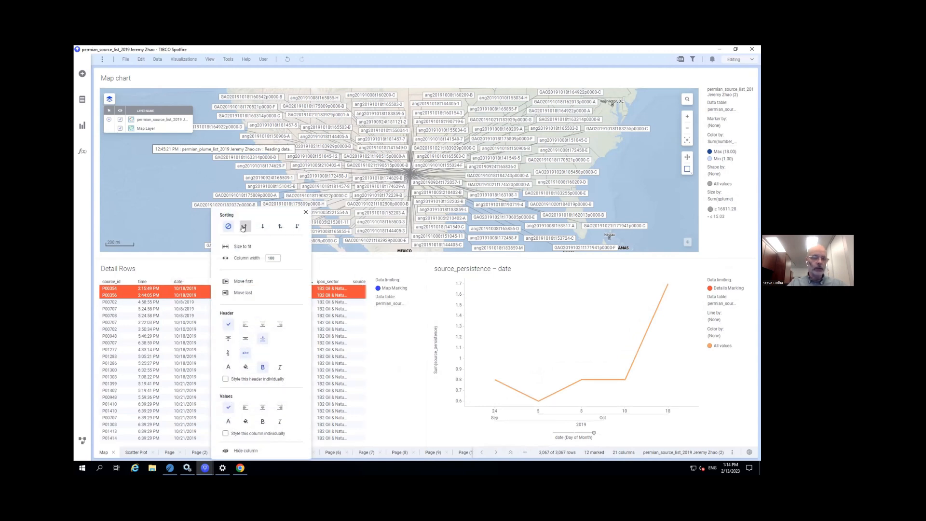
{"action": "left_click", "coordinate": [162, 264]}
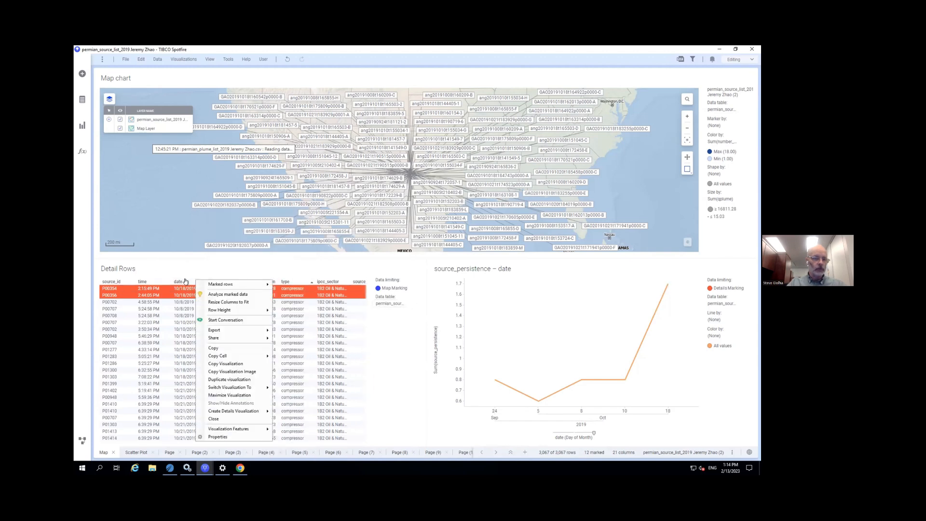
Sort the Detail Rows table ascending by date, adding time and type as further ascending sort levels
{"action": "left_click", "coordinate": [195, 280]}
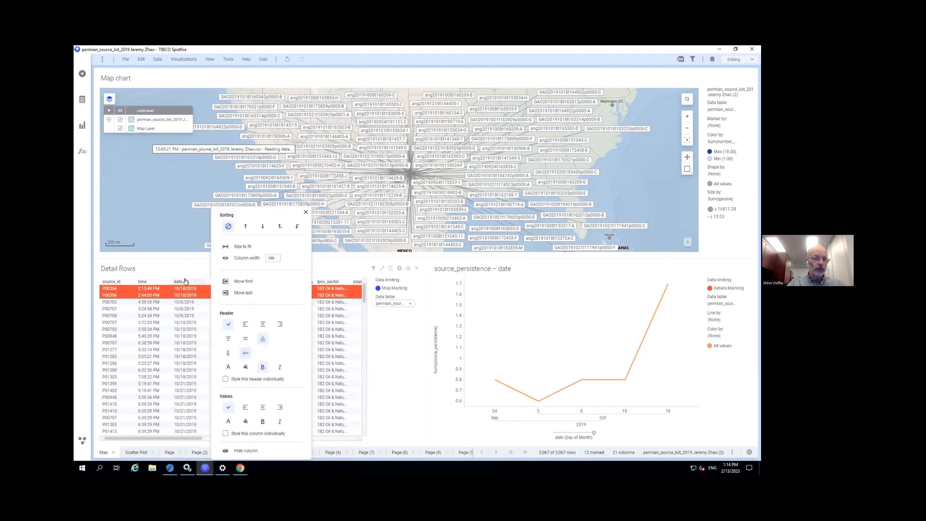
{"action": "left_click", "coordinate": [245, 227]}
{"action": "left_click", "coordinate": [155, 280]}
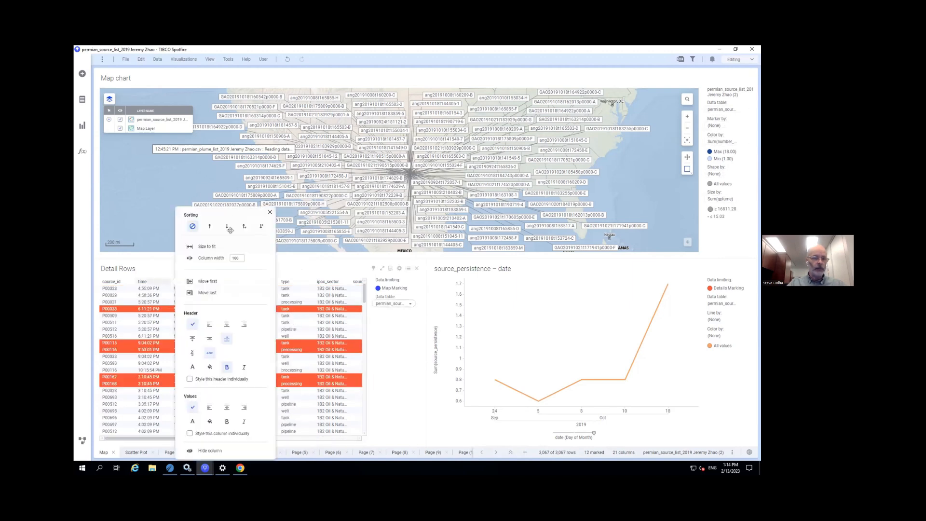
{"action": "left_click", "coordinate": [244, 226]}
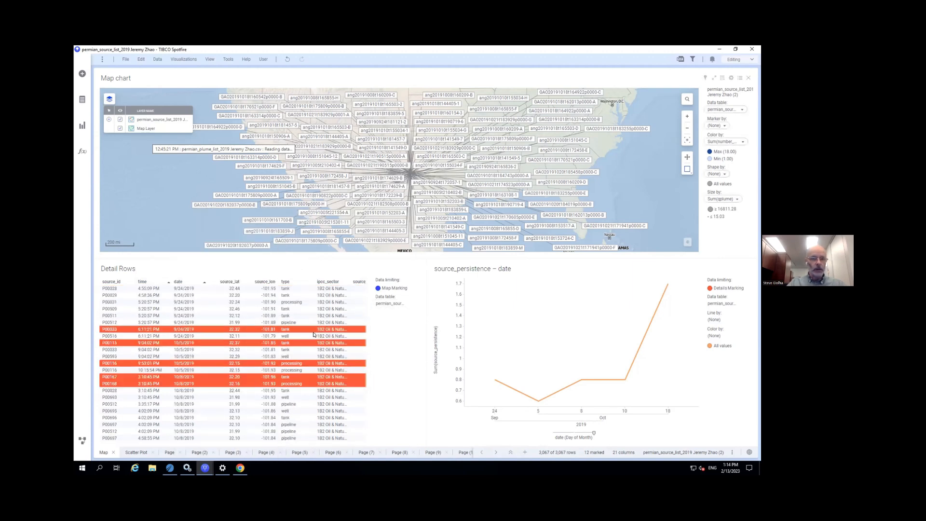
{"action": "left_click", "coordinate": [286, 282]}
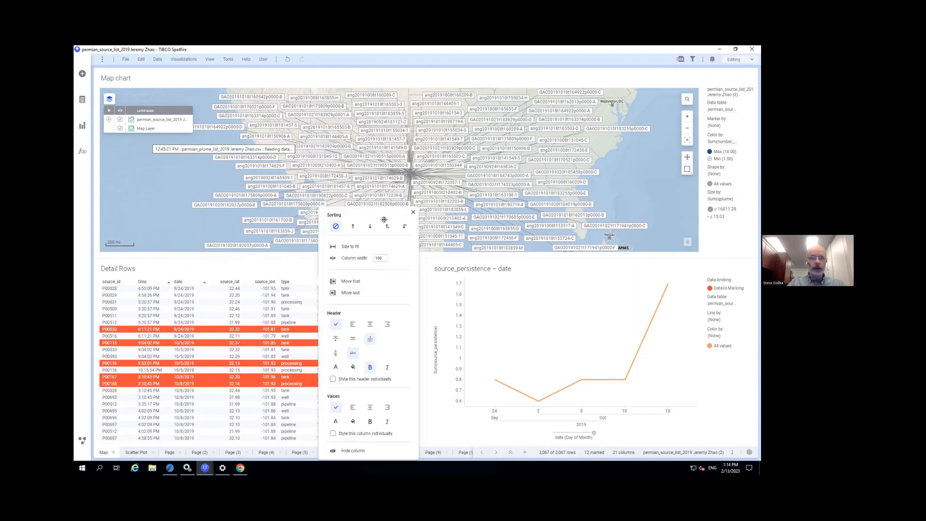
{"action": "left_click", "coordinate": [384, 229]}
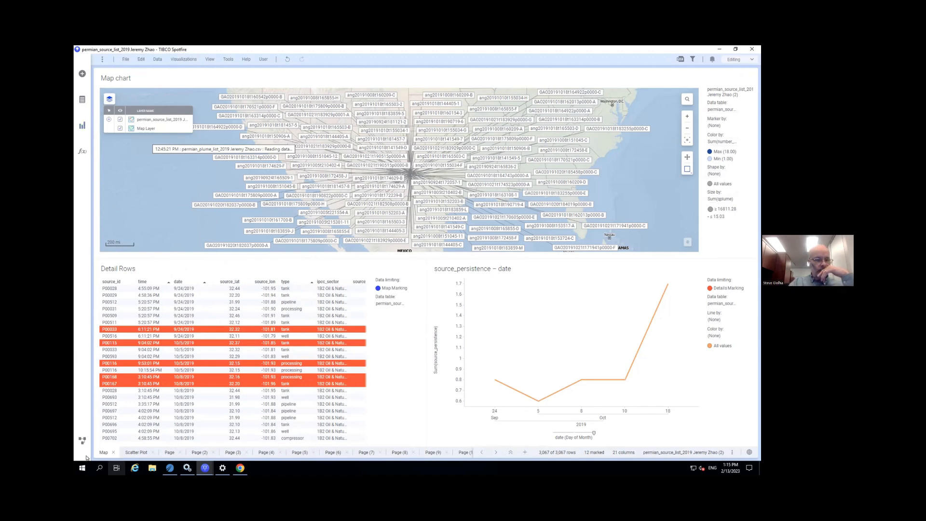
{"action": "left_click", "coordinate": [79, 442]}
{"action": "left_click", "coordinate": [79, 443]}
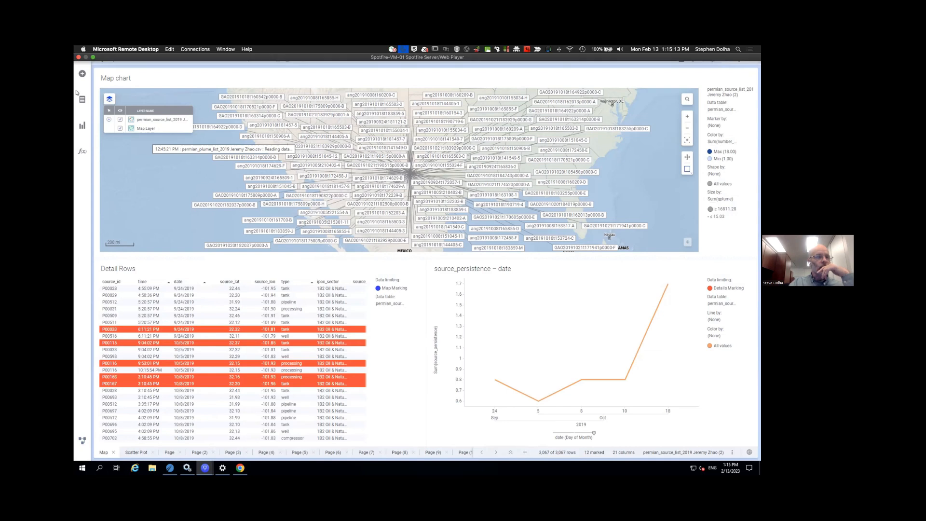
{"action": "left_click", "coordinate": [80, 126]}
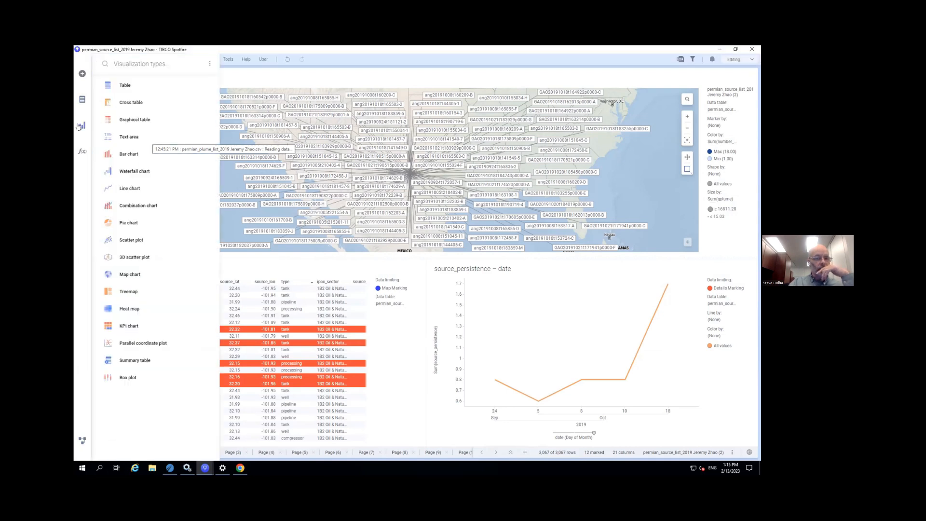
{"action": "left_click", "coordinate": [80, 126]}
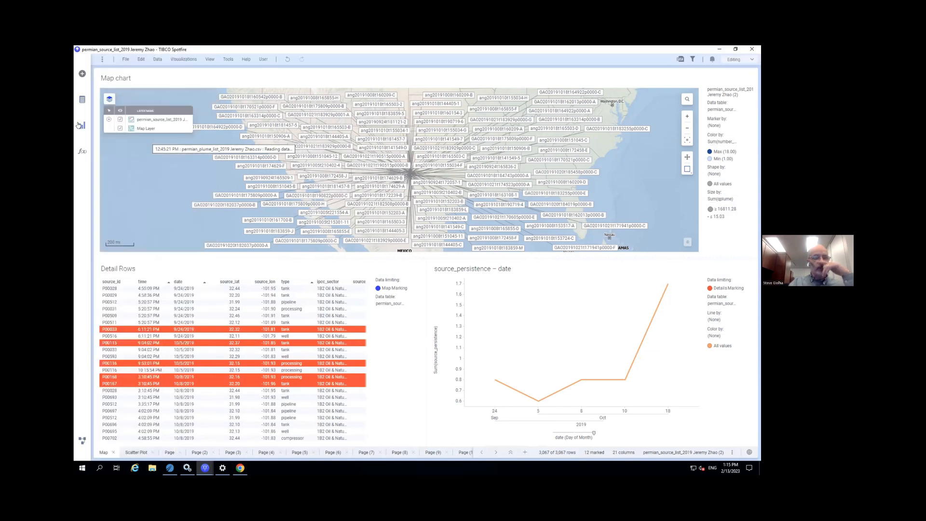
Switch to Firefox, search for "spotfire mod download" in a new tab and open TIBCO's Spotfire Mods page
{"action": "key", "text": "ctrl+Left"}
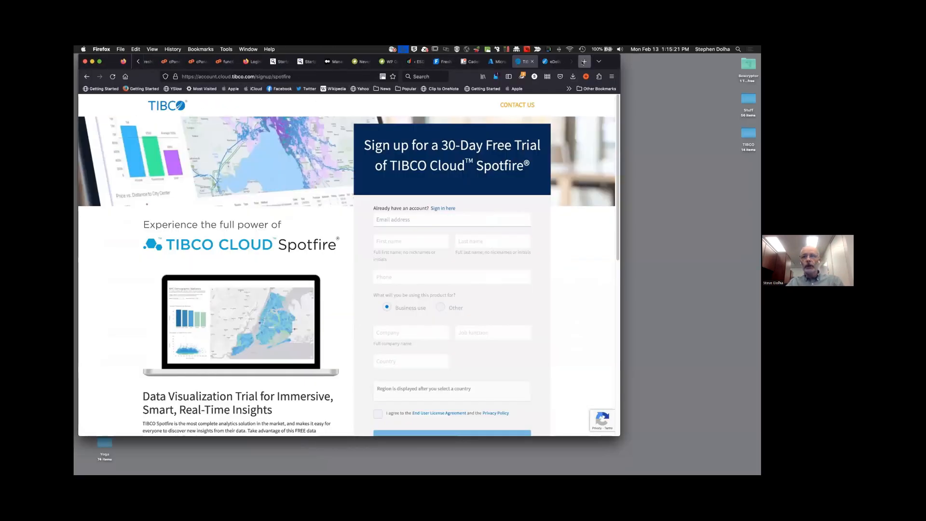
{"action": "left_click", "coordinate": [584, 62]}
{"action": "type", "text": "spoti"}
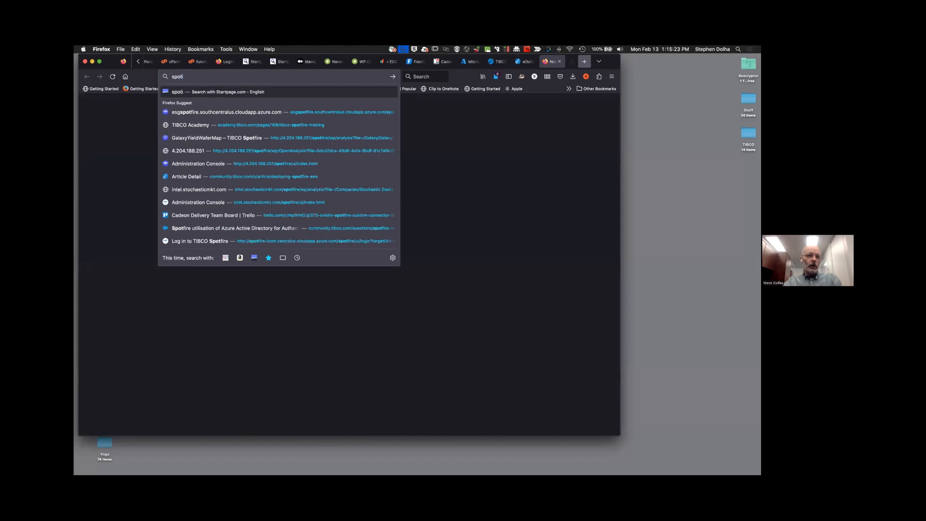
{"action": "key", "text": "BackSpace"}
{"action": "type", "text": "fire "}
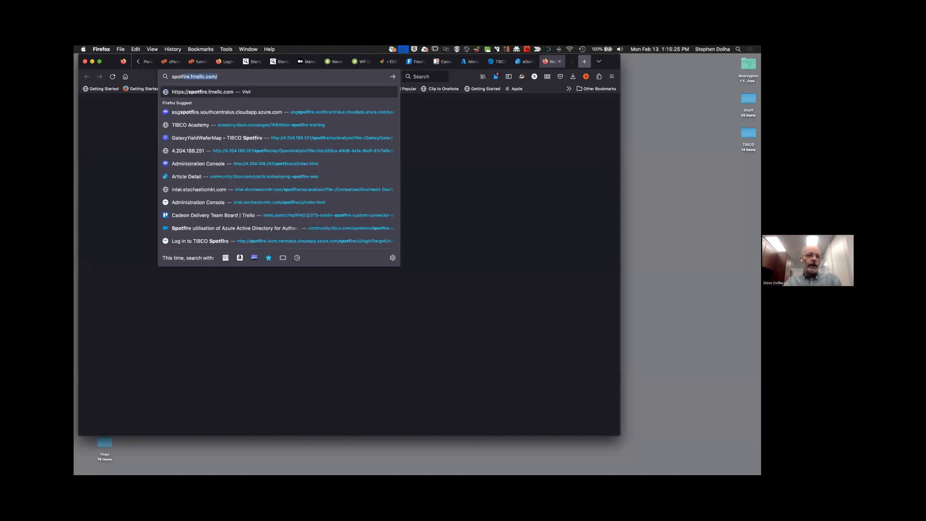
{"action": "type", "text": "mod vu"}
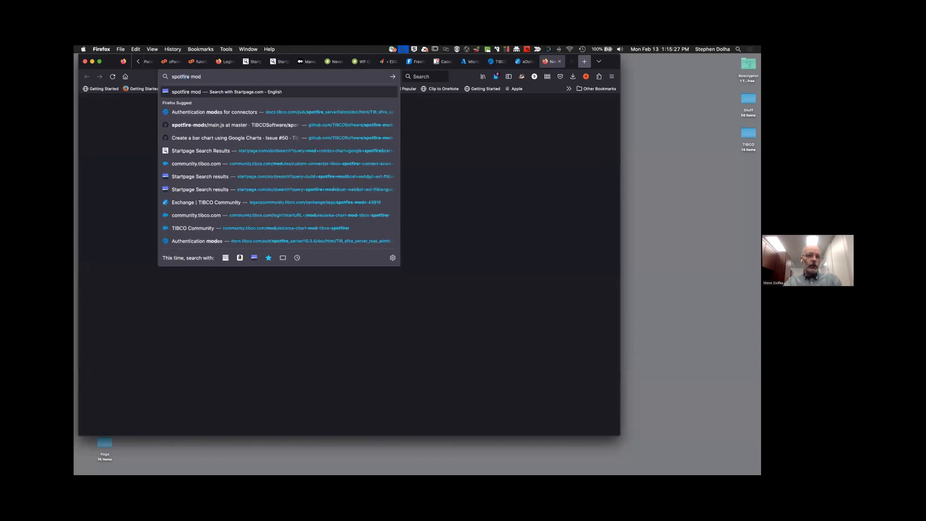
{"action": "key", "text": "BackSpace"}
{"action": "key", "text": "BackSpace"}
{"action": "type", "text": "download"}
{"action": "key", "text": "Return"}
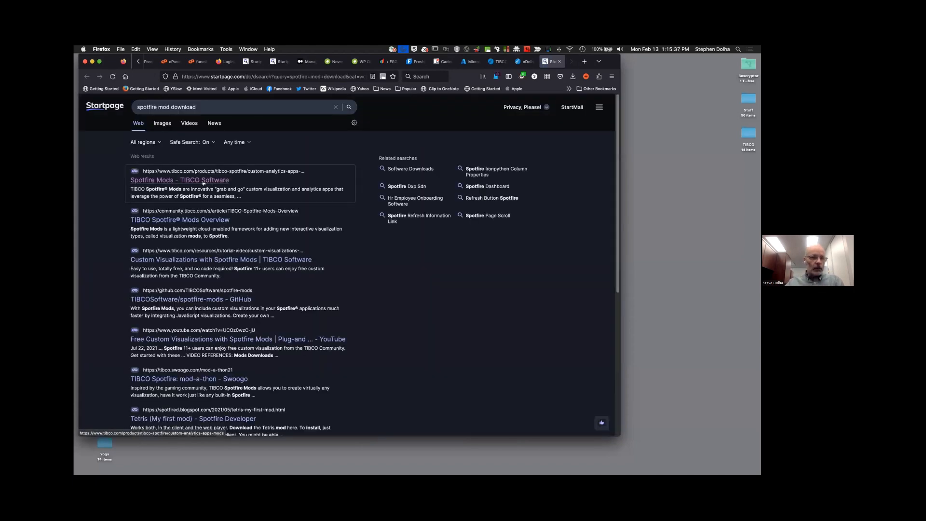
{"action": "left_click", "coordinate": [203, 181]}
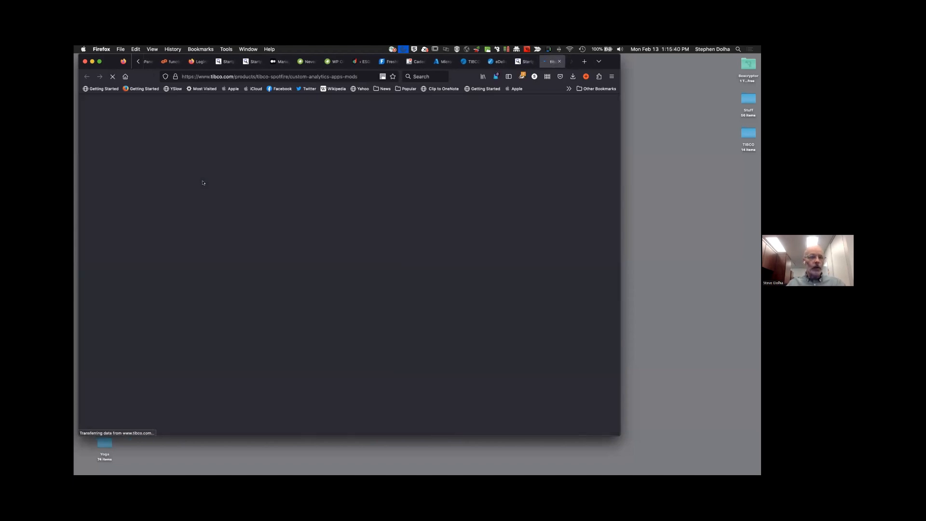
Switch back to Spotfire and open the list of built-in visualization types
{"action": "key", "text": "ctrl+Right"}
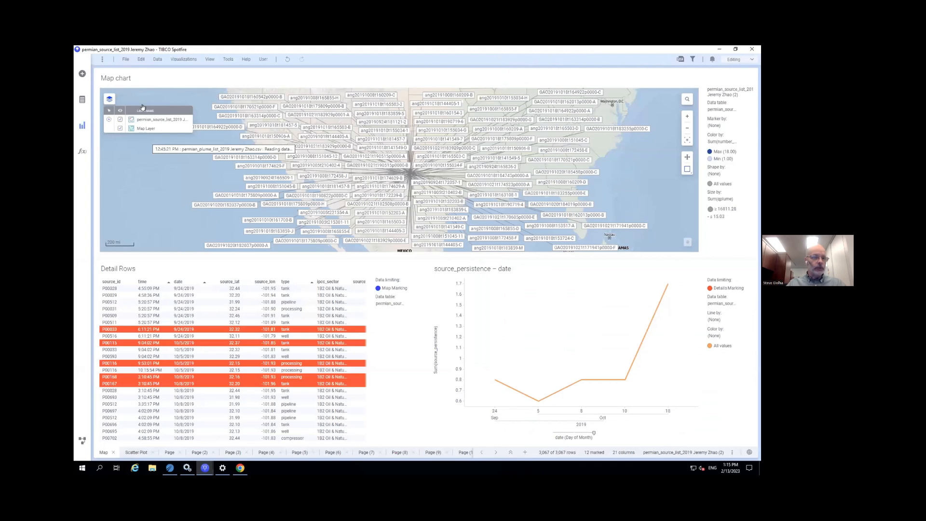
{"action": "left_click", "coordinate": [82, 126]}
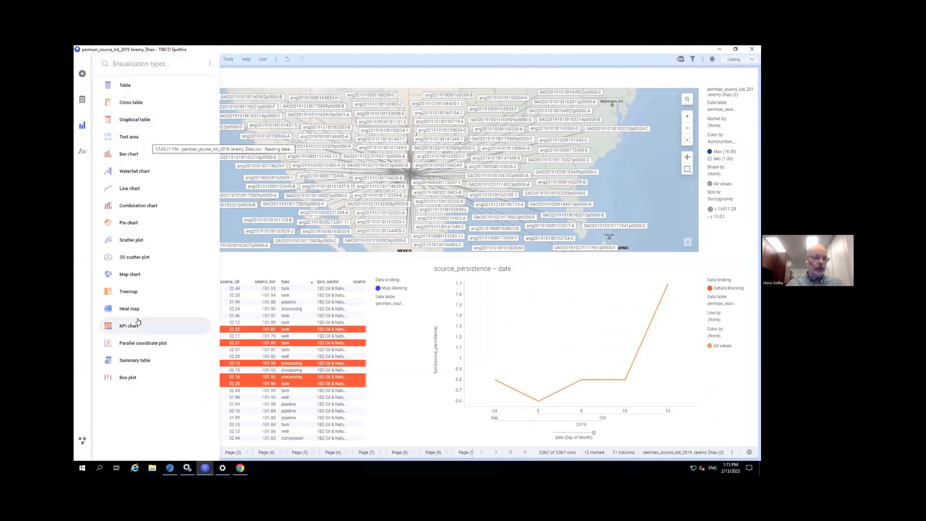
Return to Firefox and examine the mods offered on the TIBCO Spotfire Mods page, from the featured mod through the whole catalogue
{"action": "key", "text": "ctrl+Left"}
{"action": "scroll", "coordinate": [271, 309], "scroll_direction": "down", "scroll_amount": 3}
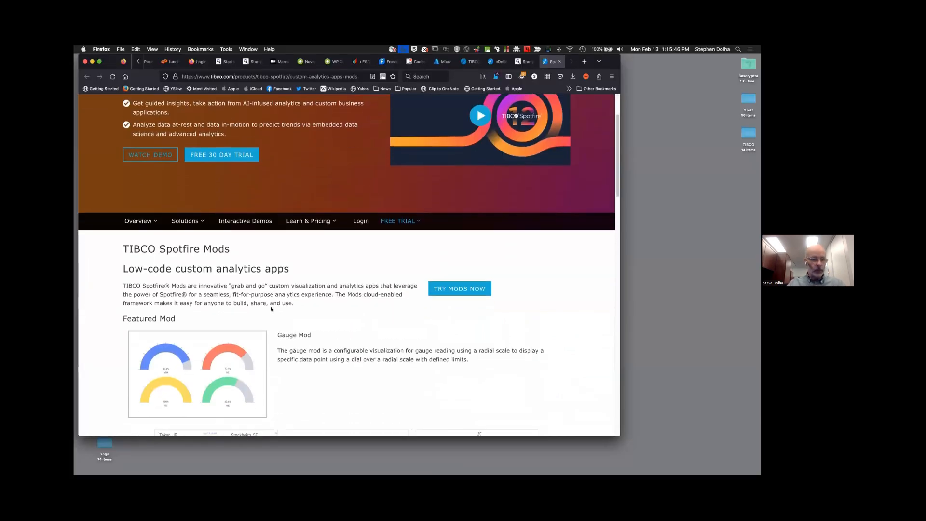
{"action": "scroll", "coordinate": [271, 309], "scroll_direction": "down", "scroll_amount": 4}
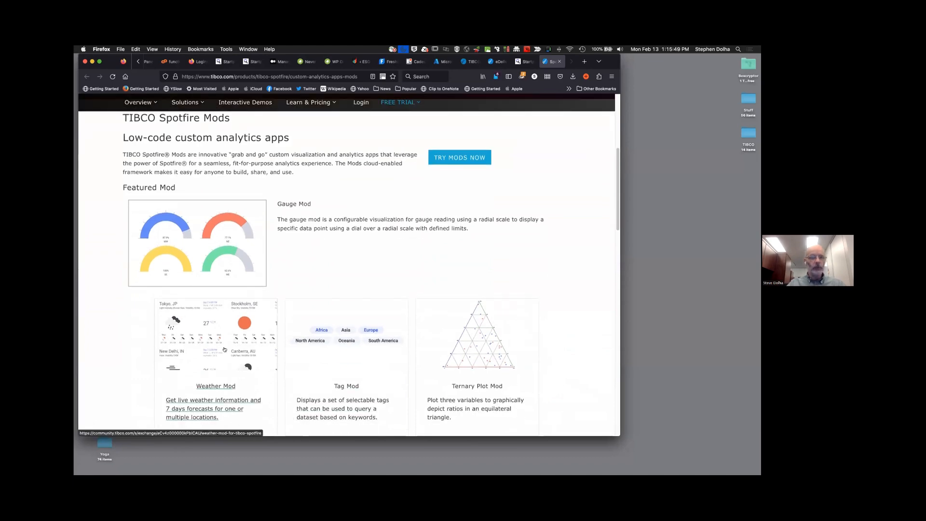
{"action": "scroll", "coordinate": [225, 349], "scroll_direction": "up", "scroll_amount": 6}
{"action": "scroll", "coordinate": [231, 340], "scroll_direction": "down", "scroll_amount": 1}
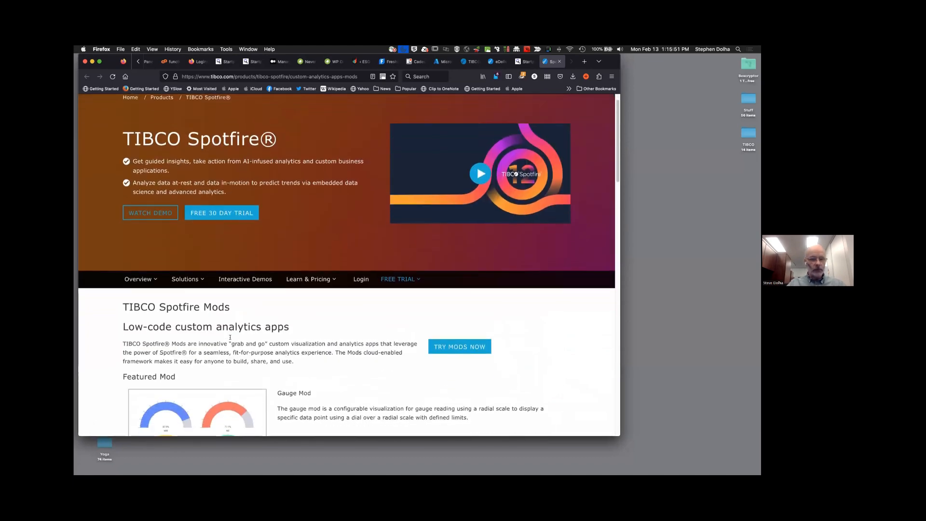
{"action": "left_click", "coordinate": [186, 278]}
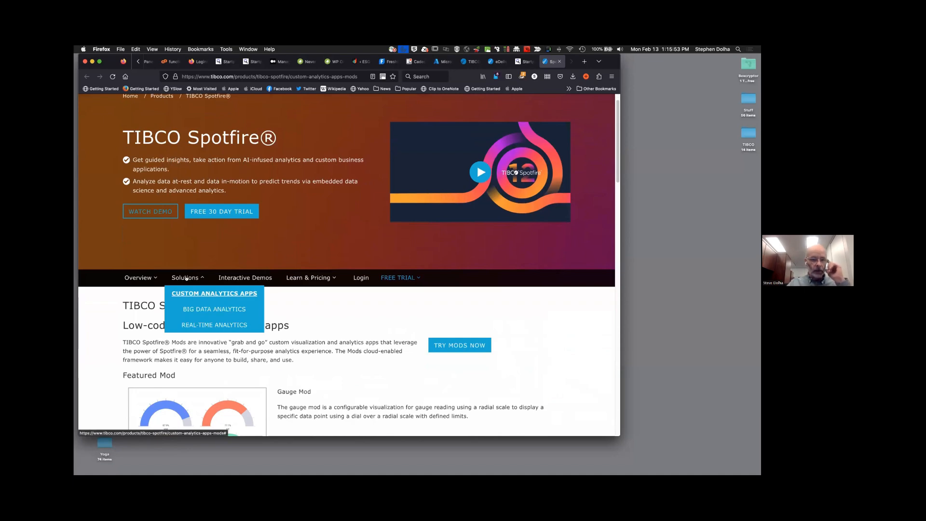
{"action": "scroll", "coordinate": [336, 348], "scroll_direction": "down", "scroll_amount": 1}
{"action": "scroll", "coordinate": [335, 347], "scroll_direction": "down", "scroll_amount": 5}
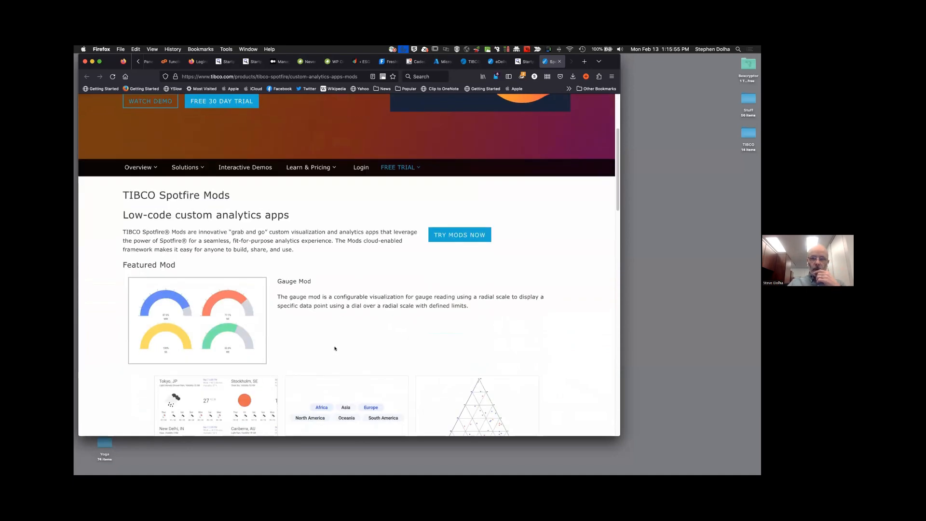
{"action": "scroll", "coordinate": [217, 257], "scroll_direction": "down", "scroll_amount": 5}
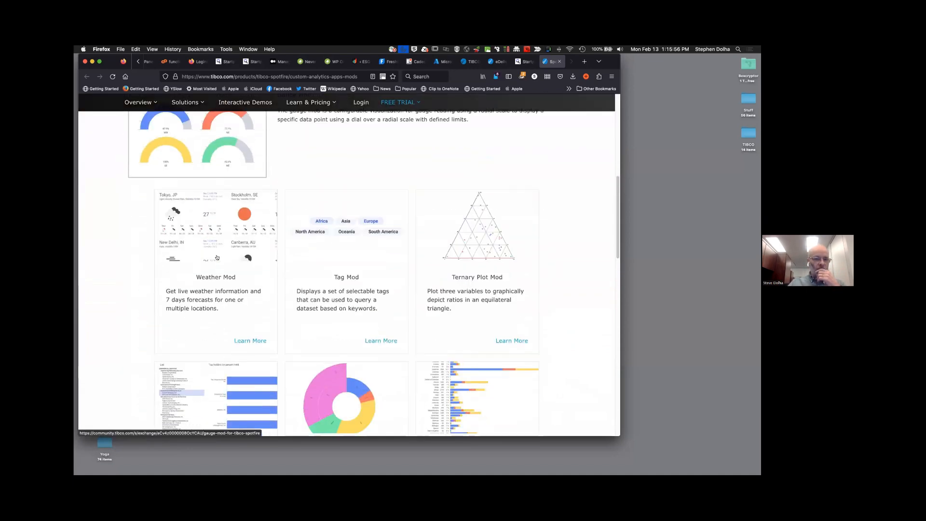
{"action": "scroll", "coordinate": [434, 246], "scroll_direction": "down", "scroll_amount": 8}
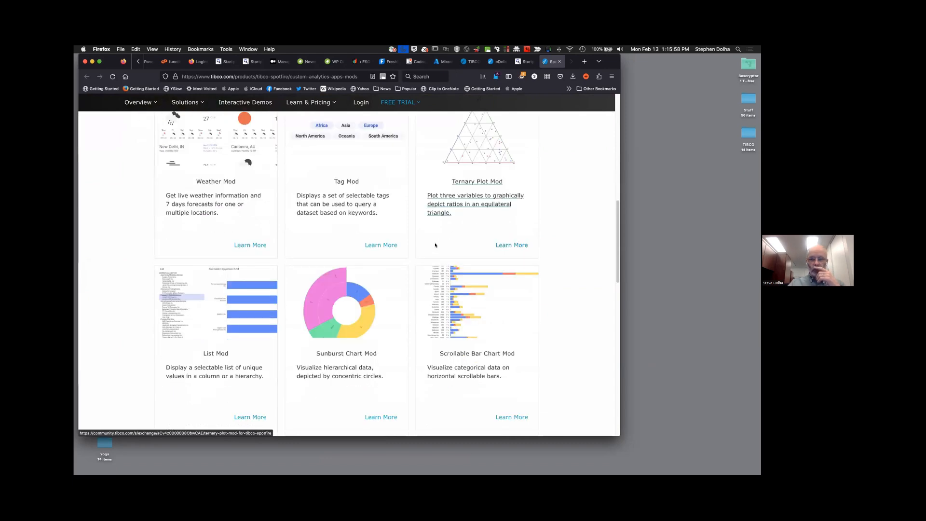
{"action": "scroll", "coordinate": [434, 241], "scroll_direction": "down", "scroll_amount": 5}
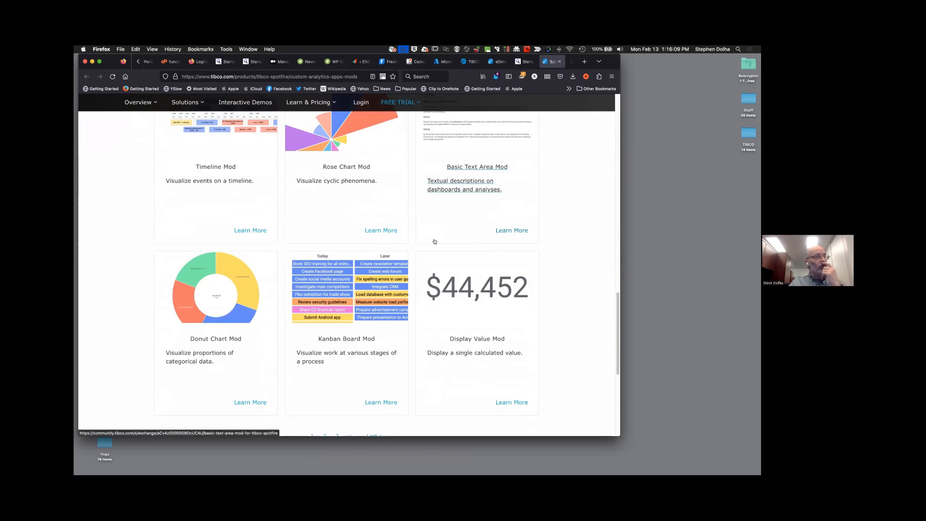
Review the remaining mod cards down to Display Value, and revisit the Gauge, Sunburst Chart and Scrollable Bar Chart mods
{"action": "scroll", "coordinate": [435, 241], "scroll_direction": "down", "scroll_amount": 3}
{"action": "scroll", "coordinate": [434, 241], "scroll_direction": "up", "scroll_amount": 15}
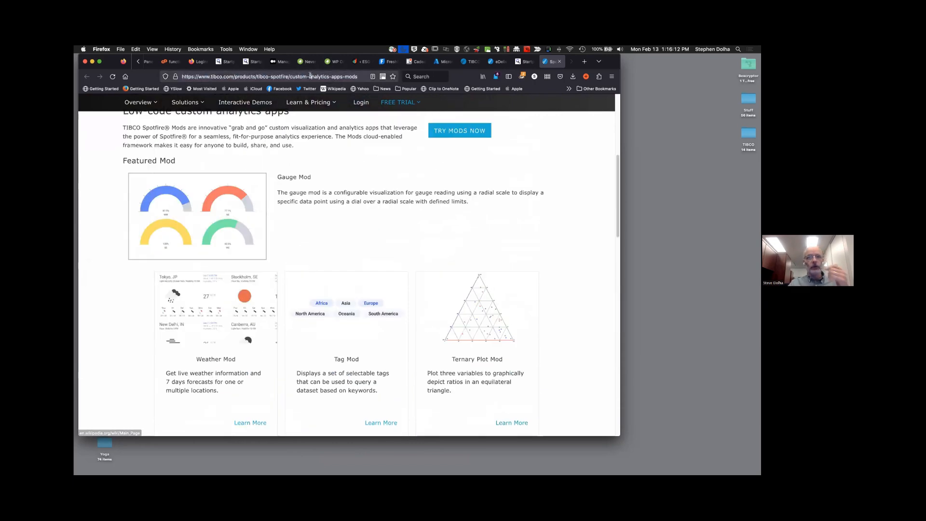
{"action": "left_click", "coordinate": [310, 75]}
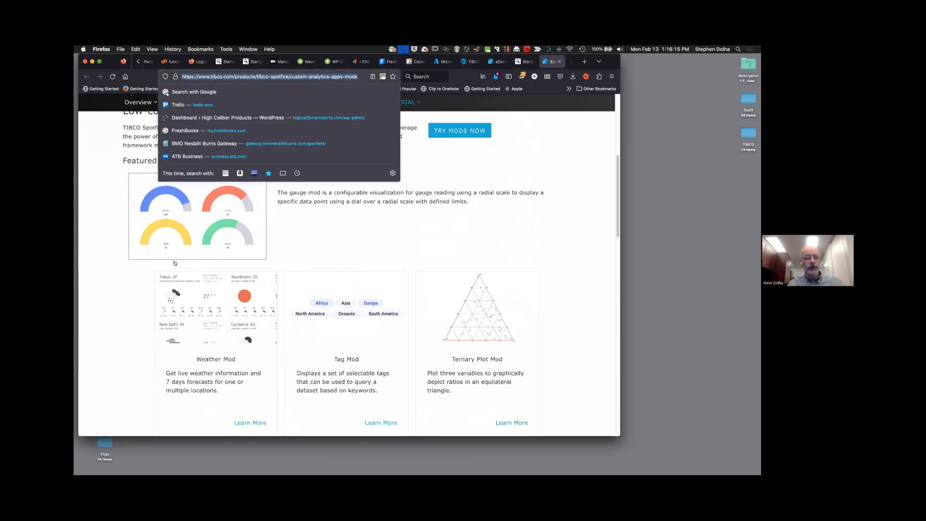
{"action": "scroll", "coordinate": [171, 284], "scroll_direction": "down", "scroll_amount": 5}
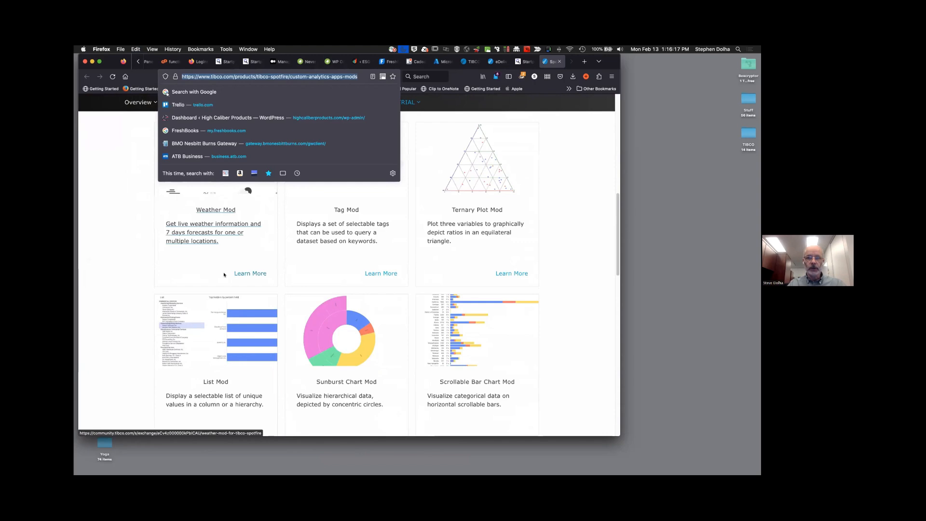
{"action": "left_click", "coordinate": [562, 254]}
{"action": "scroll", "coordinate": [562, 255], "scroll_direction": "down", "scroll_amount": 2}
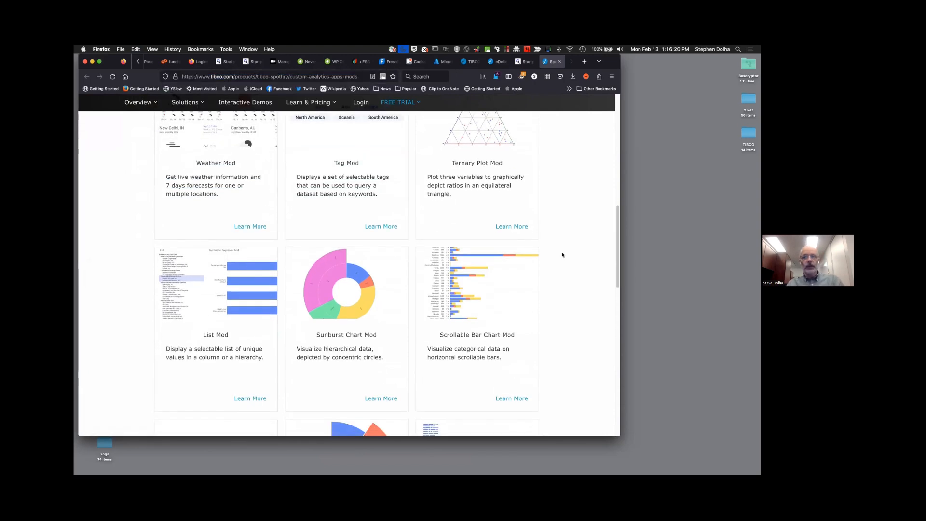
{"action": "key", "text": "ctrl+Right"}
{"action": "key", "text": "ctrl+Left"}
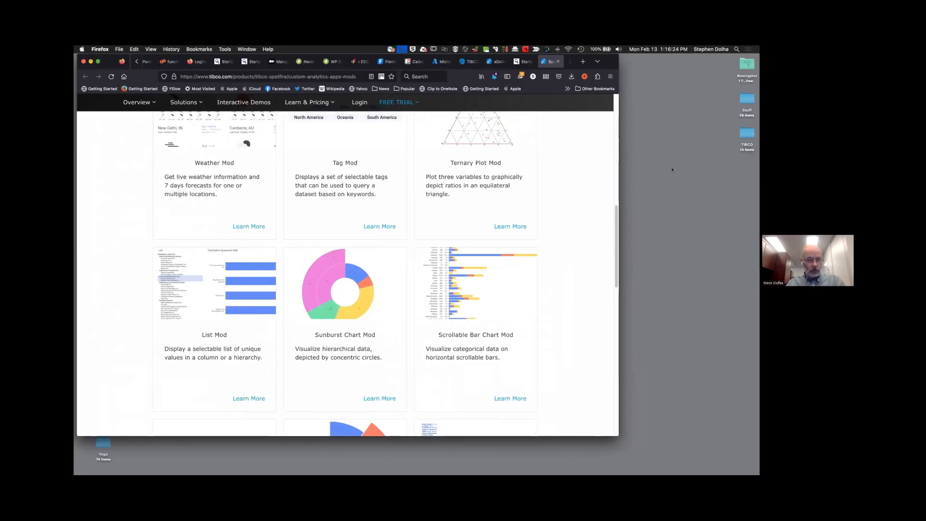
{"action": "key", "text": "ctrl+Right"}
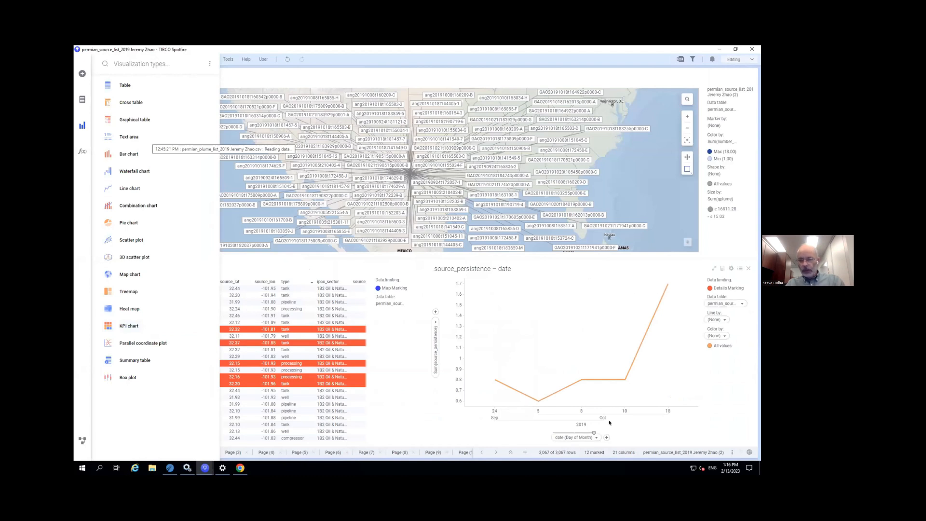
{"action": "key", "text": "super"}
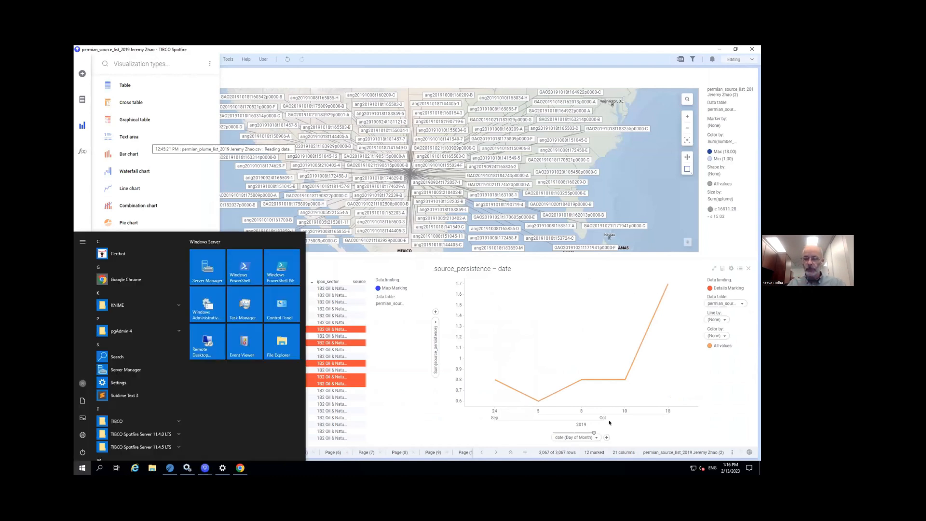
{"action": "key", "text": "ctrl+Left"}
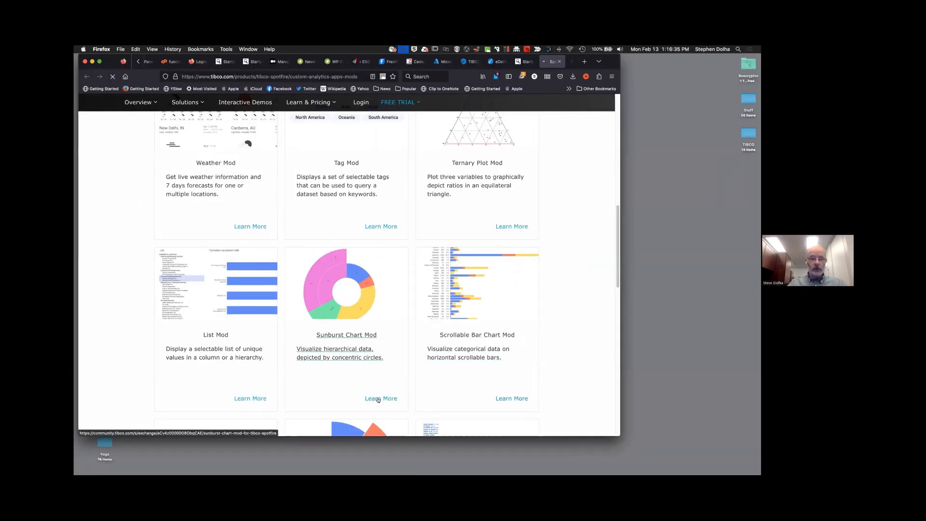
Open the Sunburst Chart Mod's details page and read its compatible versions, downloads and instructions for adding it to Spotfire Analyst
{"action": "left_click", "coordinate": [378, 399]}
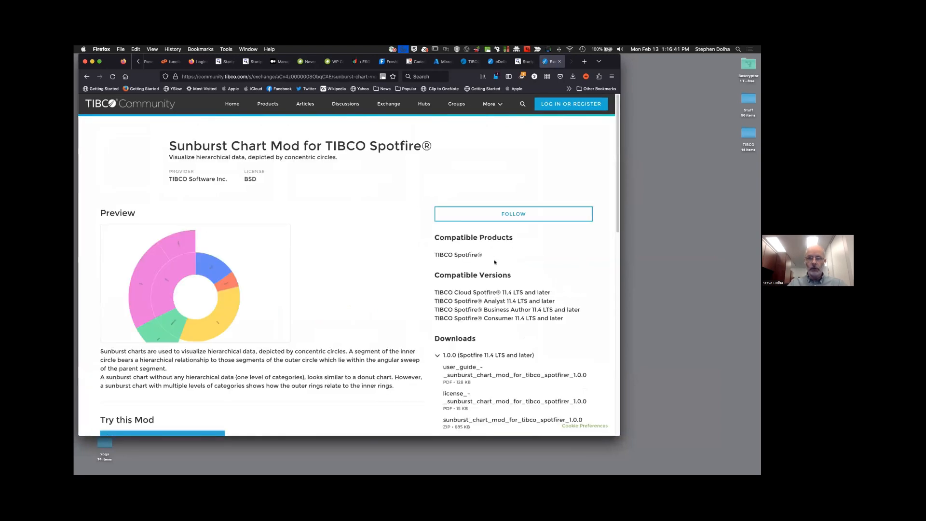
{"action": "scroll", "coordinate": [479, 268], "scroll_direction": "down", "scroll_amount": 2}
{"action": "scroll", "coordinate": [478, 269], "scroll_direction": "down", "scroll_amount": 1}
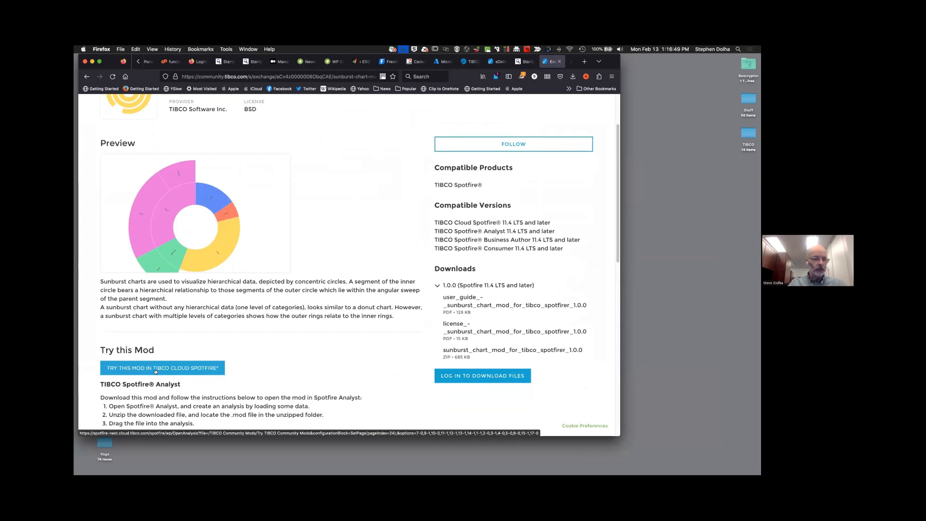
{"action": "scroll", "coordinate": [156, 371], "scroll_direction": "down", "scroll_amount": 2}
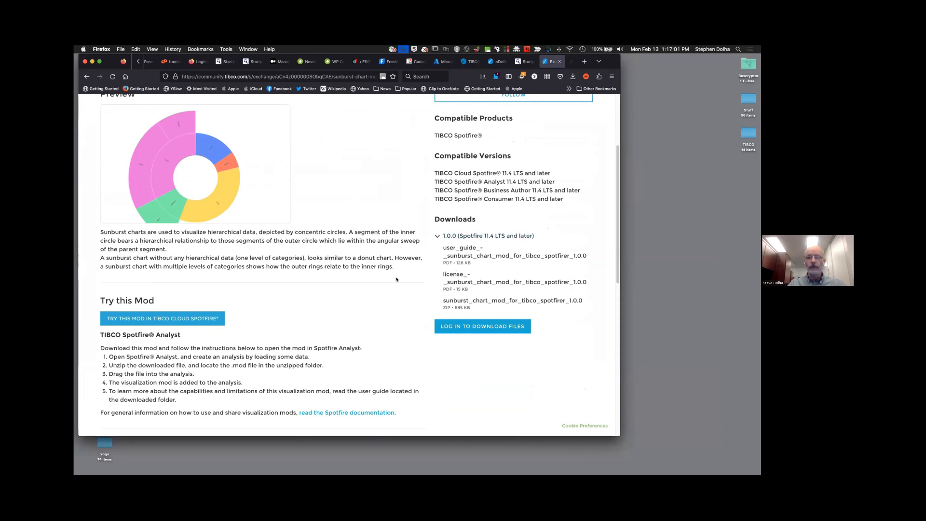
{"action": "scroll", "coordinate": [396, 278], "scroll_direction": "up", "scroll_amount": 5}
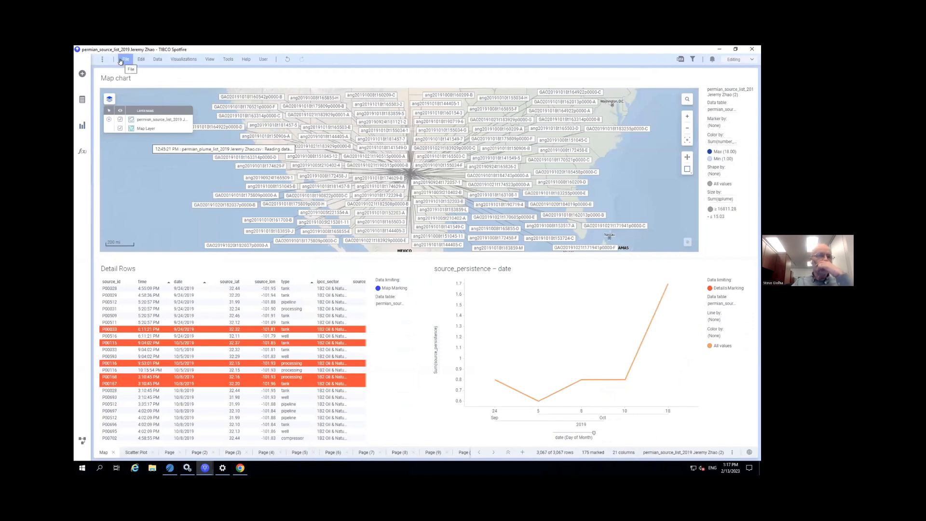
Switch back to Spotfire and look through the data in the analysis and the list of visualization types
{"action": "left_click", "coordinate": [81, 74]}
{"action": "left_click", "coordinate": [81, 74]}
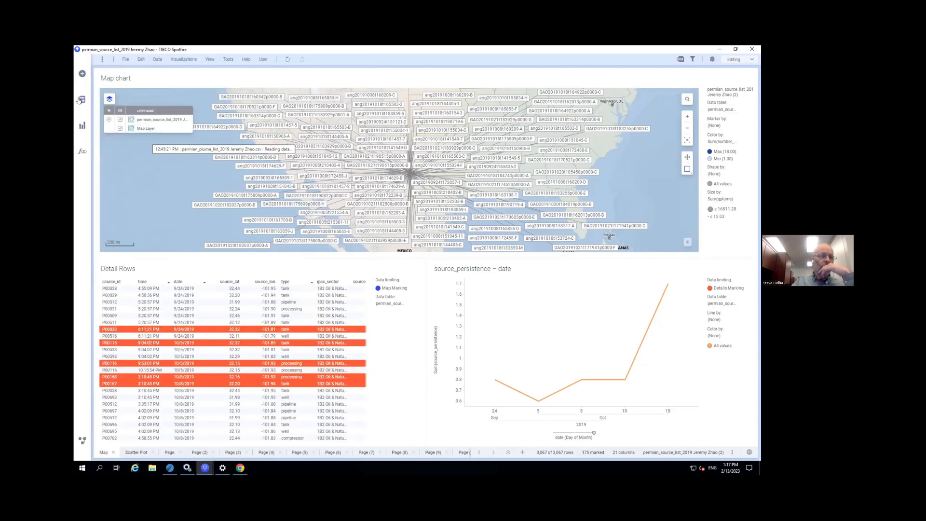
{"action": "left_click", "coordinate": [80, 100]}
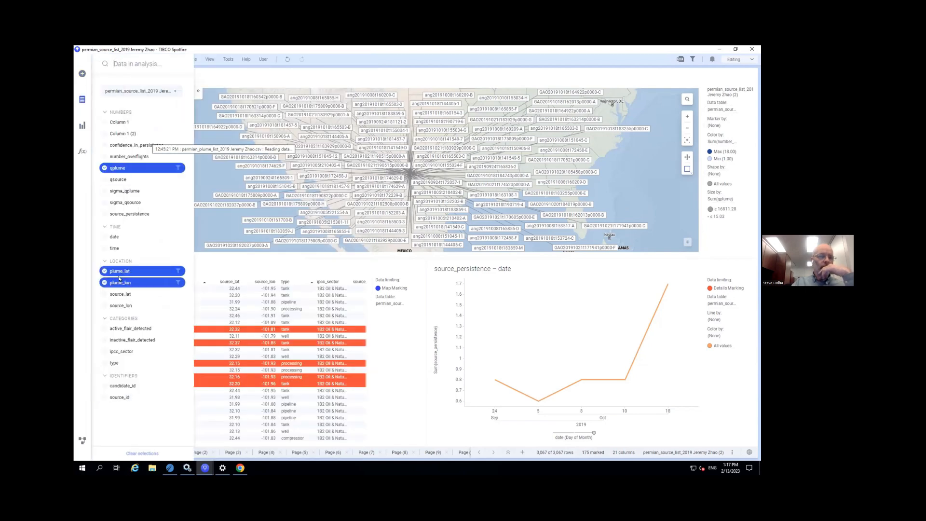
{"action": "left_click", "coordinate": [80, 126]}
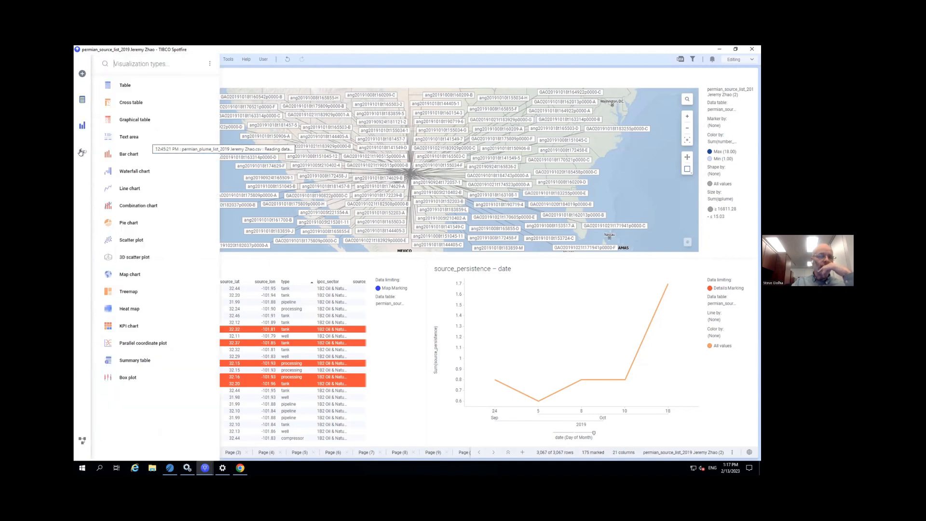
{"action": "left_click", "coordinate": [89, 163]}
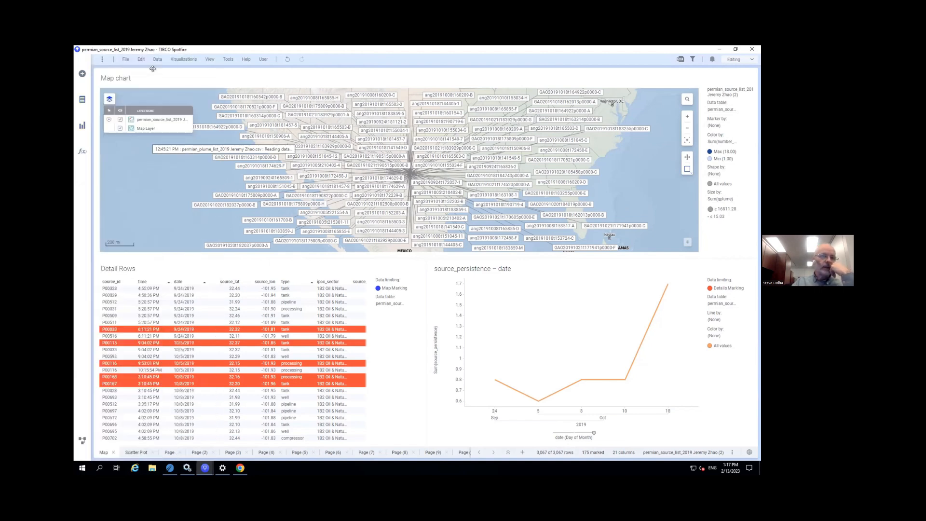
Check the available markings in the document properties and close the dialog
{"action": "left_click", "coordinate": [127, 58]}
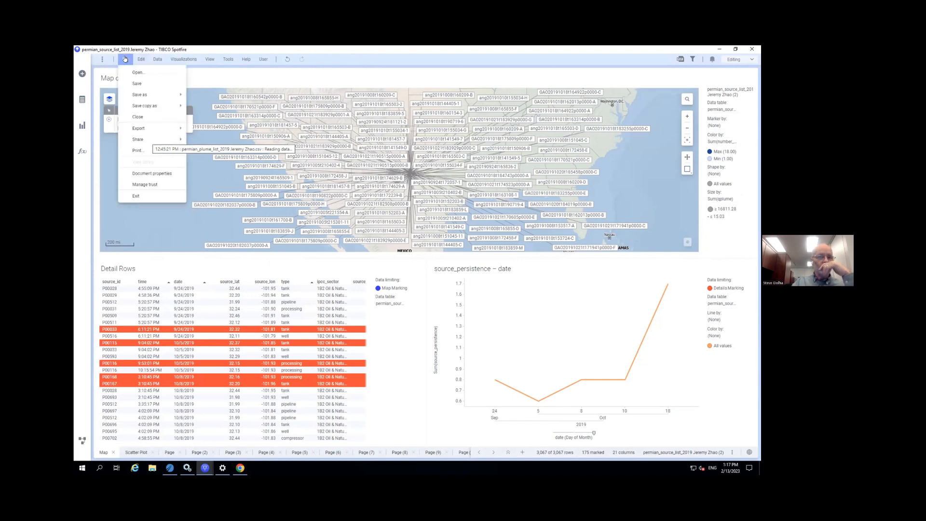
{"action": "left_click", "coordinate": [144, 174]}
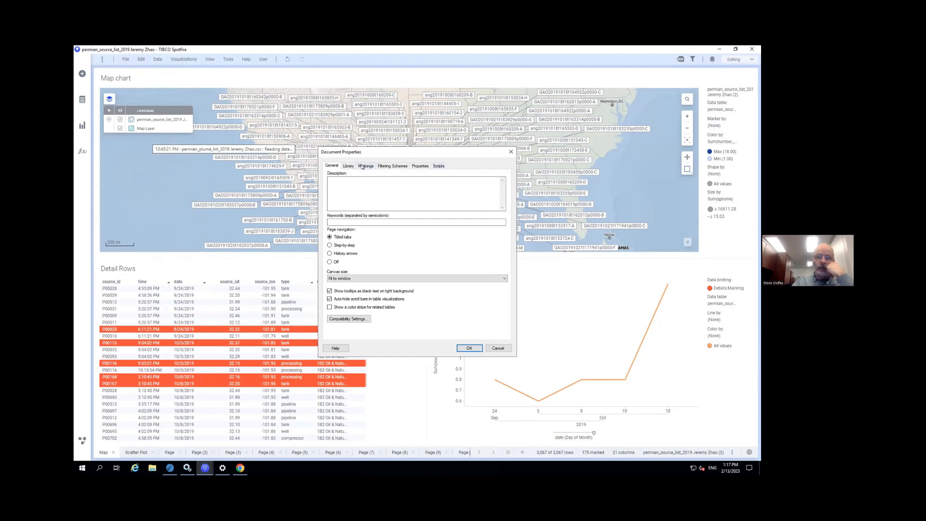
{"action": "left_click", "coordinate": [364, 166]}
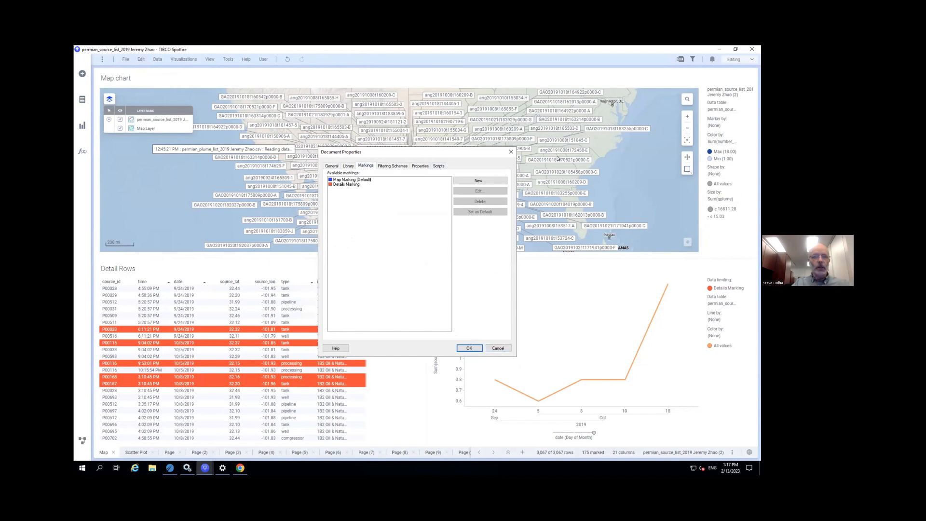
{"action": "left_click", "coordinate": [511, 153]}
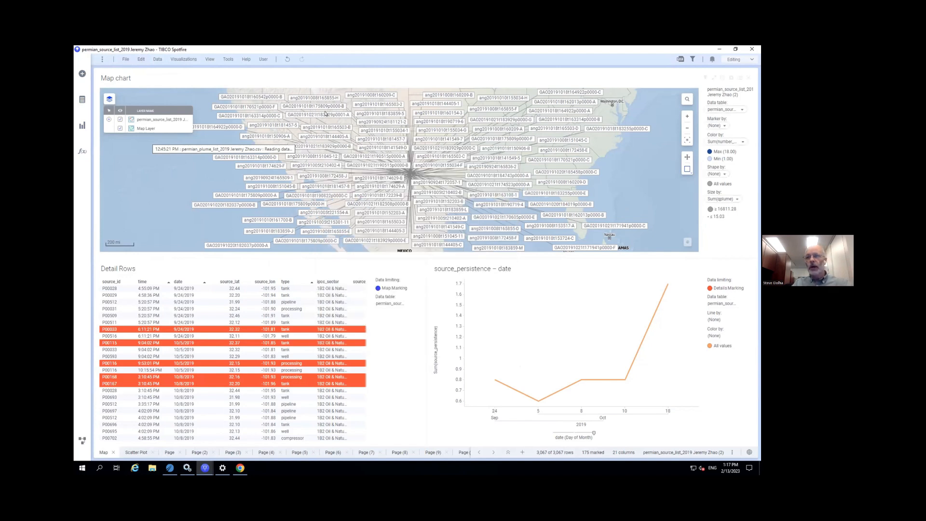
Show the Filters panel beside the dashboard and widen it so the table names fit
{"action": "left_click", "coordinate": [138, 58]}
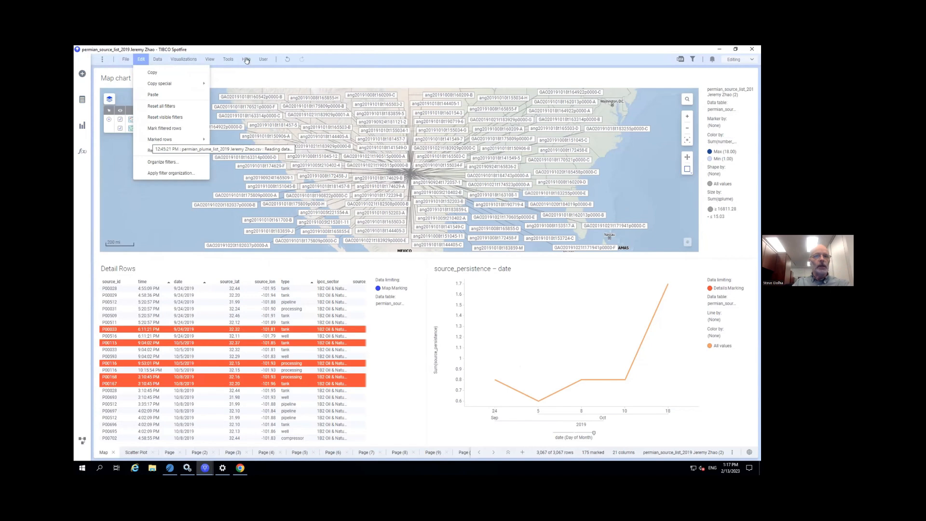
{"action": "mouse_move", "coordinate": [226, 60]}
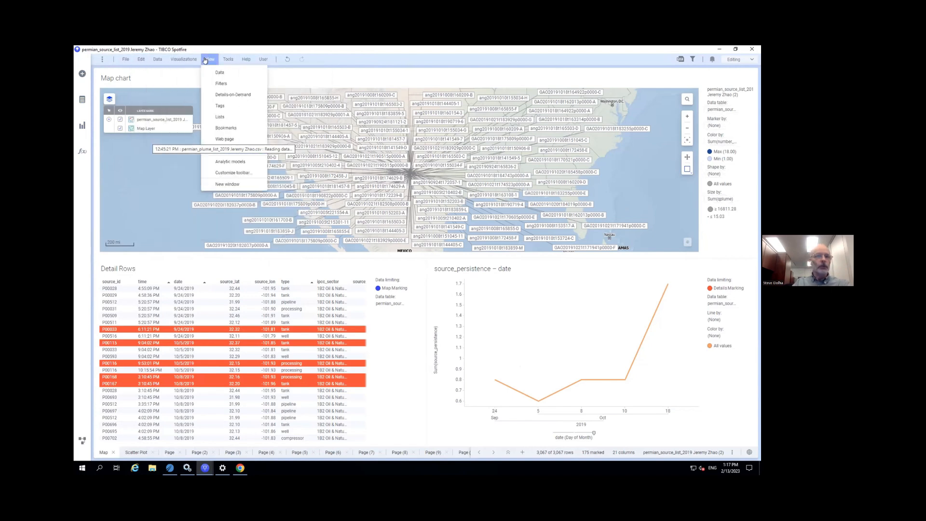
{"action": "left_click", "coordinate": [220, 83]}
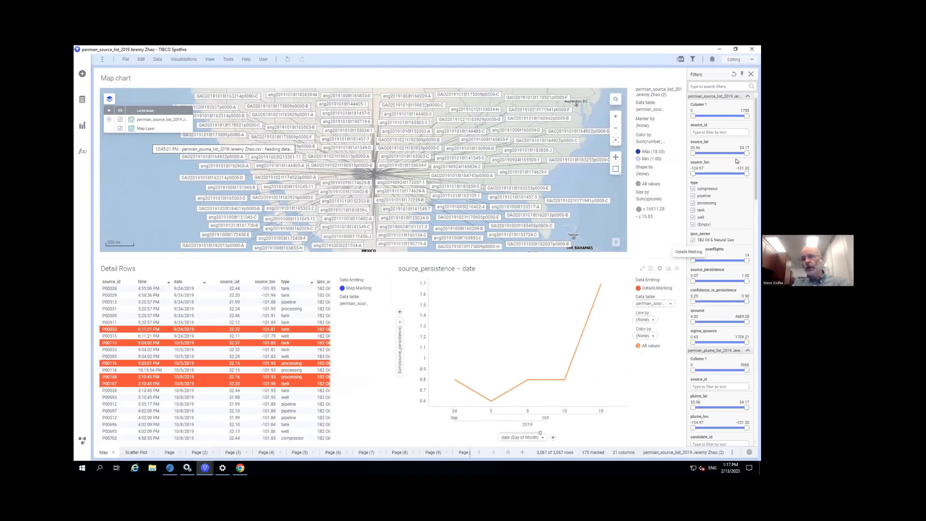
{"action": "left_click_drag", "start_coordinate": [684, 153], "coordinate": [636, 154]}
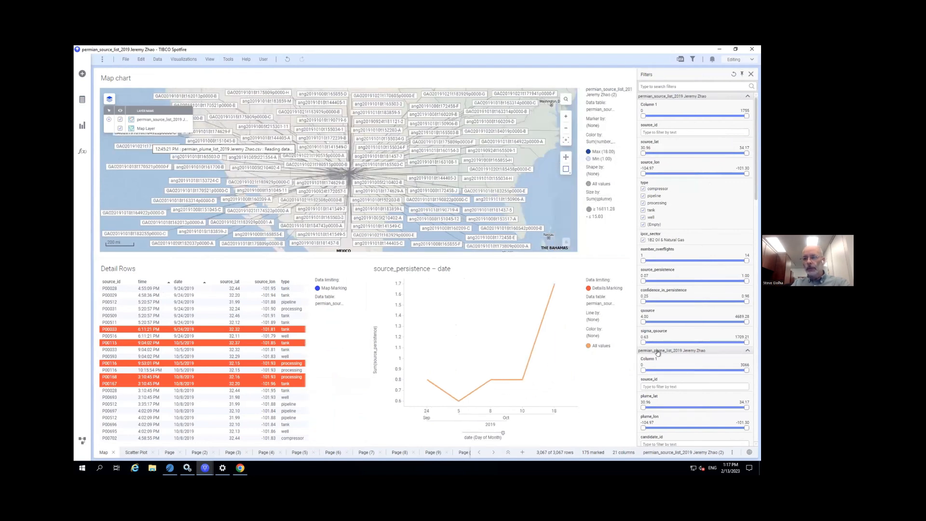
Collapse the filter groups, hide the original permian_source_list_2019 and permian_plume_list_2019 tables, and expand the combined table's filters
{"action": "left_click", "coordinate": [748, 96]}
{"action": "left_click", "coordinate": [746, 103]}
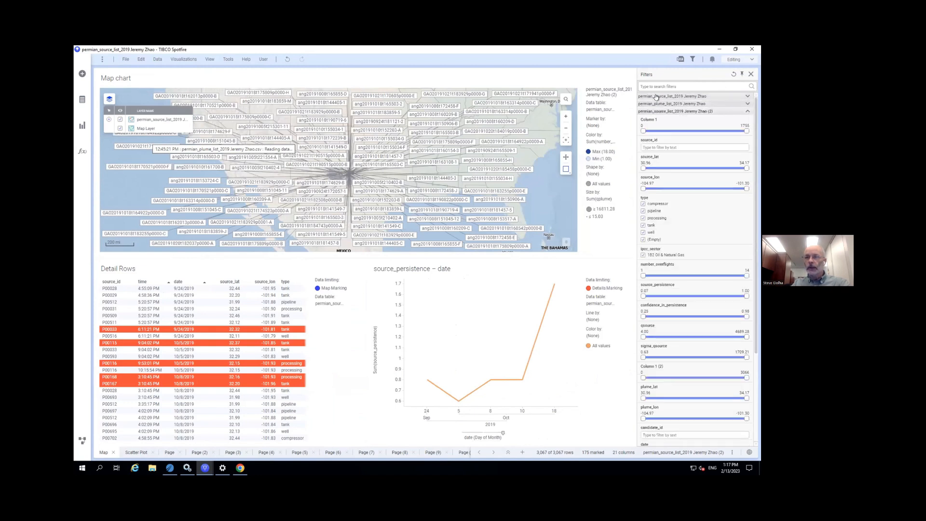
{"action": "left_click", "coordinate": [747, 112]}
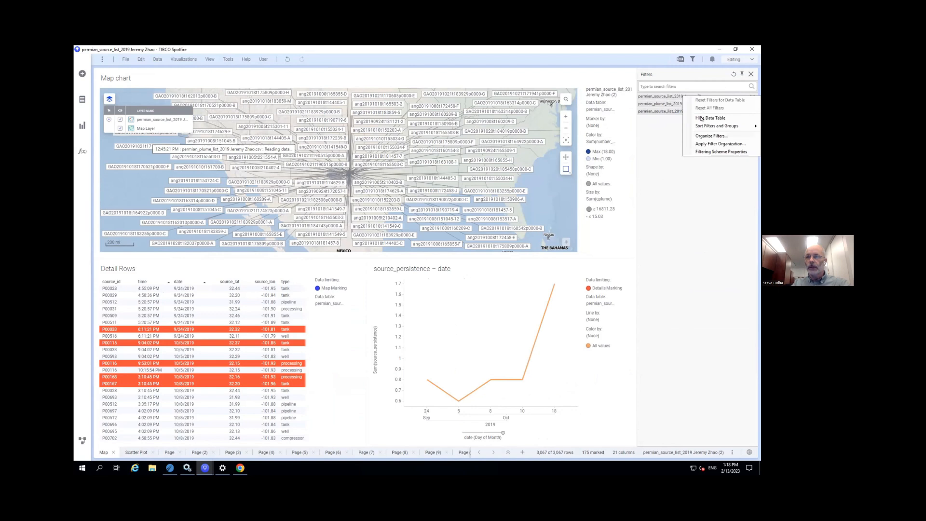
{"action": "left_click", "coordinate": [701, 118]}
{"action": "right_click", "coordinate": [696, 97]}
{"action": "left_click", "coordinate": [703, 118]}
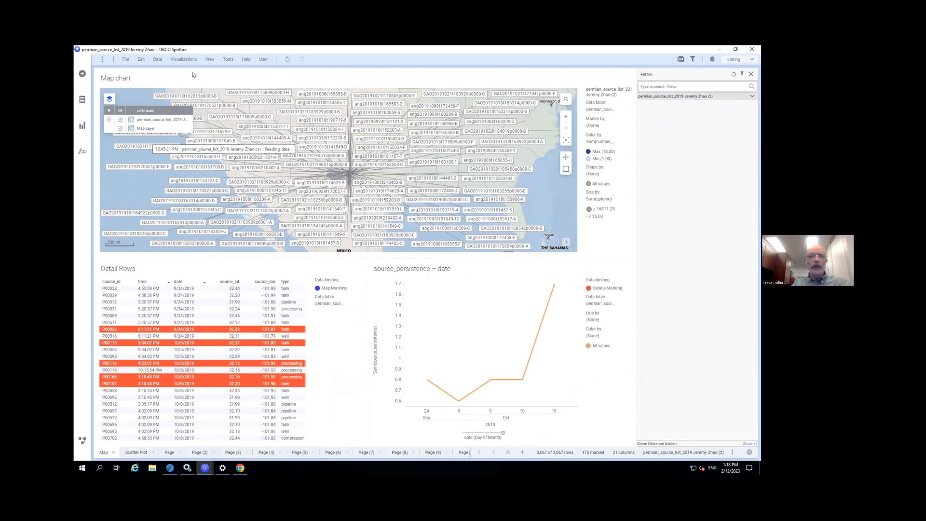
{"action": "left_click", "coordinate": [749, 98]}
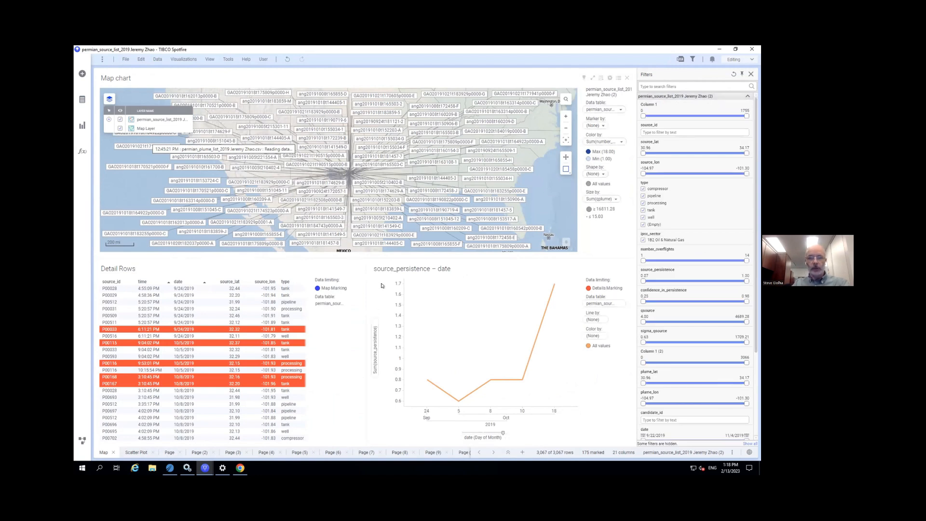
Try the type filter by excluding compressor, pipeline, processing and tank, and include all types again
{"action": "left_click", "coordinate": [643, 204]}
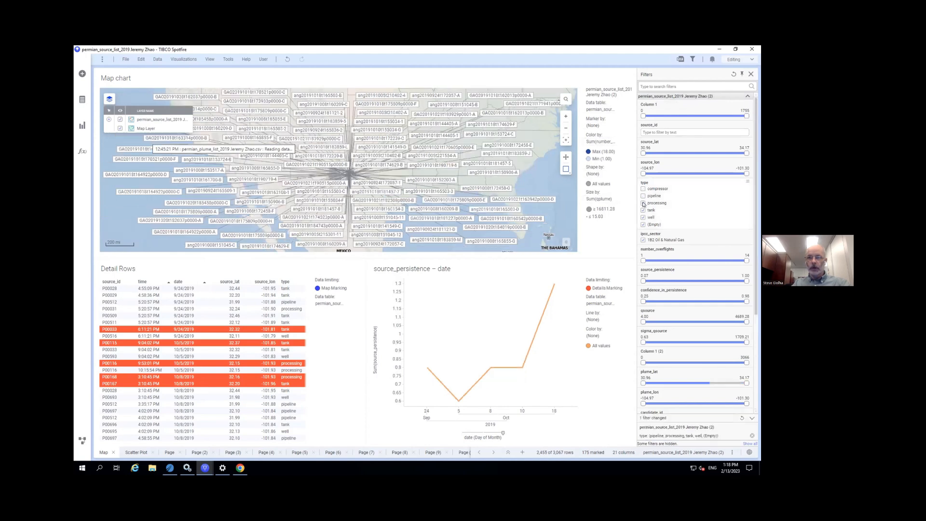
{"action": "left_click", "coordinate": [643, 210]}
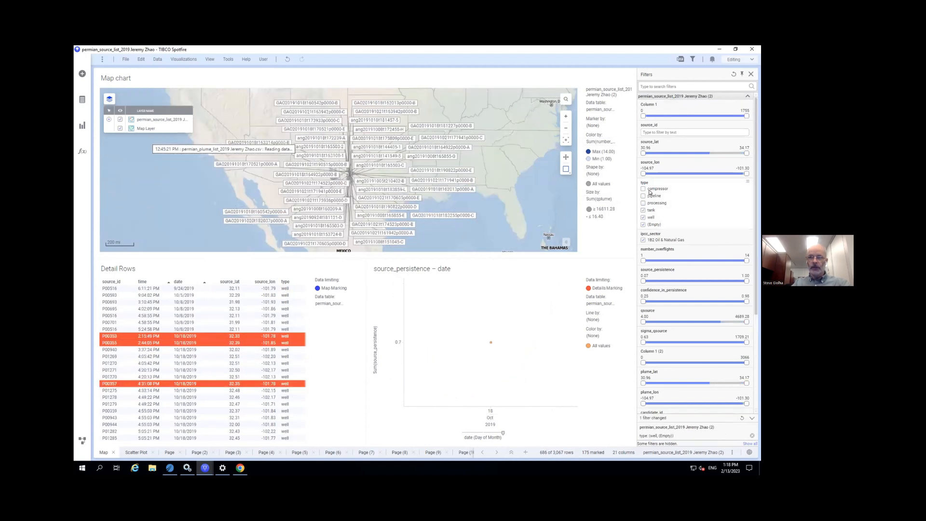
{"action": "left_click", "coordinate": [643, 203]}
{"action": "left_click", "coordinate": [643, 195]}
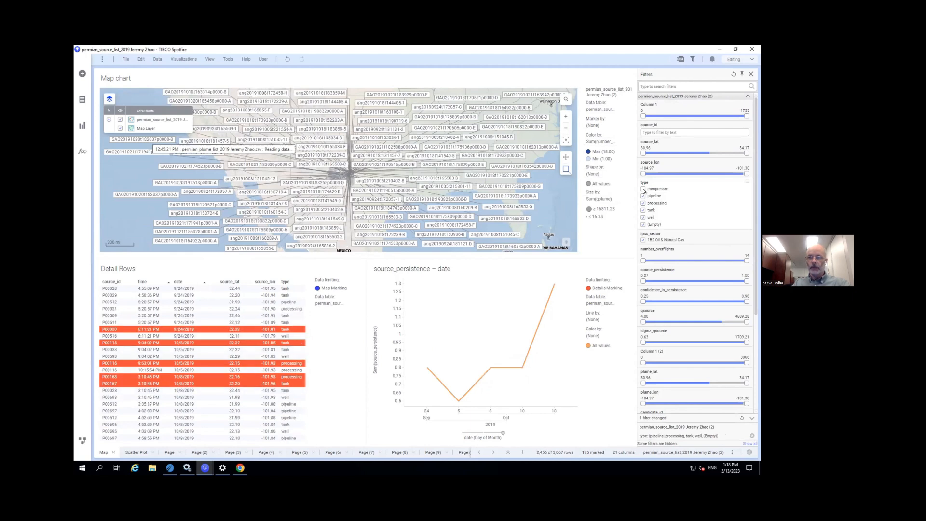
{"action": "left_click", "coordinate": [642, 189]}
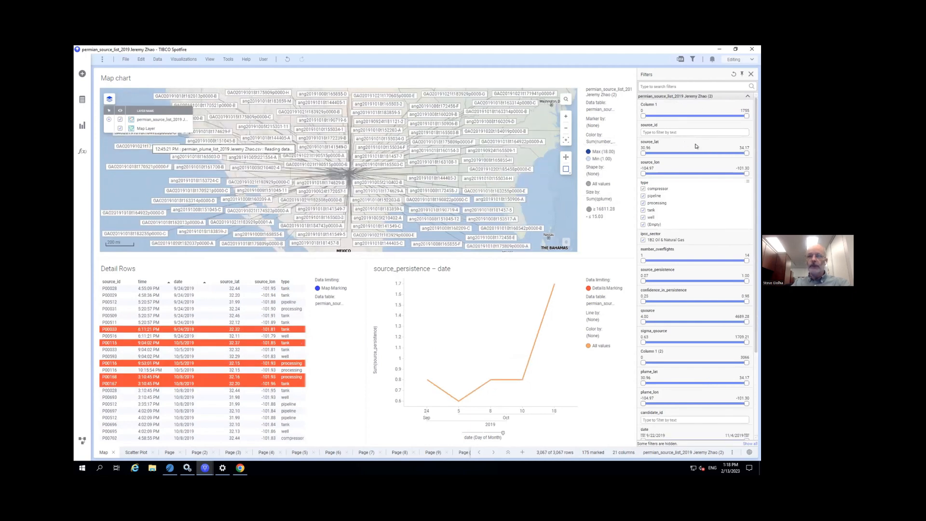
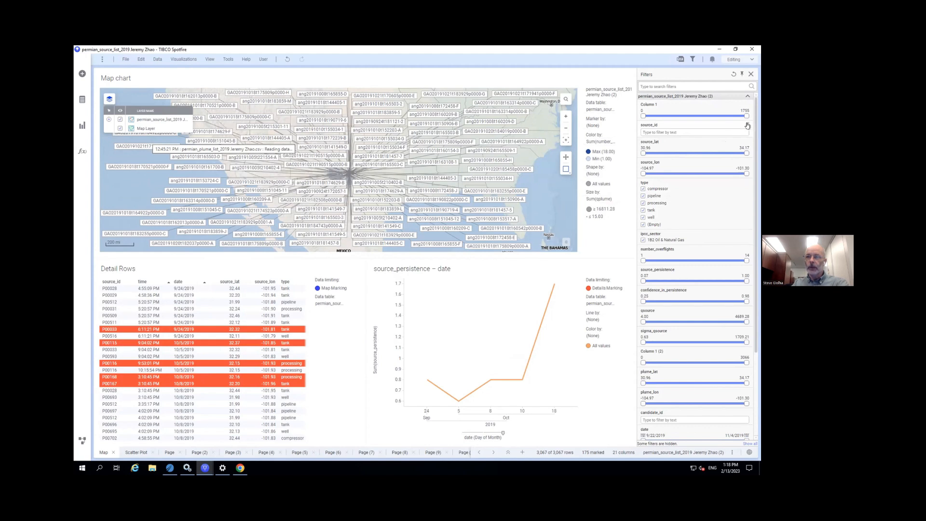
Change the source_id filter to a List Box Filter
{"action": "left_click", "coordinate": [747, 125]}
{"action": "mouse_move", "coordinate": [716, 132]}
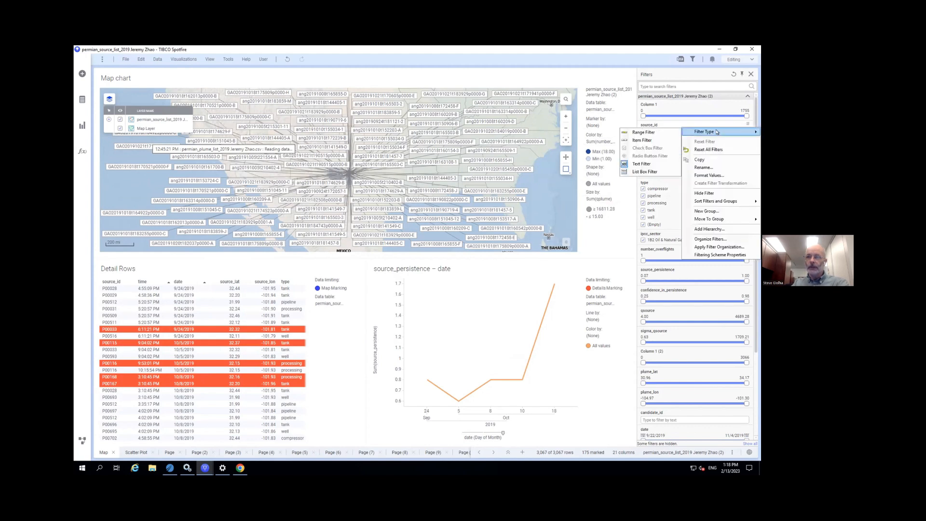
{"action": "left_click", "coordinate": [642, 171]}
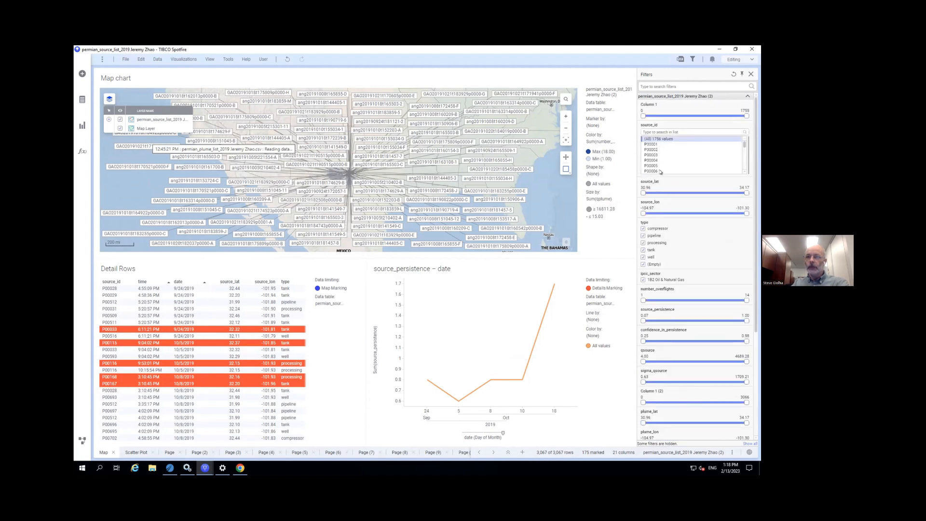
{"action": "left_click", "coordinate": [748, 104]}
{"action": "mouse_move", "coordinate": [701, 111]}
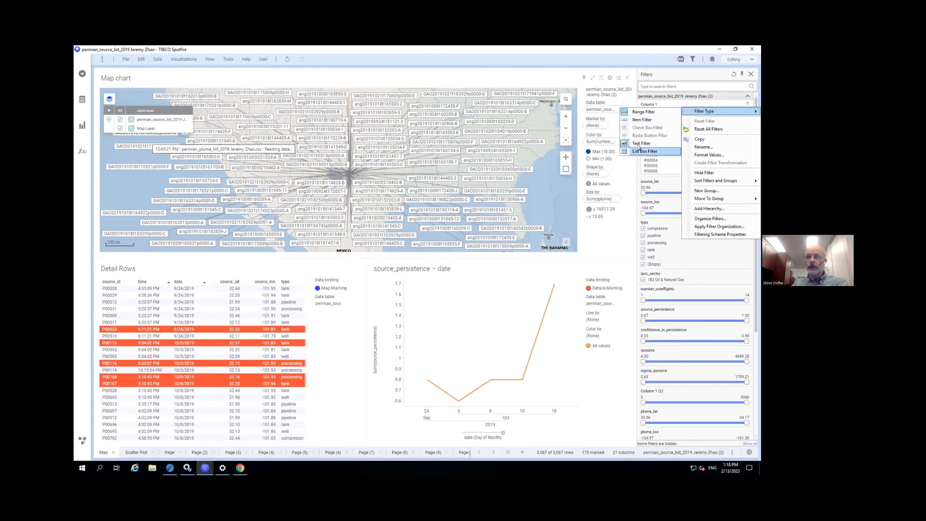
{"action": "left_click", "coordinate": [662, 180]}
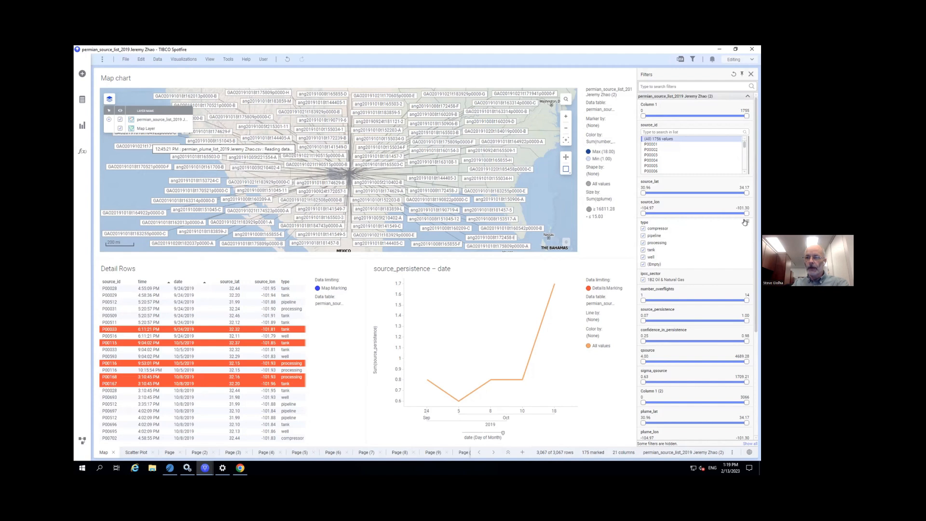
Change the type filter to a Radio Button Filter and limit the data to compressor
{"action": "left_click", "coordinate": [745, 222]}
{"action": "mouse_move", "coordinate": [709, 231]}
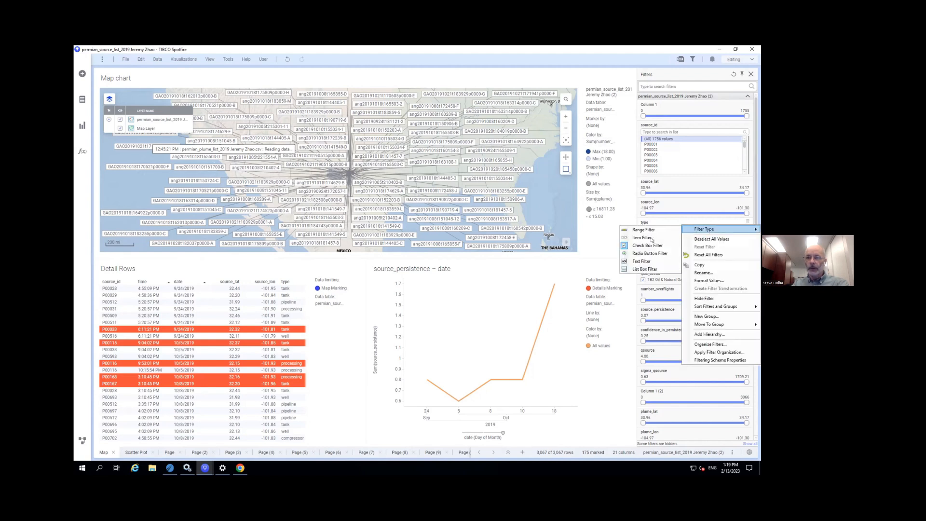
{"action": "left_click", "coordinate": [644, 253]}
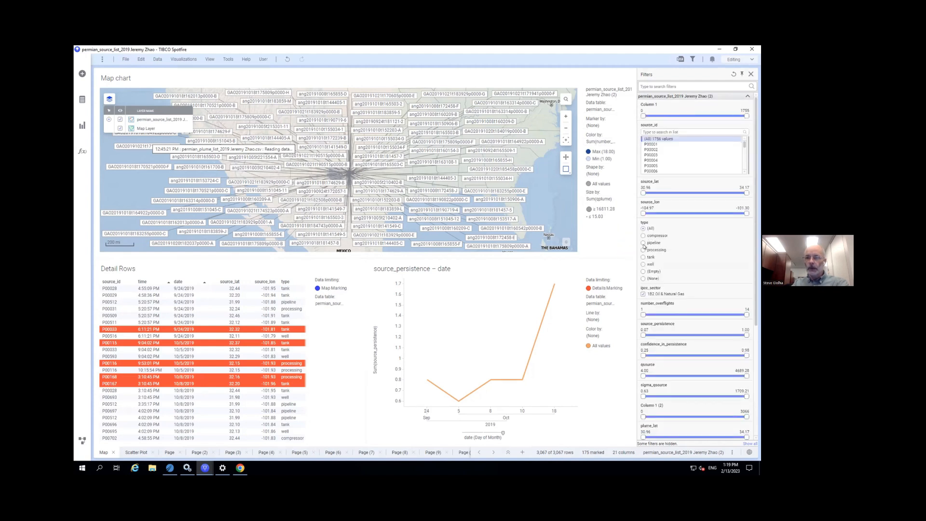
{"action": "left_click", "coordinate": [642, 250]}
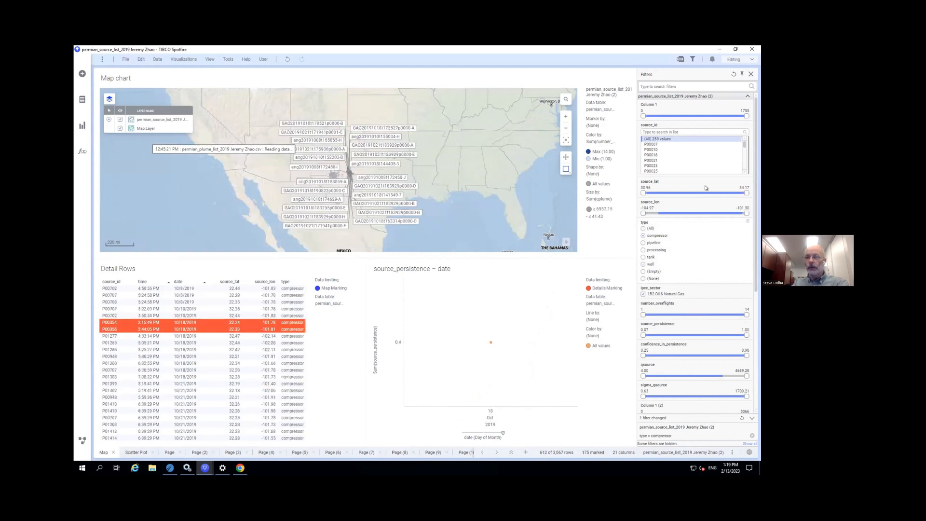
Hide the first Column 1 filter and rearrange the list so source_lat and type come before source_id
{"action": "right_click", "coordinate": [712, 106]}
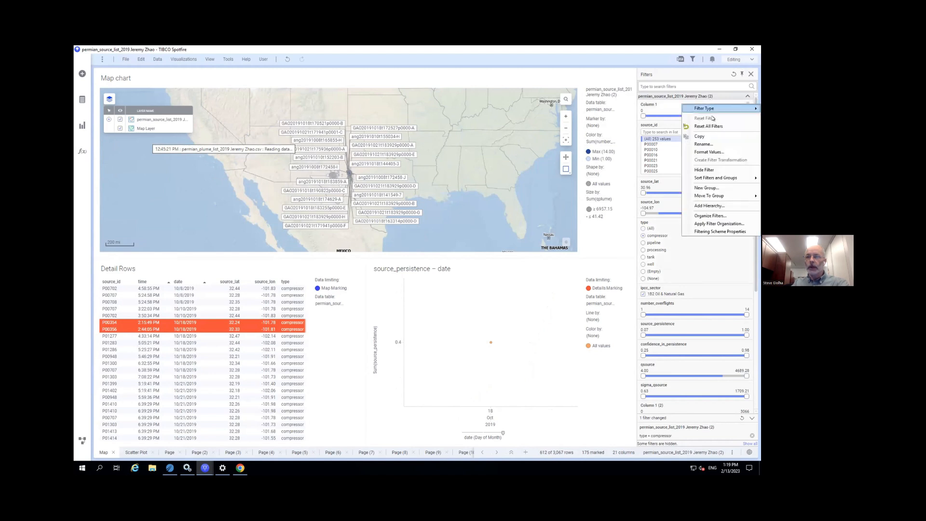
{"action": "left_click", "coordinate": [711, 170]}
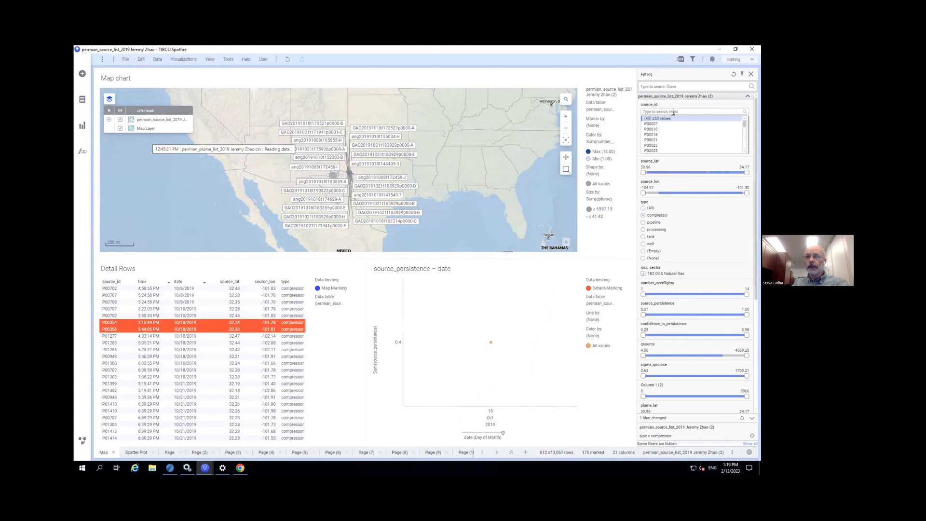
{"action": "scroll", "coordinate": [670, 345], "scroll_direction": "down", "scroll_amount": 2}
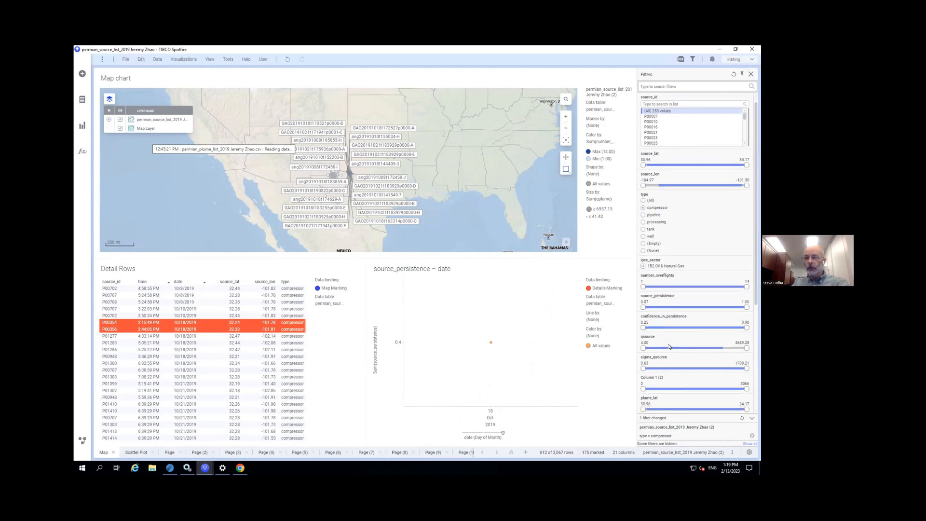
{"action": "scroll", "coordinate": [670, 347], "scroll_direction": "up", "scroll_amount": 2}
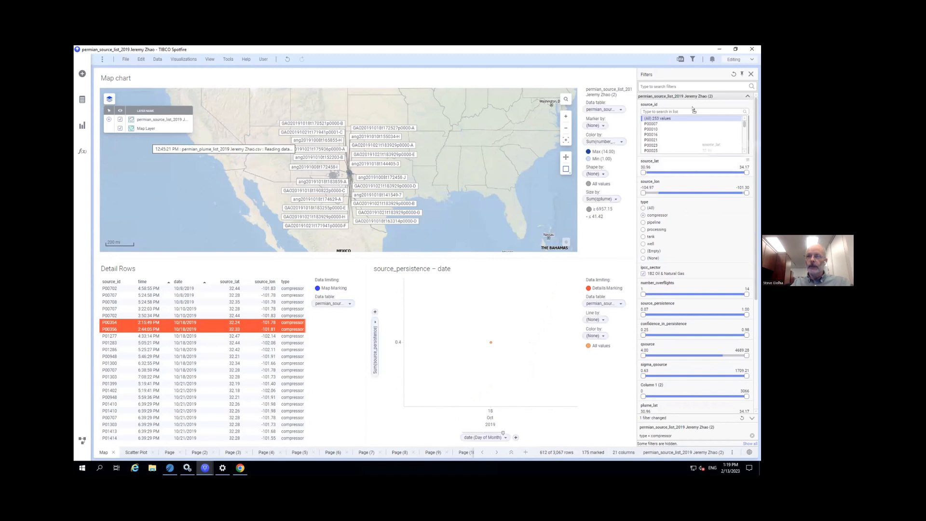
{"action": "left_click_drag", "start_coordinate": [691, 107], "coordinate": [691, 108]}
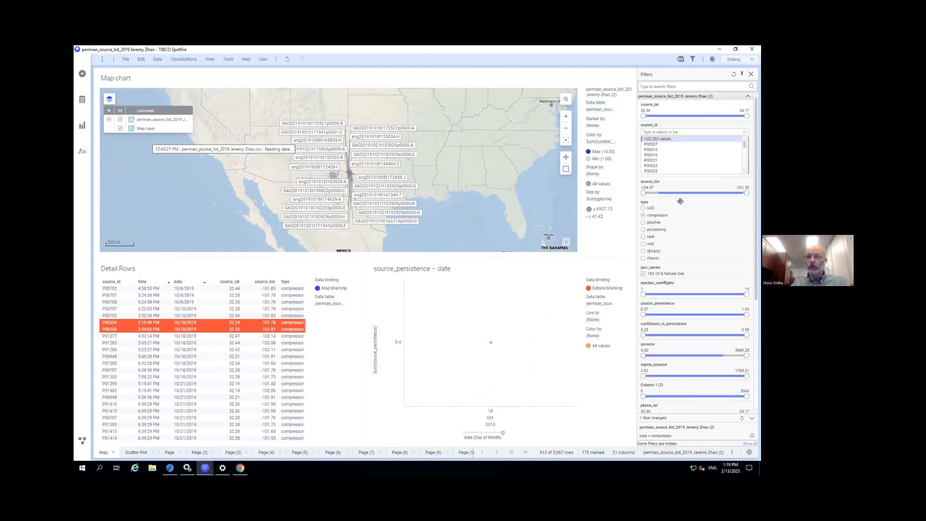
{"action": "left_click_drag", "start_coordinate": [682, 165], "coordinate": [677, 141]}
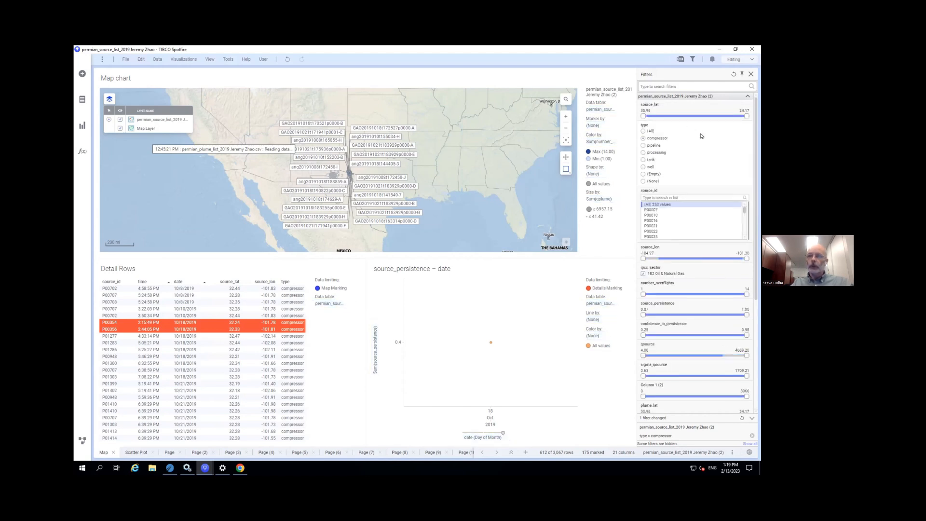
Create a new filter group named Locations in the combined table's filters
{"action": "right_click", "coordinate": [701, 136]}
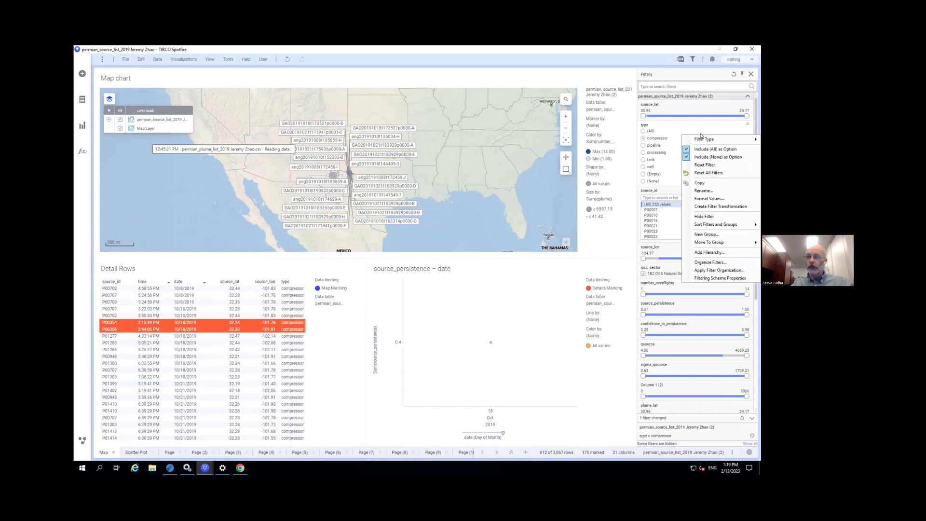
{"action": "left_click", "coordinate": [708, 235]}
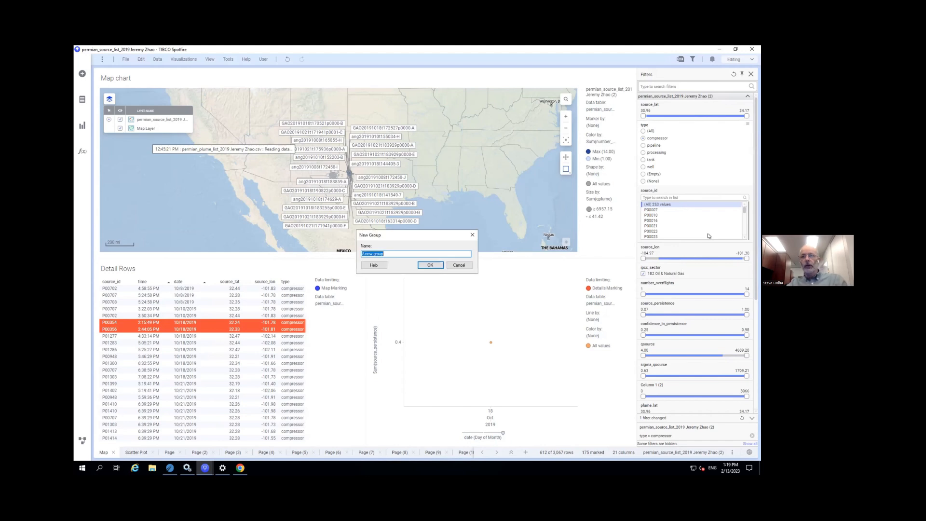
{"action": "type", "text": "La"}
{"action": "key", "text": "BackSpace"}
{"action": "key", "text": "BackSpace"}
{"action": "key", "text": "BackSpace"}
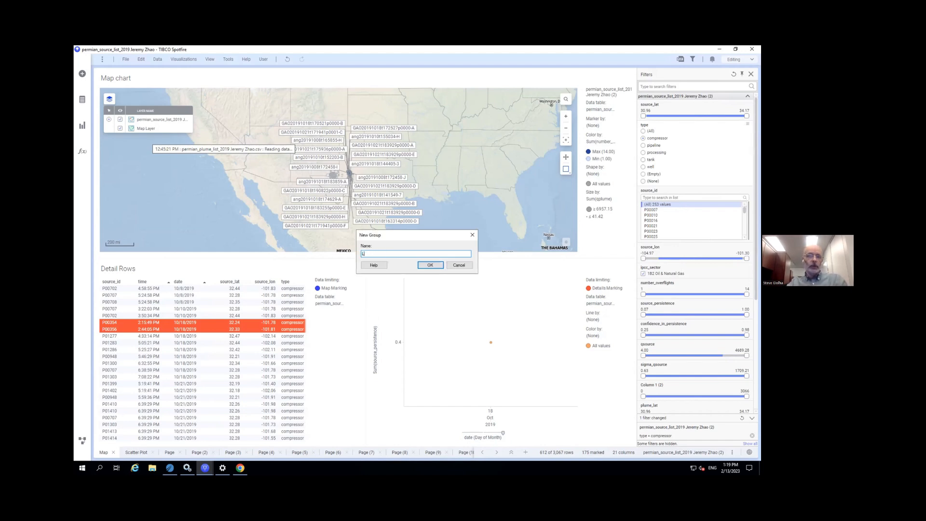
{"action": "type", "text": "cations"}
{"action": "key", "text": "Return"}
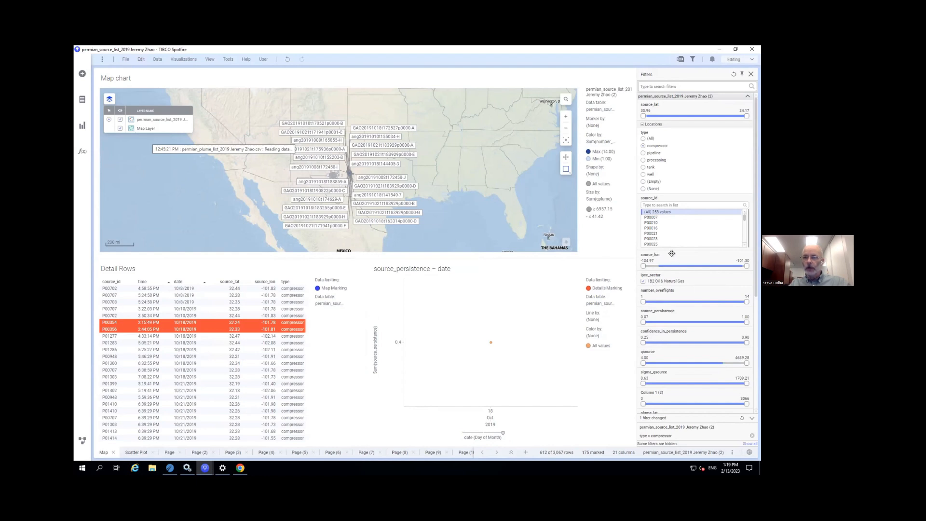
Move the source_lon and source_lat filters into the Locations group and show the group's contents
{"action": "left_click_drag", "start_coordinate": [671, 253], "coordinate": [677, 125]}
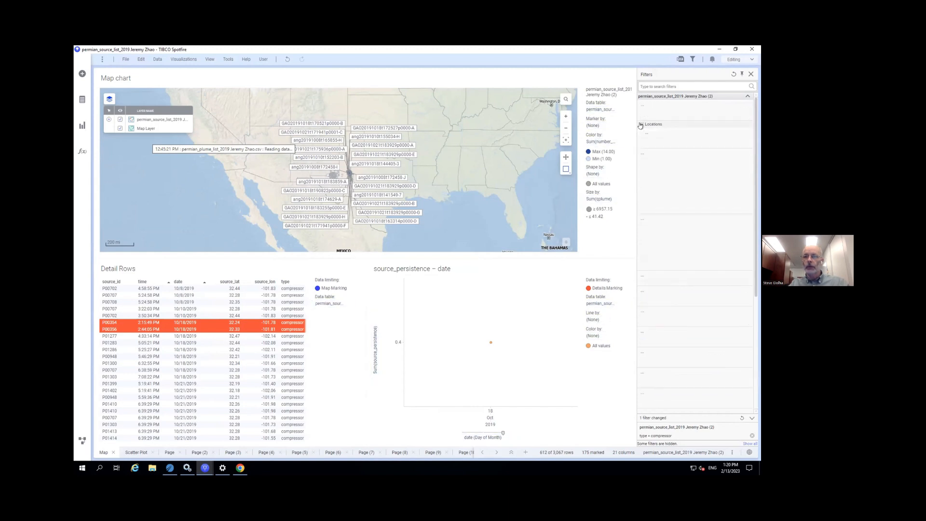
{"action": "left_click_drag", "start_coordinate": [653, 103], "coordinate": [677, 126]}
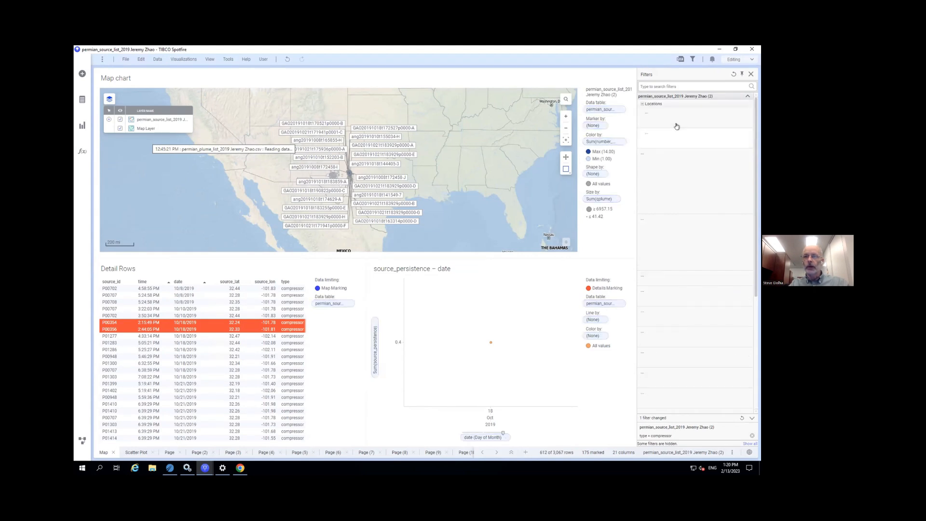
{"action": "left_click", "coordinate": [642, 104]}
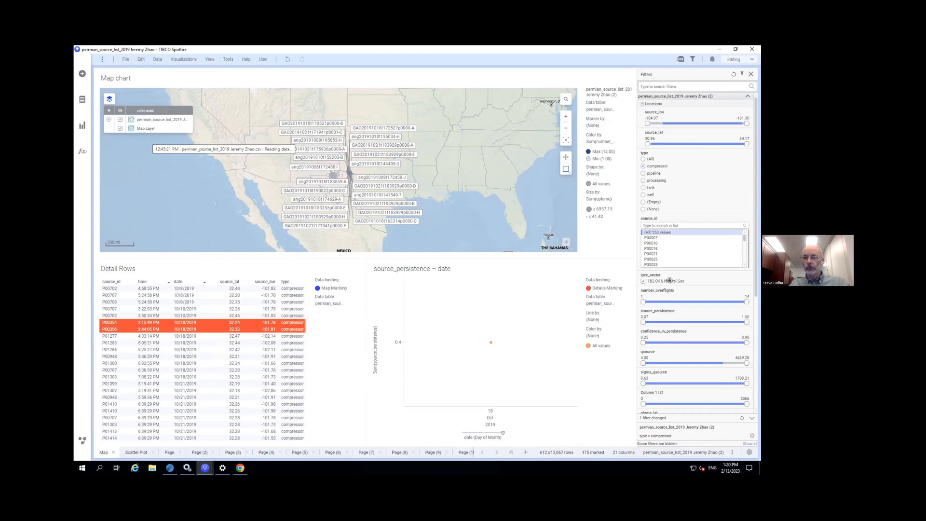
{"action": "scroll", "coordinate": [687, 289], "scroll_direction": "down", "scroll_amount": 2}
{"action": "scroll", "coordinate": [688, 270], "scroll_direction": "up", "scroll_amount": 2}
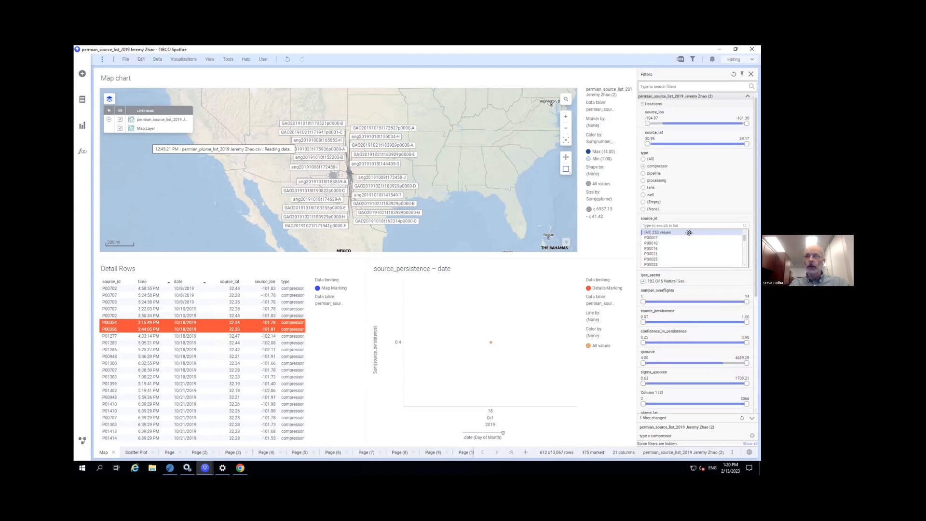
Open the Organize Filters dialog for the combined table, enlarge it and reposition it so the whole dialog fits on screen
{"action": "right_click", "coordinate": [703, 174]}
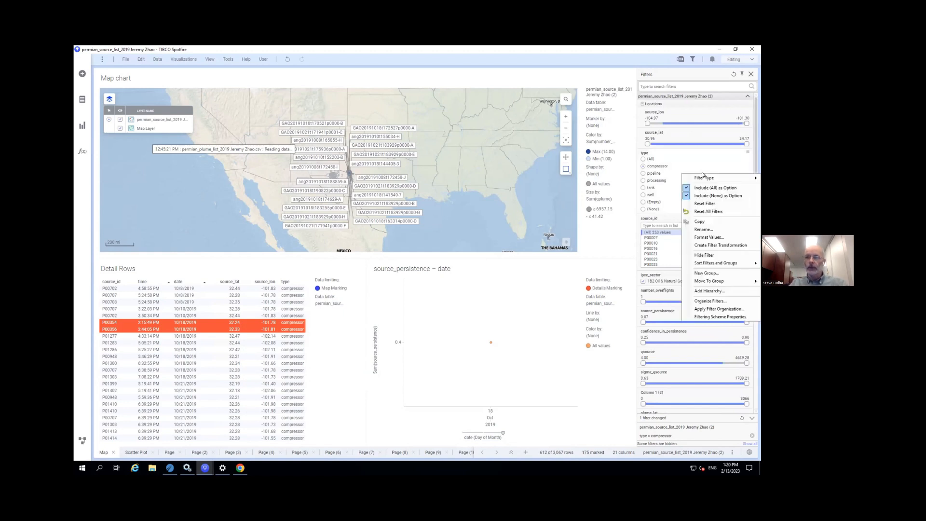
{"action": "left_click", "coordinate": [692, 97]}
{"action": "right_click", "coordinate": [691, 97]}
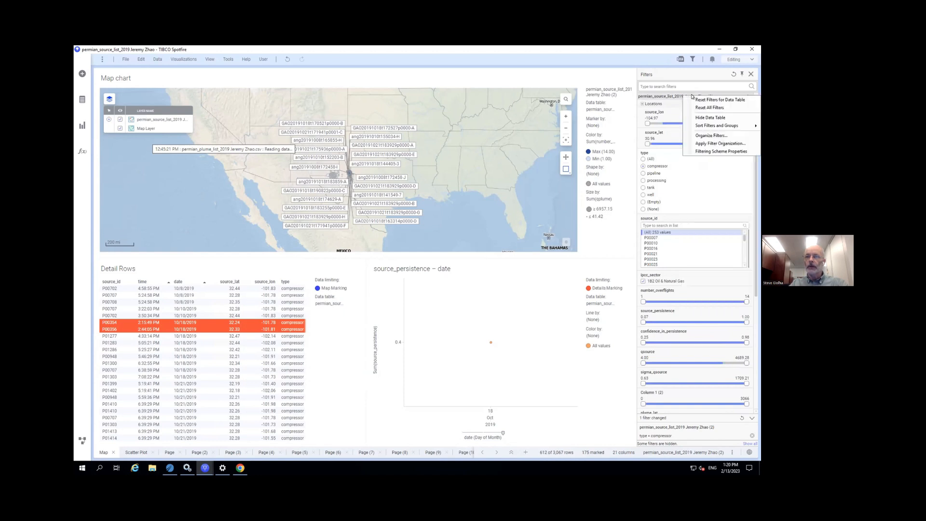
{"action": "left_click", "coordinate": [710, 135]}
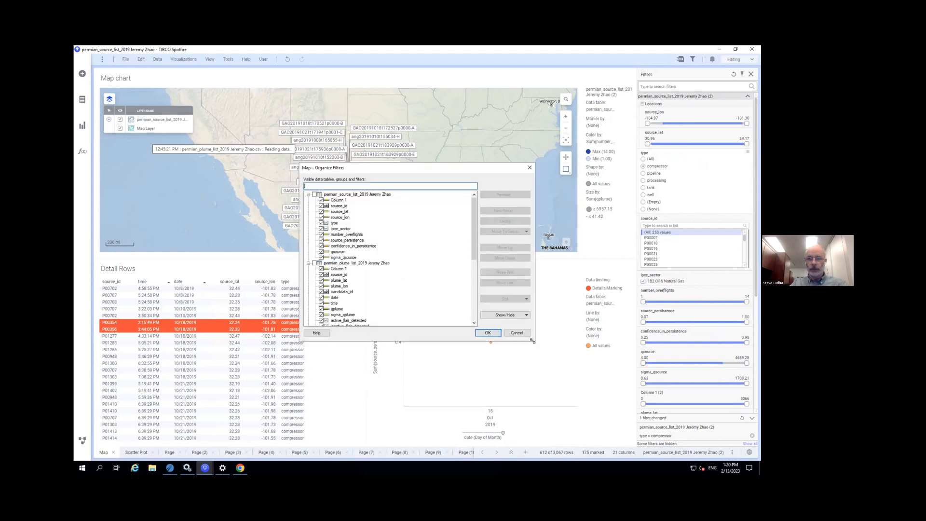
{"action": "left_click_drag", "start_coordinate": [544, 358], "coordinate": [603, 478]}
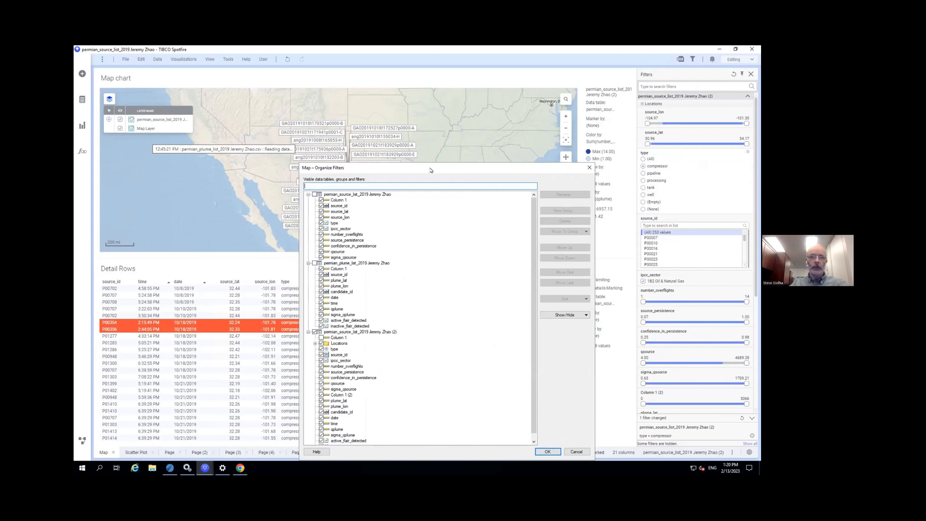
{"action": "left_click_drag", "start_coordinate": [431, 169], "coordinate": [448, 98]}
Try showing the original permian_source_list_2019 table, hide it again, and collapse both original tables in the filter list
{"action": "left_click", "coordinate": [331, 123]}
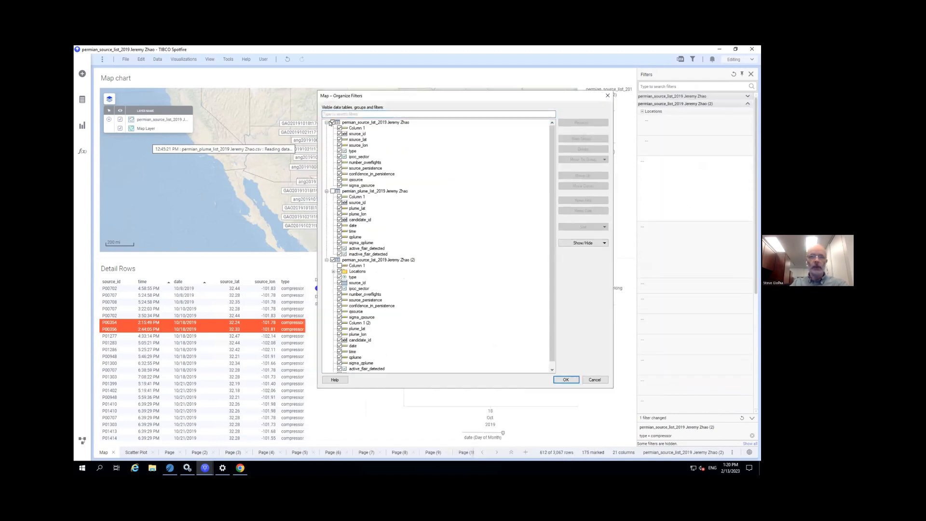
{"action": "left_click", "coordinate": [332, 122]}
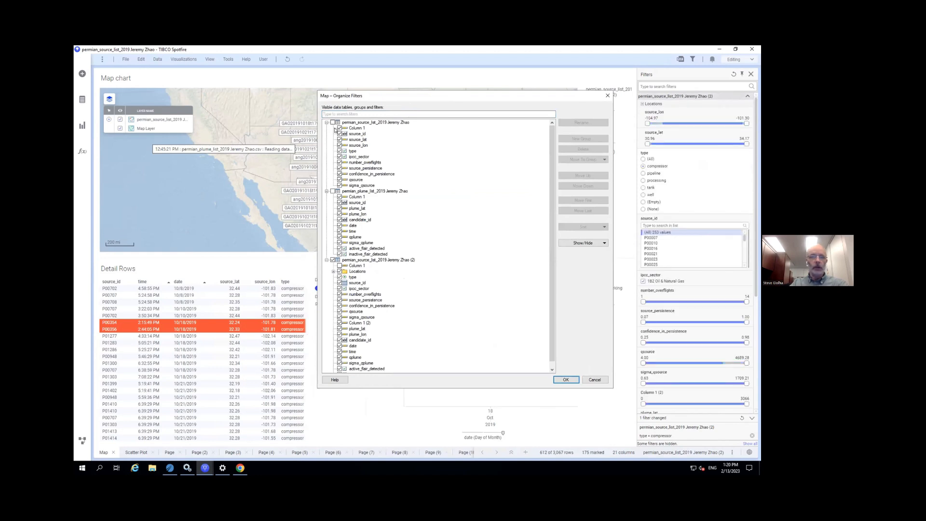
{"action": "left_click", "coordinate": [326, 123]}
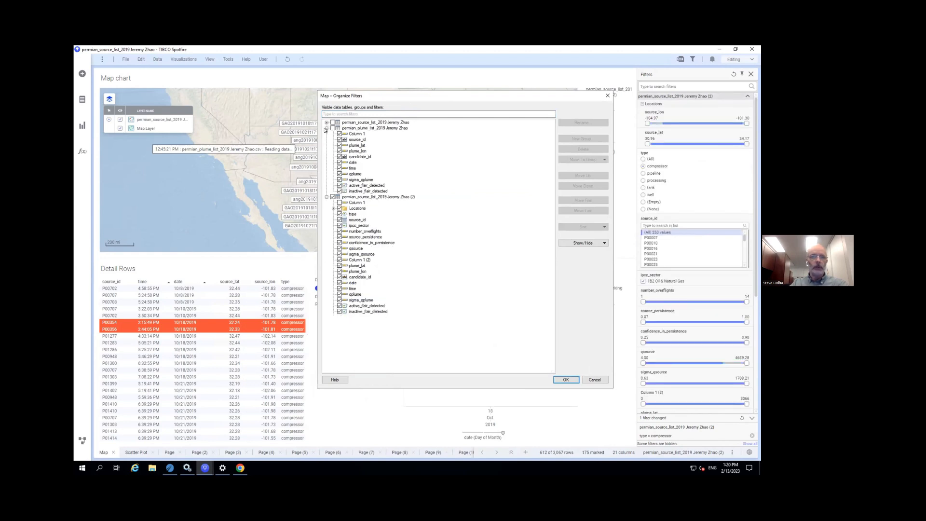
{"action": "left_click", "coordinate": [327, 128]}
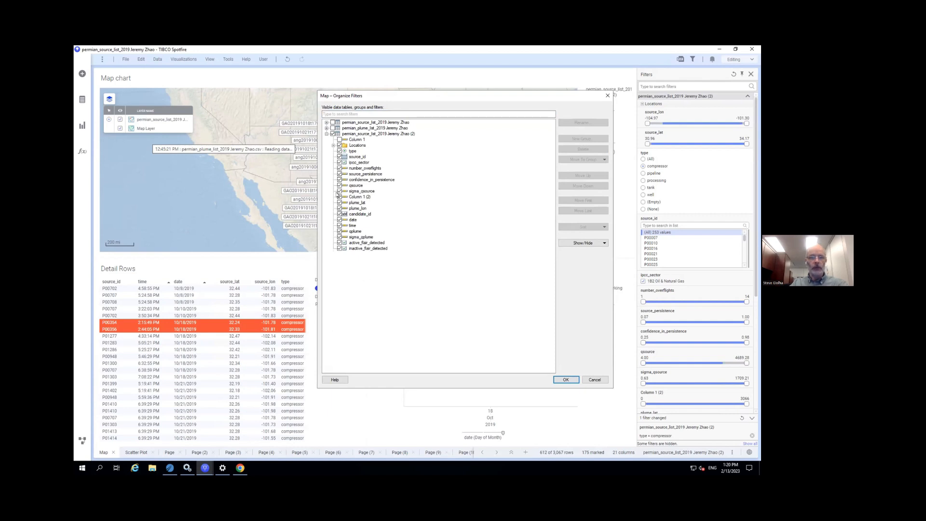
Hide the combined table's Column 1 (2), qsource, source_persistence, number_overflights and source_id filters
{"action": "left_click", "coordinate": [339, 196]}
{"action": "left_click", "coordinate": [339, 185]}
{"action": "left_click", "coordinate": [339, 174]}
{"action": "left_click", "coordinate": [339, 168]}
{"action": "left_click", "coordinate": [339, 157]}
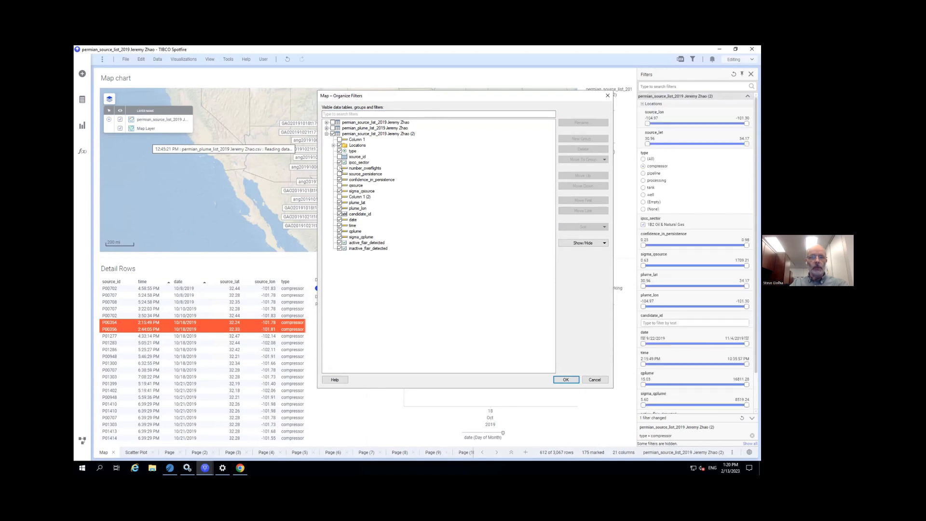
Hide the combined table's candidate_id, date, time, qplume, sigma_qplume and inactive_flair_detected filters
{"action": "left_click", "coordinate": [339, 214]}
{"action": "left_click", "coordinate": [339, 219]}
{"action": "left_click", "coordinate": [339, 225]}
{"action": "left_click", "coordinate": [339, 237]}
{"action": "left_click", "coordinate": [339, 249]}
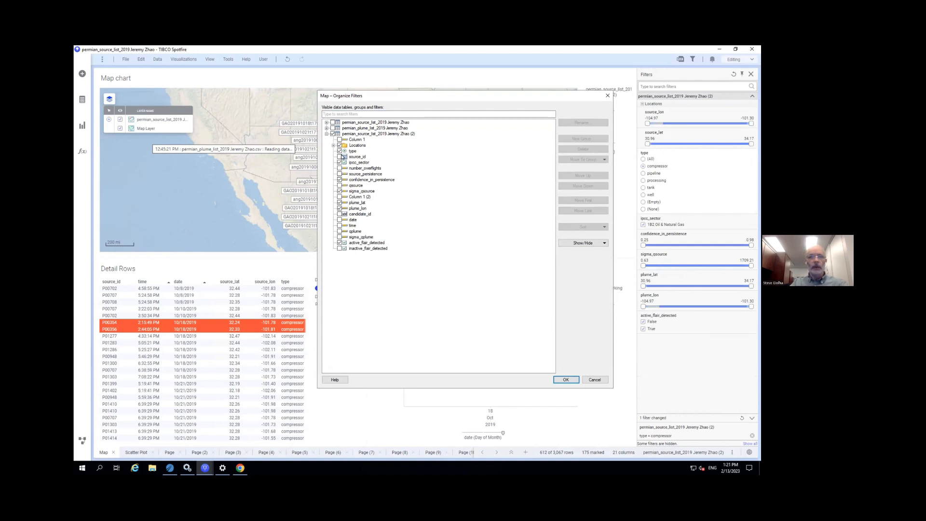
Expand the Locations group in the filter list and move plume_lat and plume_lon into it
{"action": "left_click", "coordinate": [333, 145]}
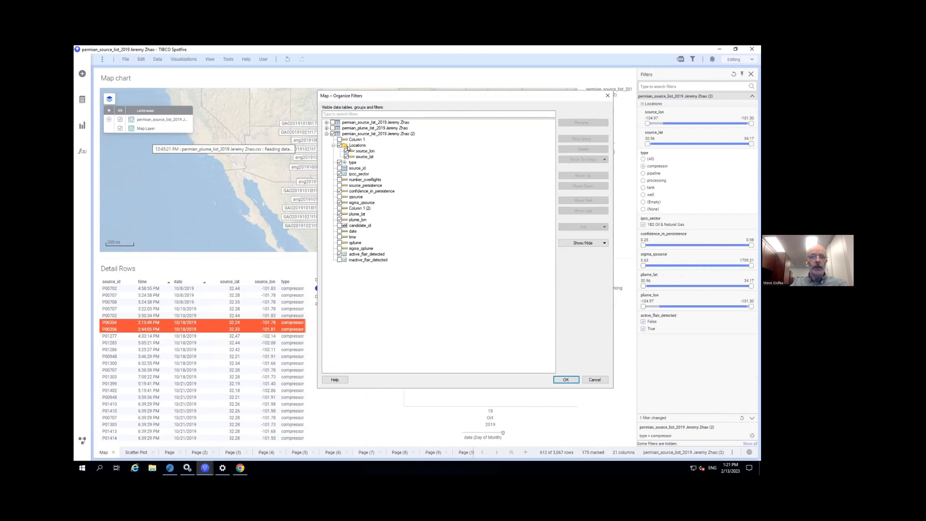
{"action": "left_click", "coordinate": [375, 135]}
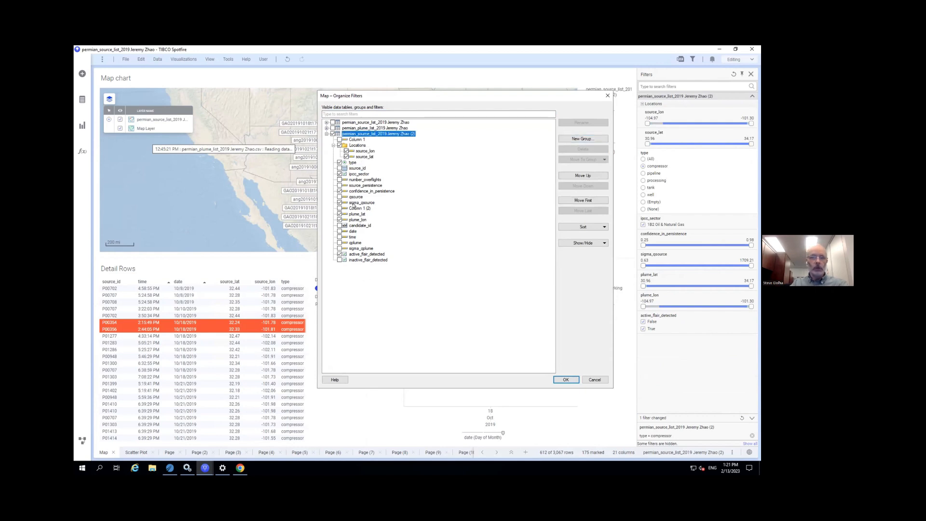
{"action": "left_click", "coordinate": [355, 214]}
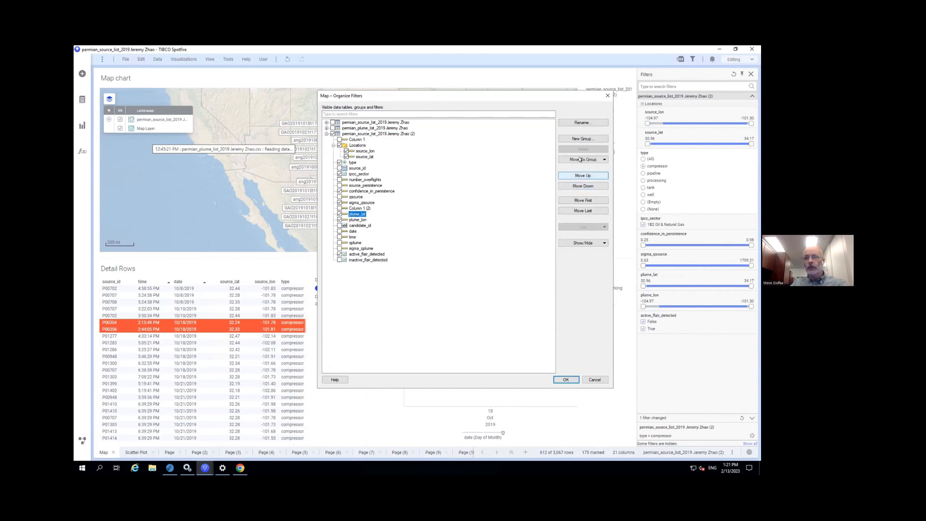
{"action": "left_click", "coordinate": [580, 159]}
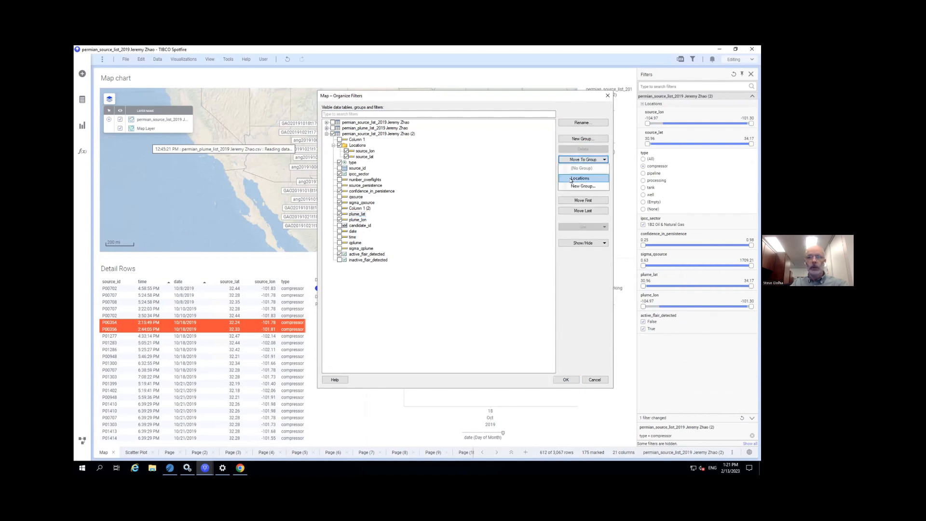
{"action": "left_click", "coordinate": [574, 178]}
{"action": "left_click", "coordinate": [357, 220]}
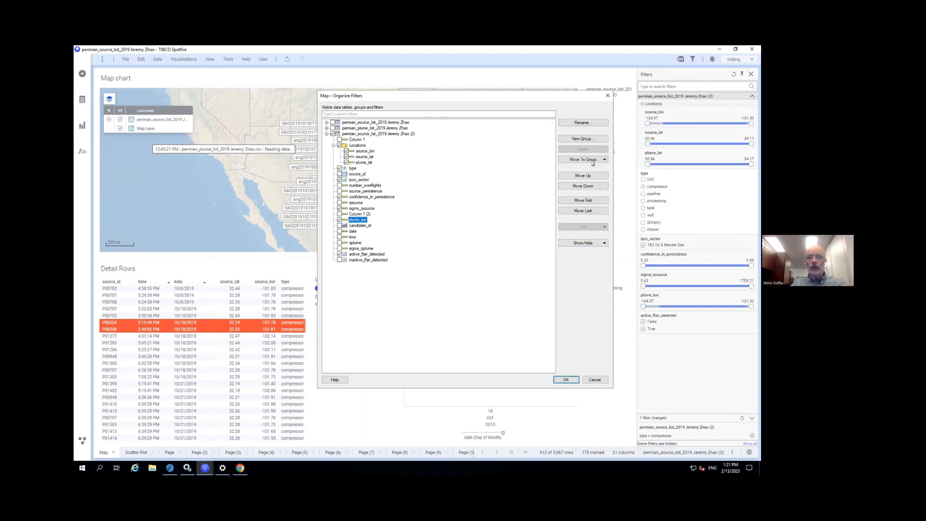
{"action": "left_click", "coordinate": [582, 159]}
{"action": "left_click", "coordinate": [579, 178]}
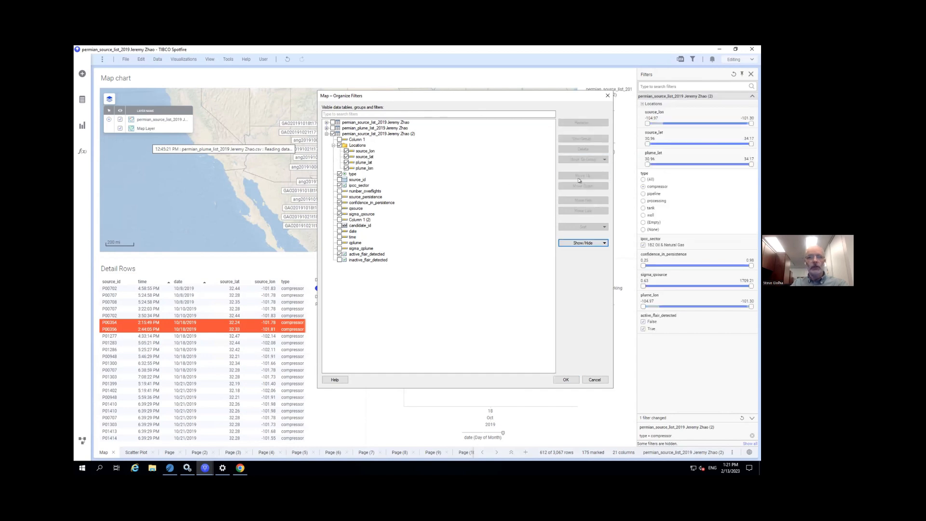
Apply the filter organization, and collapse and re-expand the Locations group in the filters panel
{"action": "left_click", "coordinate": [642, 105]}
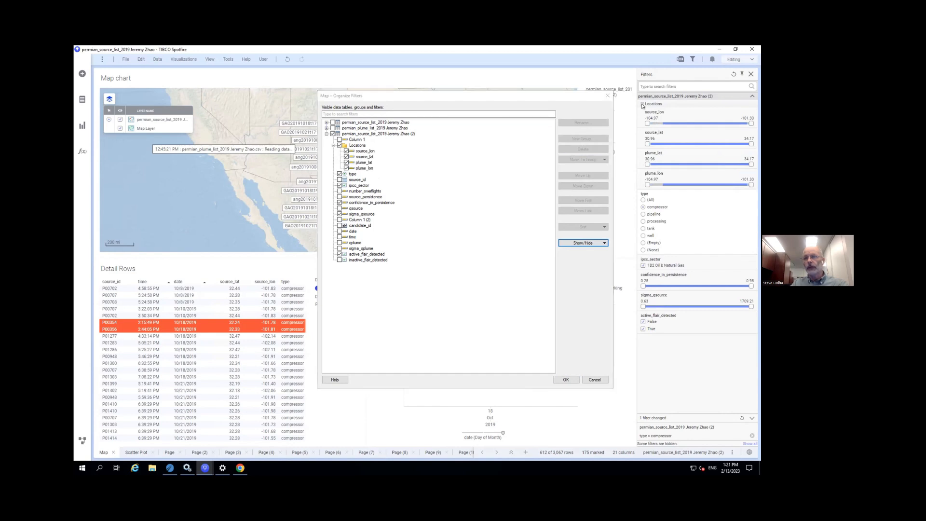
{"action": "left_click", "coordinate": [567, 380]}
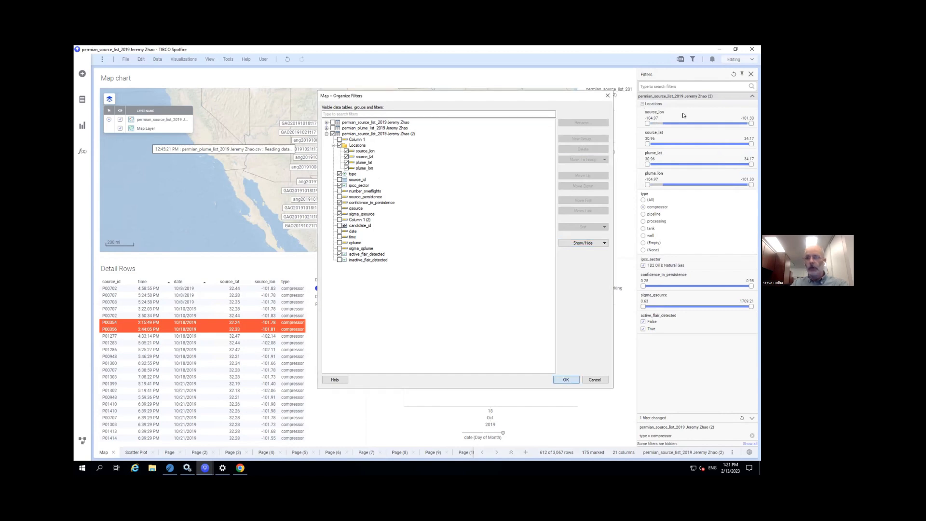
{"action": "left_click", "coordinate": [642, 105]}
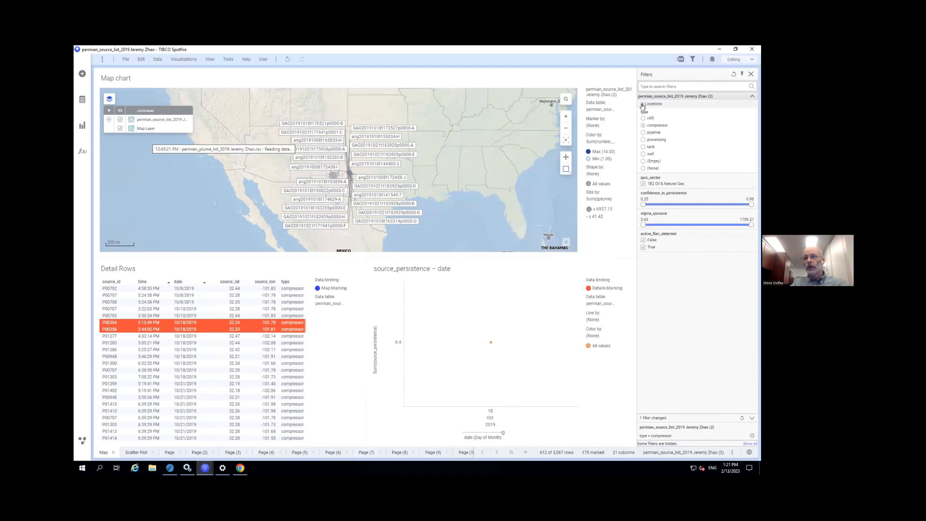
{"action": "left_click", "coordinate": [642, 104]}
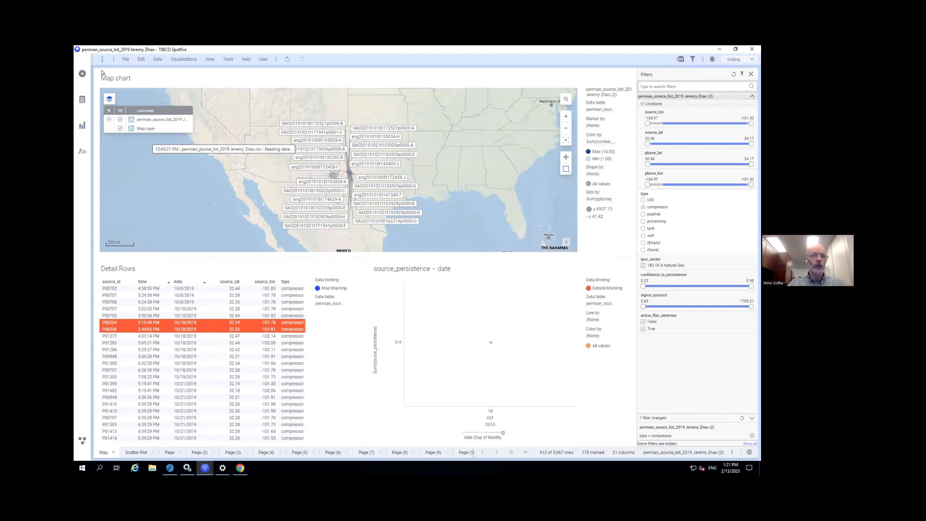
Add a text area to the Map page and open it for editing
{"action": "left_click", "coordinate": [80, 125]}
{"action": "left_click", "coordinate": [137, 143]}
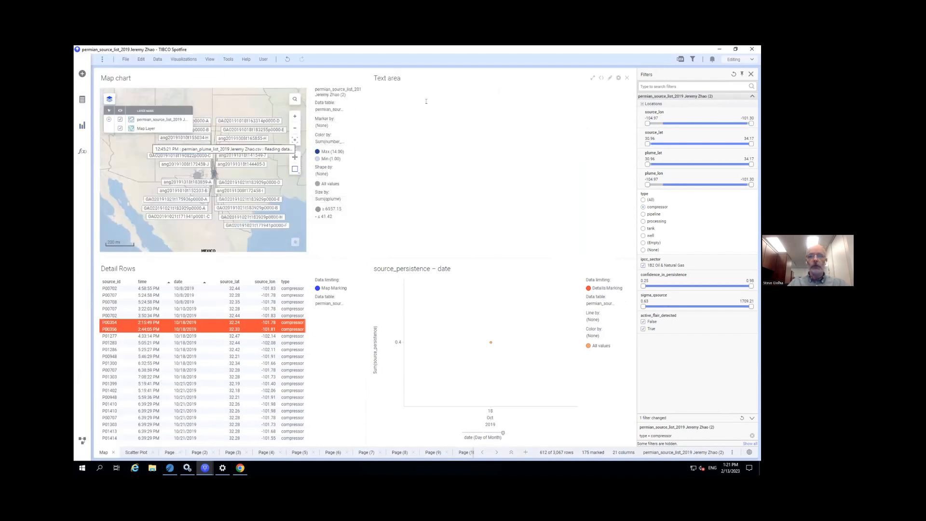
{"action": "right_click", "coordinate": [427, 102]}
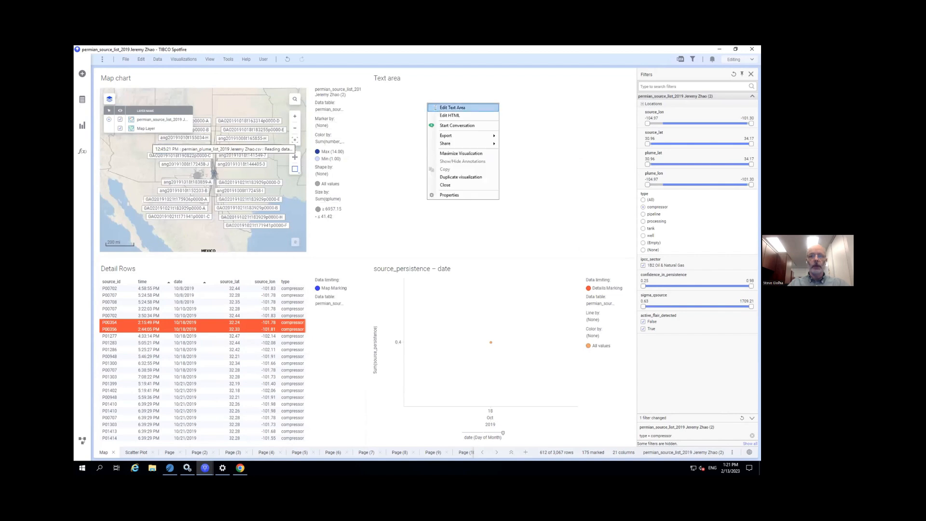
{"action": "left_click", "coordinate": [435, 107]}
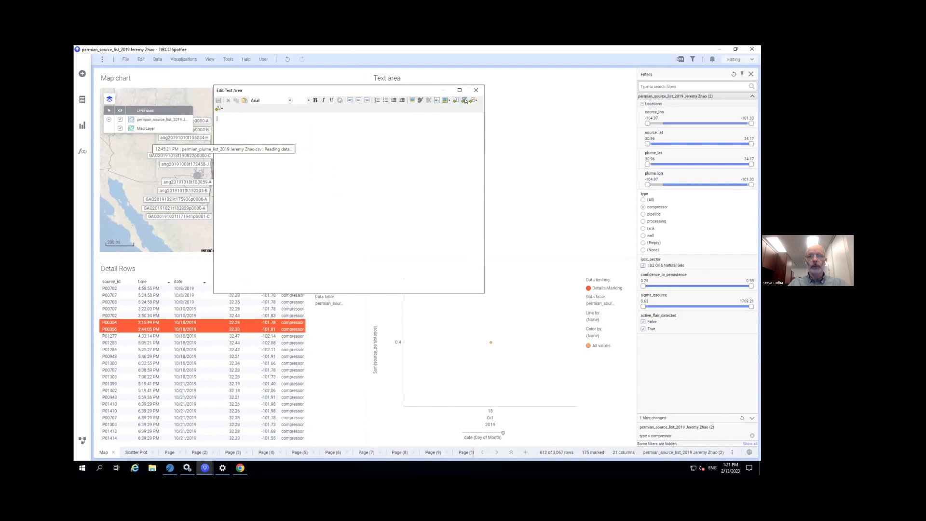
Insert the combined table's source_id filter into the text area
{"action": "left_click", "coordinate": [464, 101]}
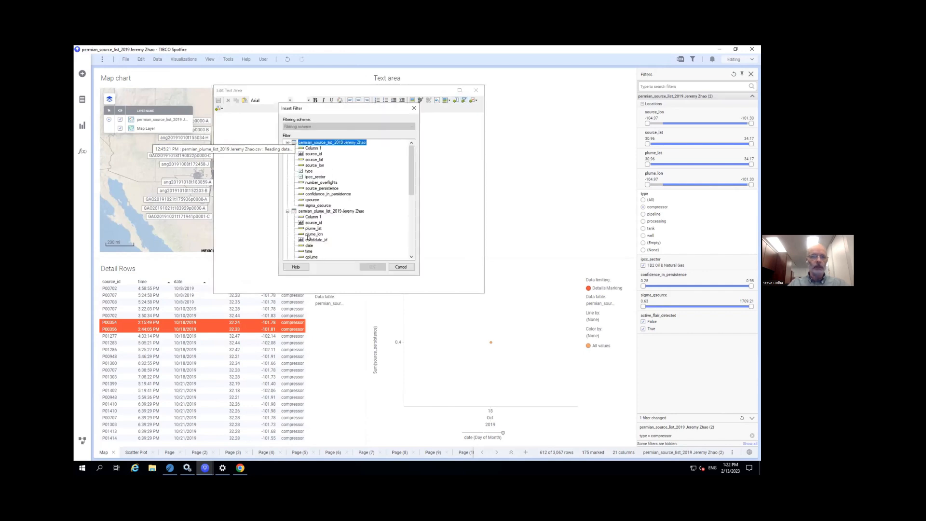
{"action": "left_click", "coordinate": [287, 211]}
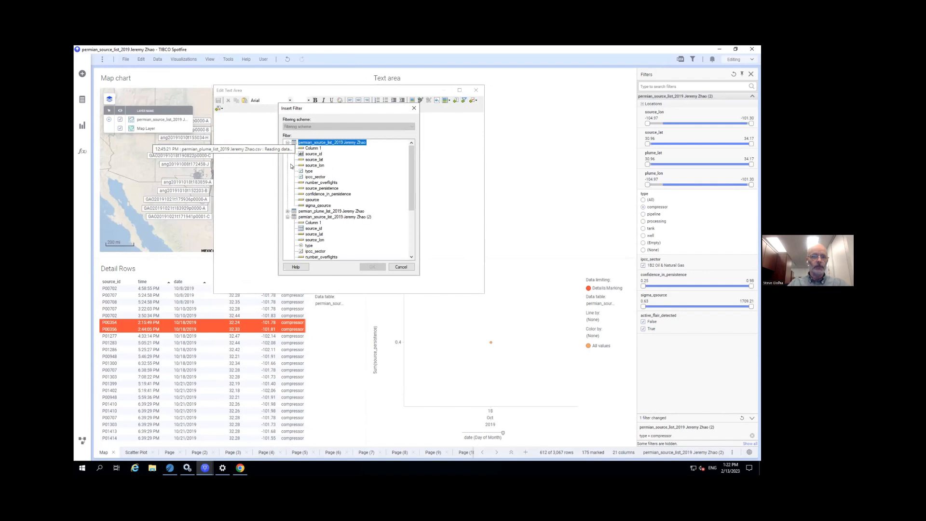
{"action": "left_click", "coordinate": [313, 229]}
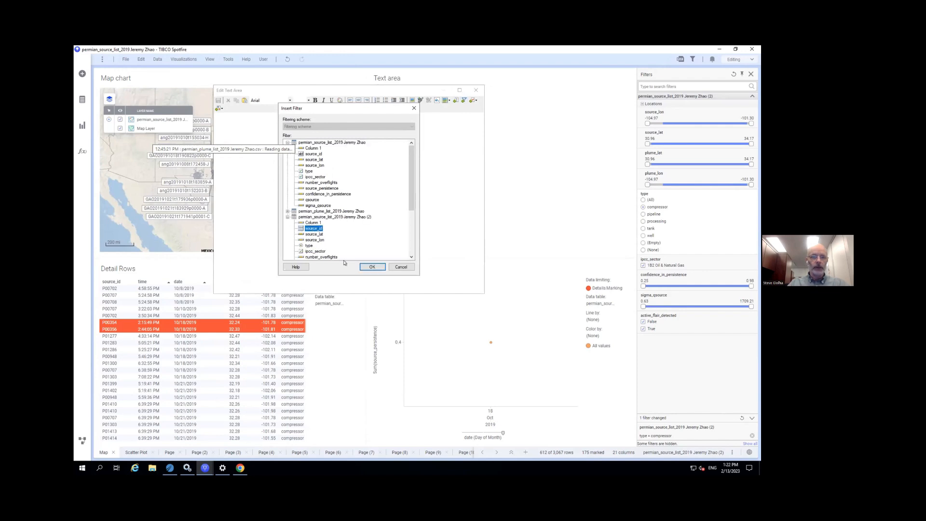
{"action": "left_click", "coordinate": [372, 267]}
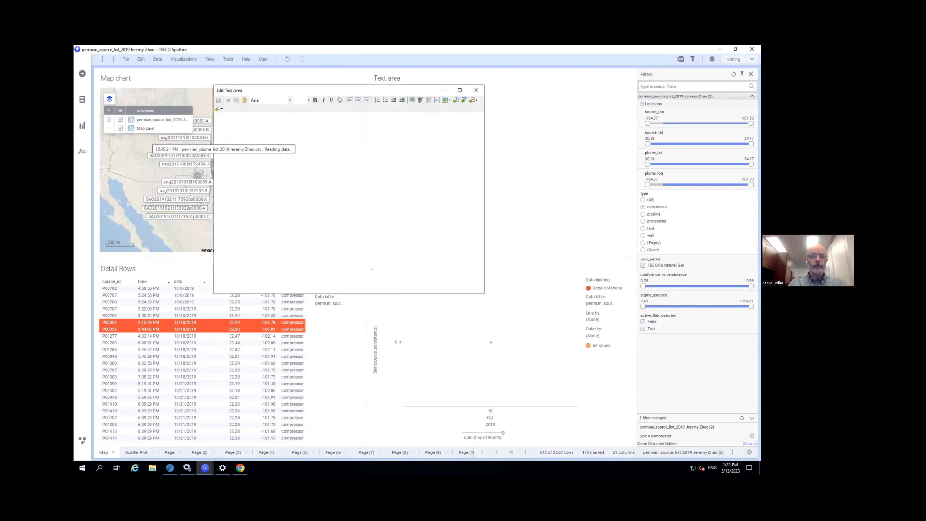
Label the text area's filter "Source ID", save the text area, and filter the data to P00021, P00023 and P00025
{"action": "left_click", "coordinate": [333, 133]}
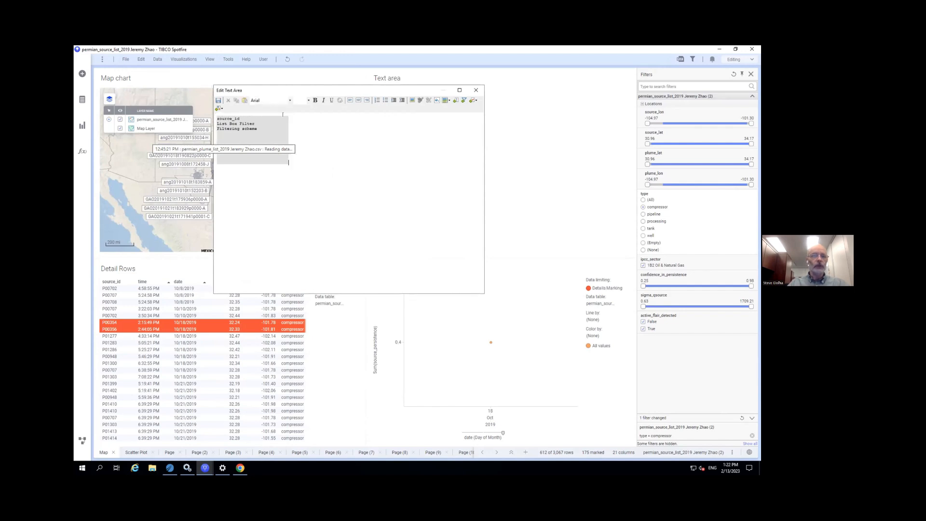
{"action": "left_click_drag", "start_coordinate": [330, 93], "coordinate": [466, 91]}
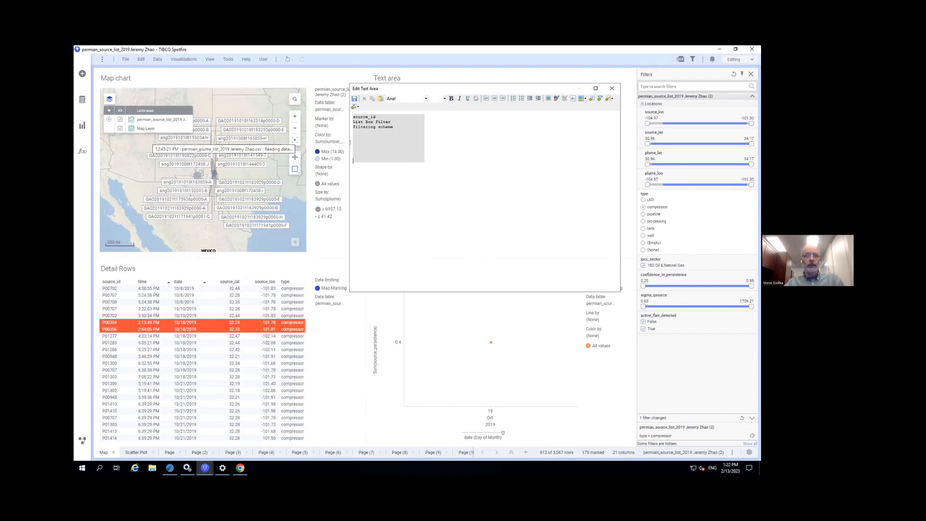
{"action": "type", "text": "Source ID:"}
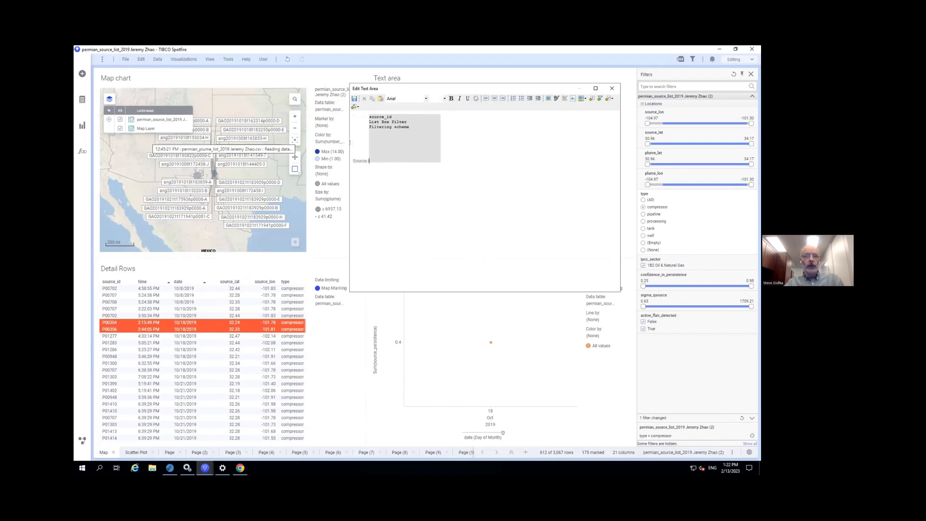
{"action": "left_click", "coordinate": [612, 88]}
{"action": "left_click", "coordinate": [386, 281]}
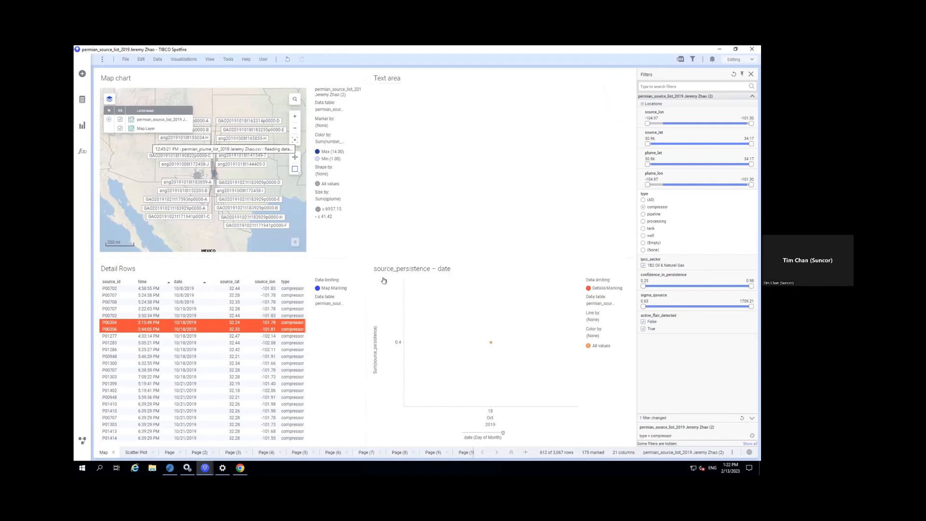
{"action": "left_click_drag", "start_coordinate": [414, 119], "coordinate": [414, 129]}
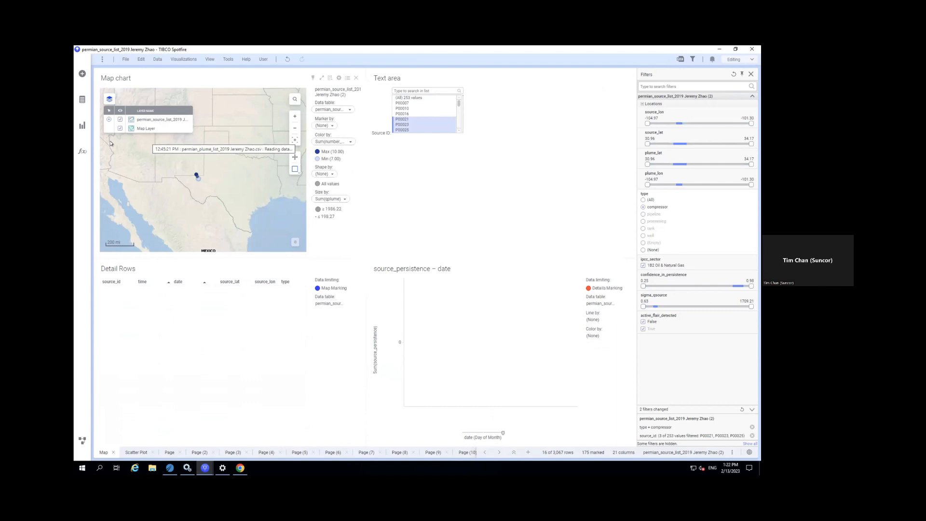
Examine the qplume column's recommended visualizations, column details and available aggregation methods in the data in analysis
{"action": "left_click", "coordinate": [82, 100]}
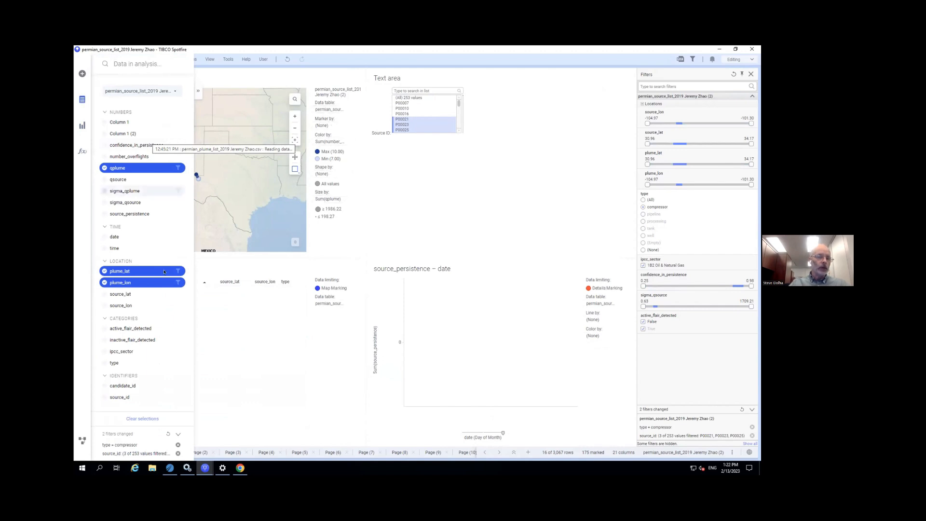
{"action": "right_click", "coordinate": [121, 201]}
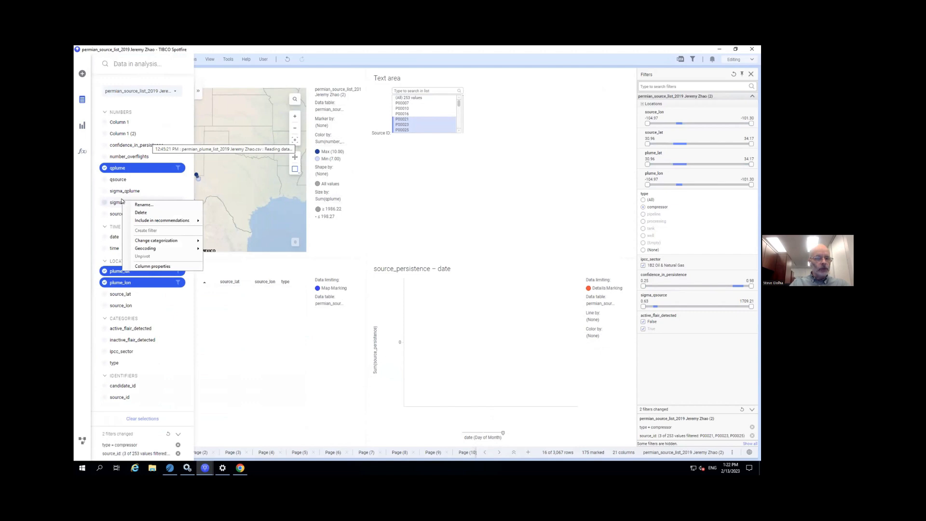
{"action": "left_click", "coordinate": [129, 168]}
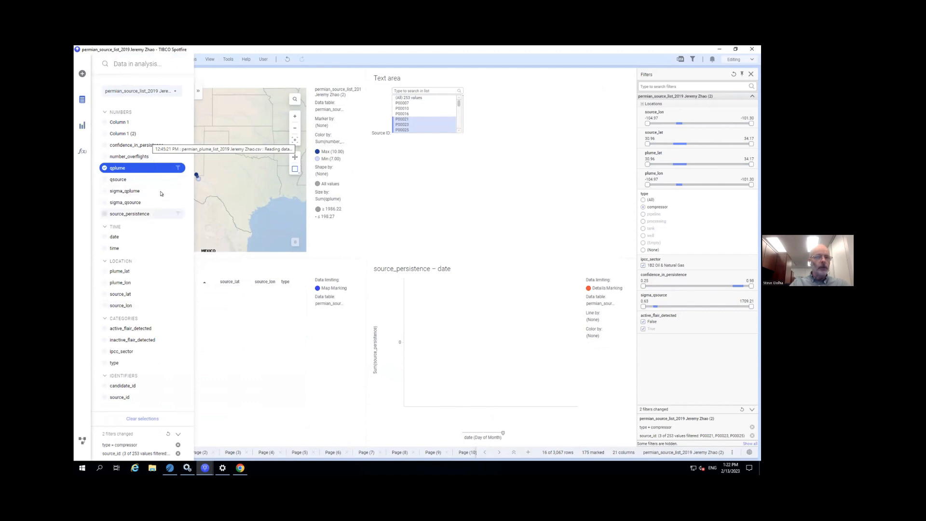
{"action": "left_click", "coordinate": [198, 90]}
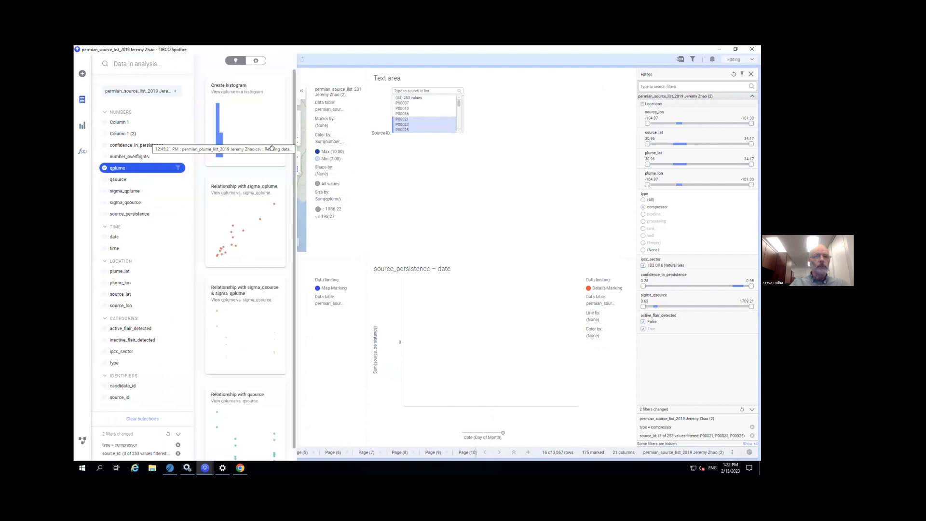
{"action": "left_click", "coordinate": [255, 61]}
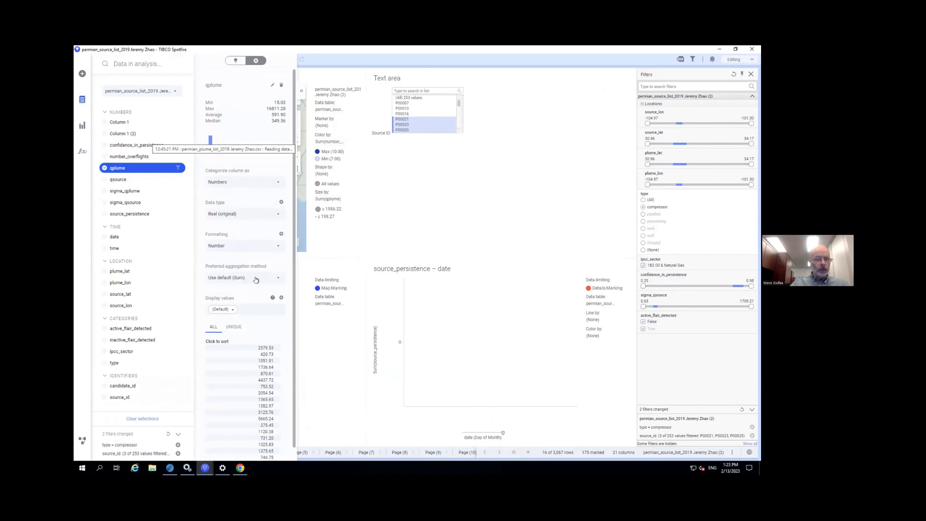
{"action": "left_click", "coordinate": [272, 277]}
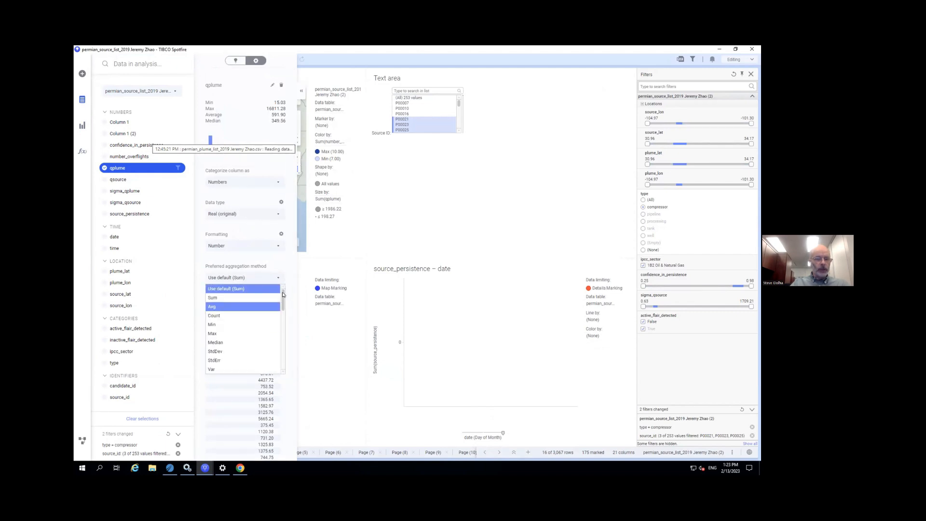
{"action": "scroll", "coordinate": [284, 343], "scroll_direction": "down", "scroll_amount": 5}
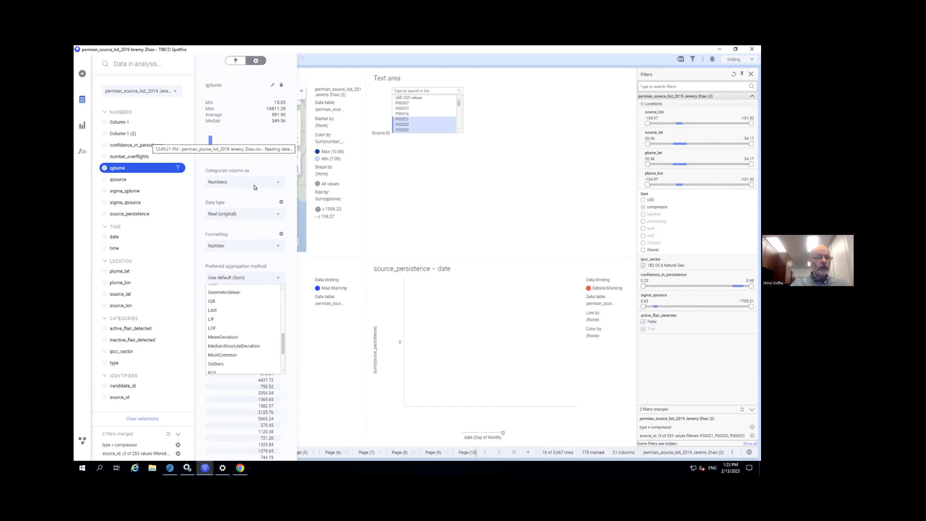
{"action": "left_click", "coordinate": [249, 198]}
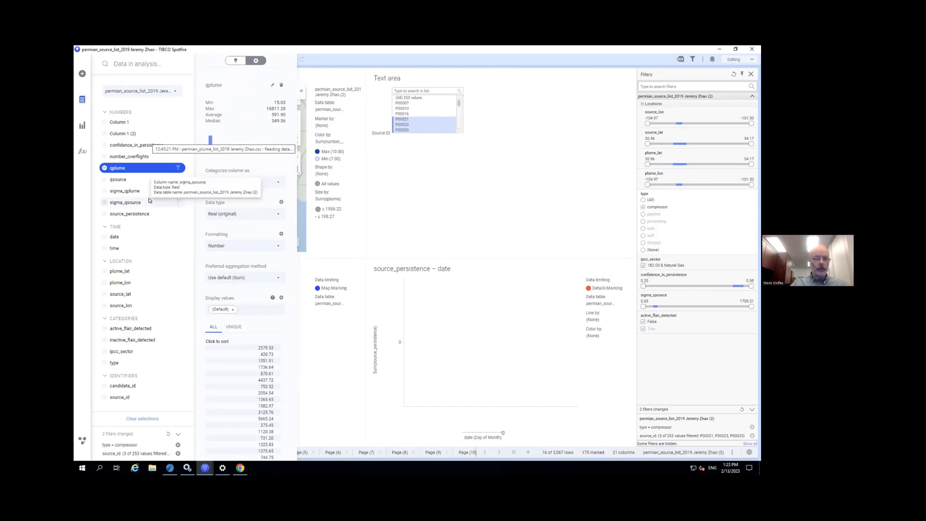
Review the column details of qsource and candidate_id, including candidate_id's all and unique value lists
{"action": "left_click", "coordinate": [123, 179]}
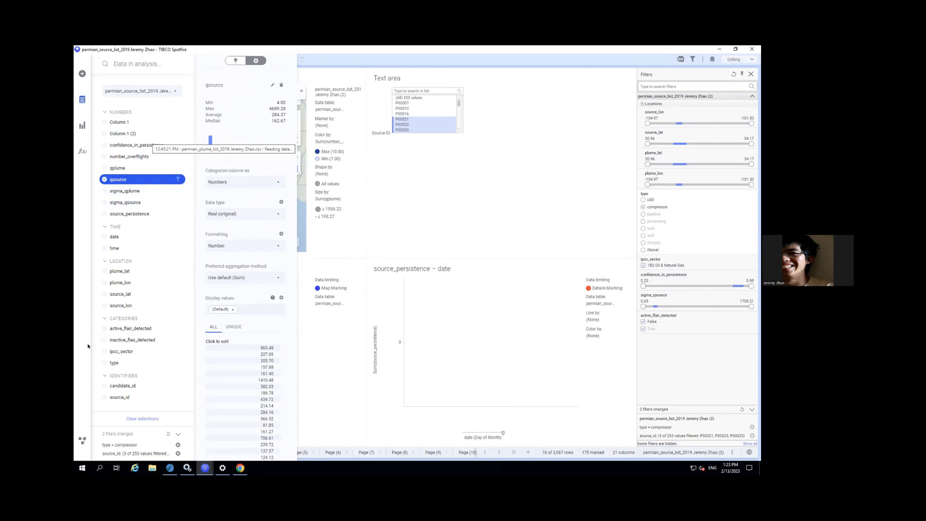
{"action": "left_click", "coordinate": [119, 386]}
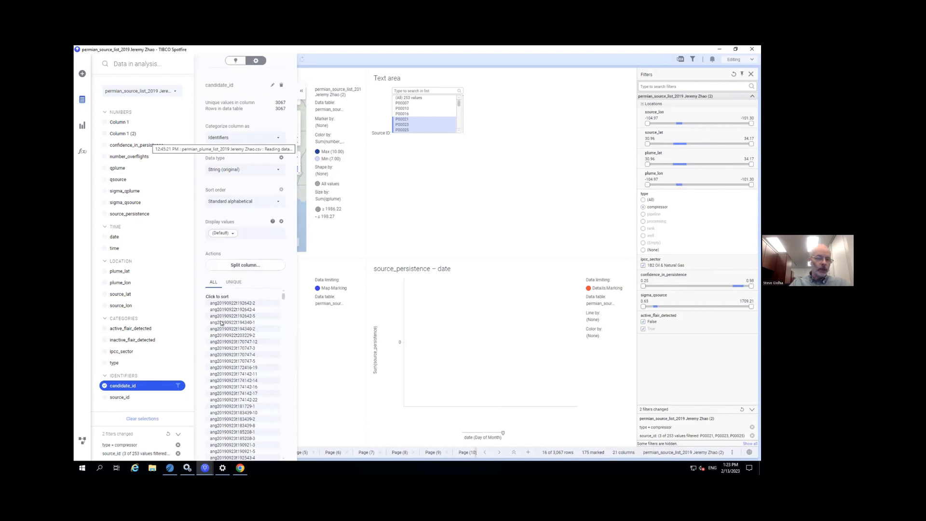
{"action": "left_click", "coordinate": [233, 281]}
{"action": "left_click", "coordinate": [213, 283]}
Split candidate_id into 2 columns at the "-" separator, removing 3 characters from the beginning of the string
{"action": "left_click", "coordinate": [244, 265]}
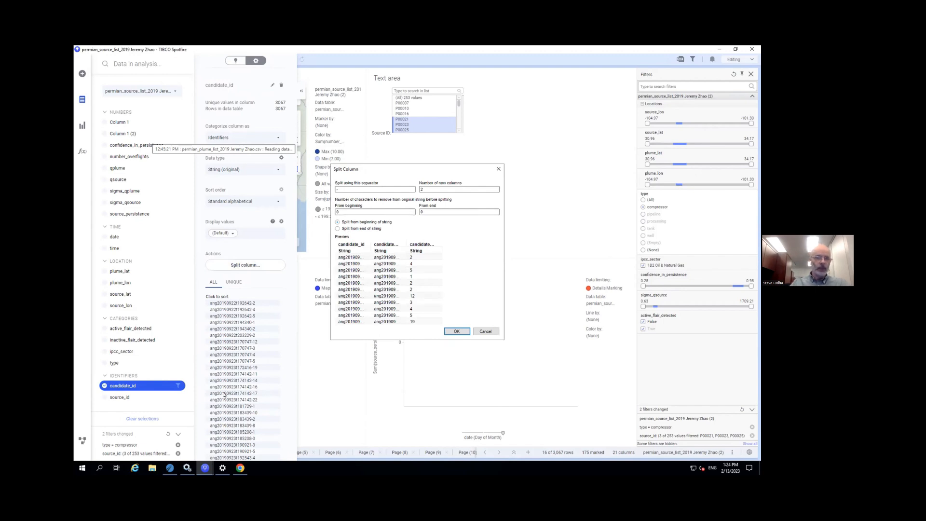
{"action": "left_click", "coordinate": [431, 211]}
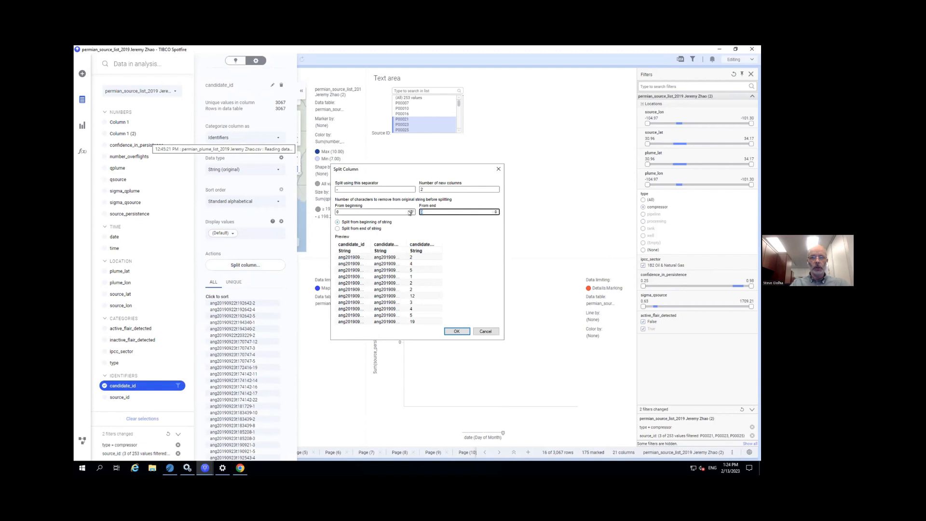
{"action": "key", "text": "shift+Tab"}
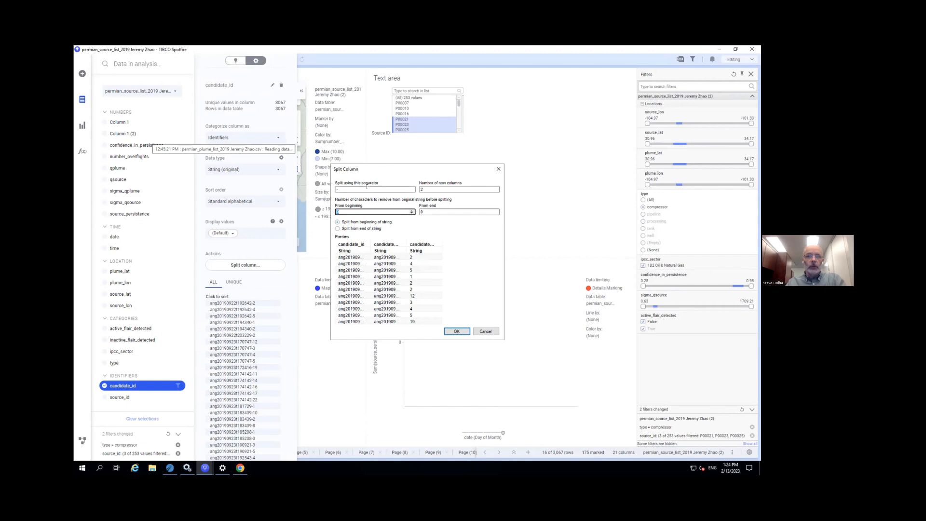
{"action": "double_click", "coordinate": [366, 188]}
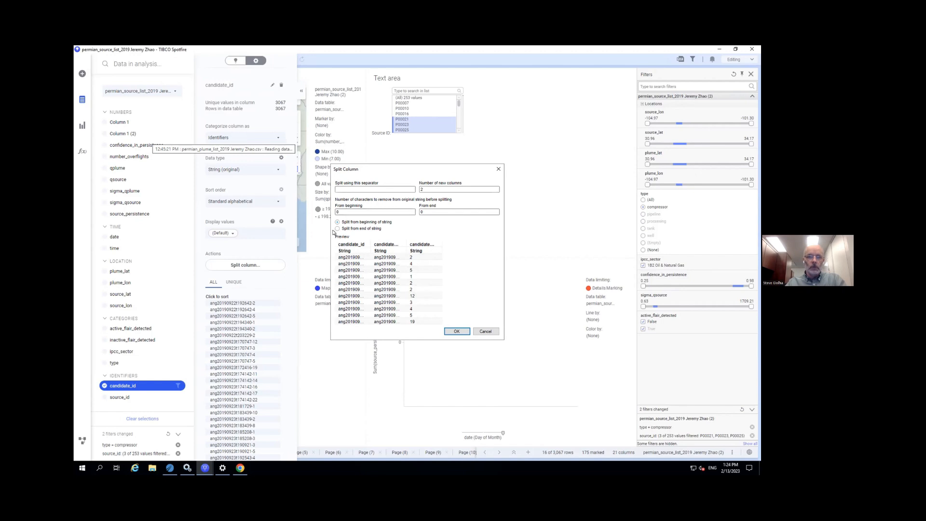
{"action": "left_click", "coordinate": [422, 212]}
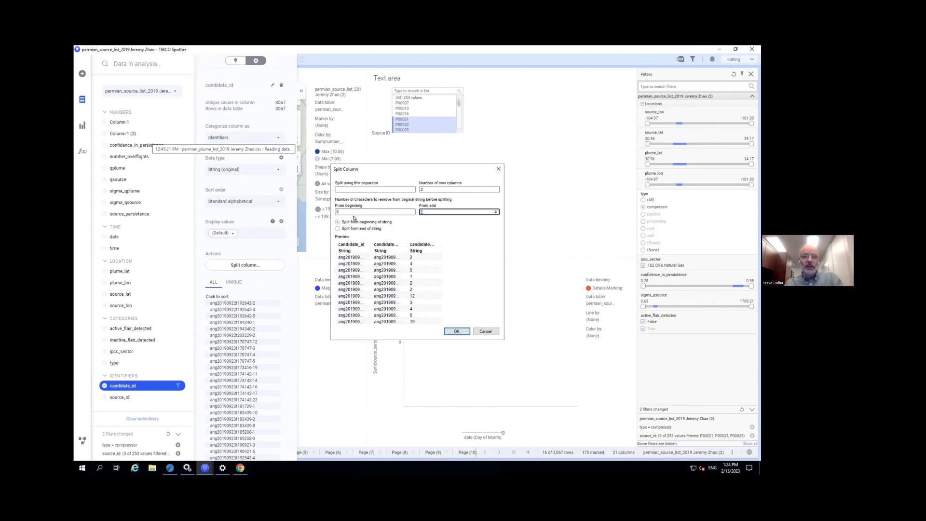
{"action": "left_click", "coordinate": [352, 210]}
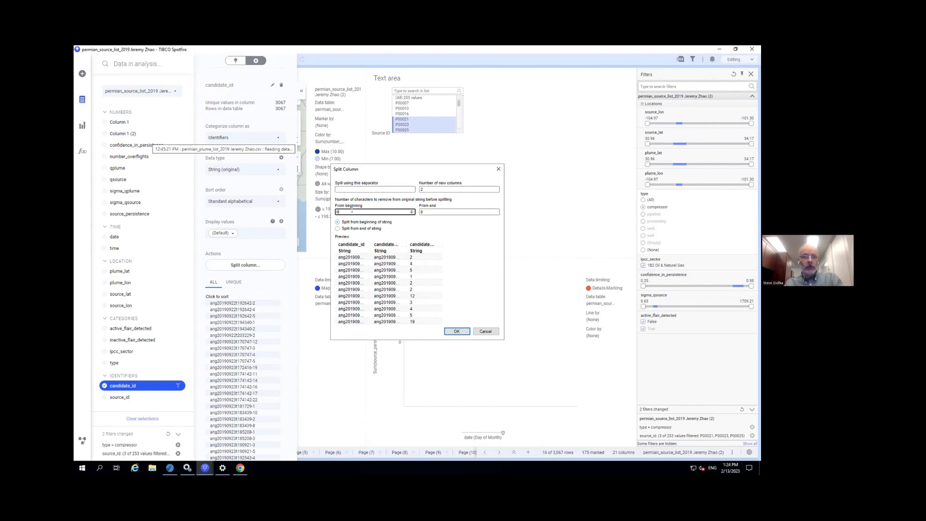
{"action": "left_click", "coordinate": [364, 245]}
{"action": "left_click", "coordinate": [374, 189]}
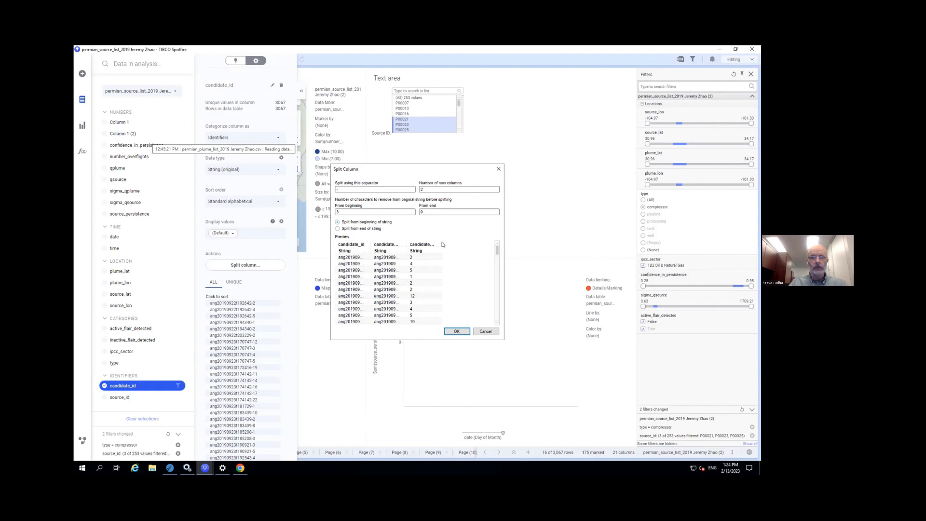
{"action": "left_click", "coordinate": [456, 331]}
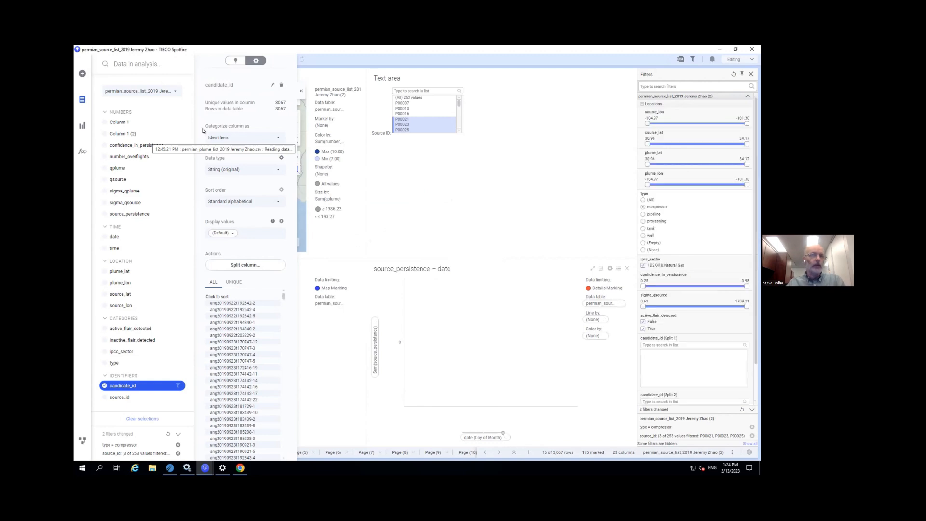
Open the data canvas and select the final permian_source_list_2019 table node to view its data and added calculated columns
{"action": "left_click", "coordinate": [323, 65]}
{"action": "left_click", "coordinate": [157, 59]}
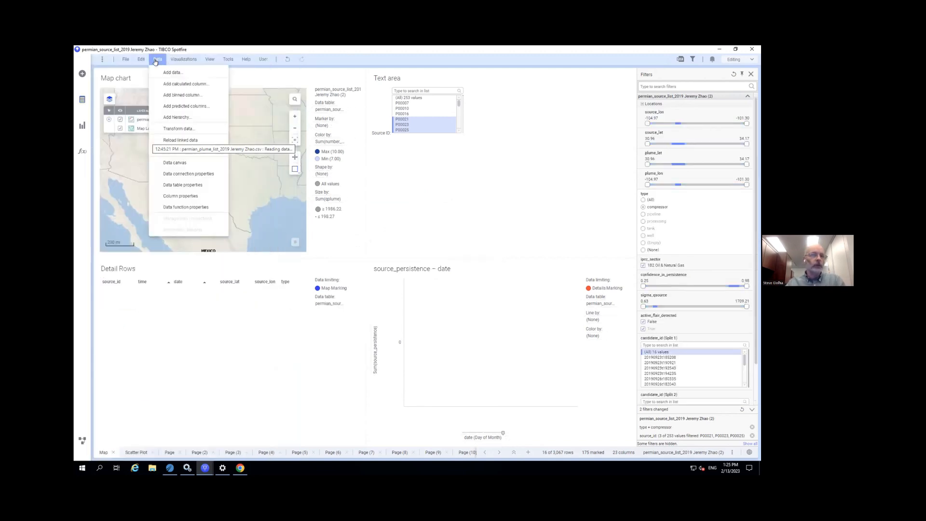
{"action": "left_click", "coordinate": [82, 439]}
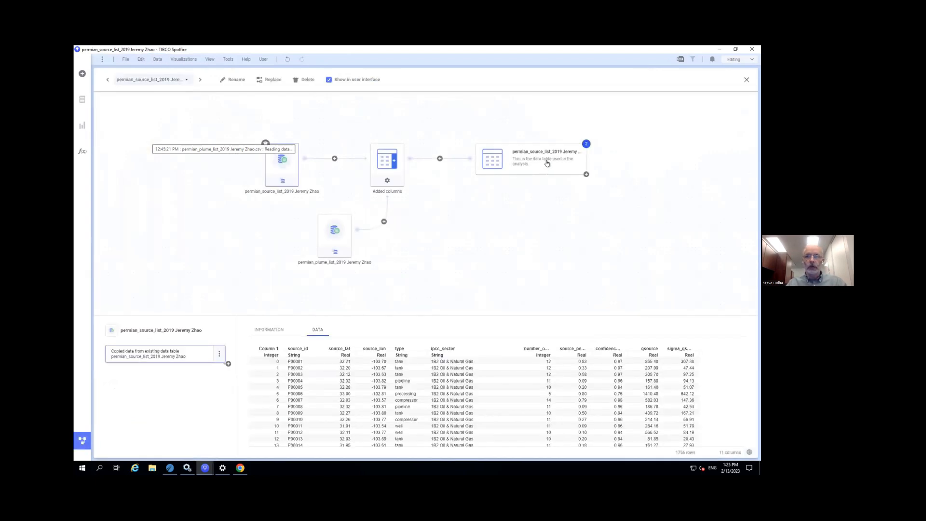
{"action": "left_click", "coordinate": [573, 162]}
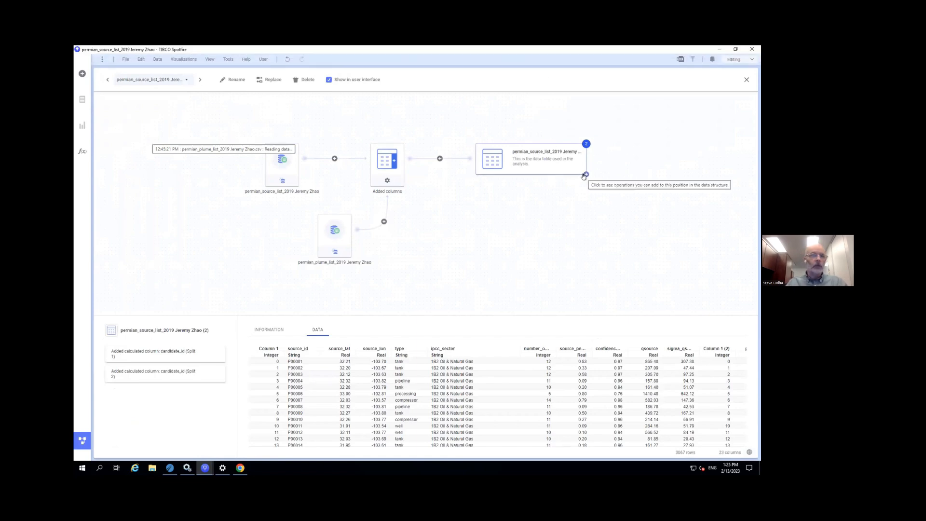
{"action": "key", "text": "ctrl+Left"}
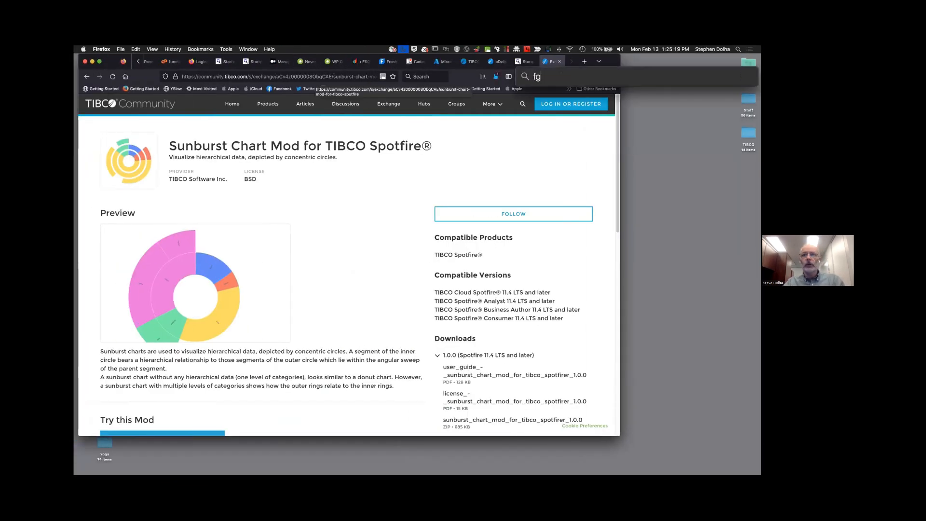
{"action": "key", "text": "ctrl+Right"}
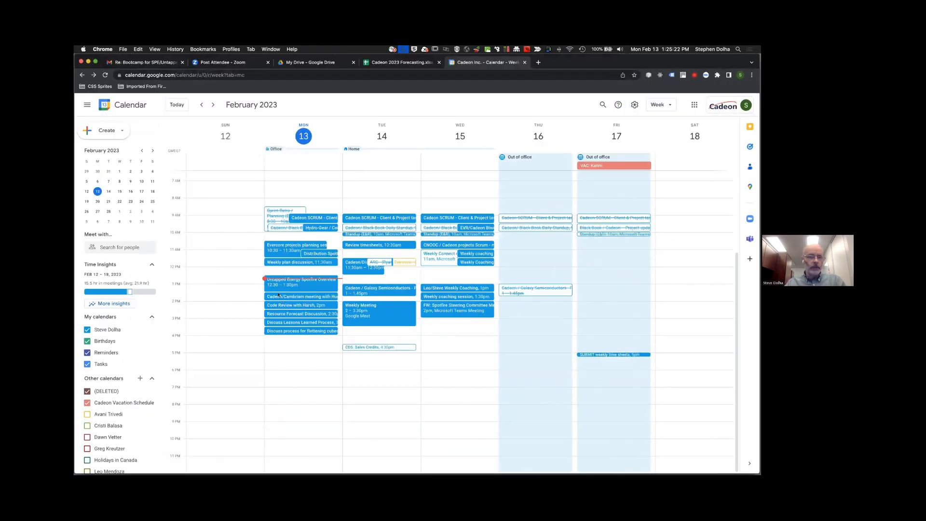
{"action": "key", "text": "ctrl+Right"}
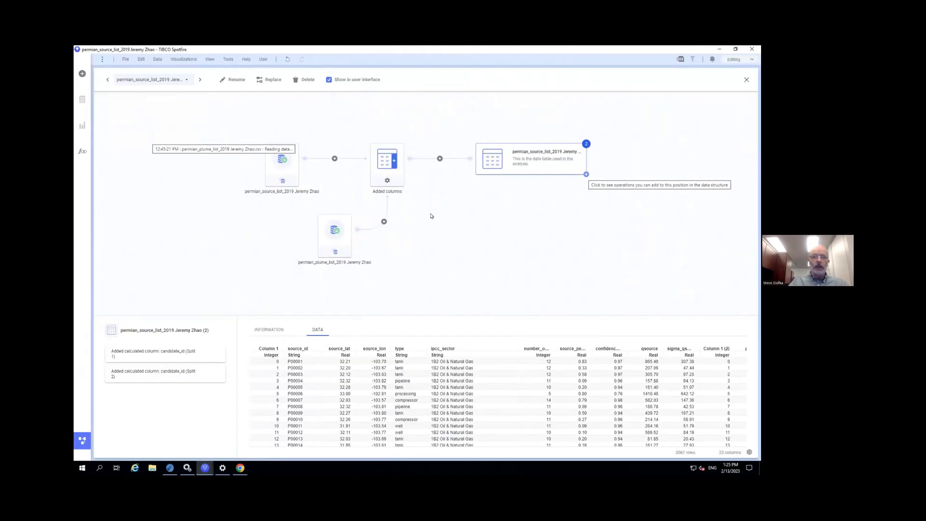
{"action": "left_click", "coordinate": [586, 175]}
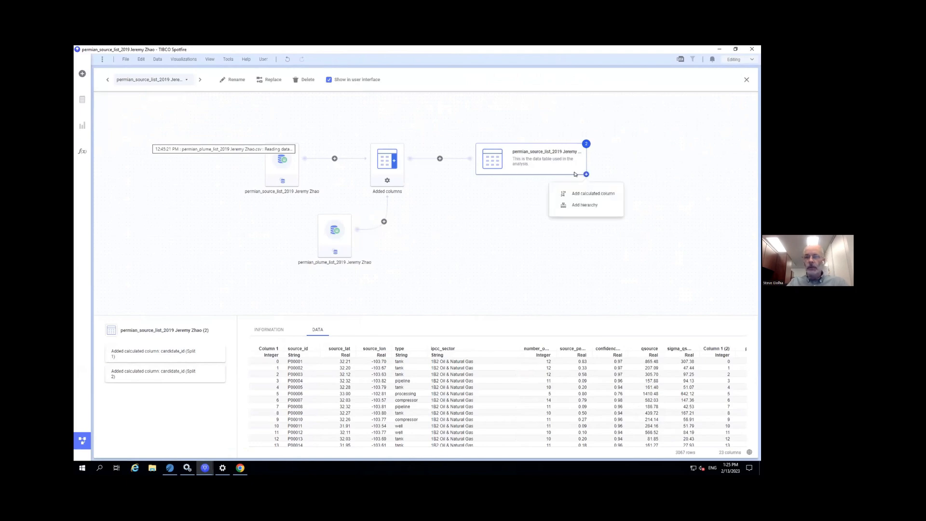
{"action": "left_click", "coordinate": [584, 194]}
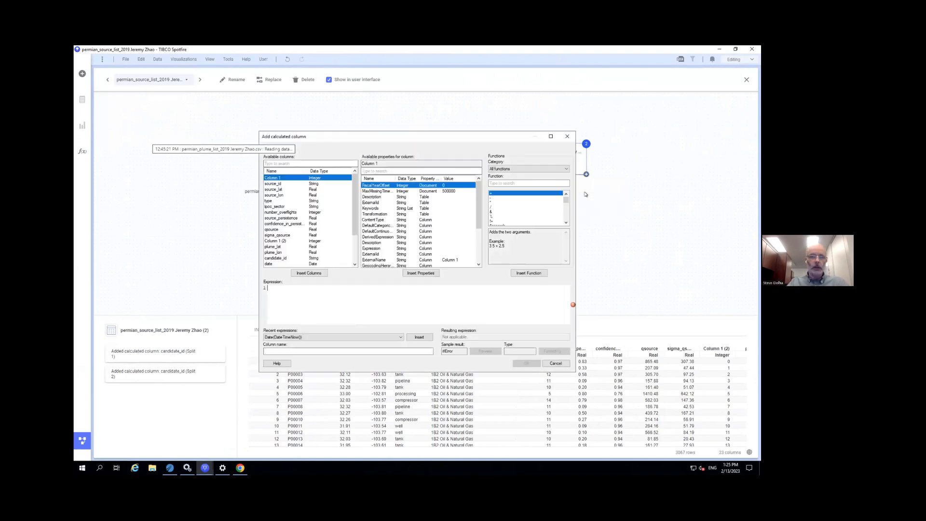
{"action": "left_click", "coordinate": [556, 362]}
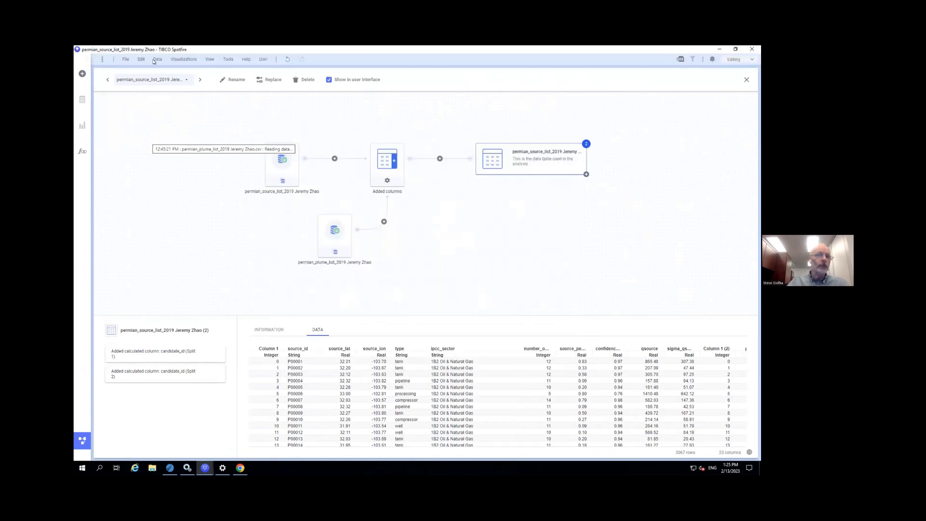
Start a new calculated column from the table's column properties, building its expression with the Left text function on candidate_id
{"action": "left_click", "coordinate": [158, 59]}
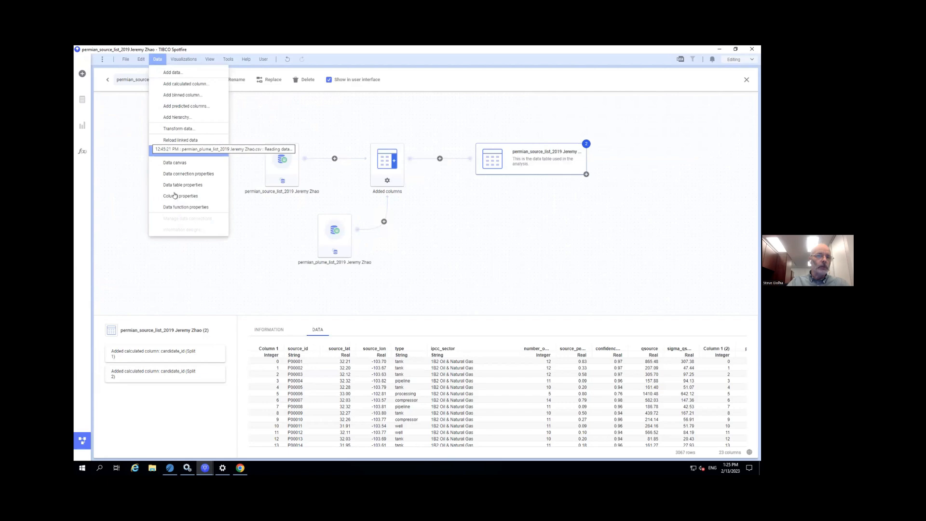
{"action": "left_click", "coordinate": [174, 195]}
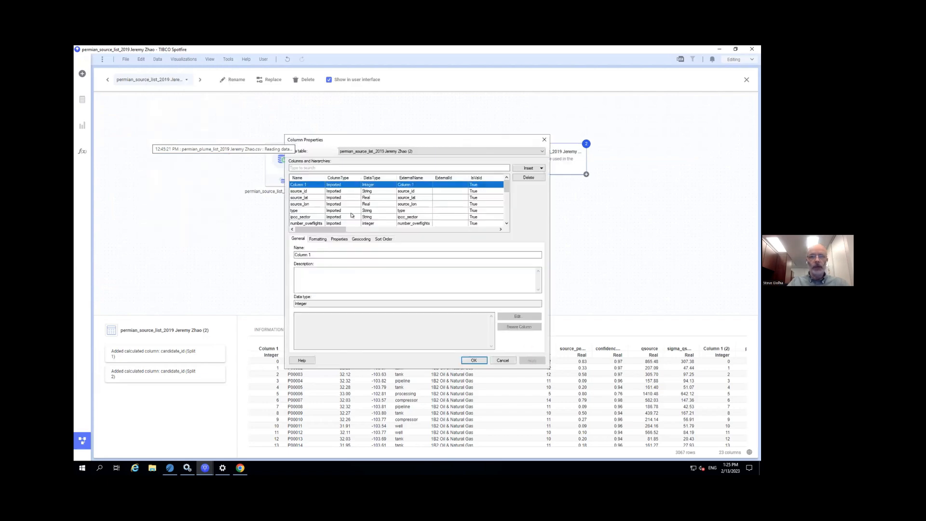
{"action": "left_click", "coordinate": [529, 169]}
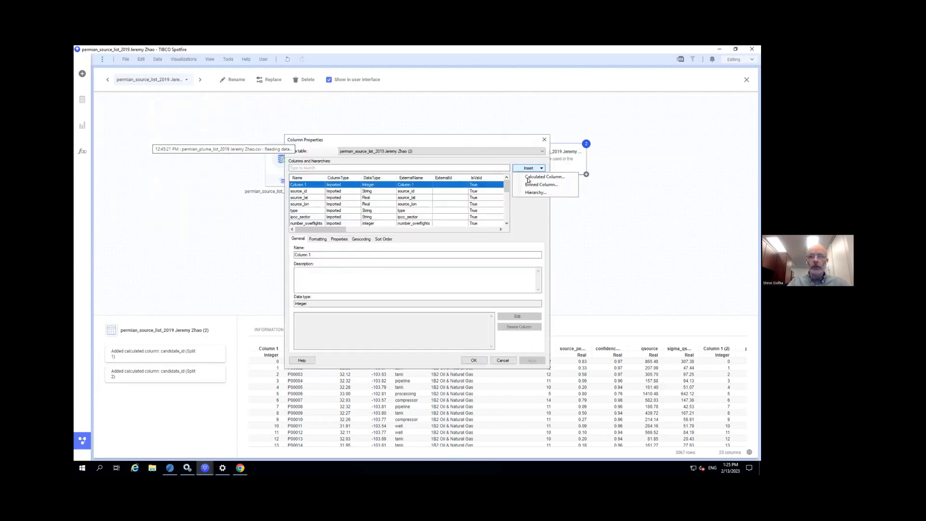
{"action": "left_click", "coordinate": [528, 177]}
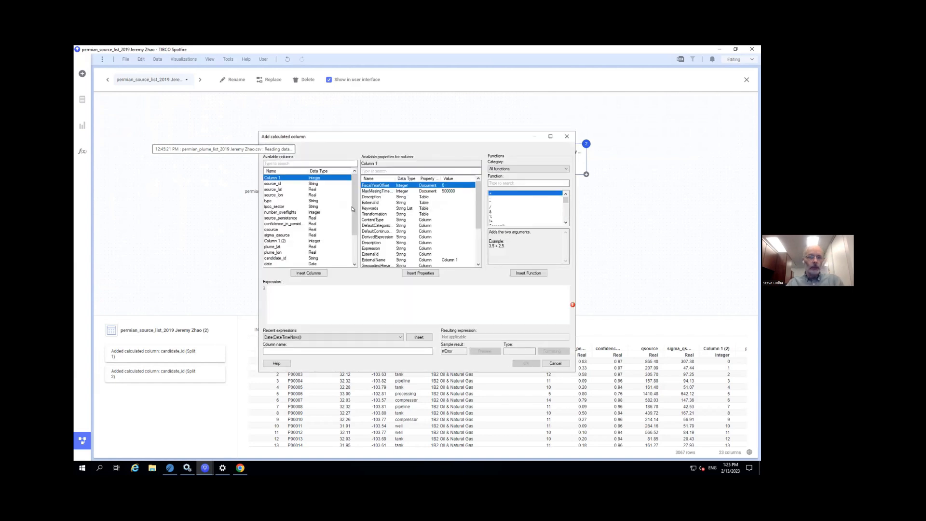
{"action": "scroll", "coordinate": [277, 220], "scroll_direction": "down", "scroll_amount": 3}
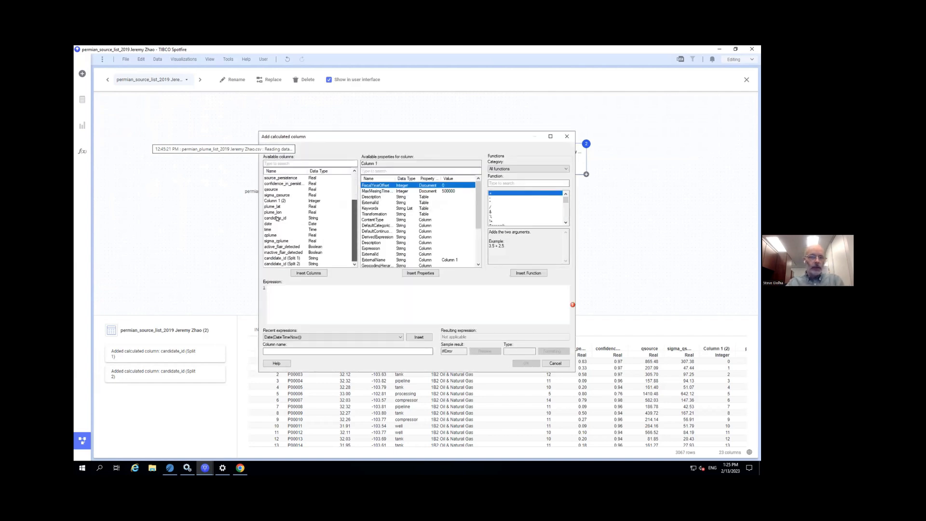
{"action": "left_click", "coordinate": [277, 218]}
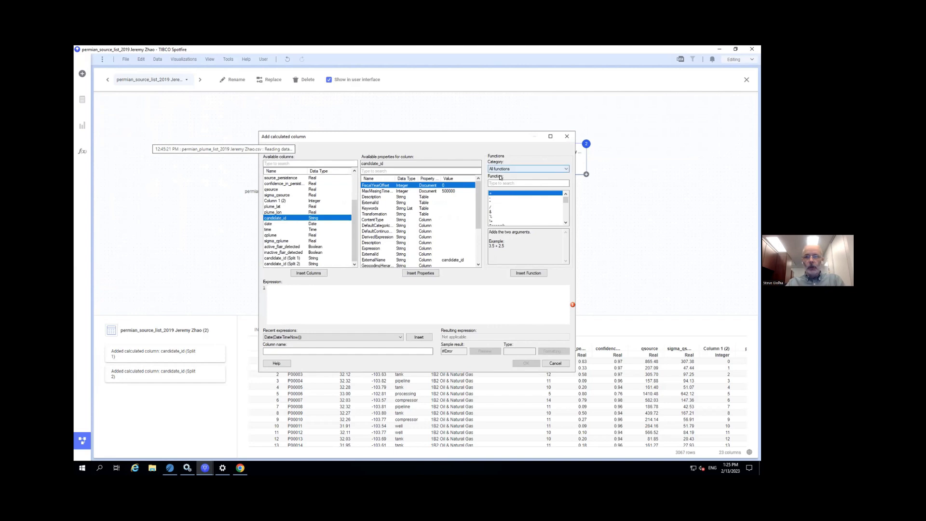
{"action": "left_click", "coordinate": [499, 183]}
{"action": "left_click", "coordinate": [499, 182]}
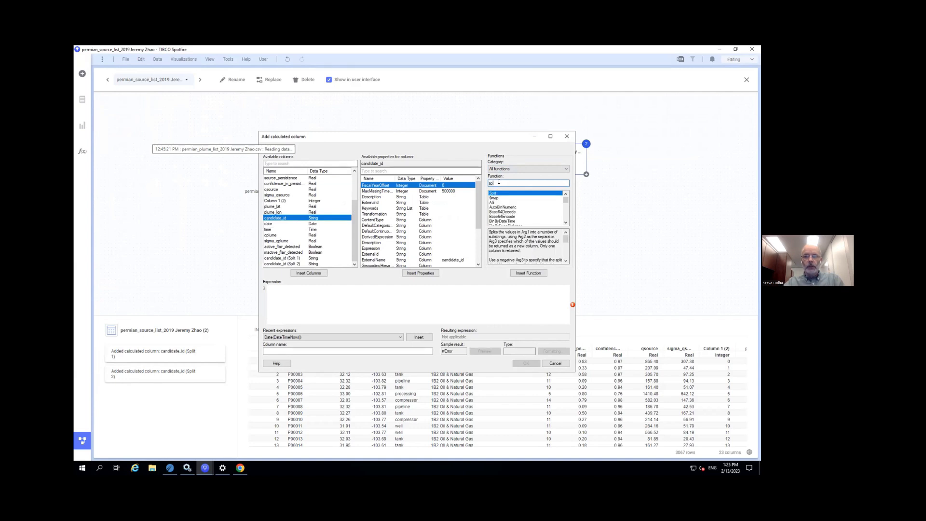
{"action": "left_click", "coordinate": [506, 169]}
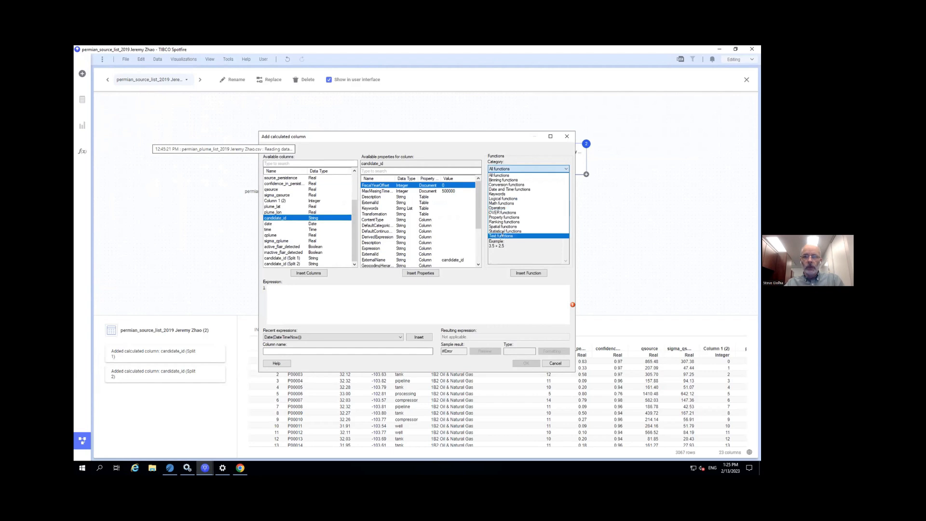
{"action": "left_click", "coordinate": [503, 235]}
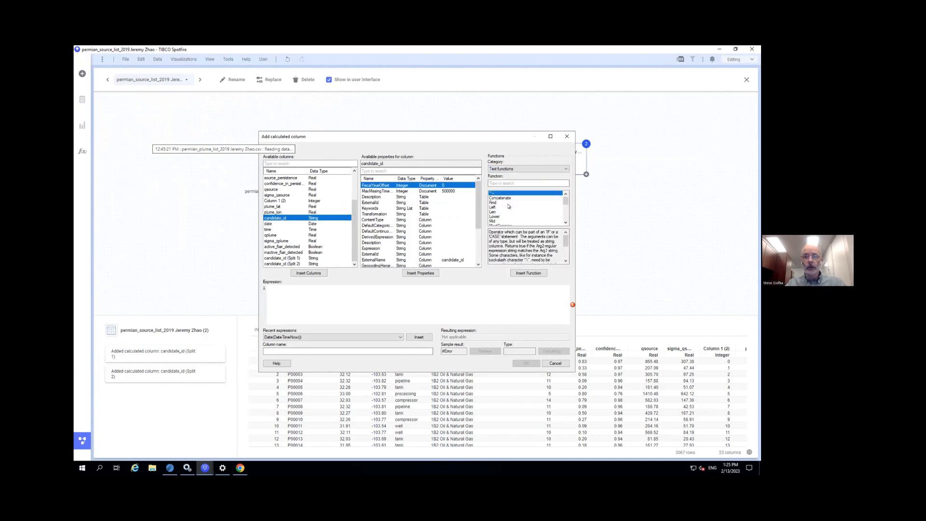
{"action": "double_click", "coordinate": [492, 207]}
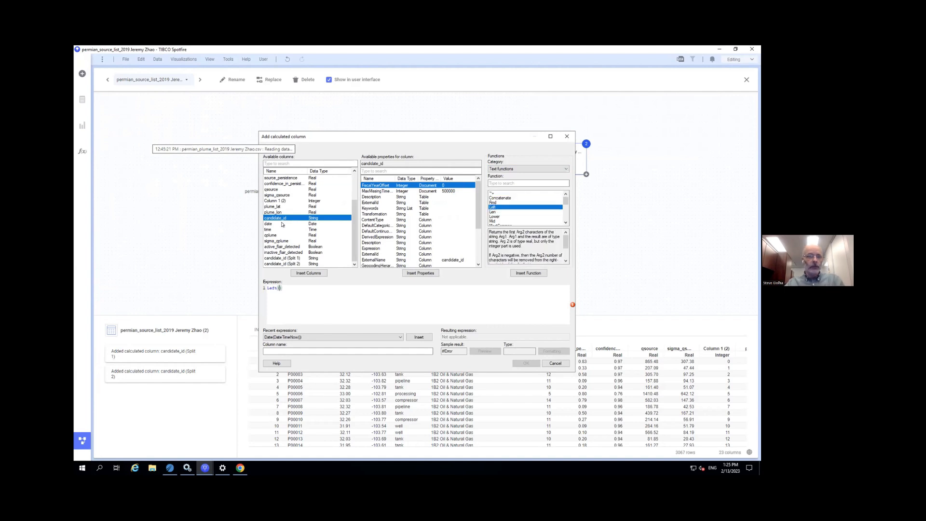
{"action": "left_click", "coordinate": [310, 273]}
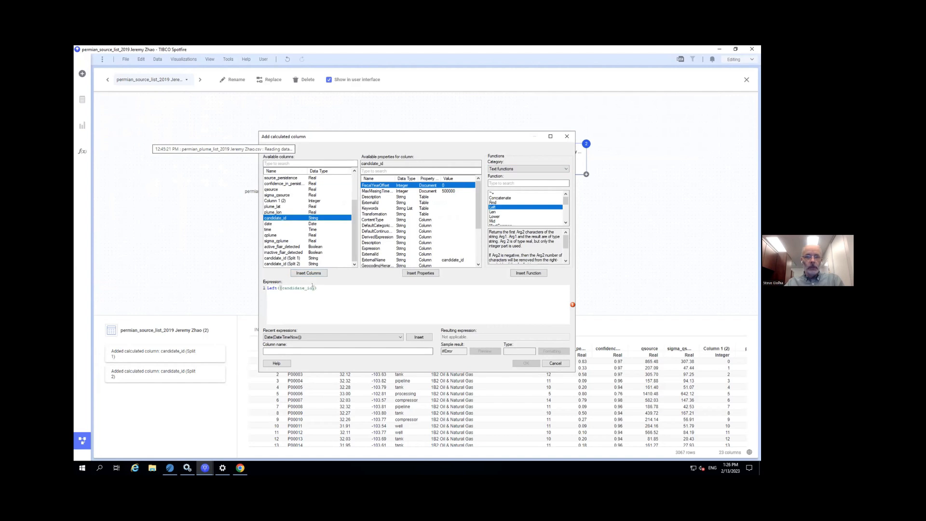
Complete the expression as Left([candidate_id],3), name the column Prefix, add it to the table and check it in the data preview
{"action": "scroll", "coordinate": [564, 243], "scroll_direction": "down", "scroll_amount": 3}
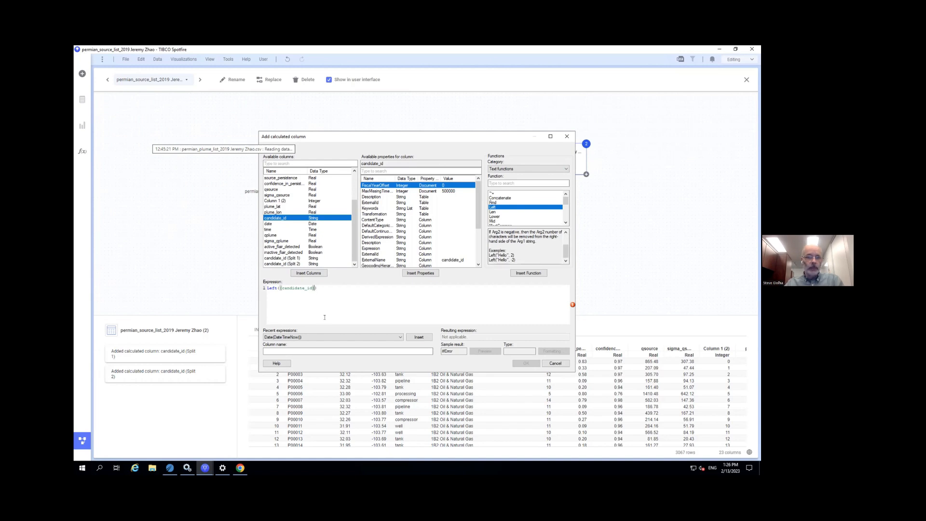
{"action": "type", "text": ",3"}
{"action": "left_click", "coordinate": [297, 351]}
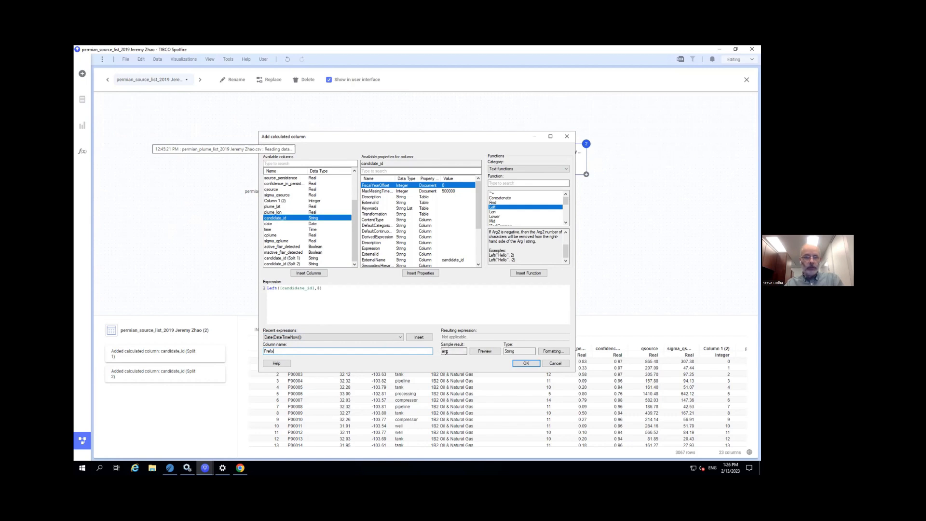
{"action": "double_click", "coordinate": [270, 288]}
{"action": "left_click", "coordinate": [331, 287]}
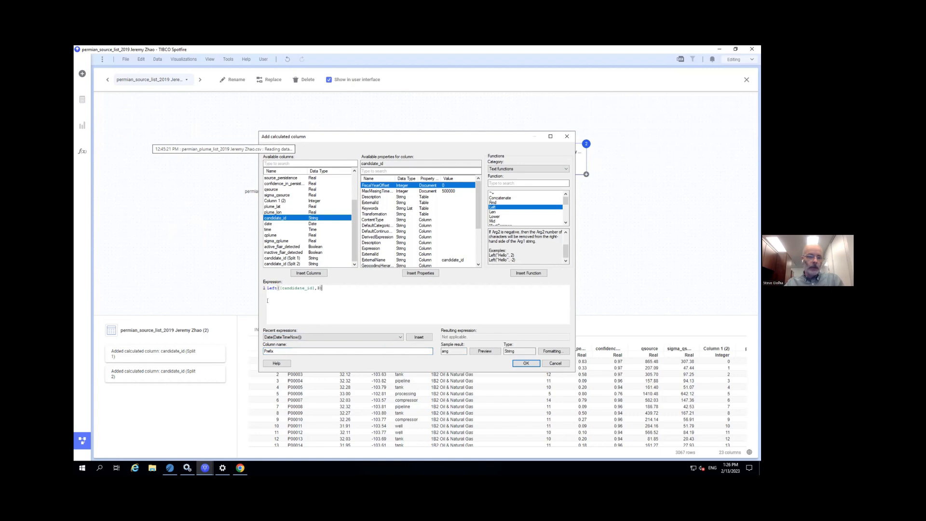
{"action": "left_click", "coordinate": [525, 363]}
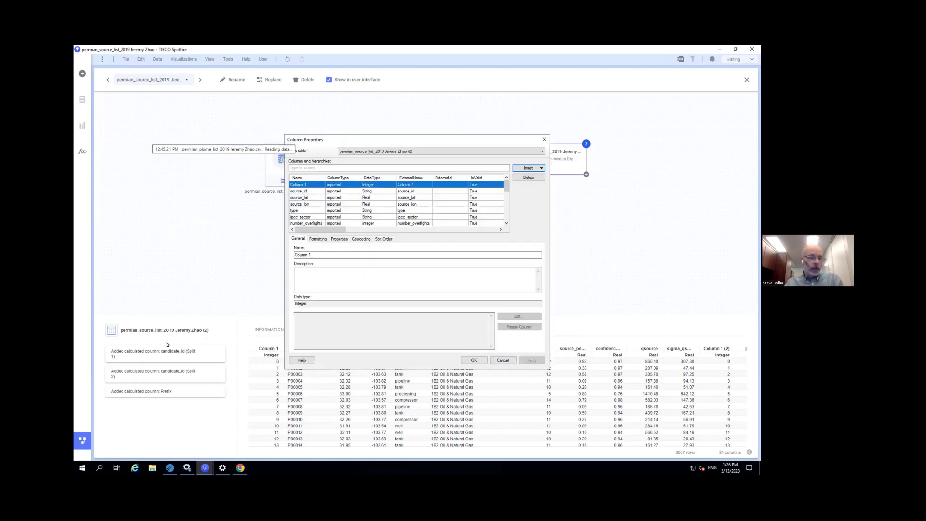
{"action": "left_click", "coordinate": [472, 357]}
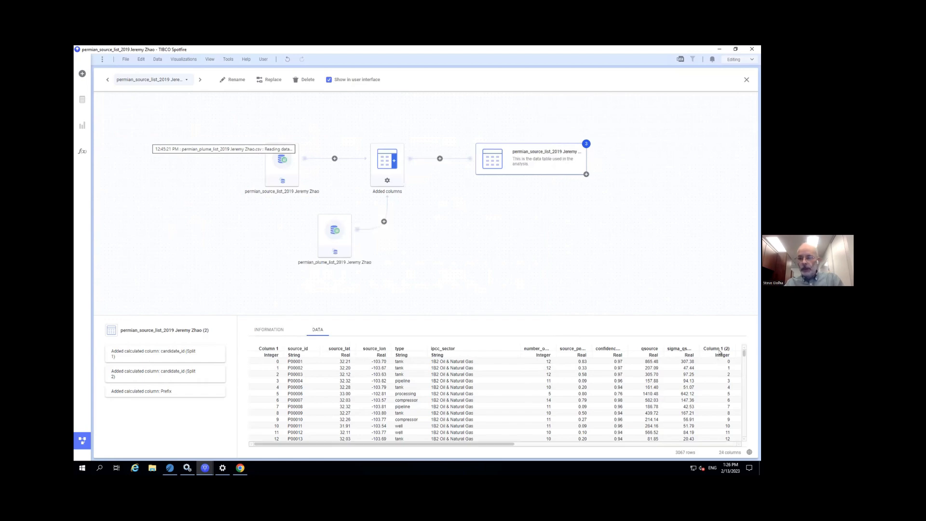
{"action": "left_click_drag", "start_coordinate": [479, 444], "coordinate": [726, 440]}
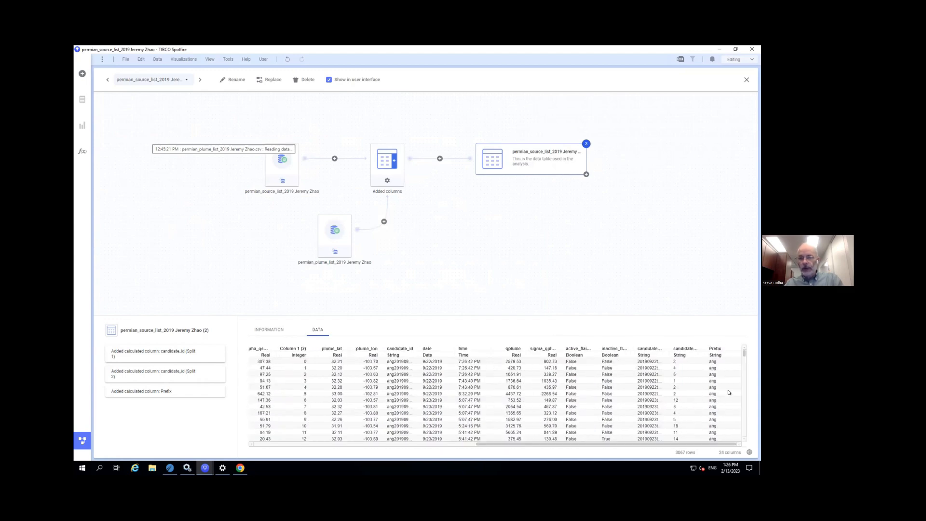
Start another calculated column on the final table node, using the Mid text function on candidate_id
{"action": "left_click", "coordinate": [586, 174]}
{"action": "left_click", "coordinate": [564, 193]}
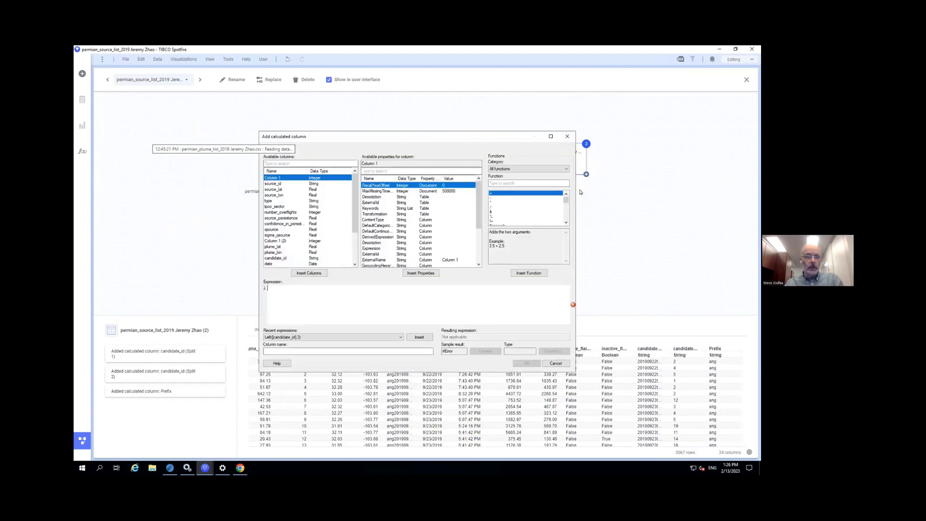
{"action": "left_click", "coordinate": [293, 258]}
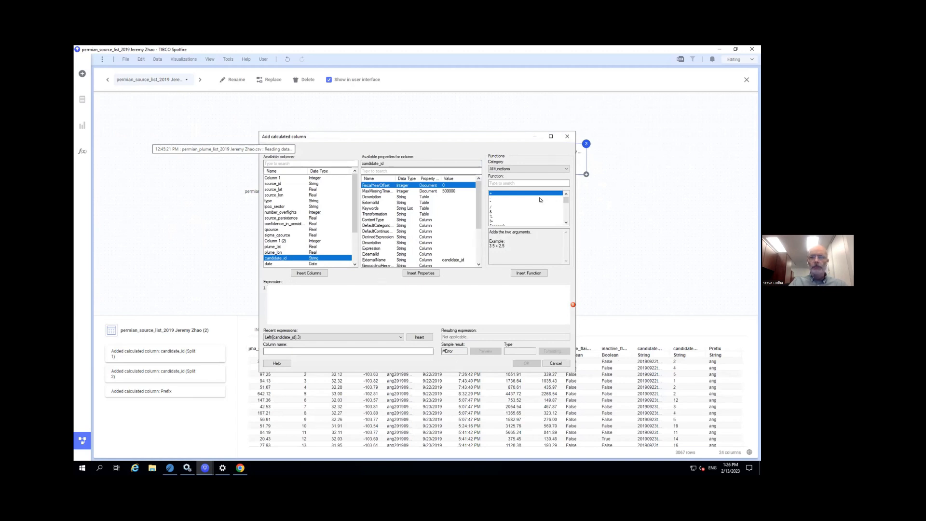
{"action": "left_click", "coordinate": [512, 170]}
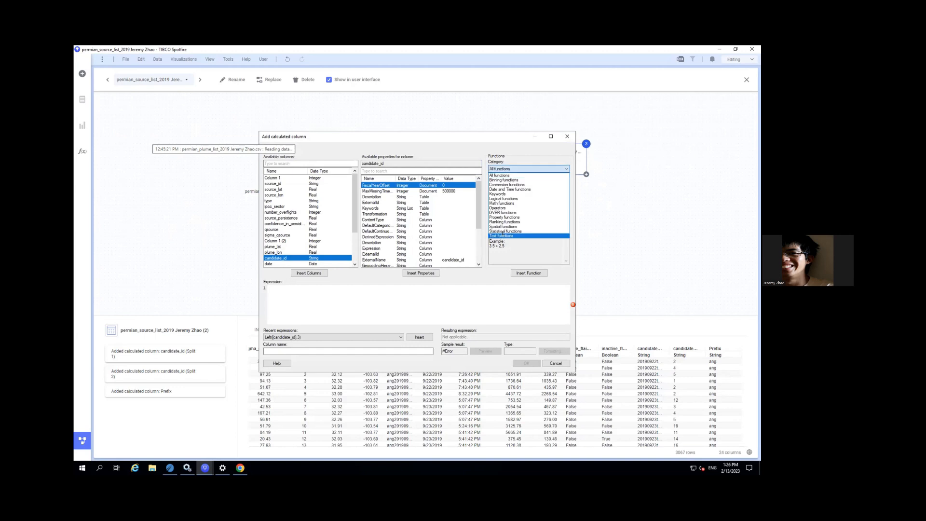
{"action": "left_click", "coordinate": [503, 236]}
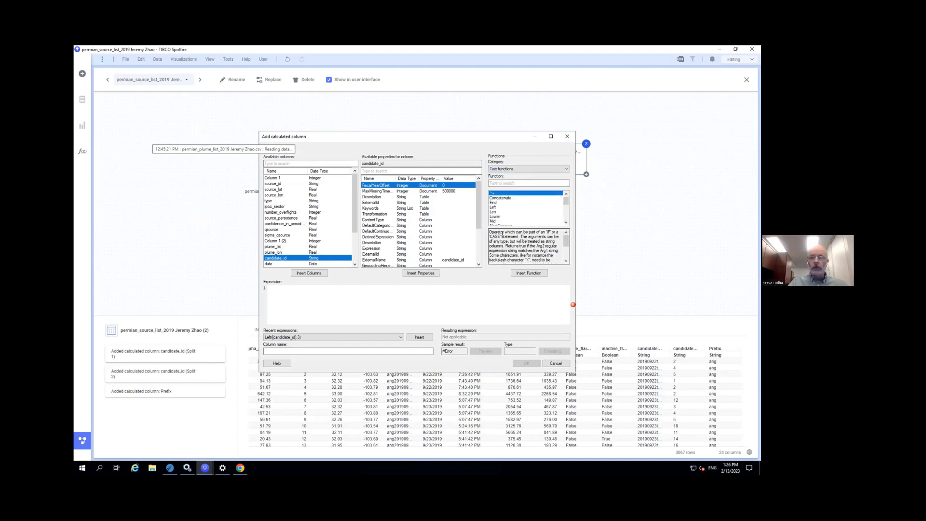
{"action": "left_click", "coordinate": [494, 222]}
{"action": "left_click", "coordinate": [525, 273]}
{"action": "left_click", "coordinate": [309, 273]}
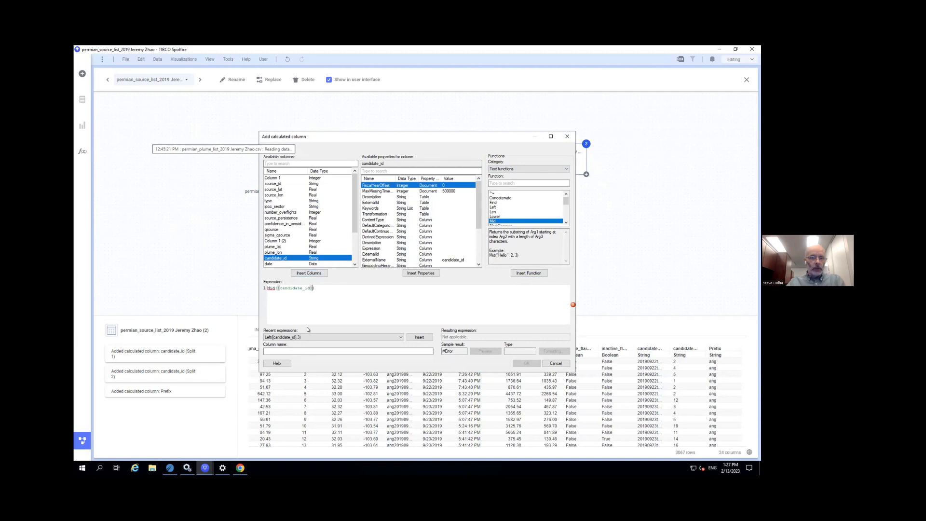
Complete the expression as Mid([candidate_id],4,999) and name the calculated column Candidate Id Only
{"action": "type", "text": ","}
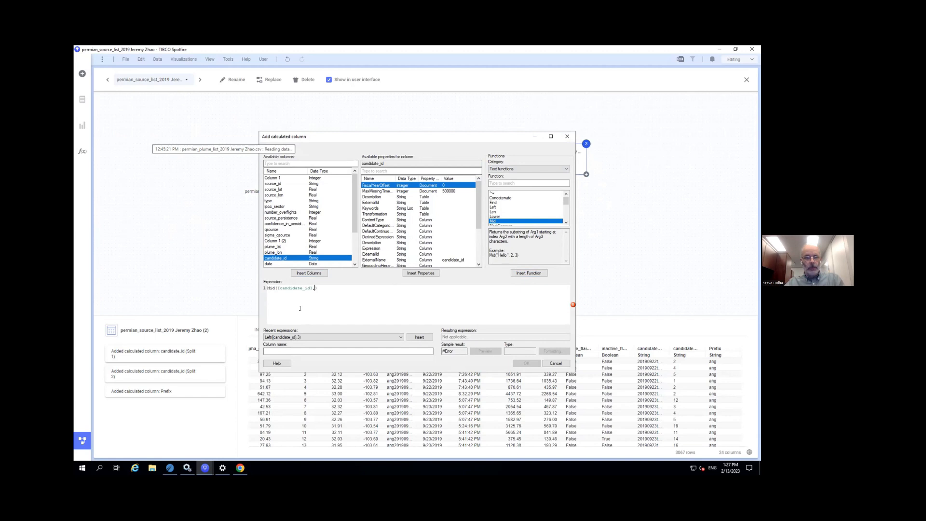
{"action": "type", "text": "3,999      "}
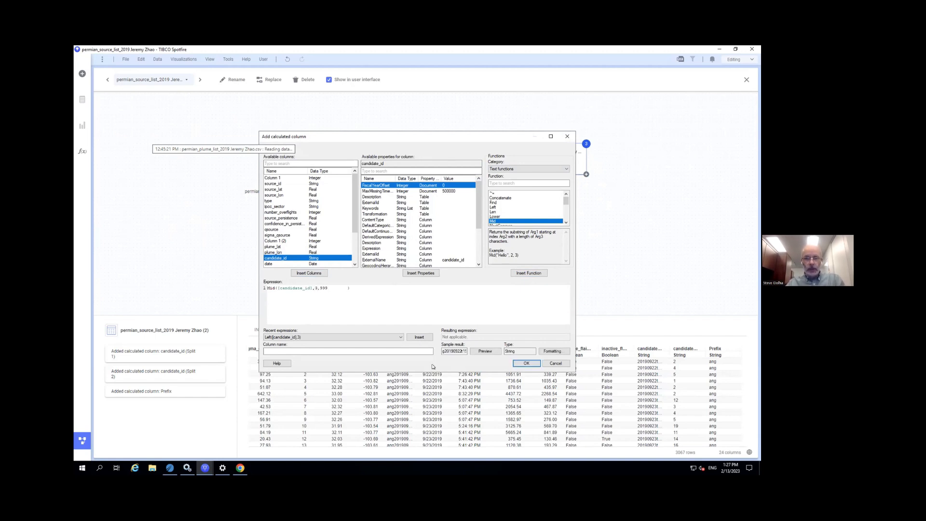
{"action": "type", "text": "\\4"}
{"action": "key", "text": "BackSpace"}
{"action": "key", "text": "BackSpace"}
{"action": "key", "text": "BackSpace"}
{"action": "type", "text": "4"}
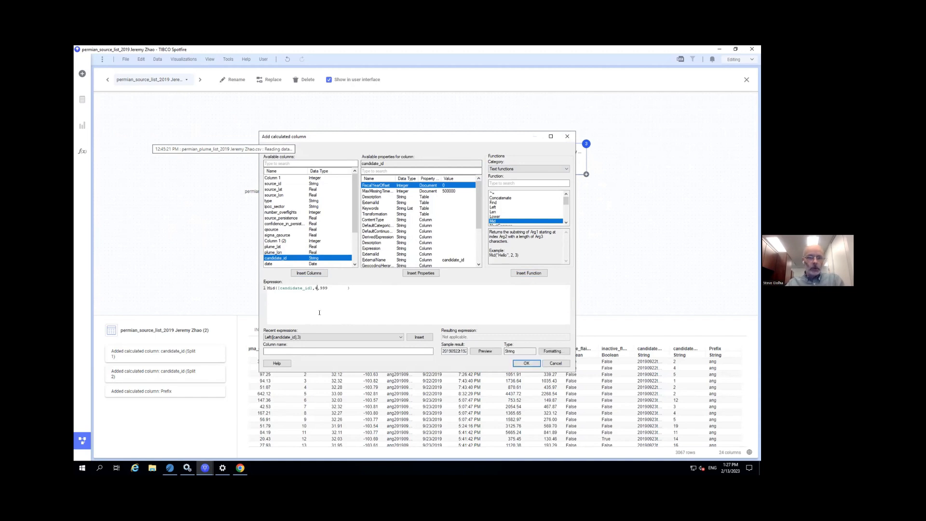
{"action": "left_click", "coordinate": [301, 350]}
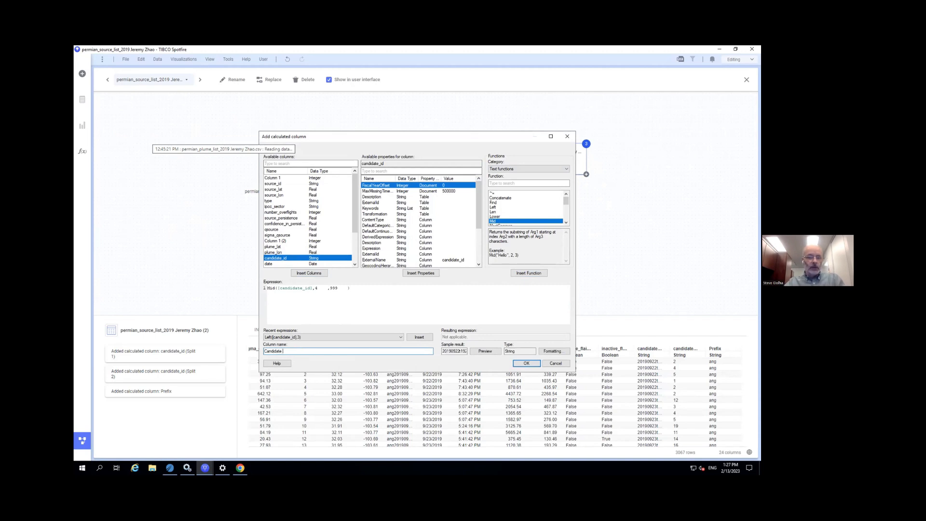
{"action": "type", "text": "Oly"}
{"action": "type", "text": "y"}
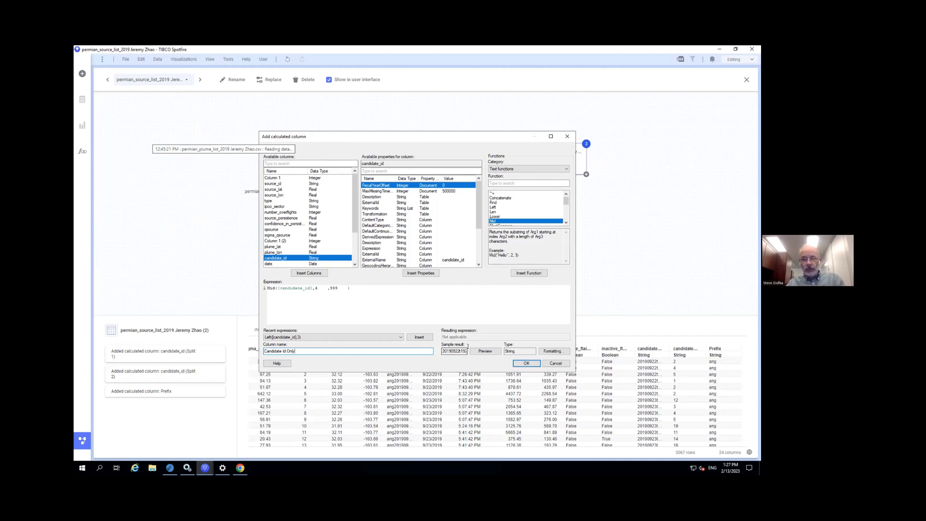
Preview Candidate Id Only against candidate_id with both columns widened, and add the calculated column to the table
{"action": "left_click", "coordinate": [484, 351]}
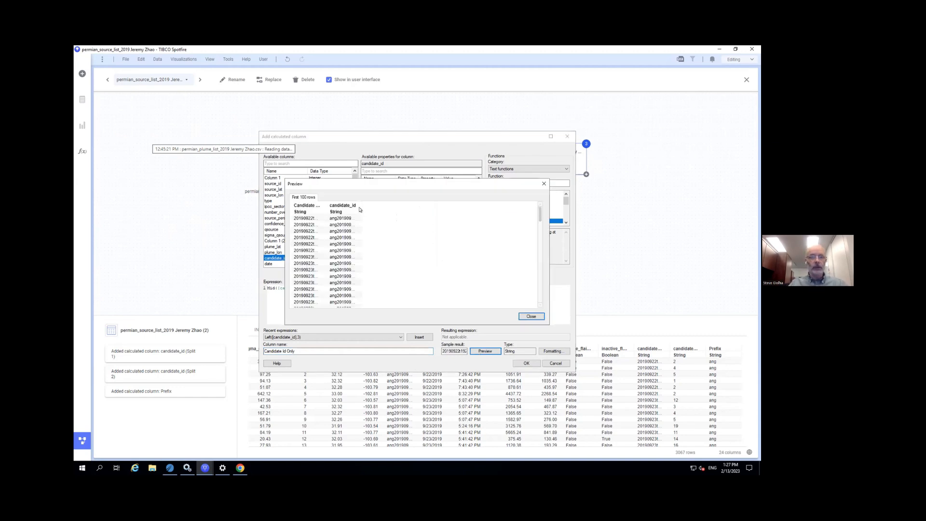
{"action": "left_click_drag", "start_coordinate": [361, 206], "coordinate": [447, 203]}
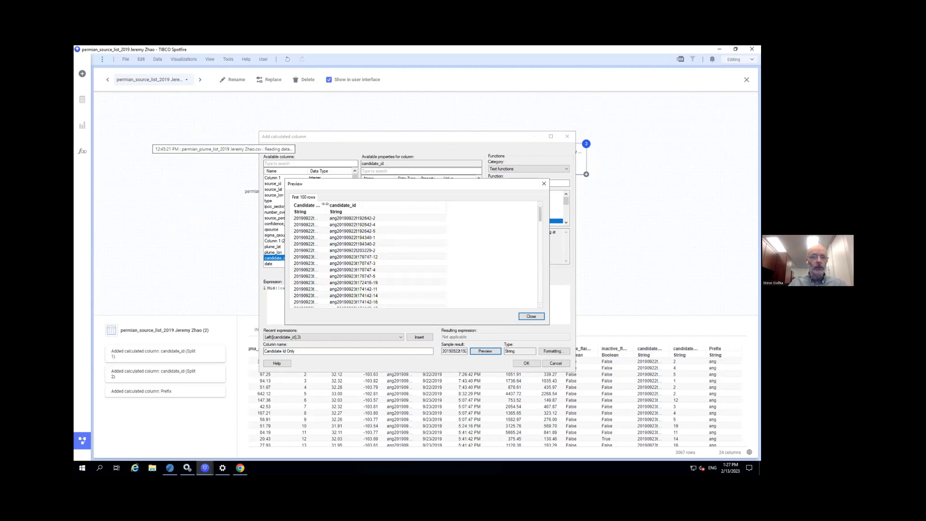
{"action": "left_click_drag", "start_coordinate": [387, 206], "coordinate": [389, 206]}
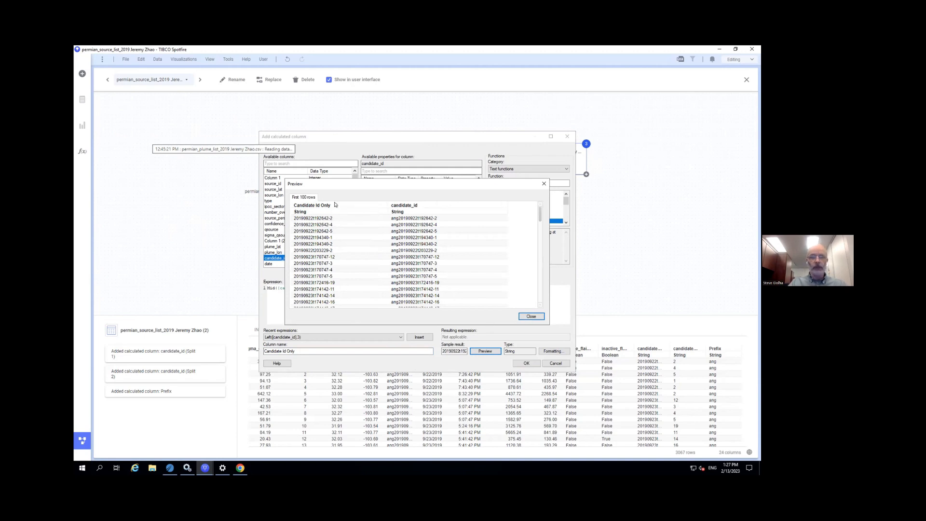
{"action": "left_click", "coordinate": [531, 316]}
{"action": "left_click", "coordinate": [525, 363]}
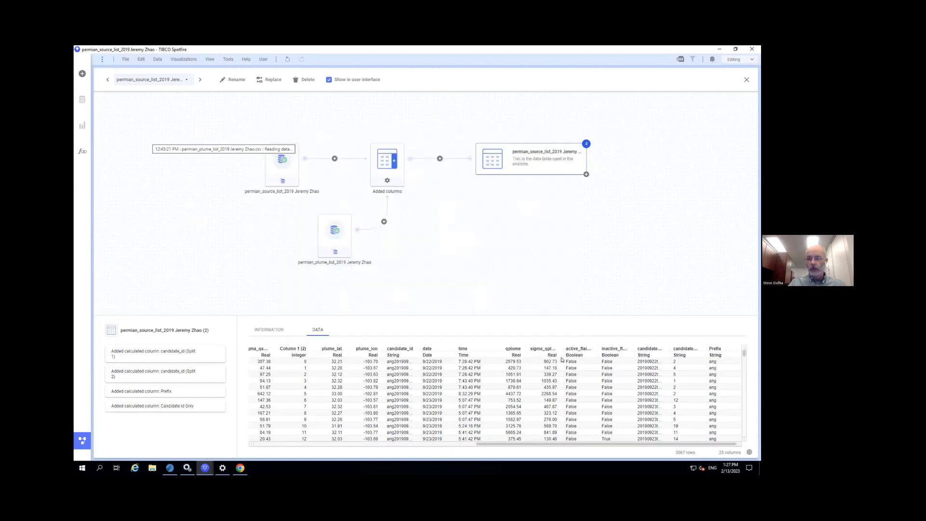
{"action": "left_click_drag", "start_coordinate": [654, 444], "coordinate": [668, 444]}
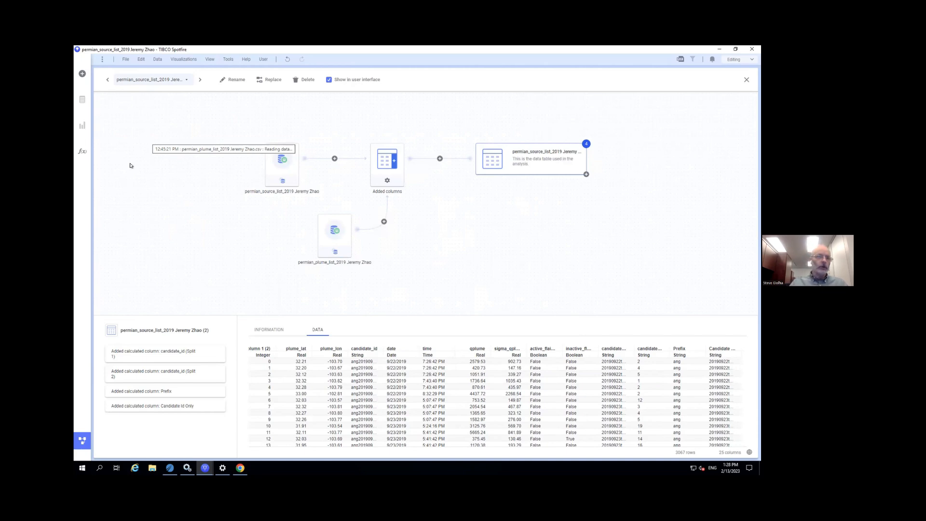
{"action": "left_click", "coordinate": [155, 60]}
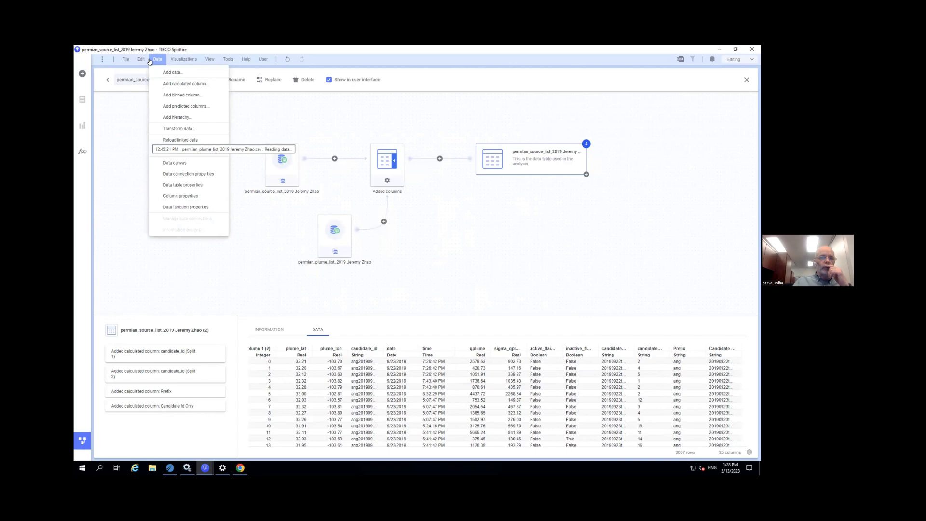
{"action": "mouse_move", "coordinate": [140, 59]}
{"action": "mouse_move", "coordinate": [185, 59]}
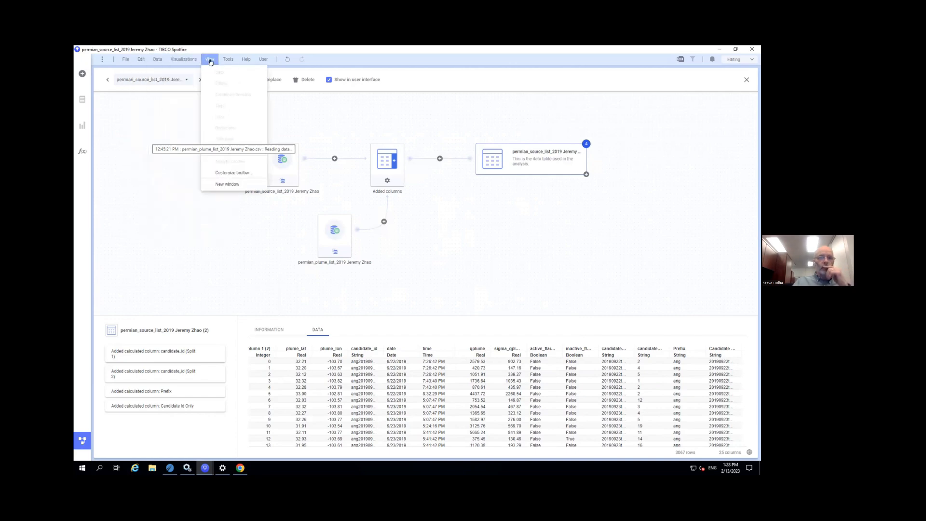
{"action": "left_click", "coordinate": [145, 235]}
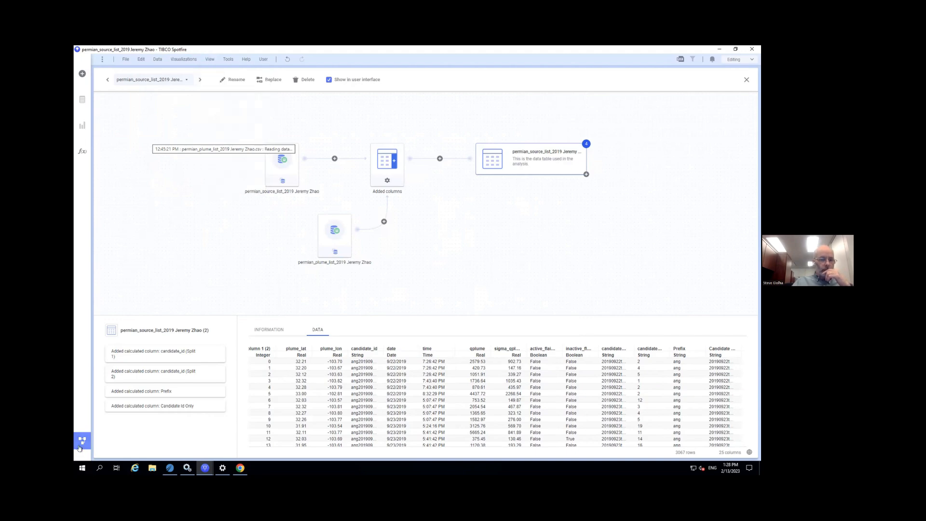
Leave the data canvas and start registering a new data function from the data function properties
{"action": "left_click", "coordinate": [80, 448]}
{"action": "left_click", "coordinate": [226, 59]}
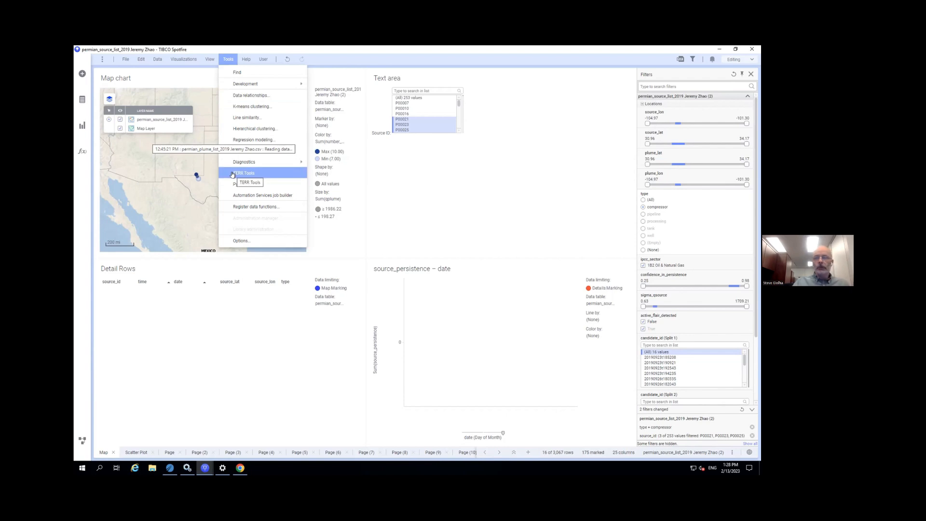
{"action": "left_click", "coordinate": [155, 59]}
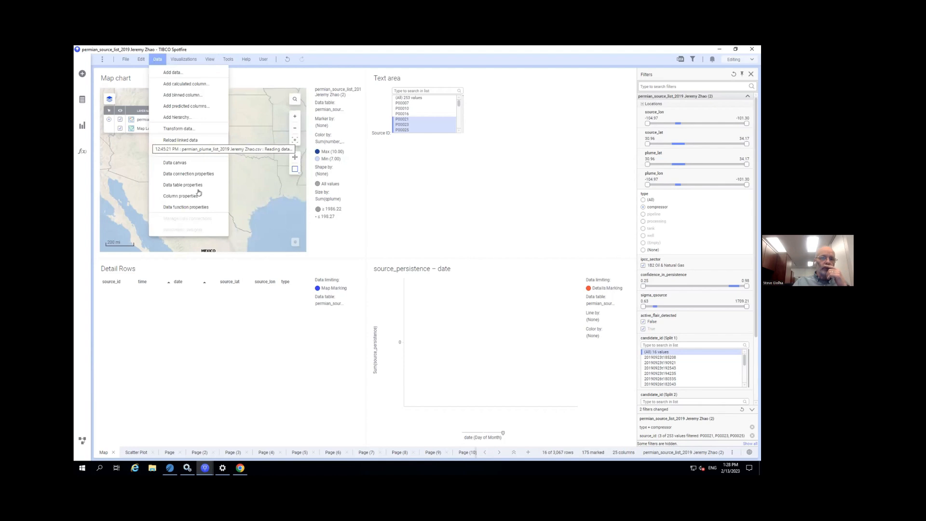
{"action": "left_click", "coordinate": [192, 208]}
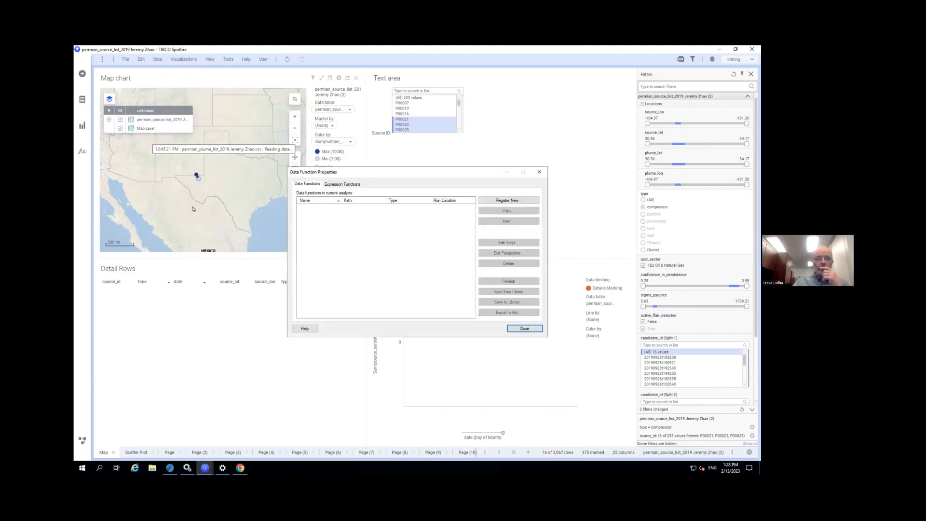
{"action": "left_click", "coordinate": [505, 200]}
{"action": "left_click", "coordinate": [320, 254]}
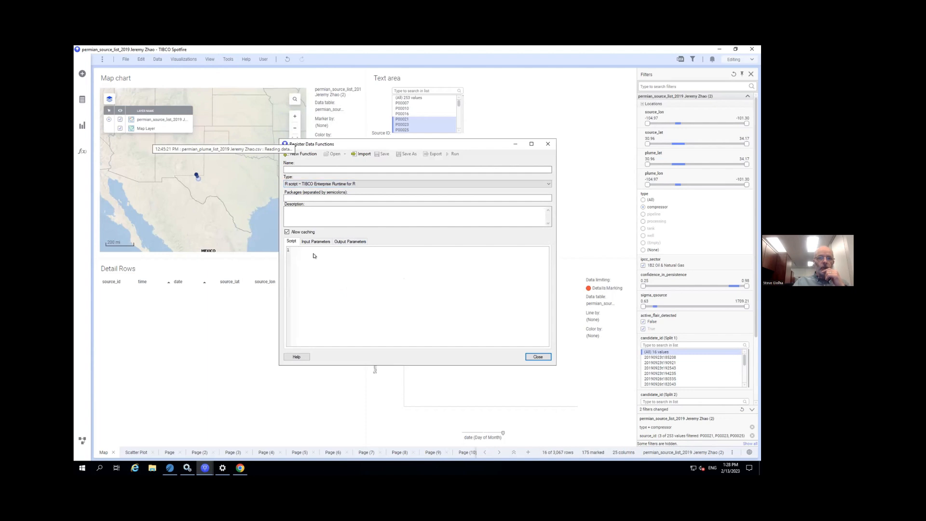
Switch the data function's type to Python script and back to R script - TIBCO Enterprise Runtime for R
{"action": "left_click", "coordinate": [327, 184]}
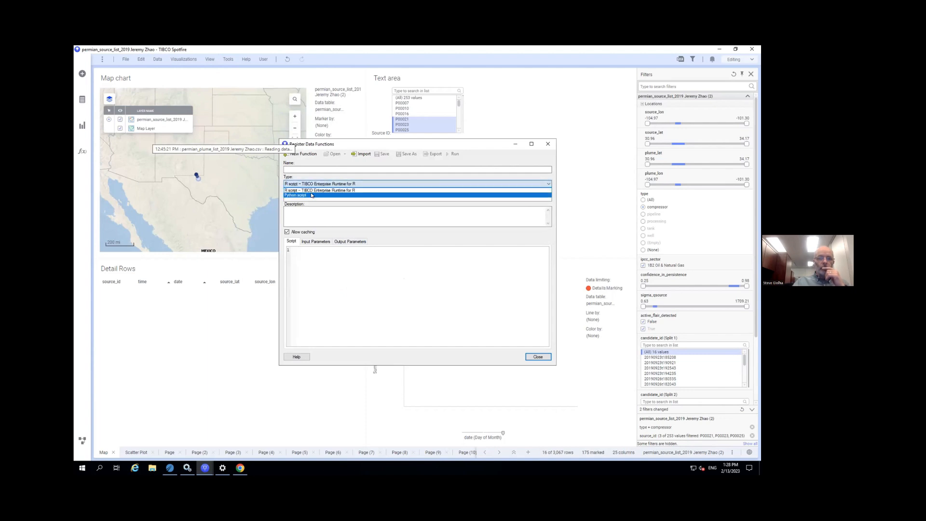
{"action": "left_click", "coordinate": [311, 195]}
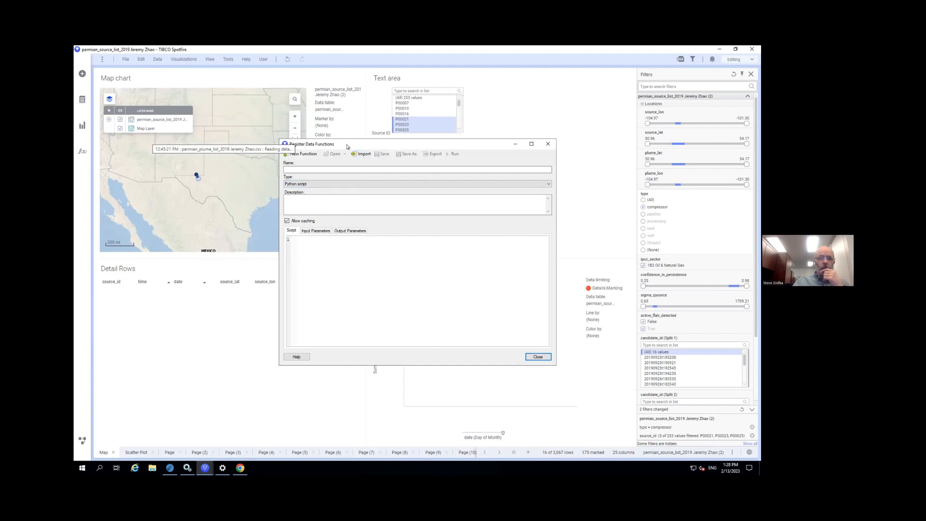
{"action": "left_click_drag", "start_coordinate": [387, 146], "coordinate": [431, 145]}
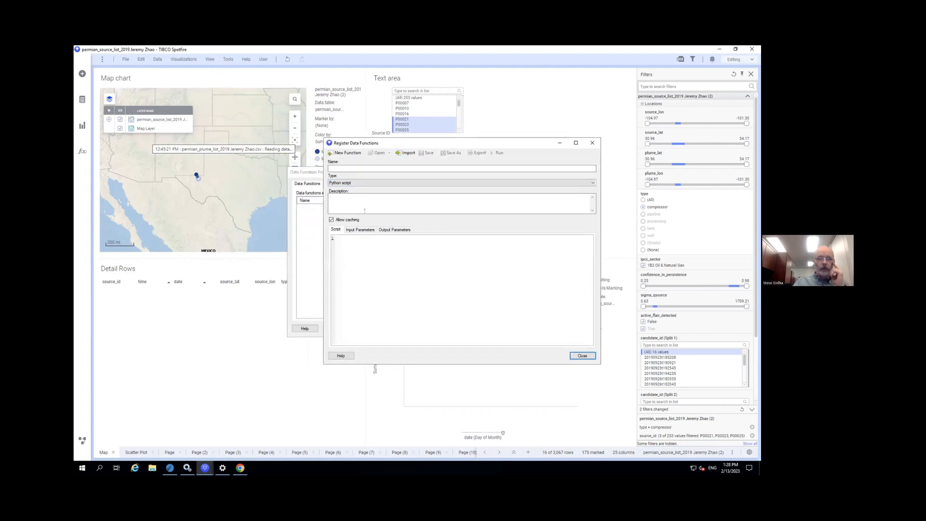
{"action": "left_click", "coordinate": [351, 184]}
{"action": "left_click", "coordinate": [352, 192]}
Add a required input parameter named Id to the data function, of type Value with Integer as the allowed data type
{"action": "left_click", "coordinate": [354, 241]}
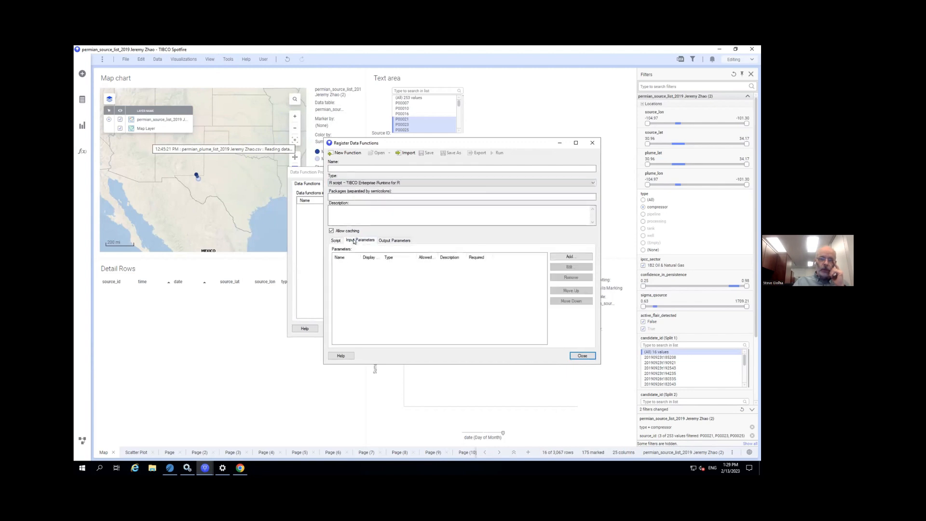
{"action": "left_click", "coordinate": [571, 256]}
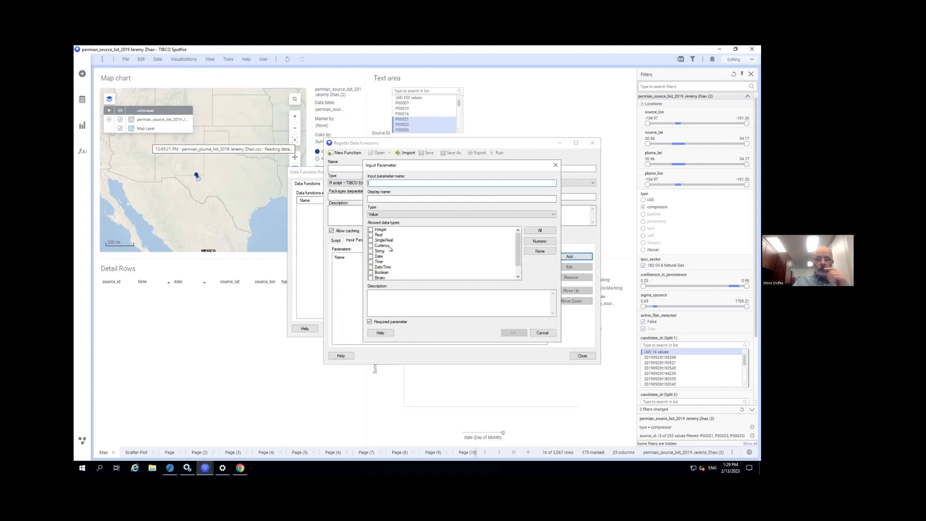
{"action": "type", "text": "id"}
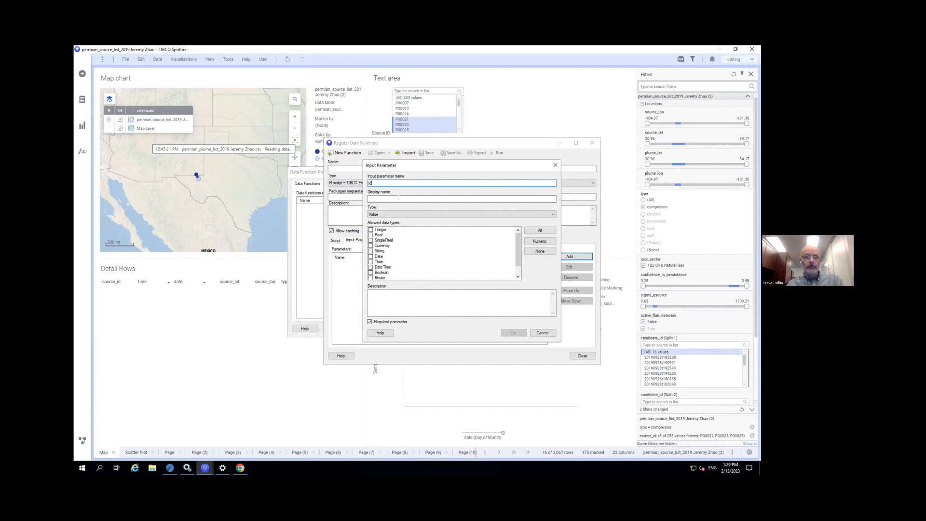
{"action": "left_click", "coordinate": [370, 230]}
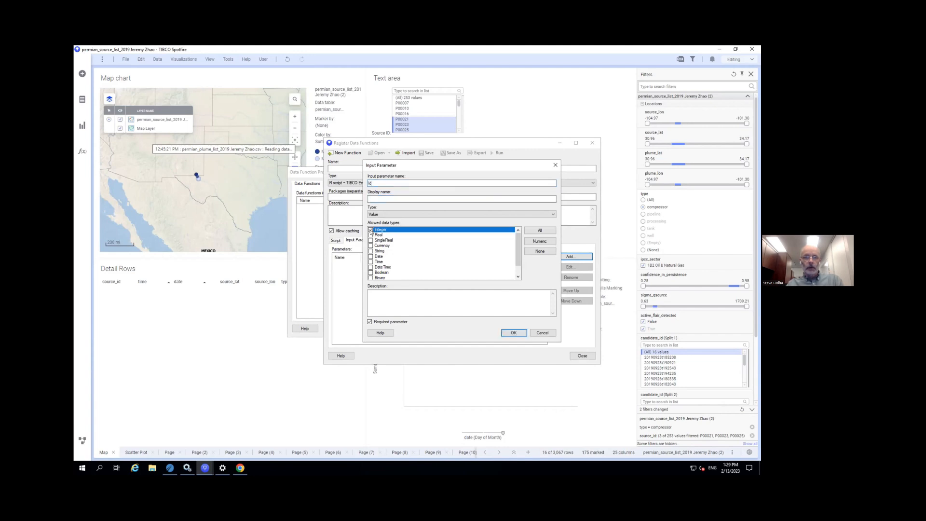
{"action": "left_click", "coordinate": [513, 333]}
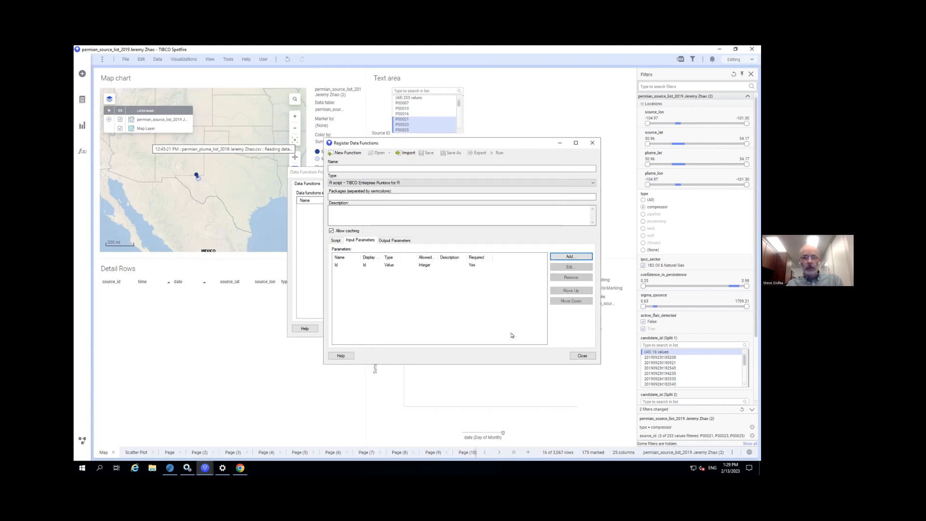
{"action": "left_click", "coordinate": [431, 265]}
Add an output parameter named Result of type Table and name the data function Test Function
{"action": "left_click", "coordinate": [408, 240]}
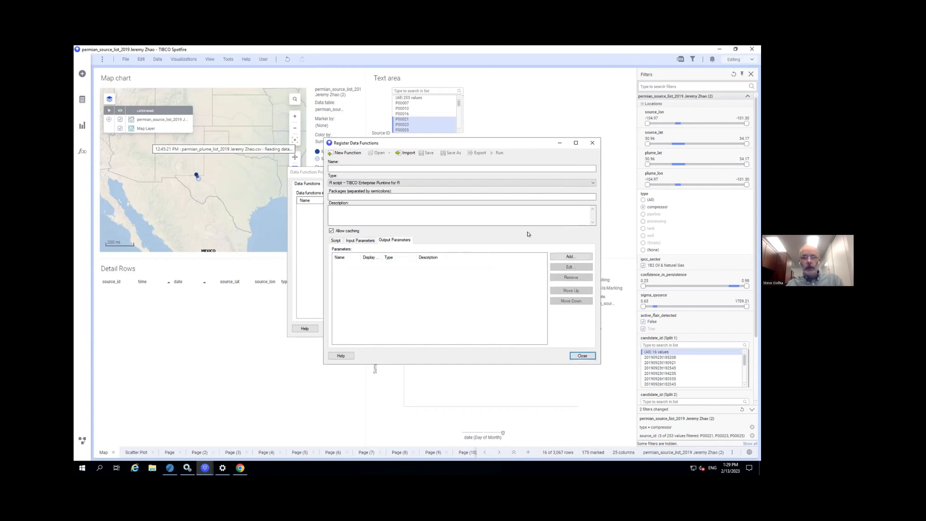
{"action": "left_click", "coordinate": [573, 258]}
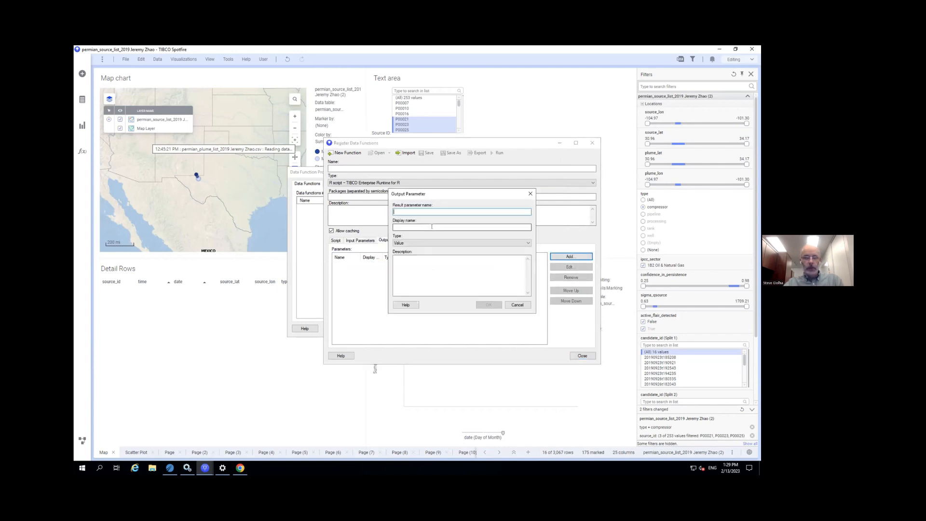
{"action": "type", "text": "Result"}
{"action": "left_click", "coordinate": [468, 242]}
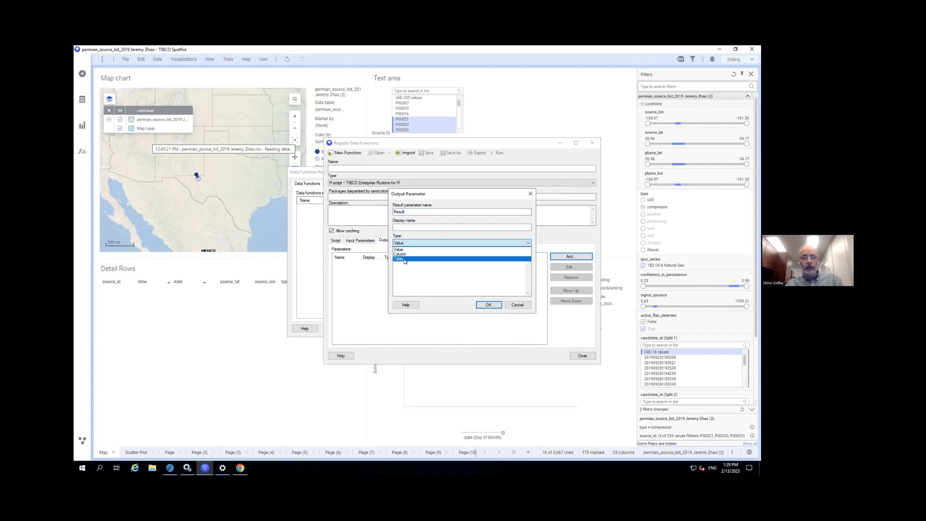
{"action": "left_click", "coordinate": [404, 259]}
{"action": "left_click", "coordinate": [487, 305]}
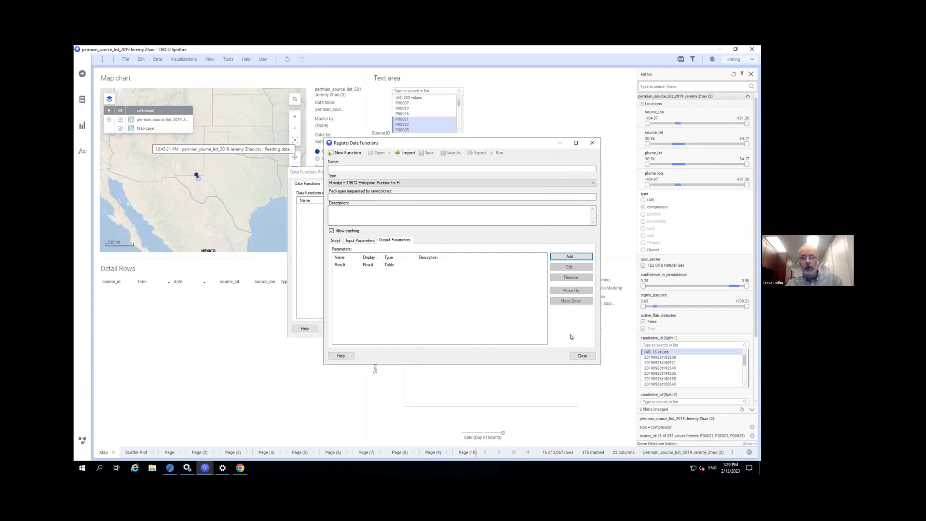
{"action": "left_click", "coordinate": [581, 356]}
{"action": "left_click", "coordinate": [337, 169]}
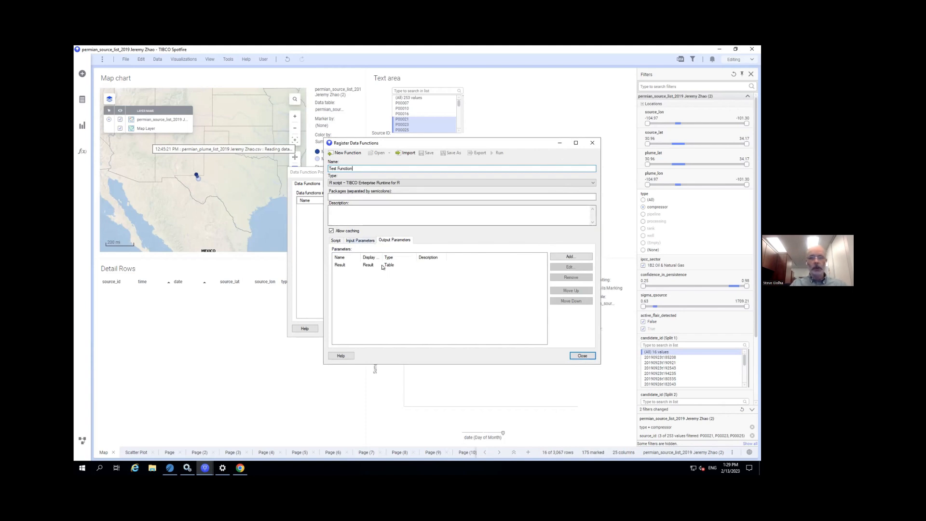
Review the data function's input parameters, output parameters, script area and available script types
{"action": "left_click", "coordinate": [356, 240]}
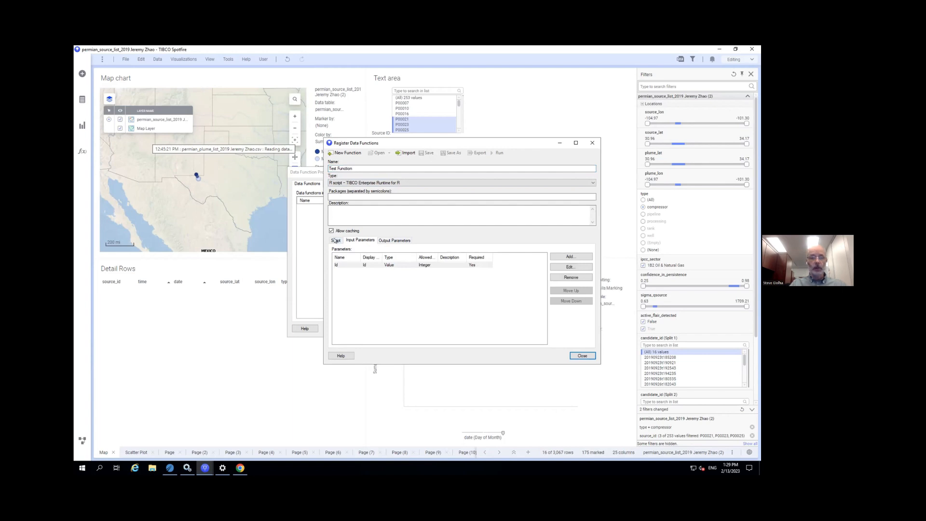
{"action": "left_click", "coordinate": [335, 241]}
{"action": "left_click", "coordinate": [392, 241]}
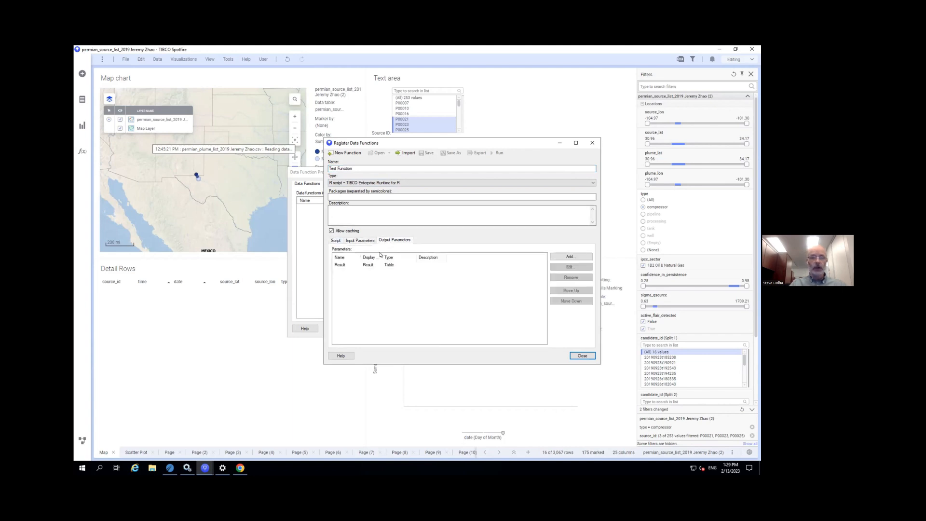
{"action": "left_click", "coordinate": [365, 264]}
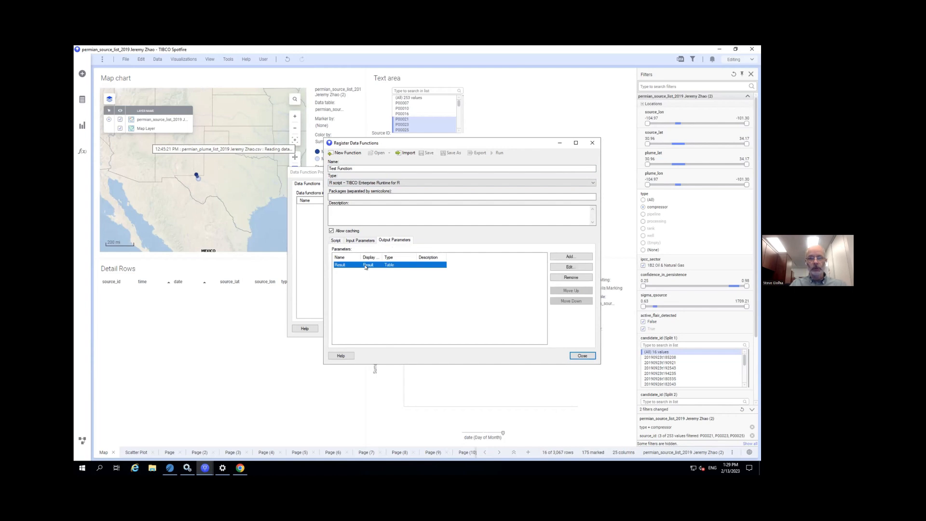
{"action": "left_click", "coordinate": [335, 240]}
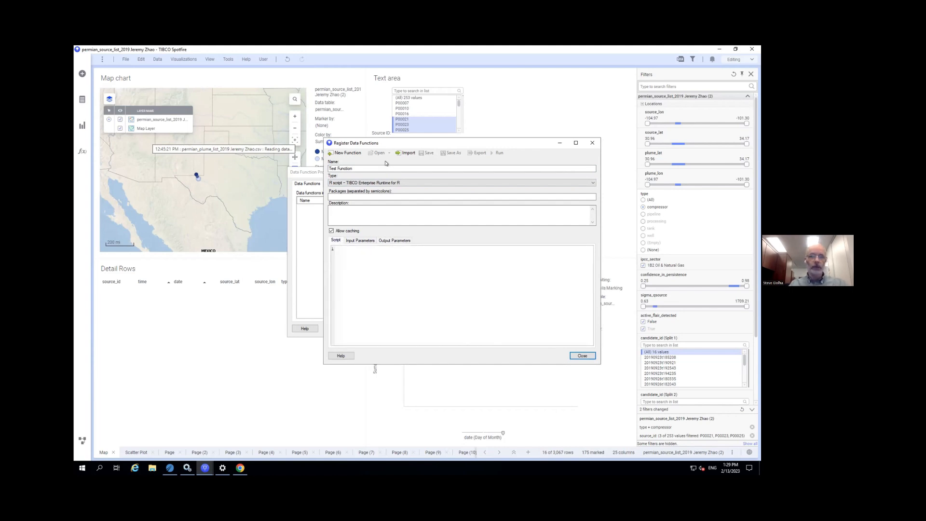
{"action": "left_click", "coordinate": [379, 183]}
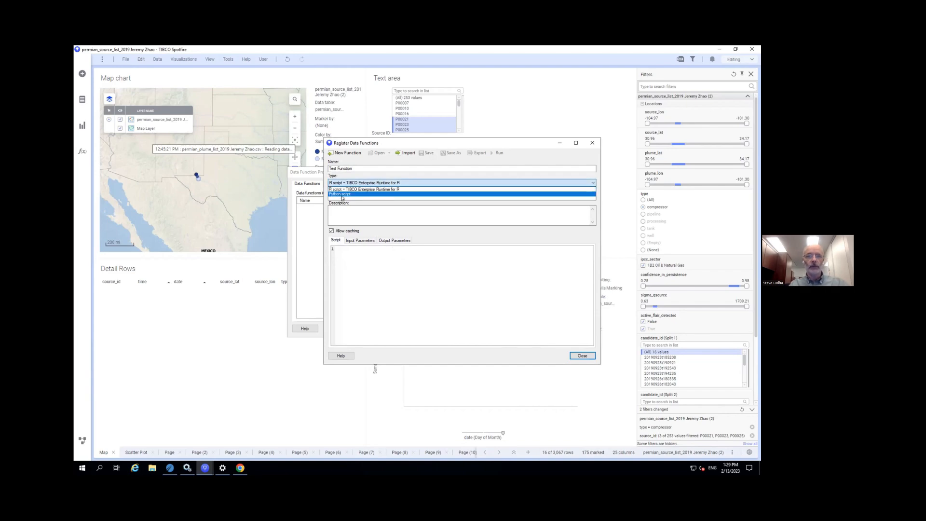
{"action": "left_click", "coordinate": [410, 163]}
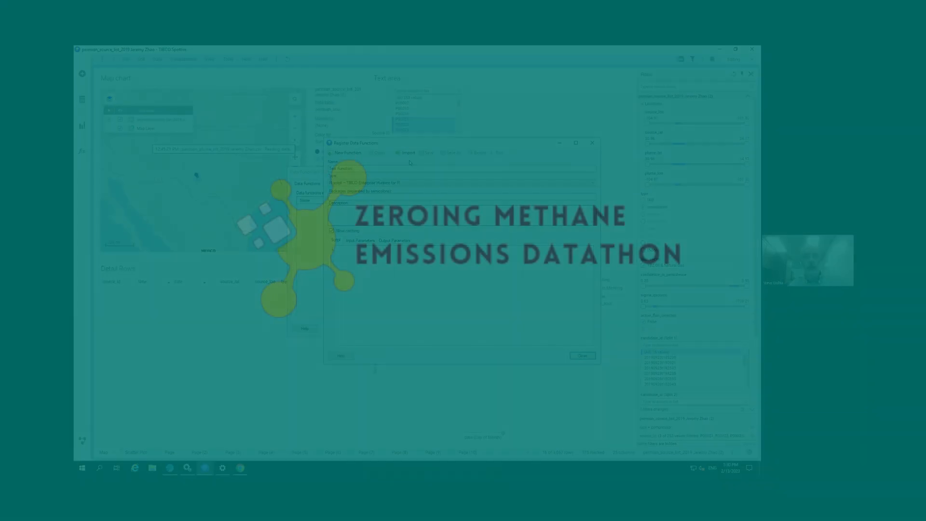